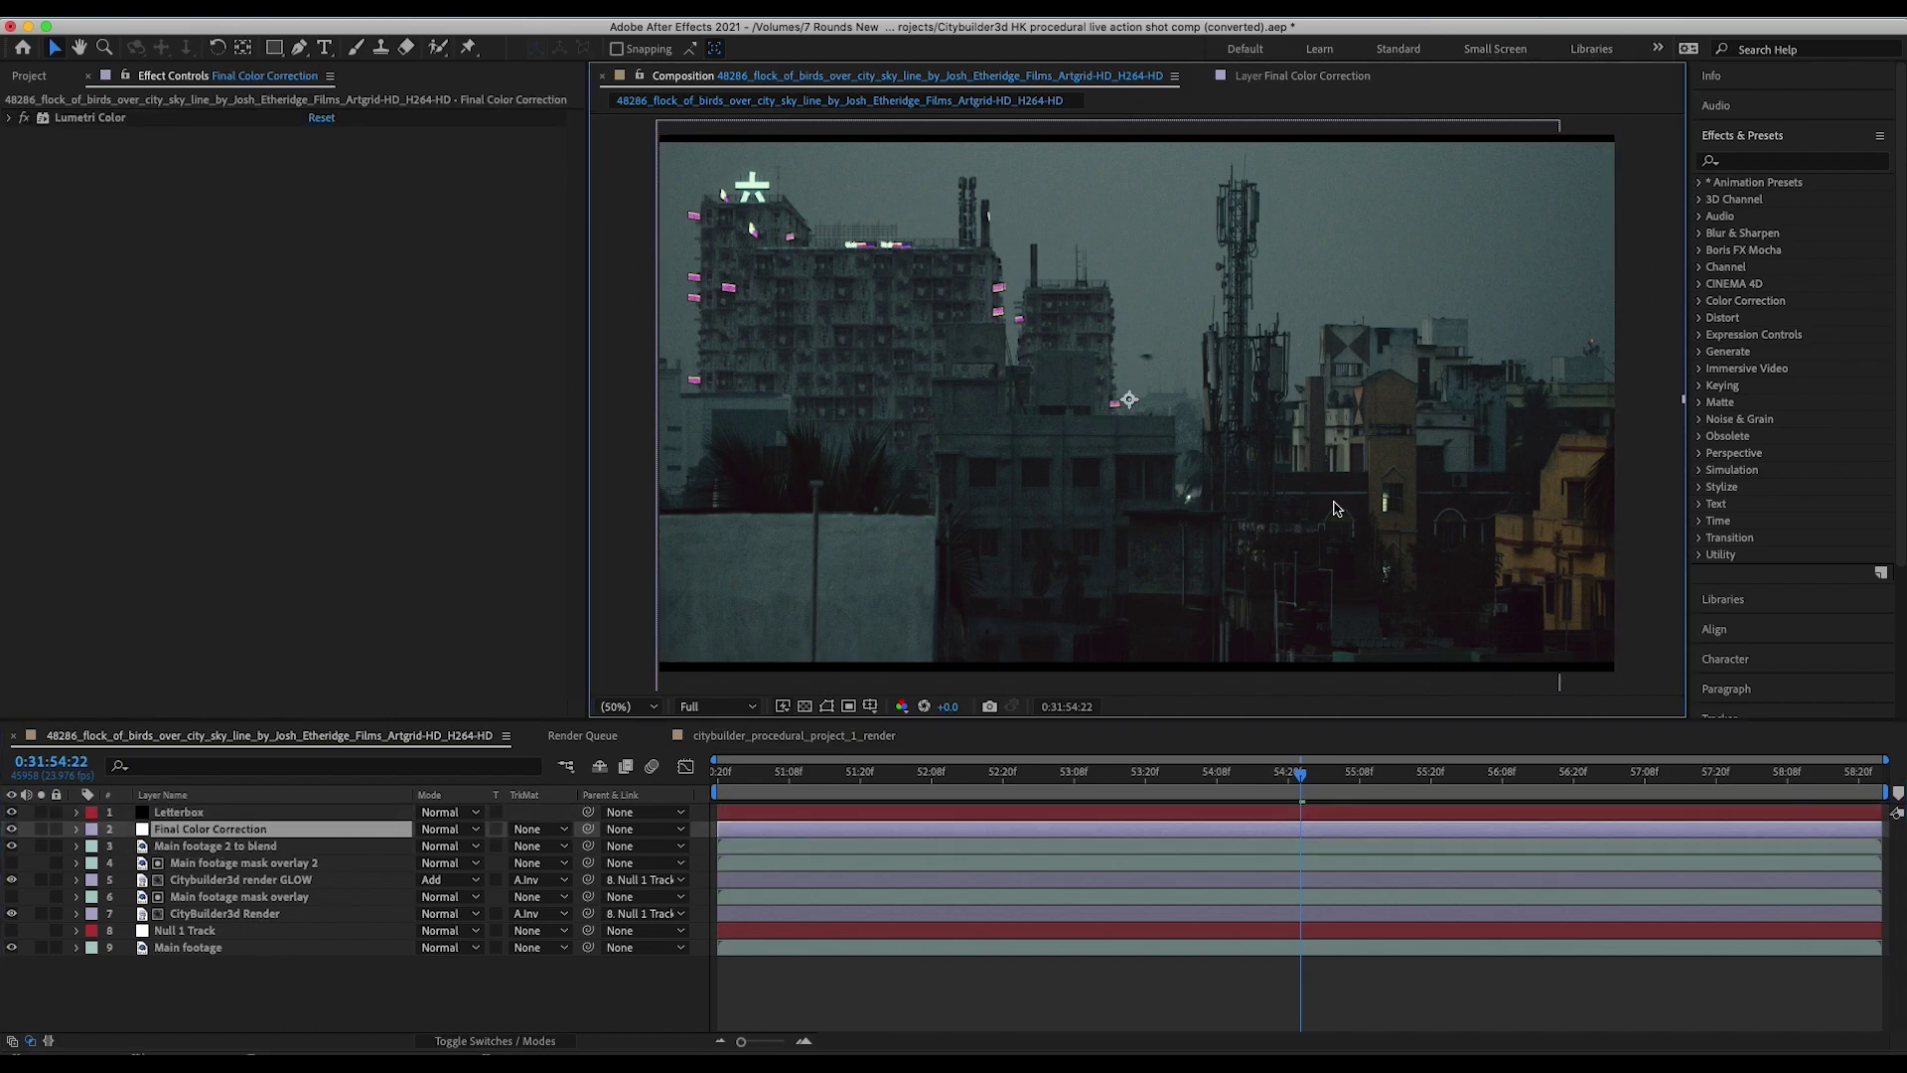
Step: Select the Null 1 Track layer in the composition to point out the tracking null
{"action": "left_click", "coordinate": [198, 932]}
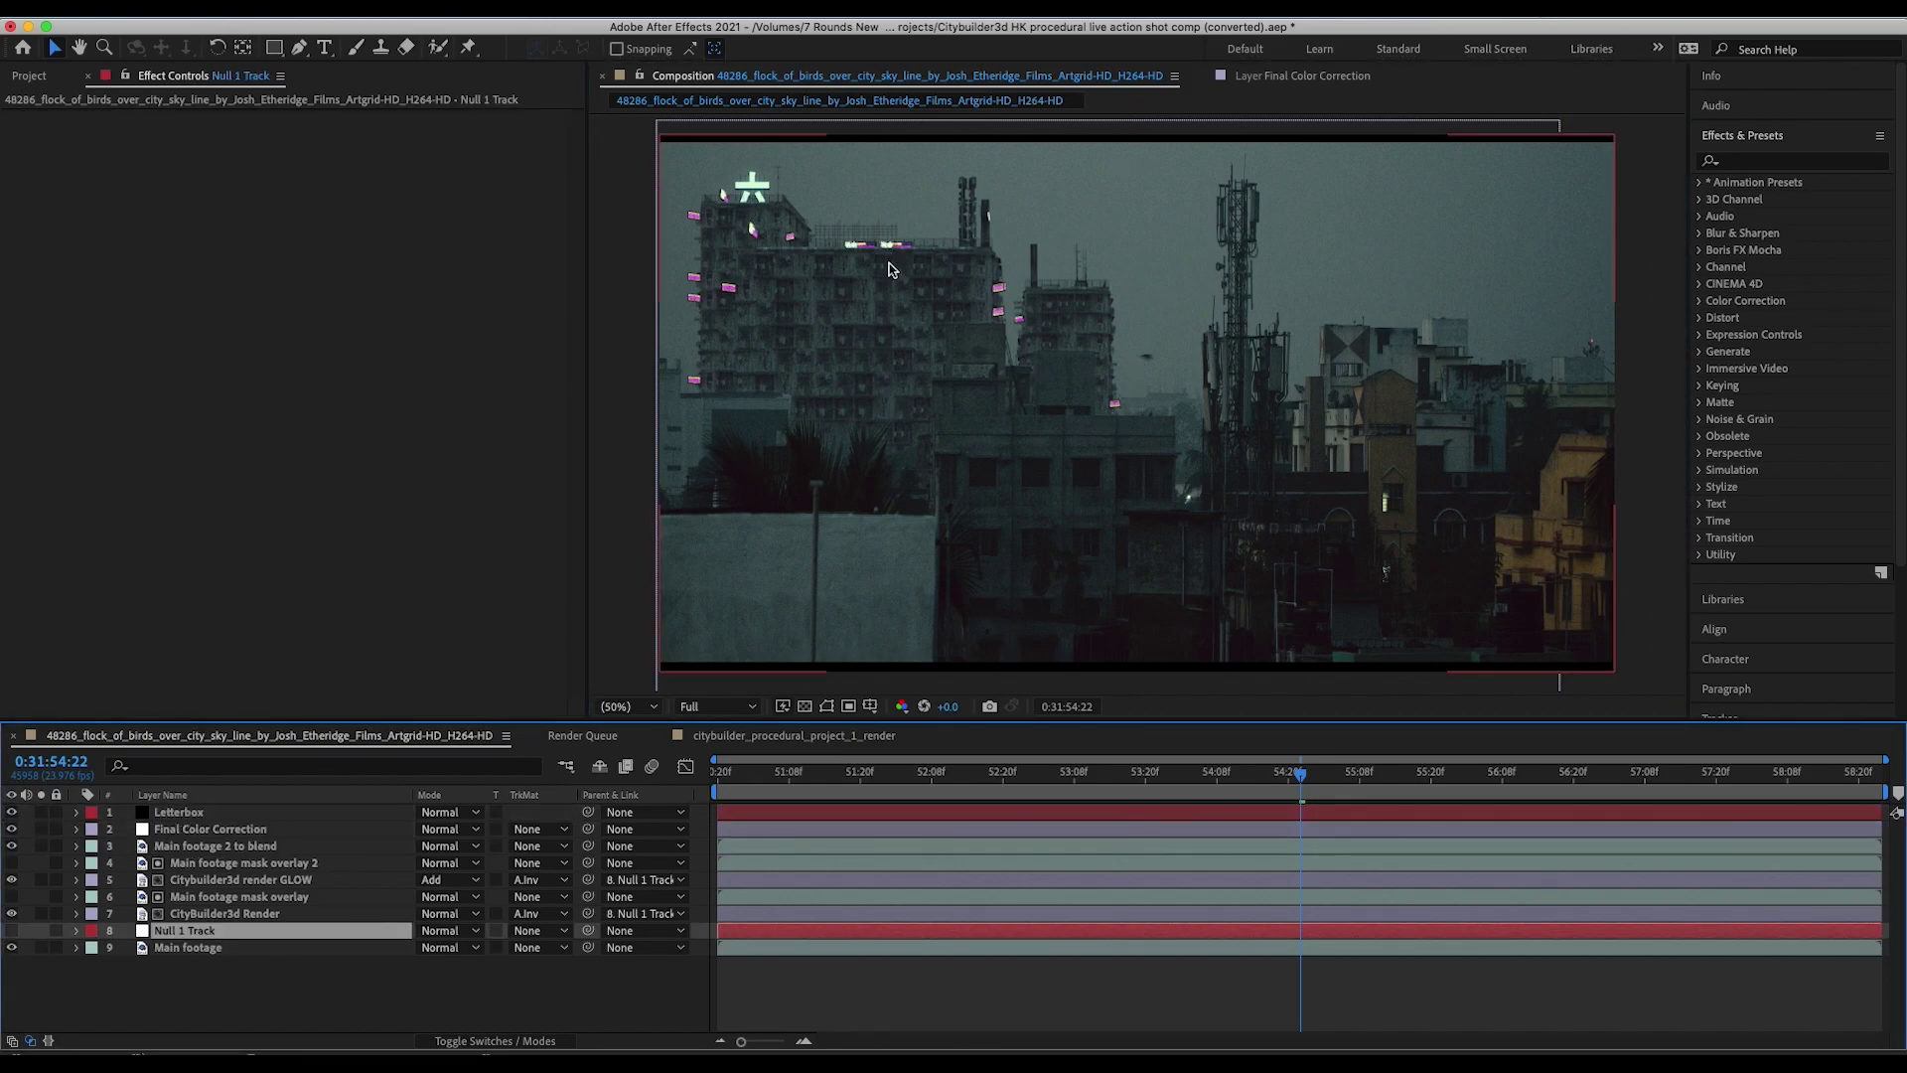
{"action": "left_click", "coordinate": [695, 196]}
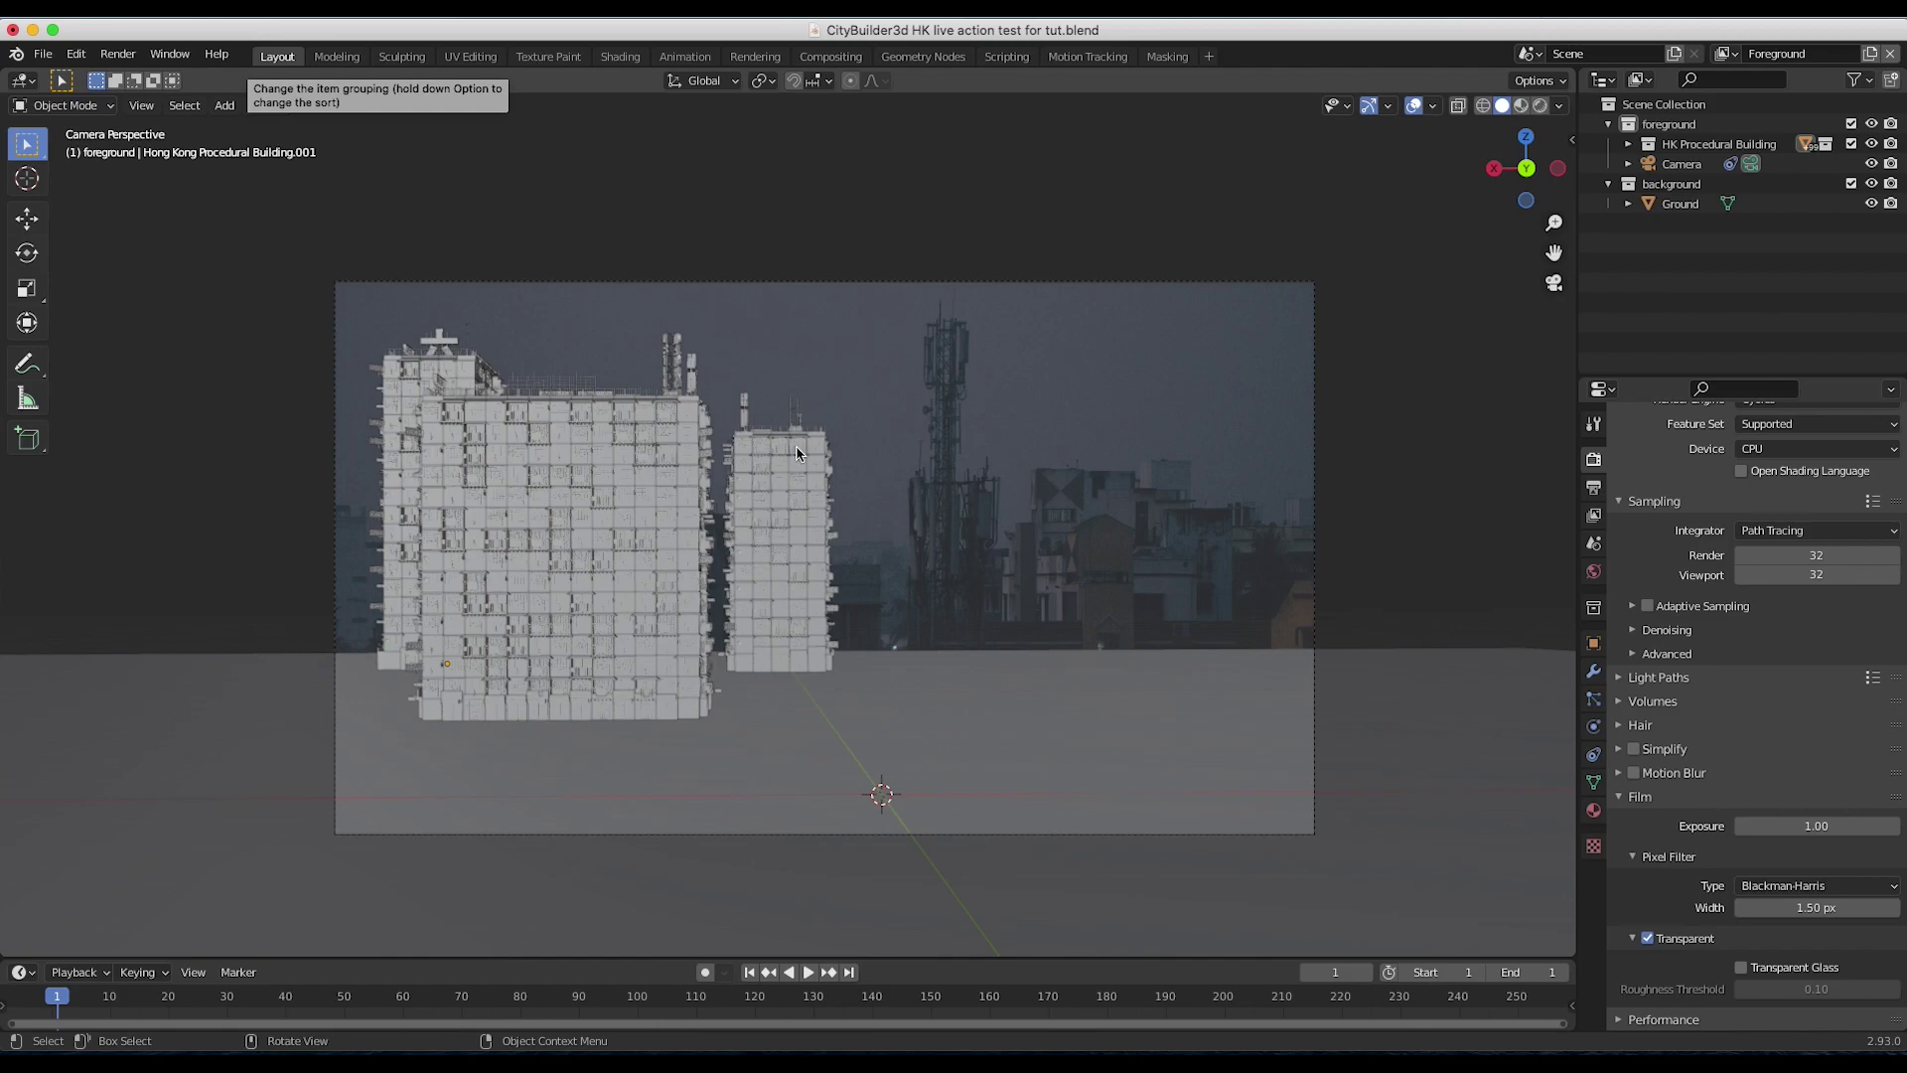
Step: Switch to Blender and check the procedural buildings in wireframe shading, returning the viewport to solid shading
{"action": "key", "text": "z"}
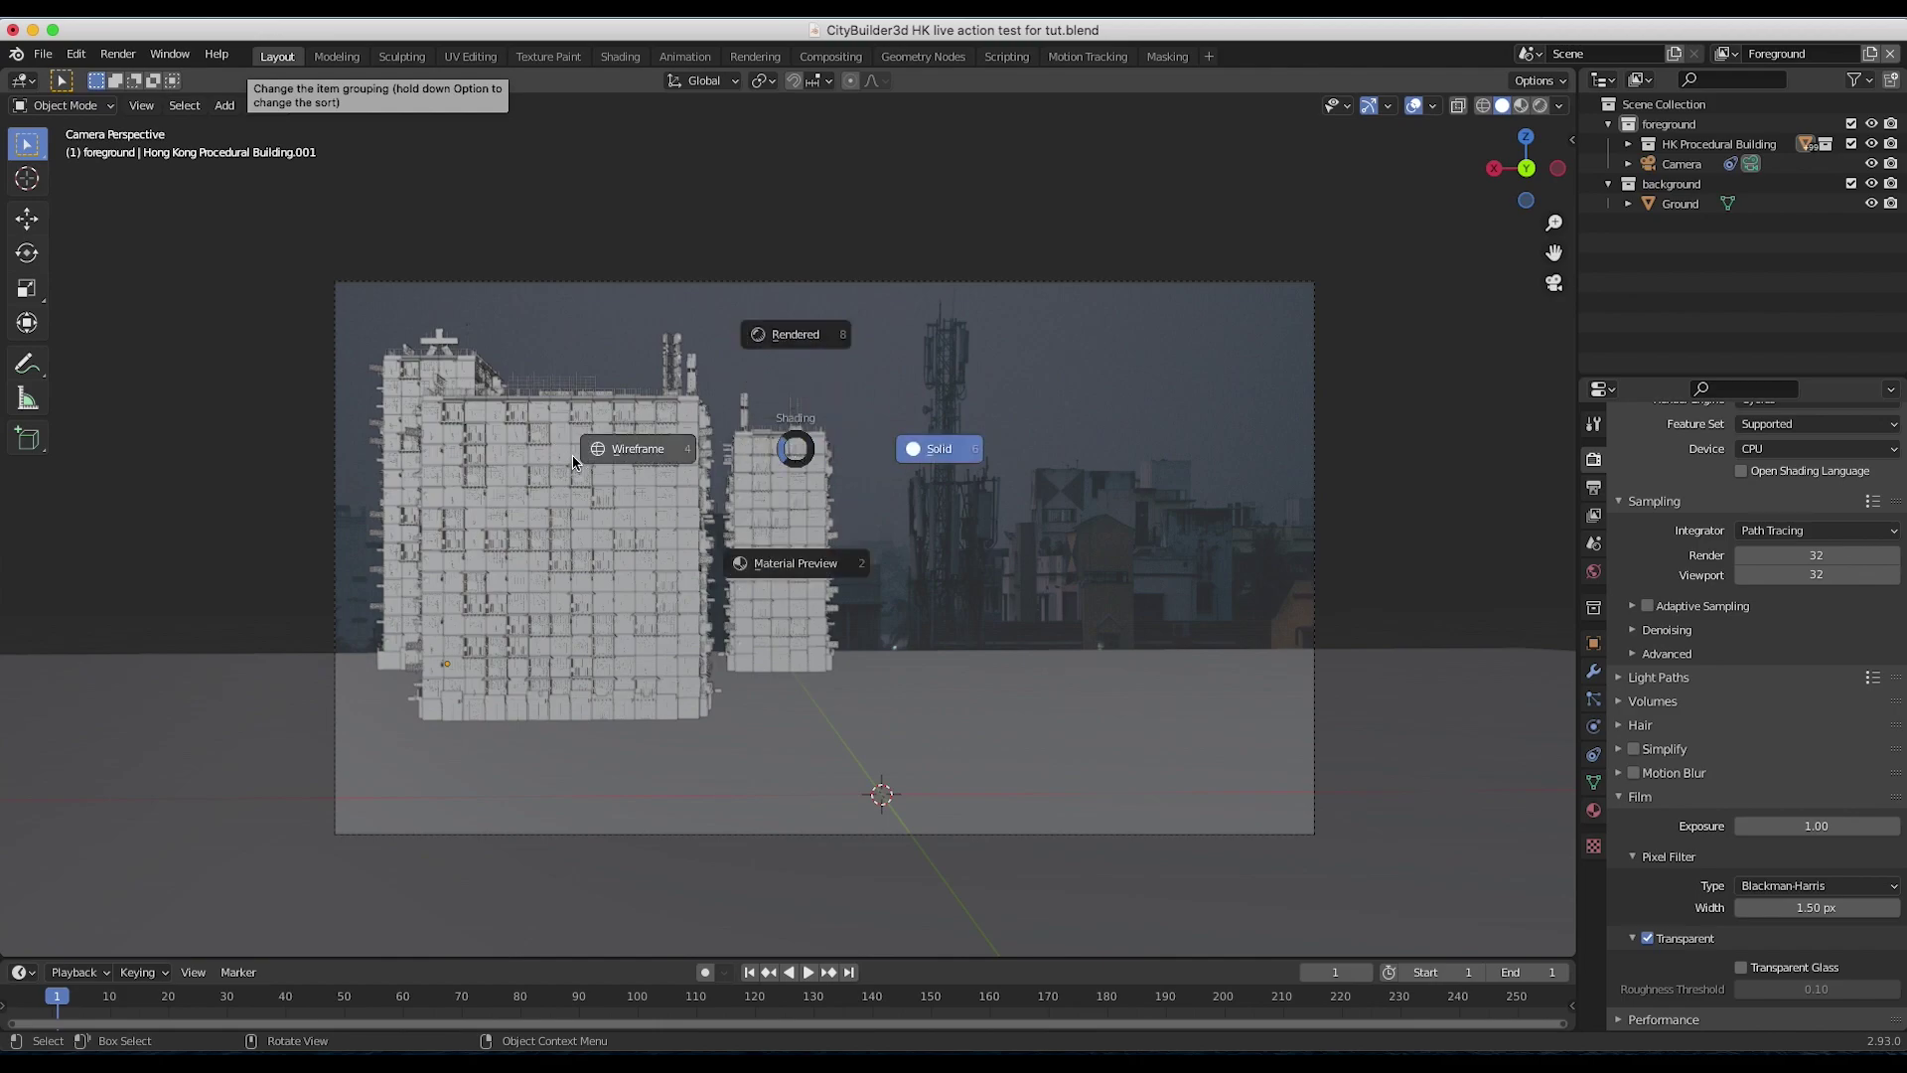
{"action": "left_click", "coordinate": [573, 460]}
{"action": "key", "text": "z"}
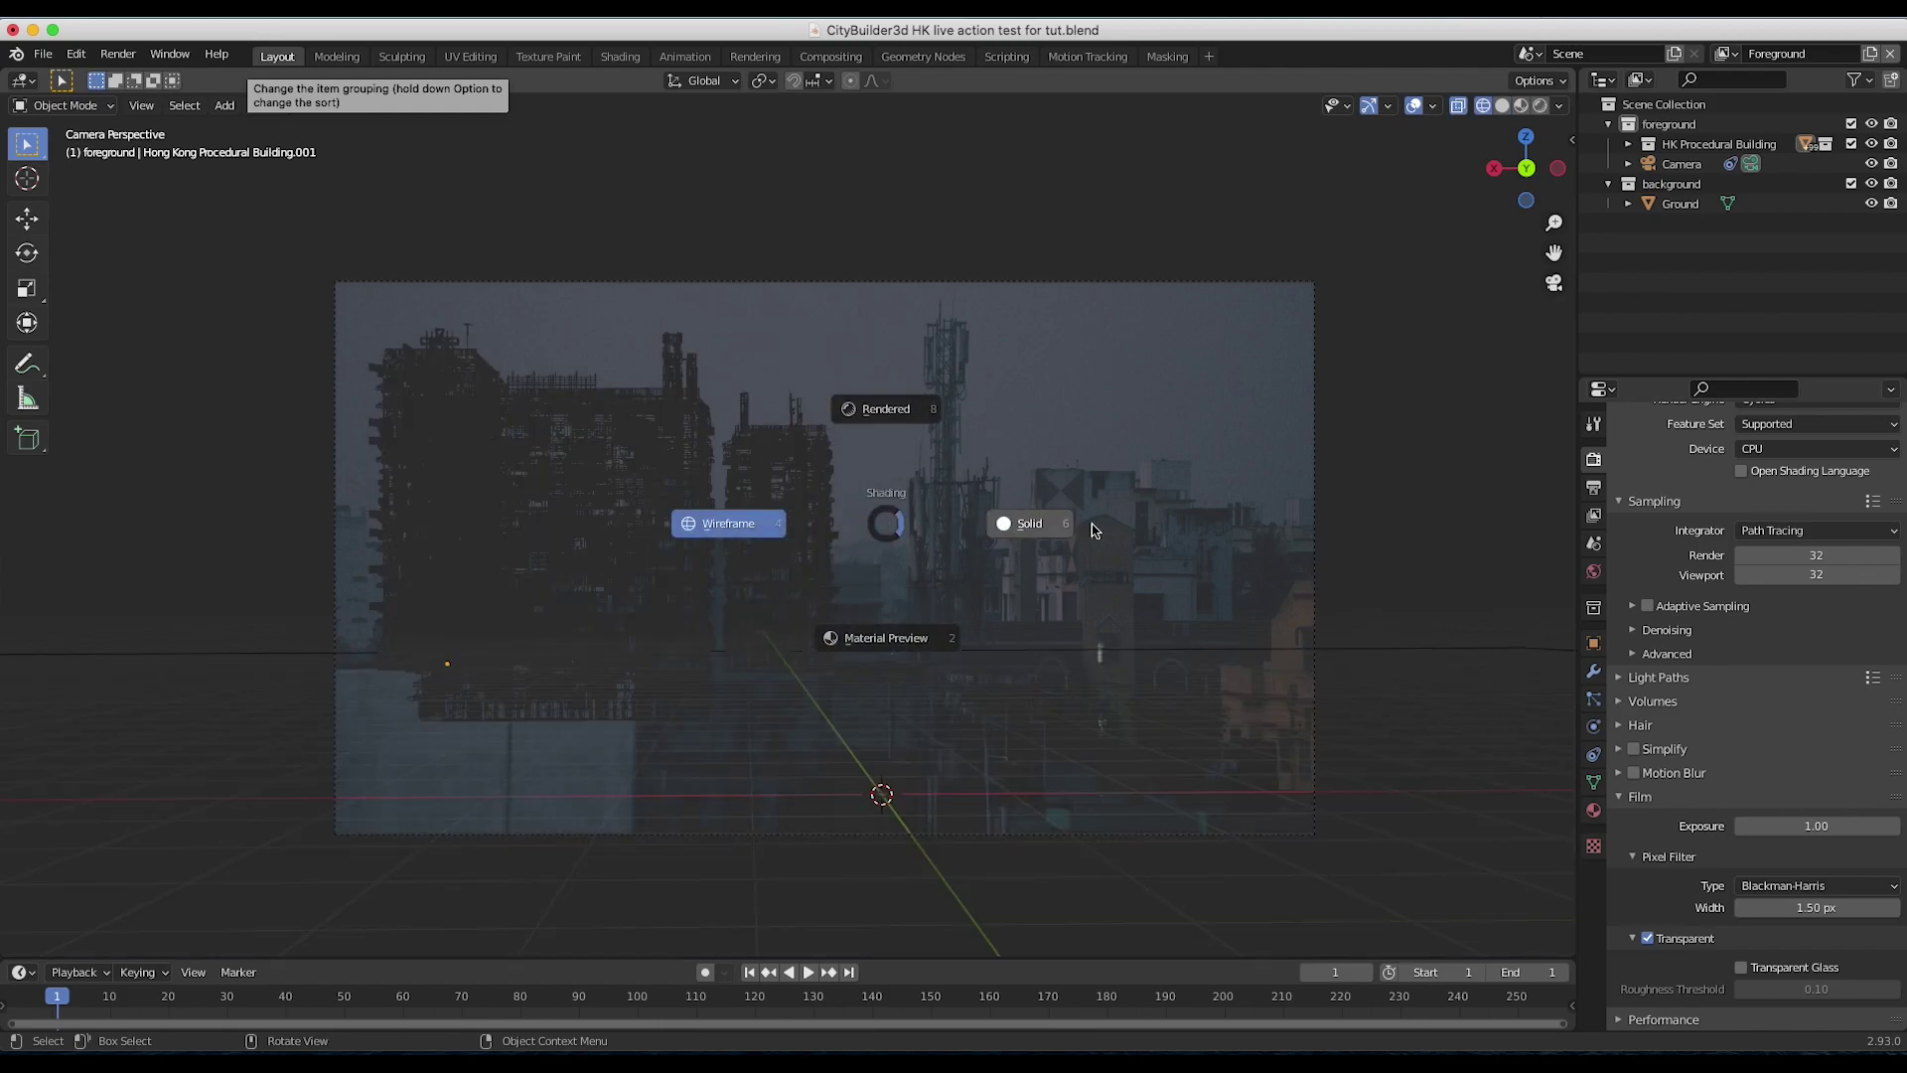
{"action": "left_click", "coordinate": [1095, 529]}
Step: Select the procedural buildings in turn and show the geometry nodes modifier settings of the tall rear tower
{"action": "left_click", "coordinate": [765, 479]}
{"action": "left_click", "coordinate": [566, 459]}
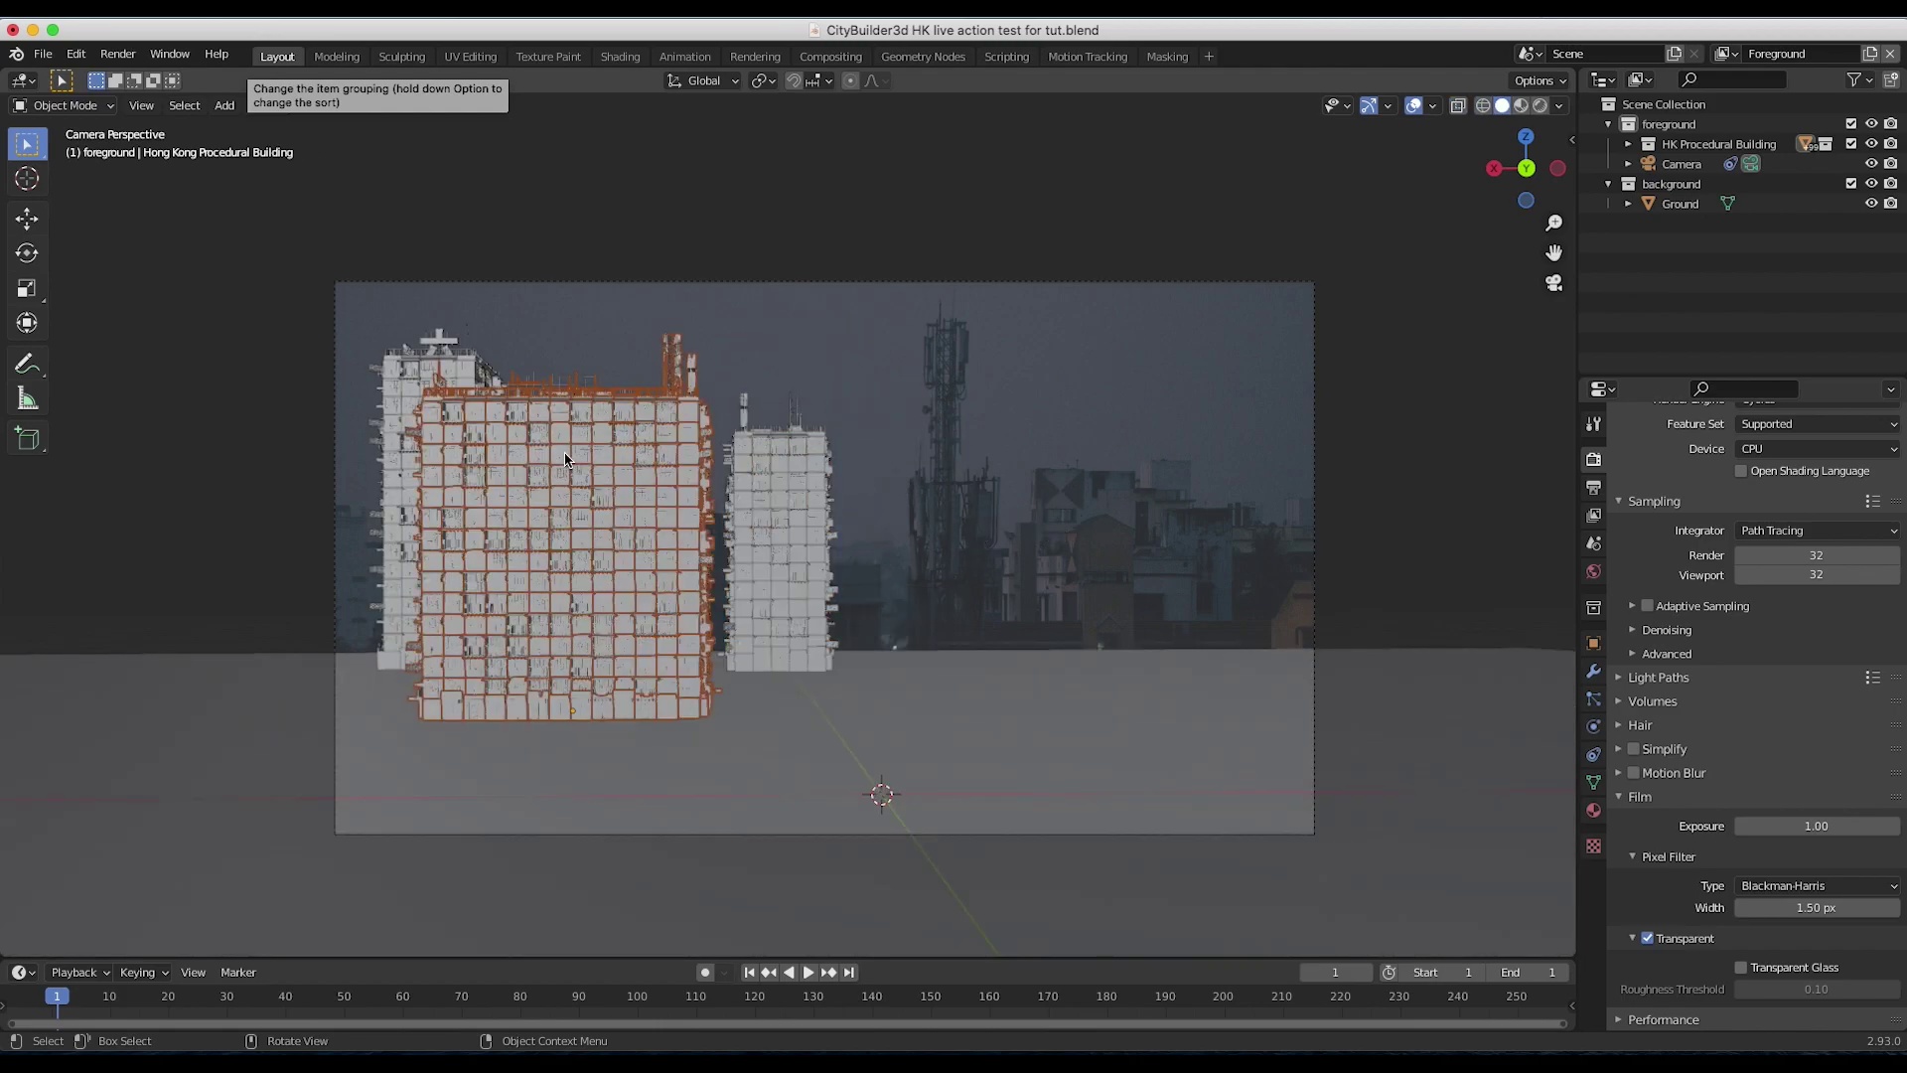
{"action": "left_click", "coordinate": [429, 380]}
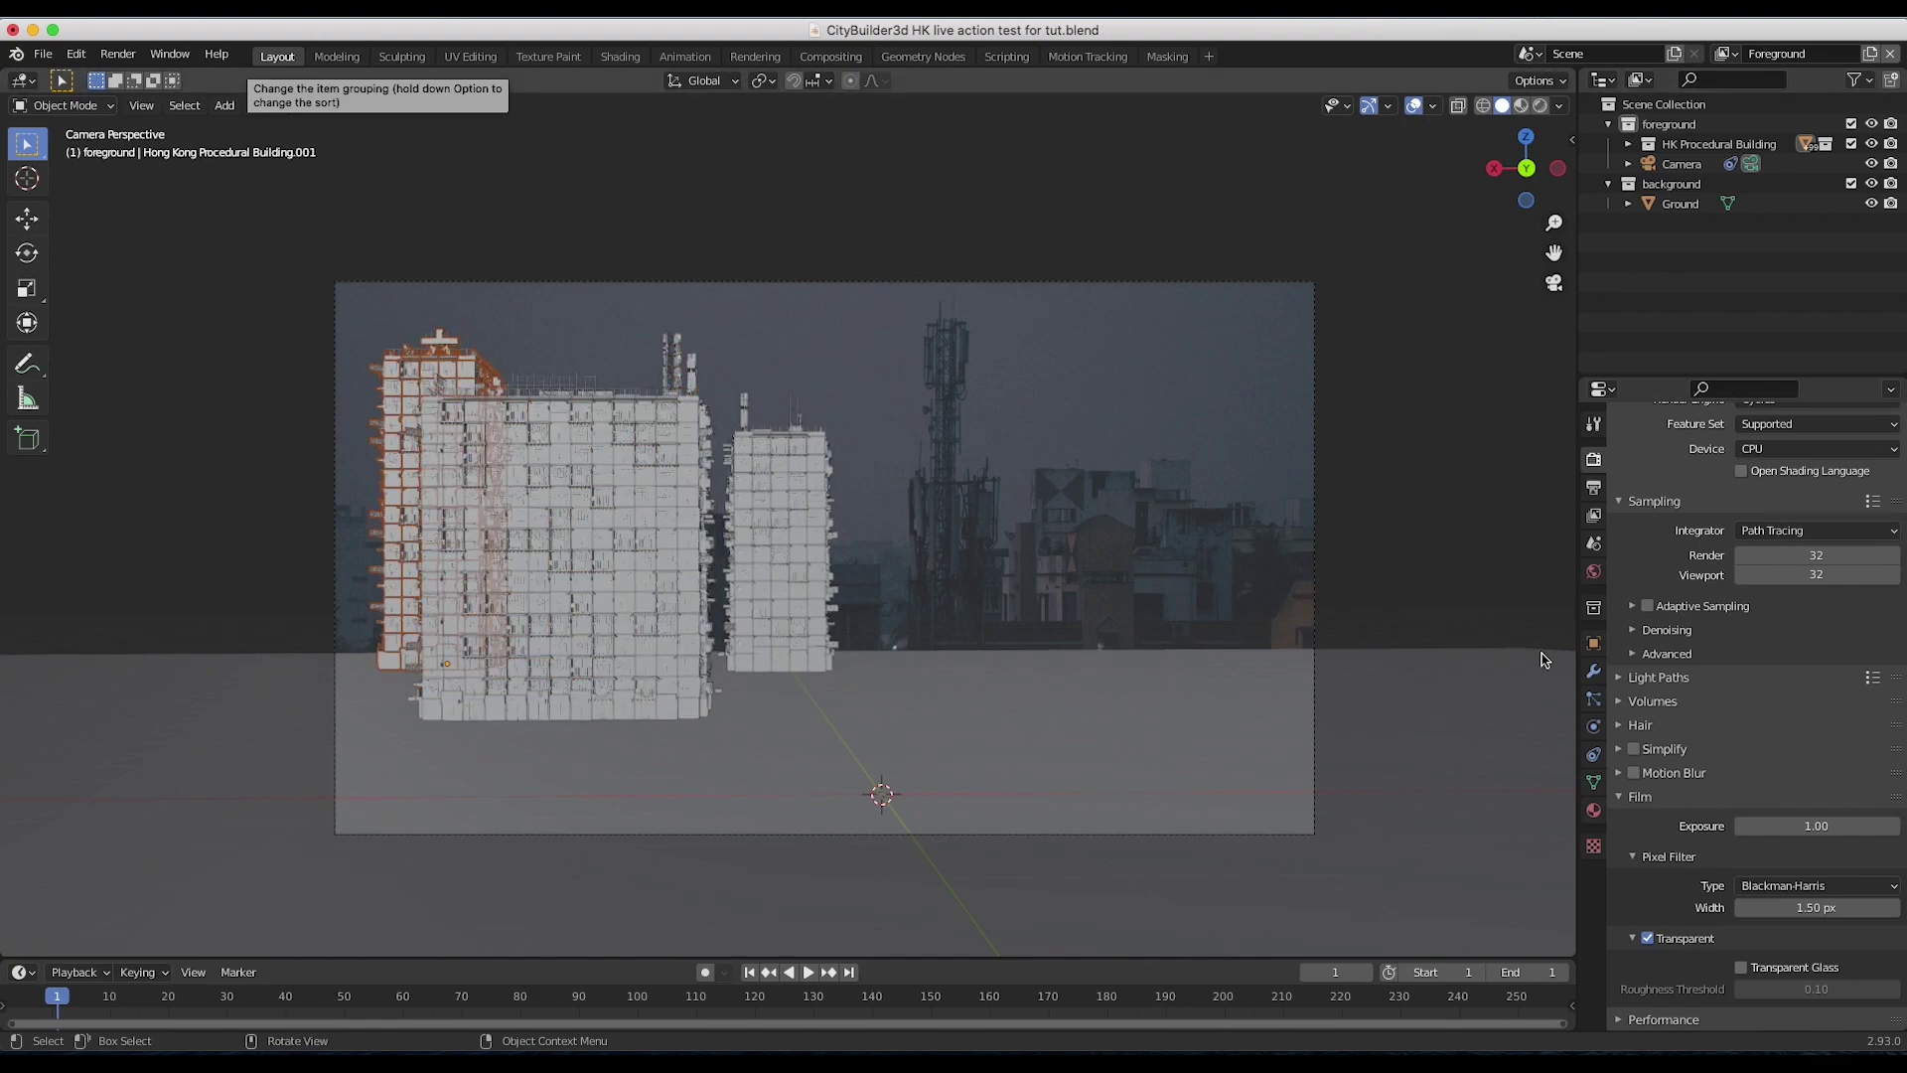
{"action": "left_click", "coordinate": [1593, 671]}
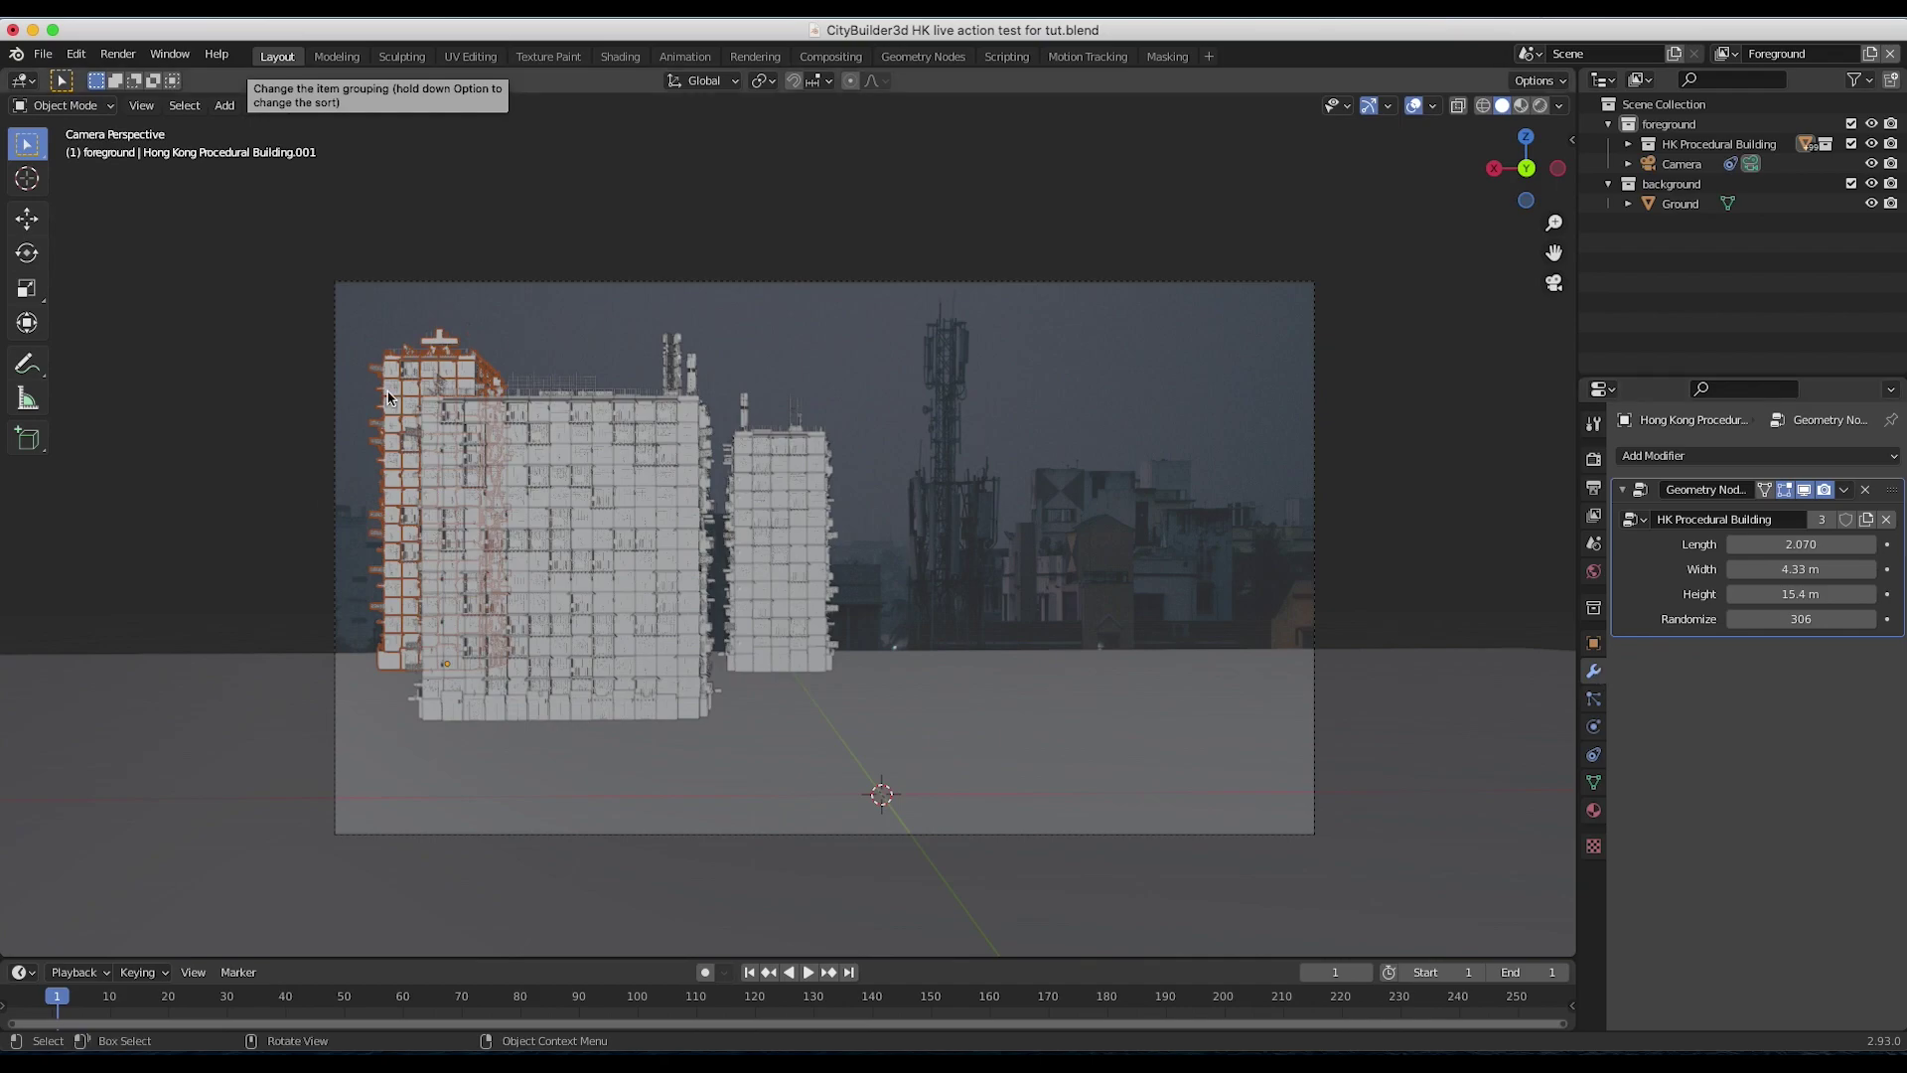
Step: Review the world's HDR background settings and the modifier settings of the large front building
{"action": "left_click", "coordinate": [1593, 571]}
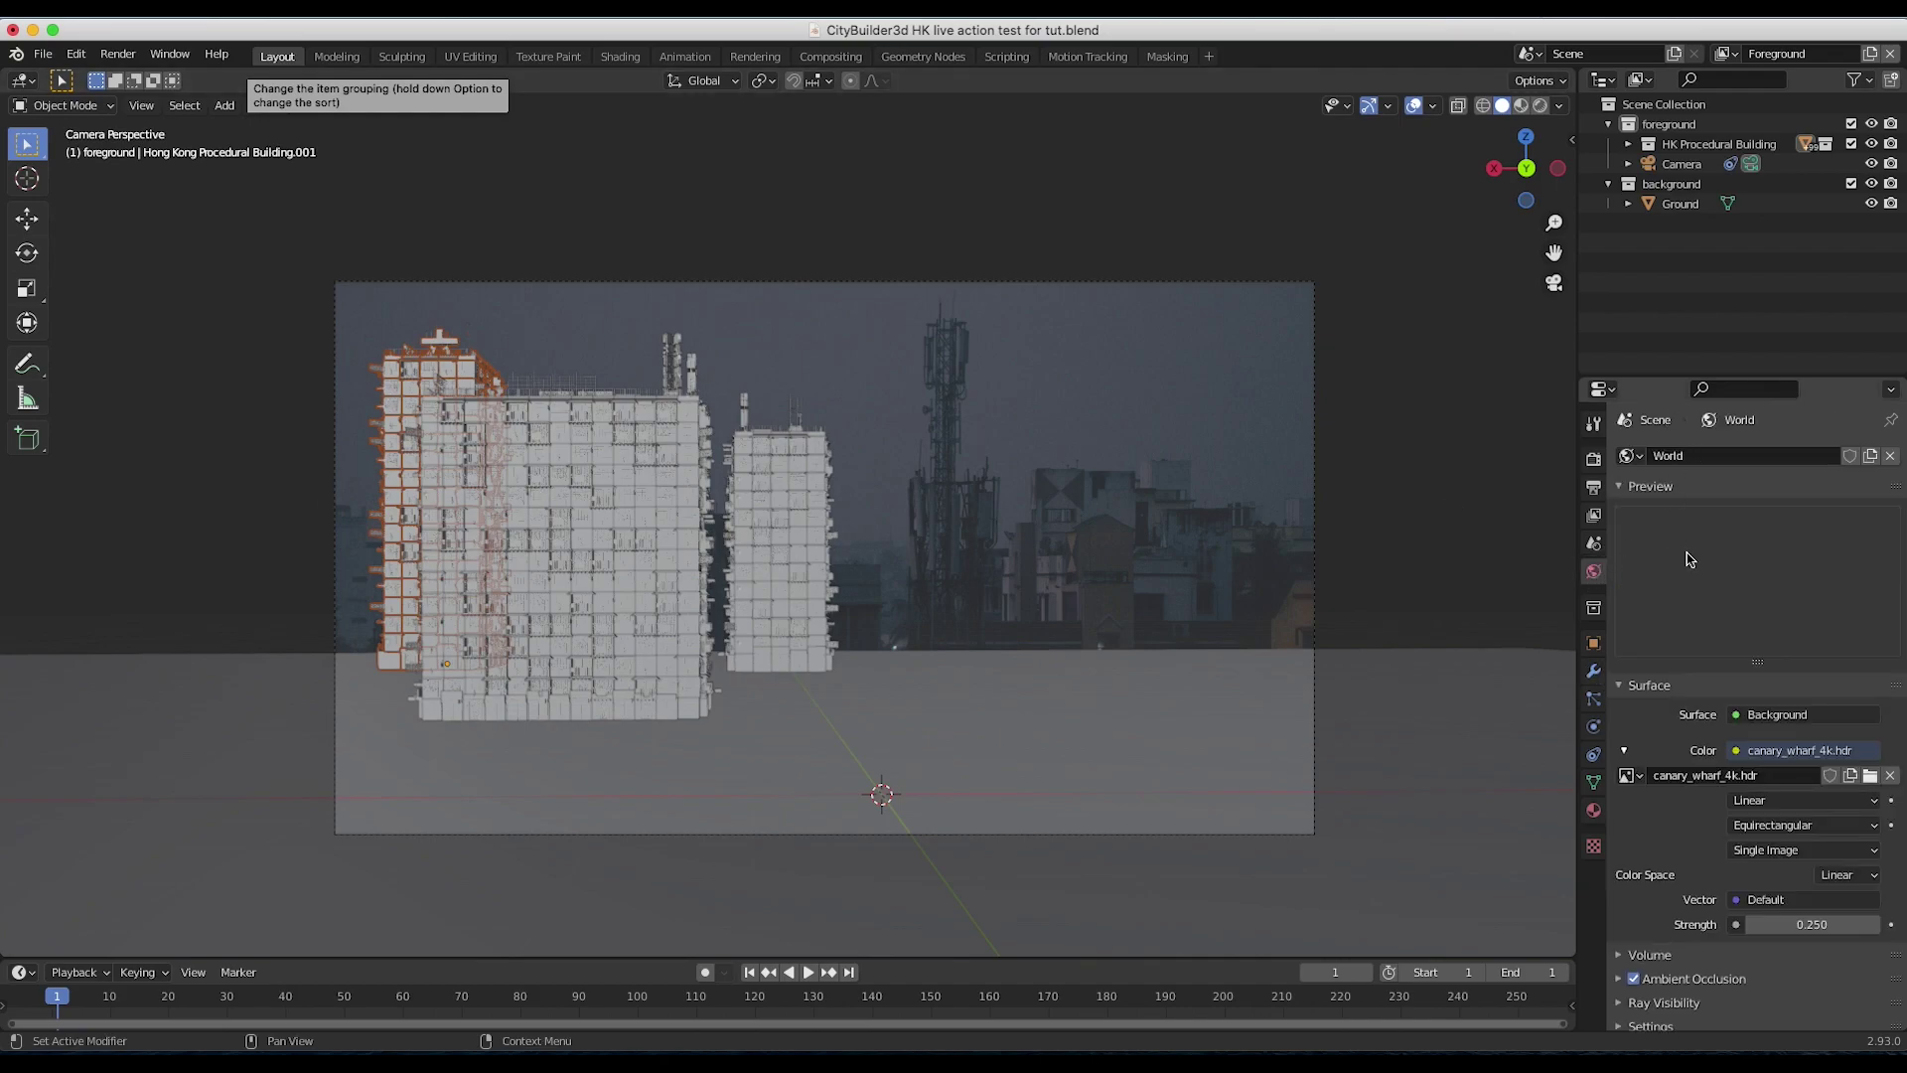
{"action": "scroll", "coordinate": [1646, 605], "scroll_direction": "down", "scroll_amount": 1}
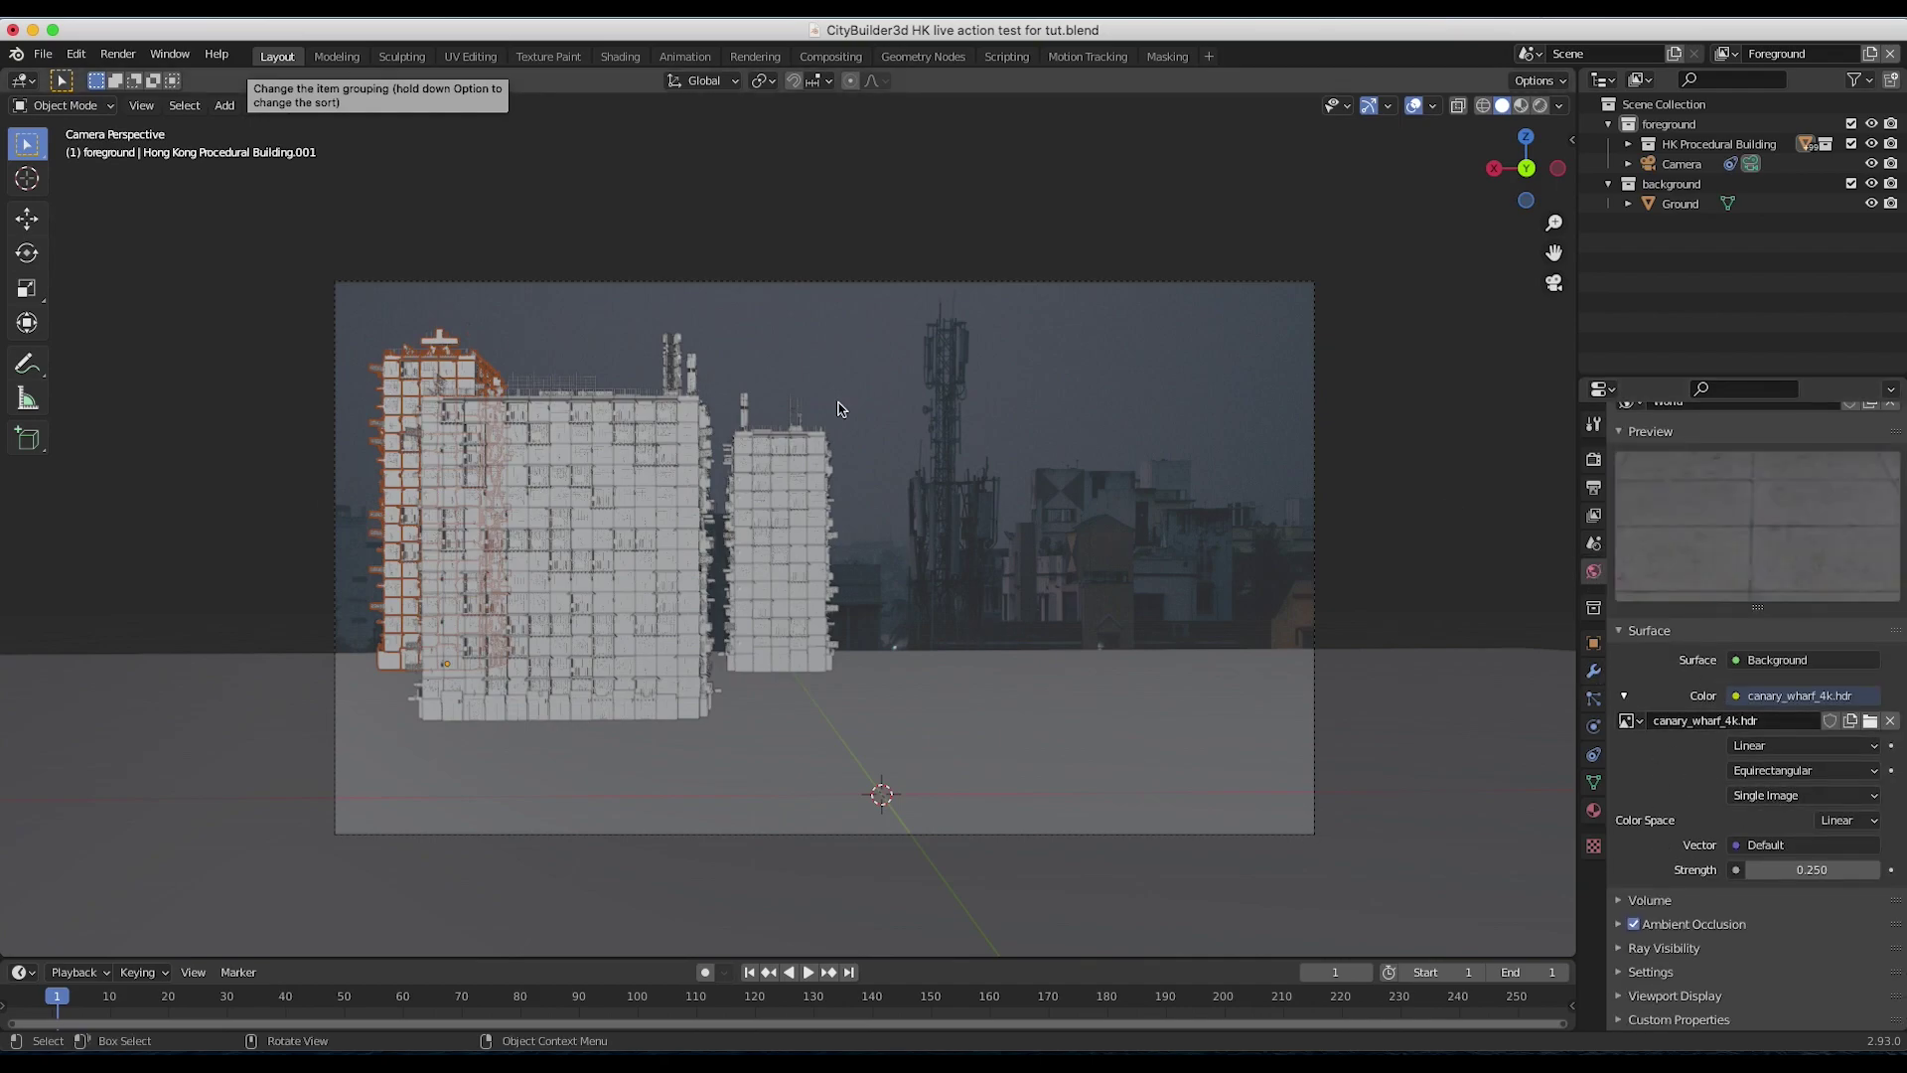
{"action": "left_click", "coordinate": [709, 724]}
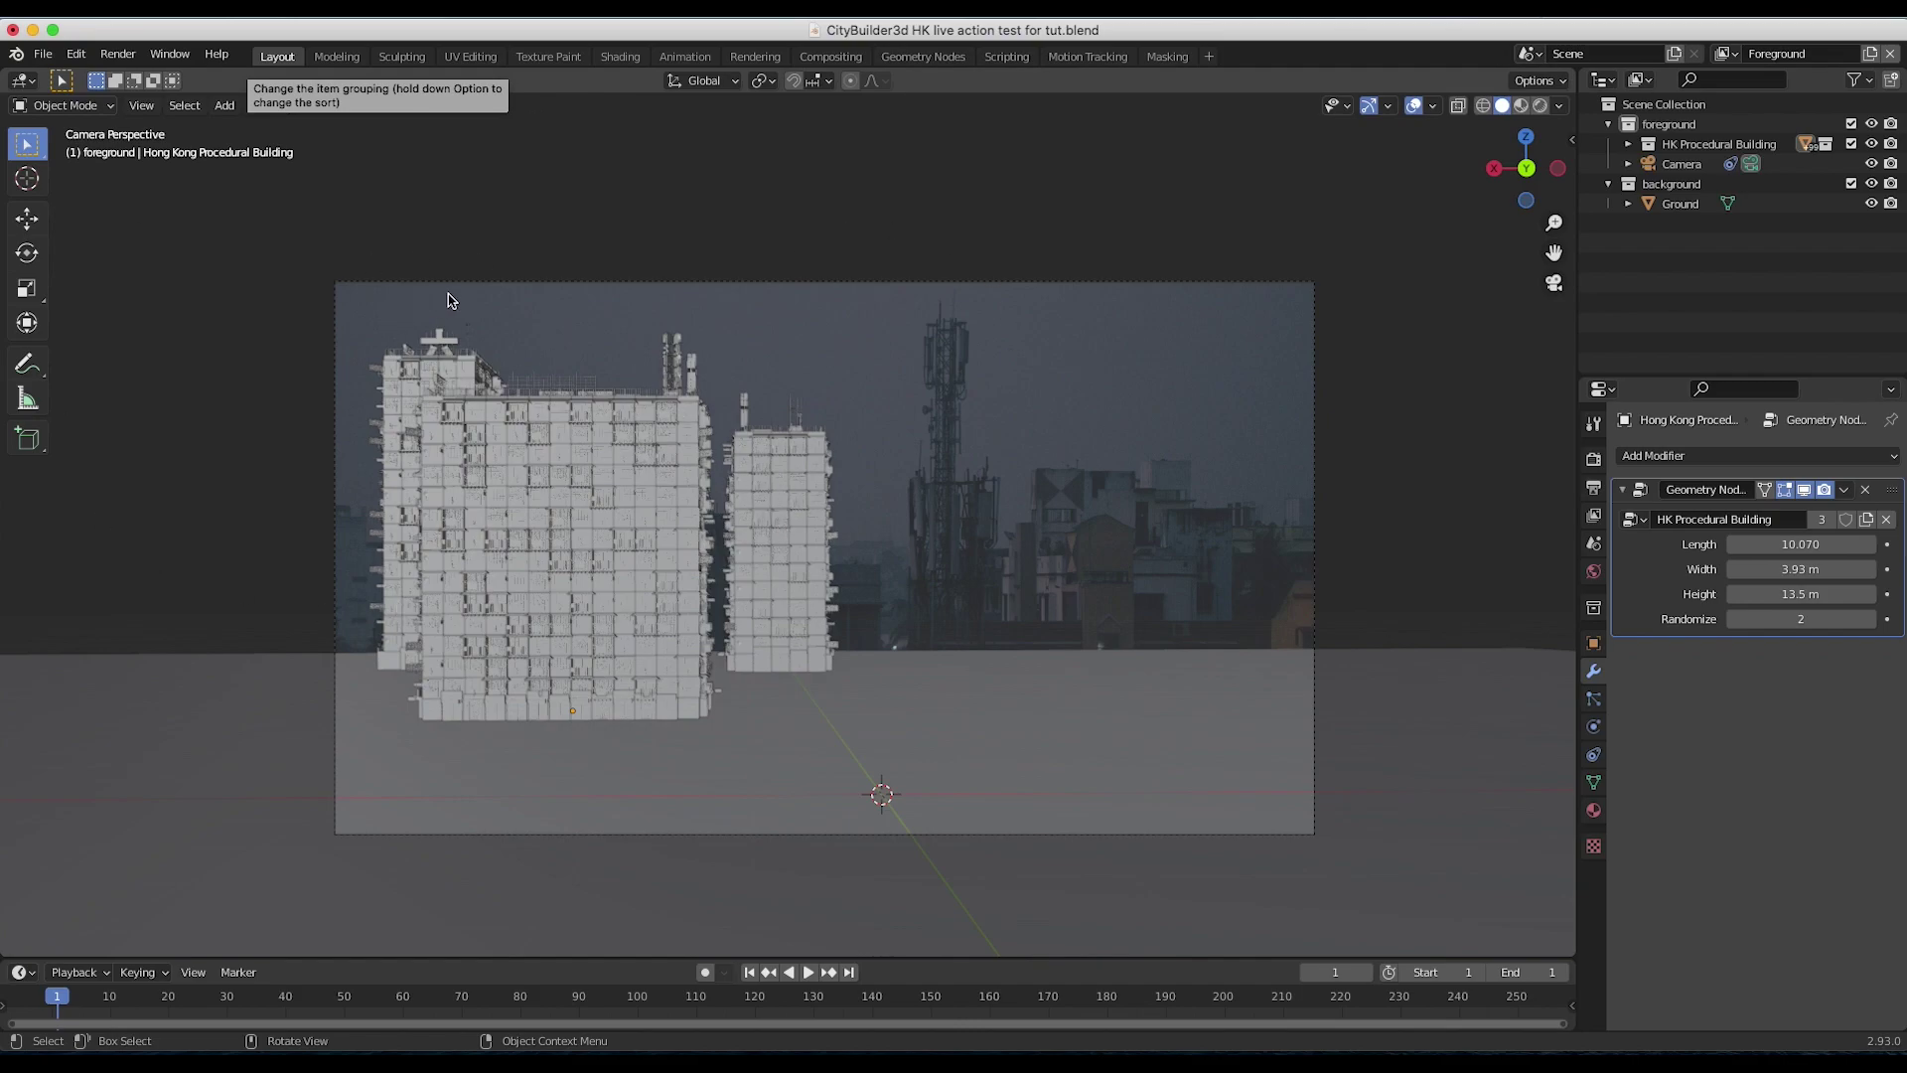
Step: Open the compositing workspace and examine the whole node tree from the render layers to the output nodes
{"action": "left_click", "coordinate": [824, 57]}
{"action": "scroll", "coordinate": [776, 365], "scroll_direction": "up", "scroll_amount": 10}
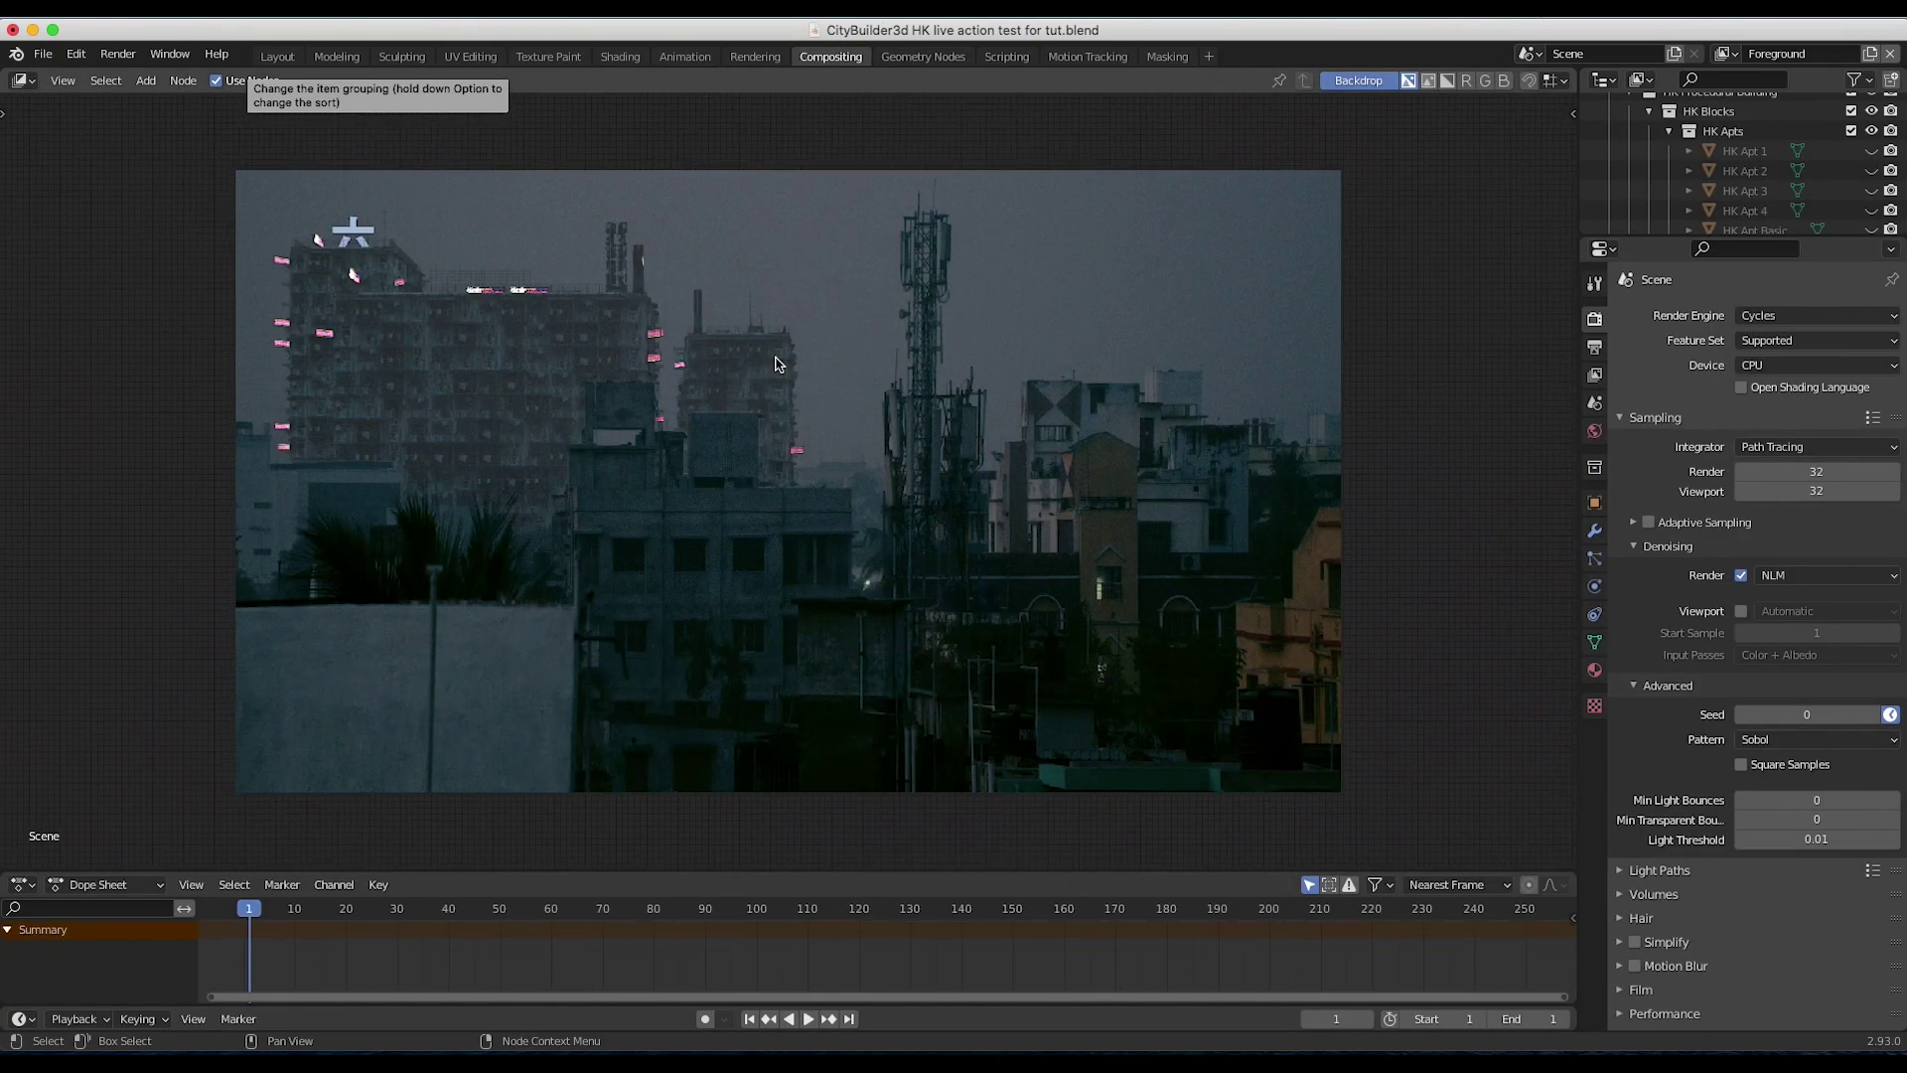
{"action": "scroll", "coordinate": [776, 365], "scroll_direction": "down", "scroll_amount": 10}
{"action": "scroll", "coordinate": [776, 365], "scroll_direction": "up", "scroll_amount": 6}
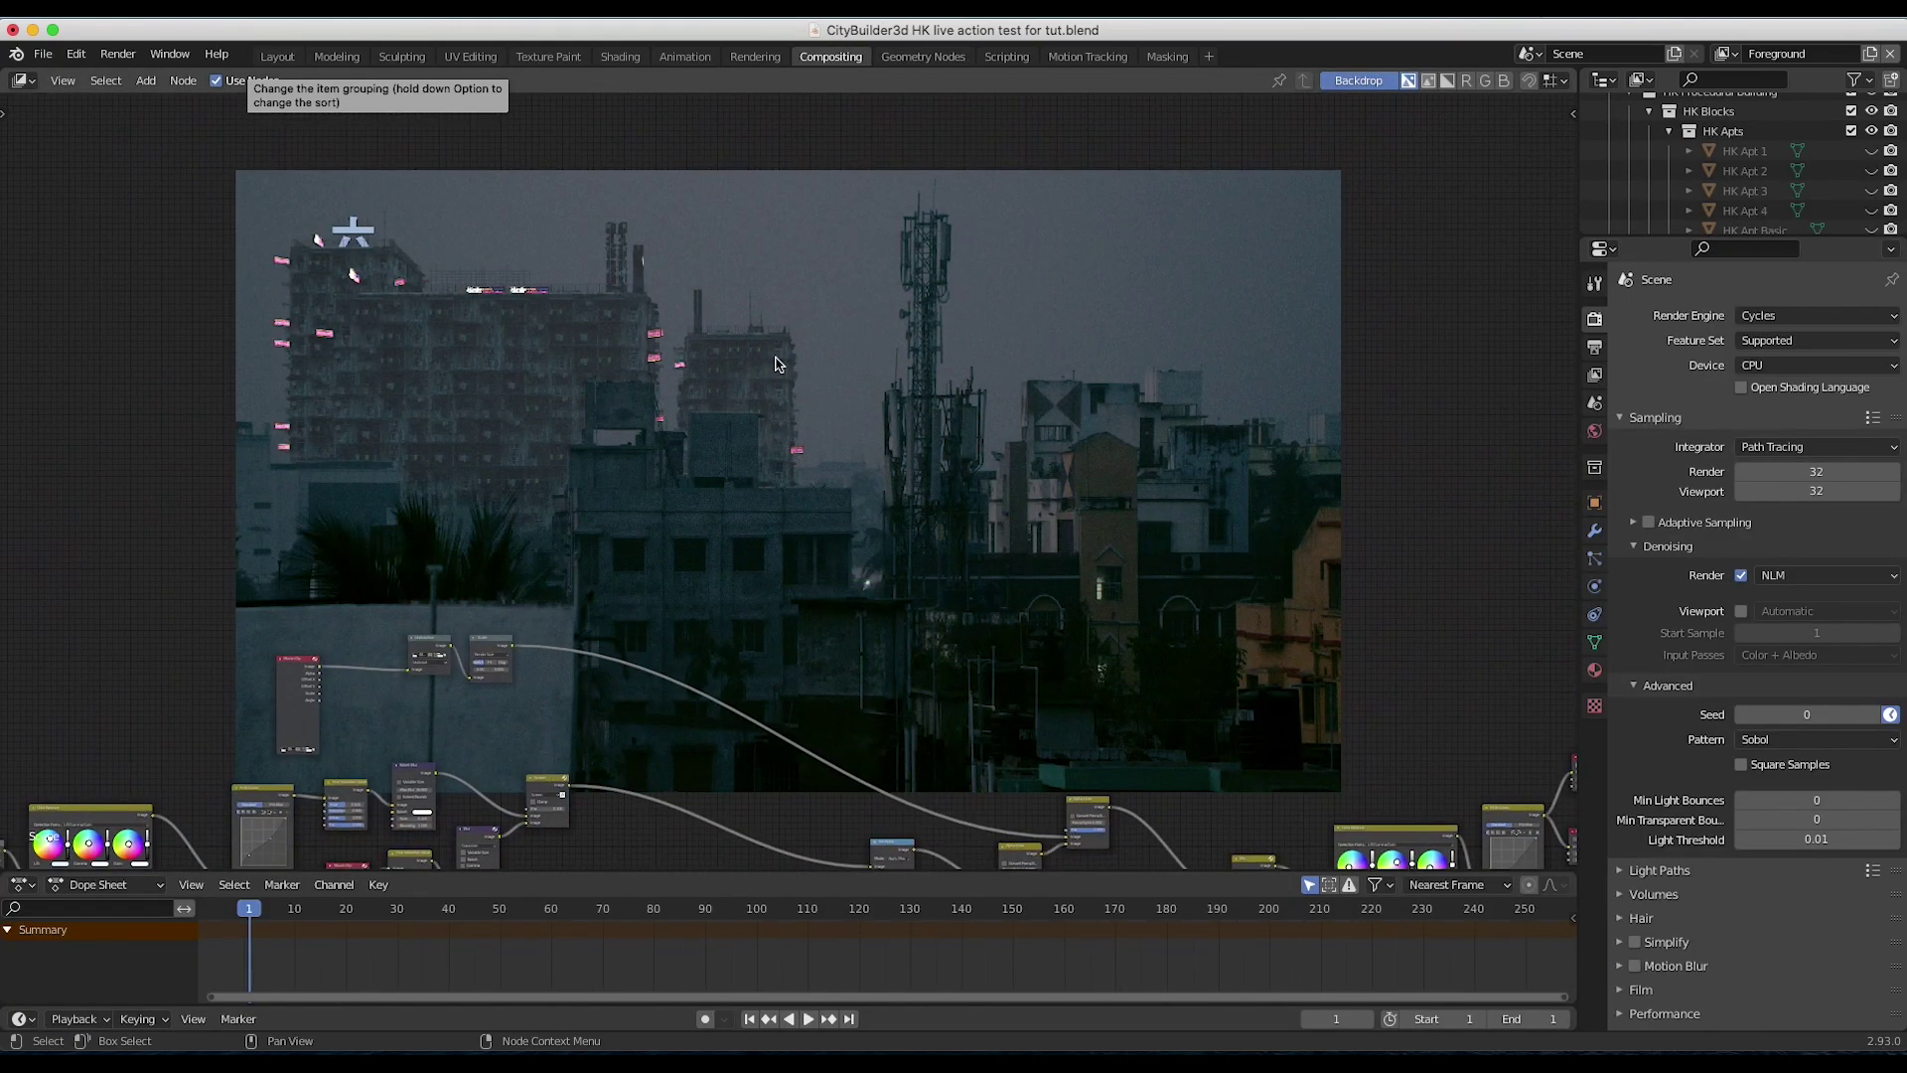
{"action": "scroll", "coordinate": [776, 364], "scroll_direction": "down", "scroll_amount": 10}
{"action": "scroll", "coordinate": [776, 365], "scroll_direction": "left", "scroll_amount": 10}
{"action": "scroll", "coordinate": [775, 365], "scroll_direction": "right", "scroll_amount": 16}
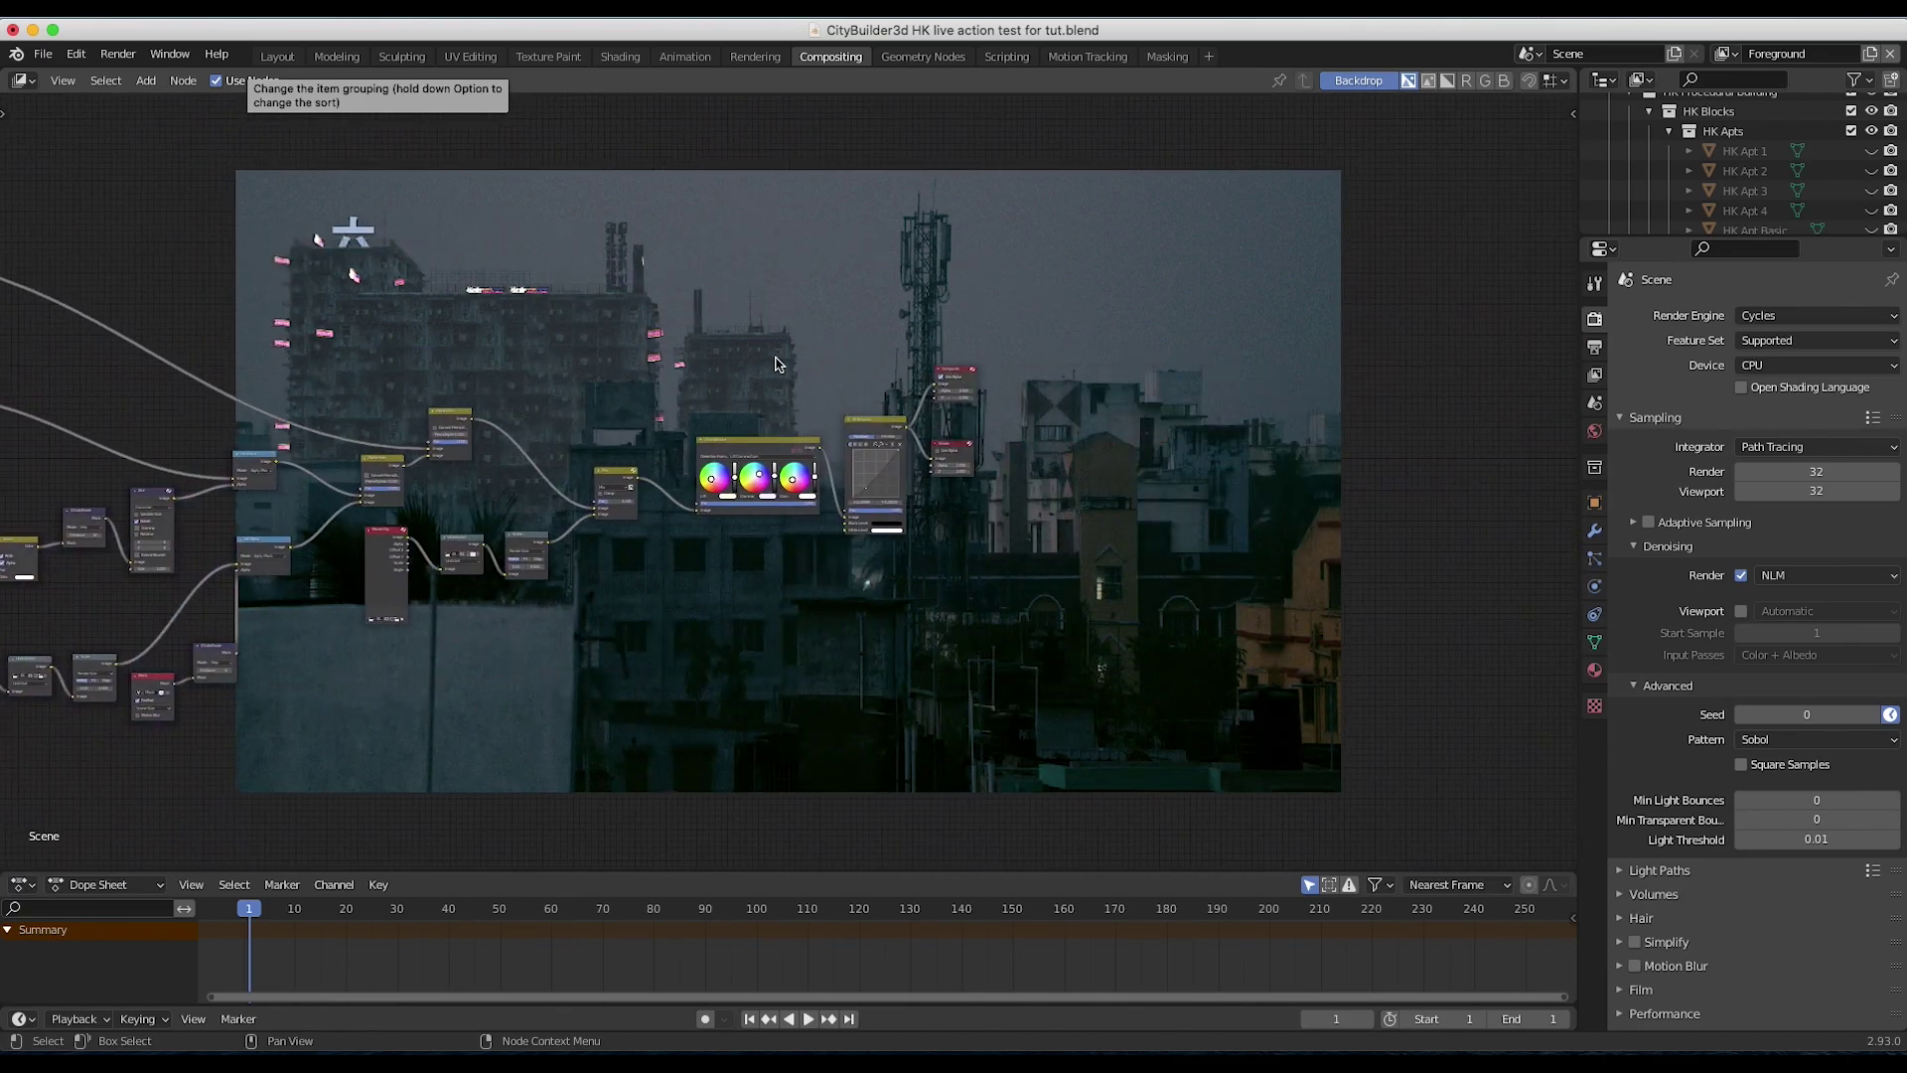
{"action": "scroll", "coordinate": [776, 365], "scroll_direction": "left", "scroll_amount": 8}
{"action": "scroll", "coordinate": [775, 365], "scroll_direction": "left", "scroll_amount": 6}
{"action": "scroll", "coordinate": [776, 365], "scroll_direction": "down", "scroll_amount": 1}
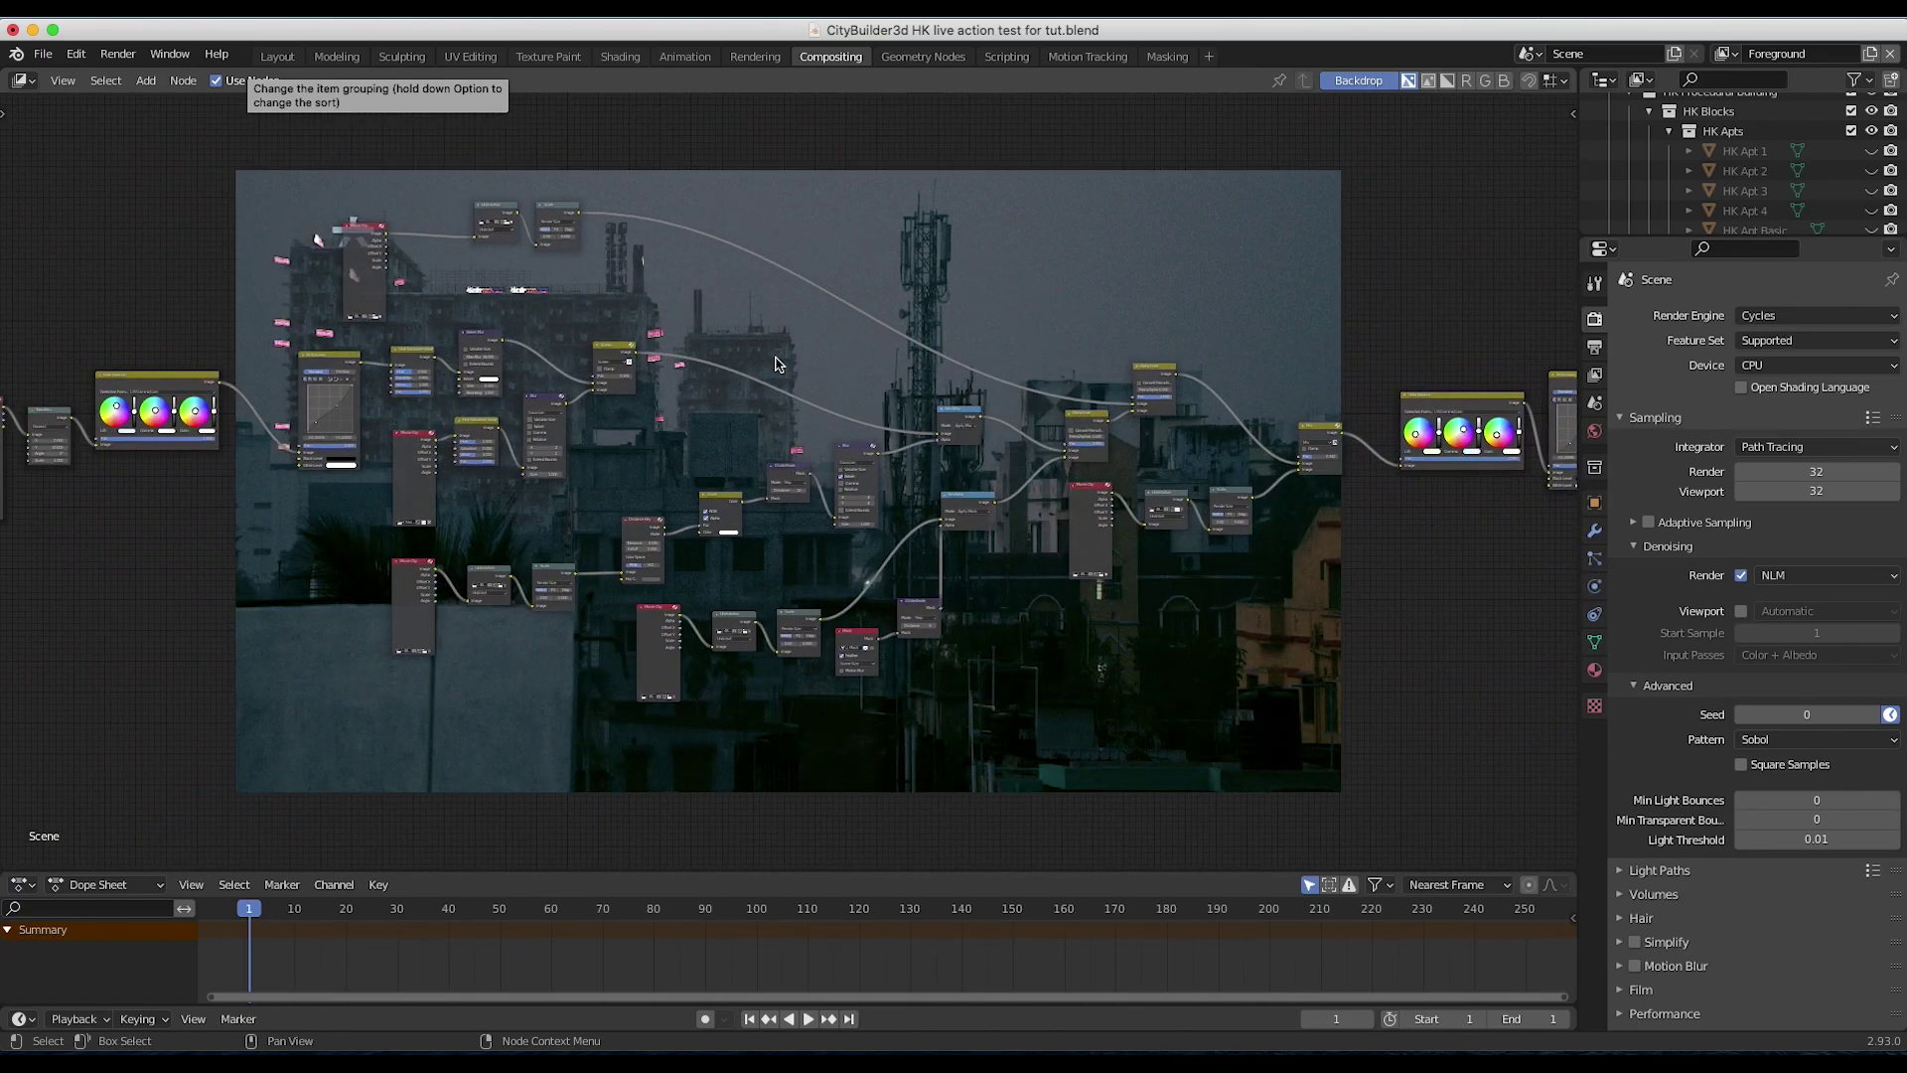
{"action": "scroll", "coordinate": [776, 364], "scroll_direction": "up", "scroll_amount": 2}
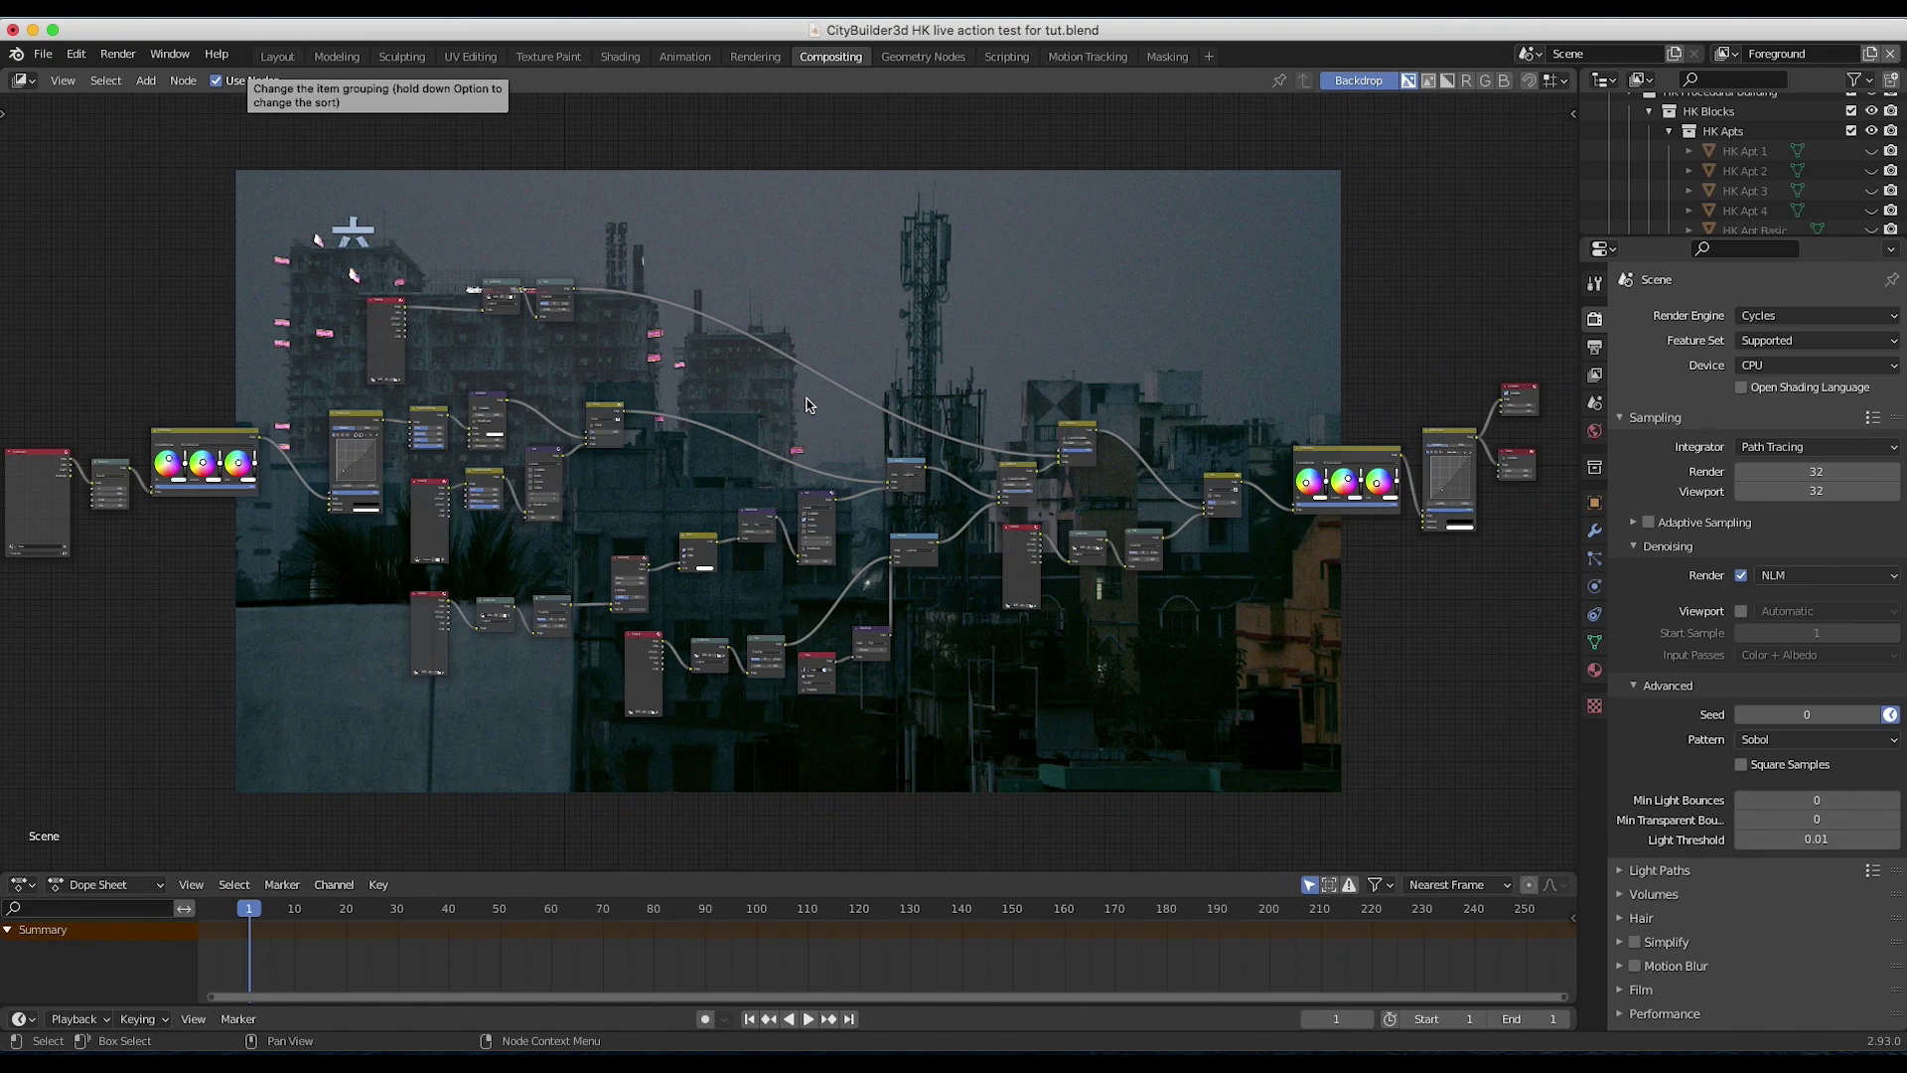
{"action": "scroll", "coordinate": [806, 405], "scroll_direction": "left", "scroll_amount": 1}
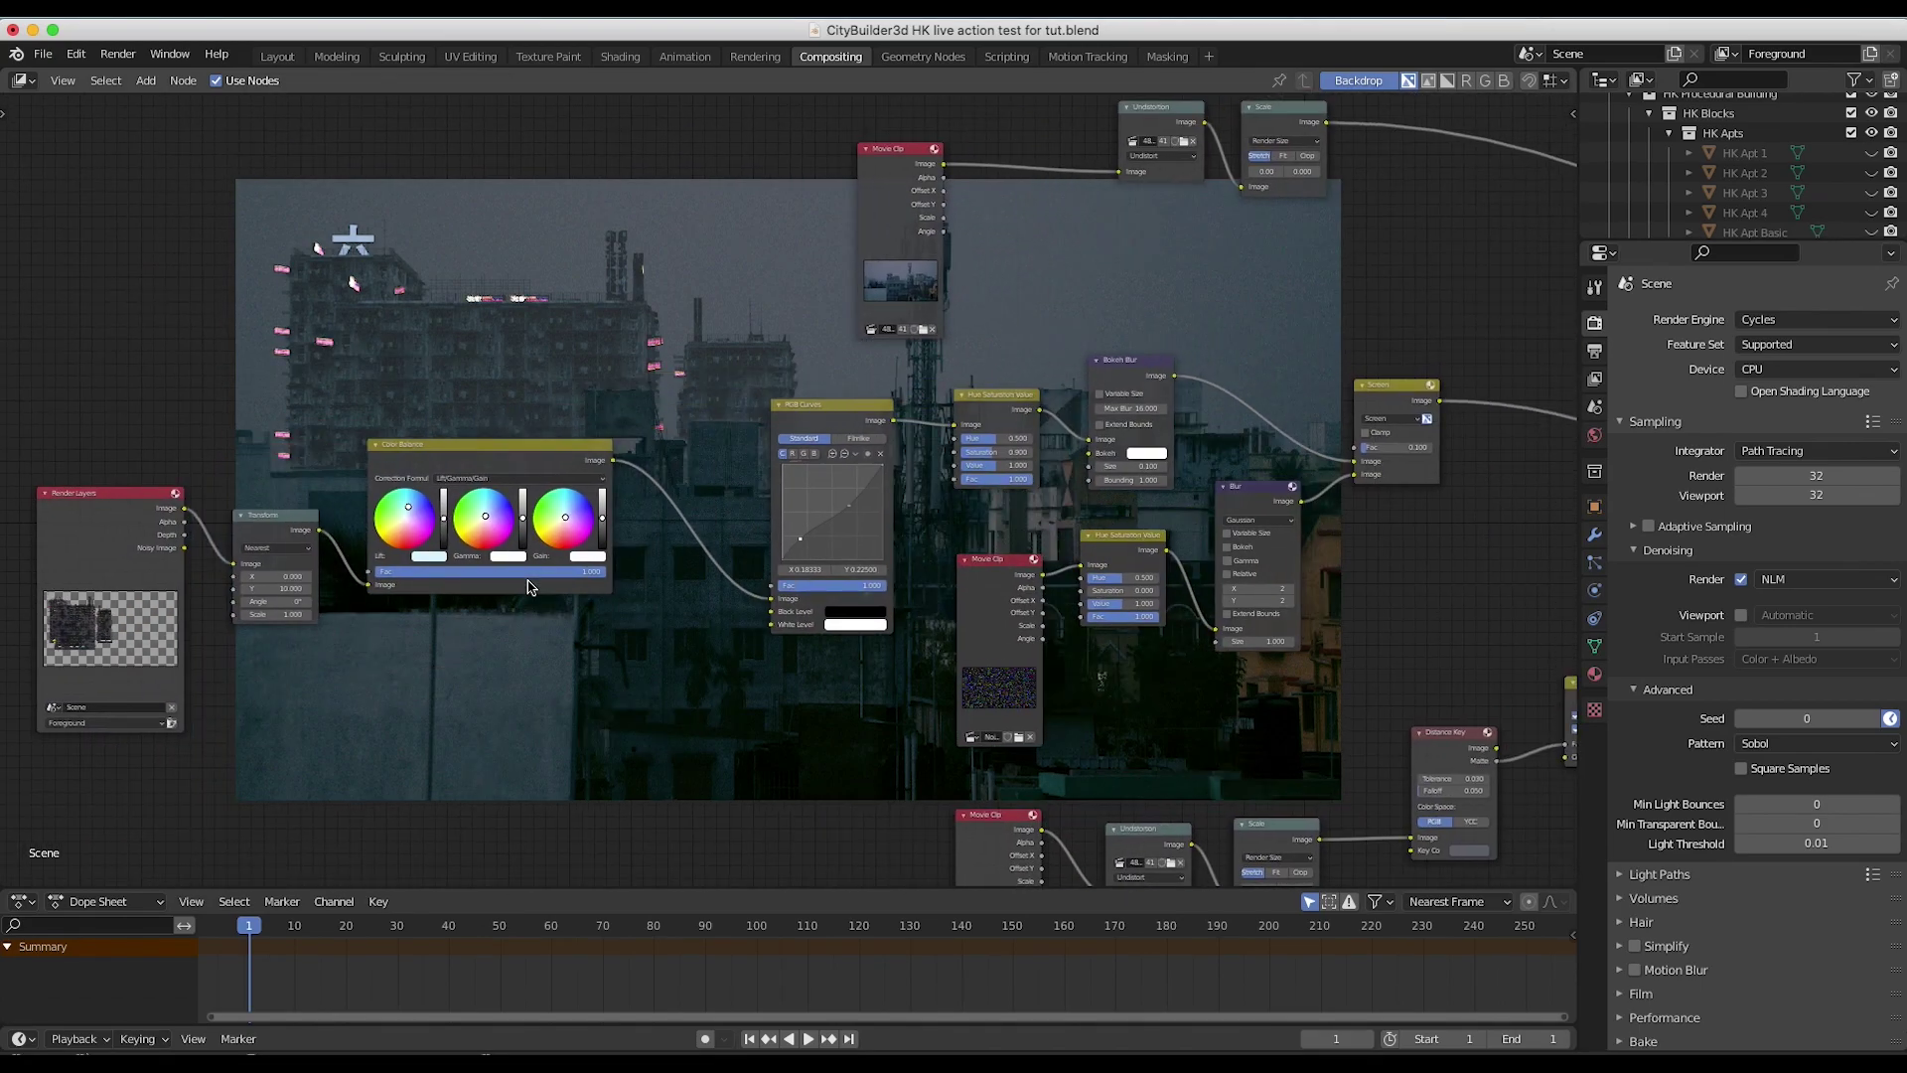
Step: Examine the foreground Render Layers node and the Transform and Color Balance nodes that follow it
{"action": "scroll", "coordinate": [536, 581], "scroll_direction": "left", "scroll_amount": 5}
{"action": "scroll", "coordinate": [431, 580], "scroll_direction": "up", "scroll_amount": 8}
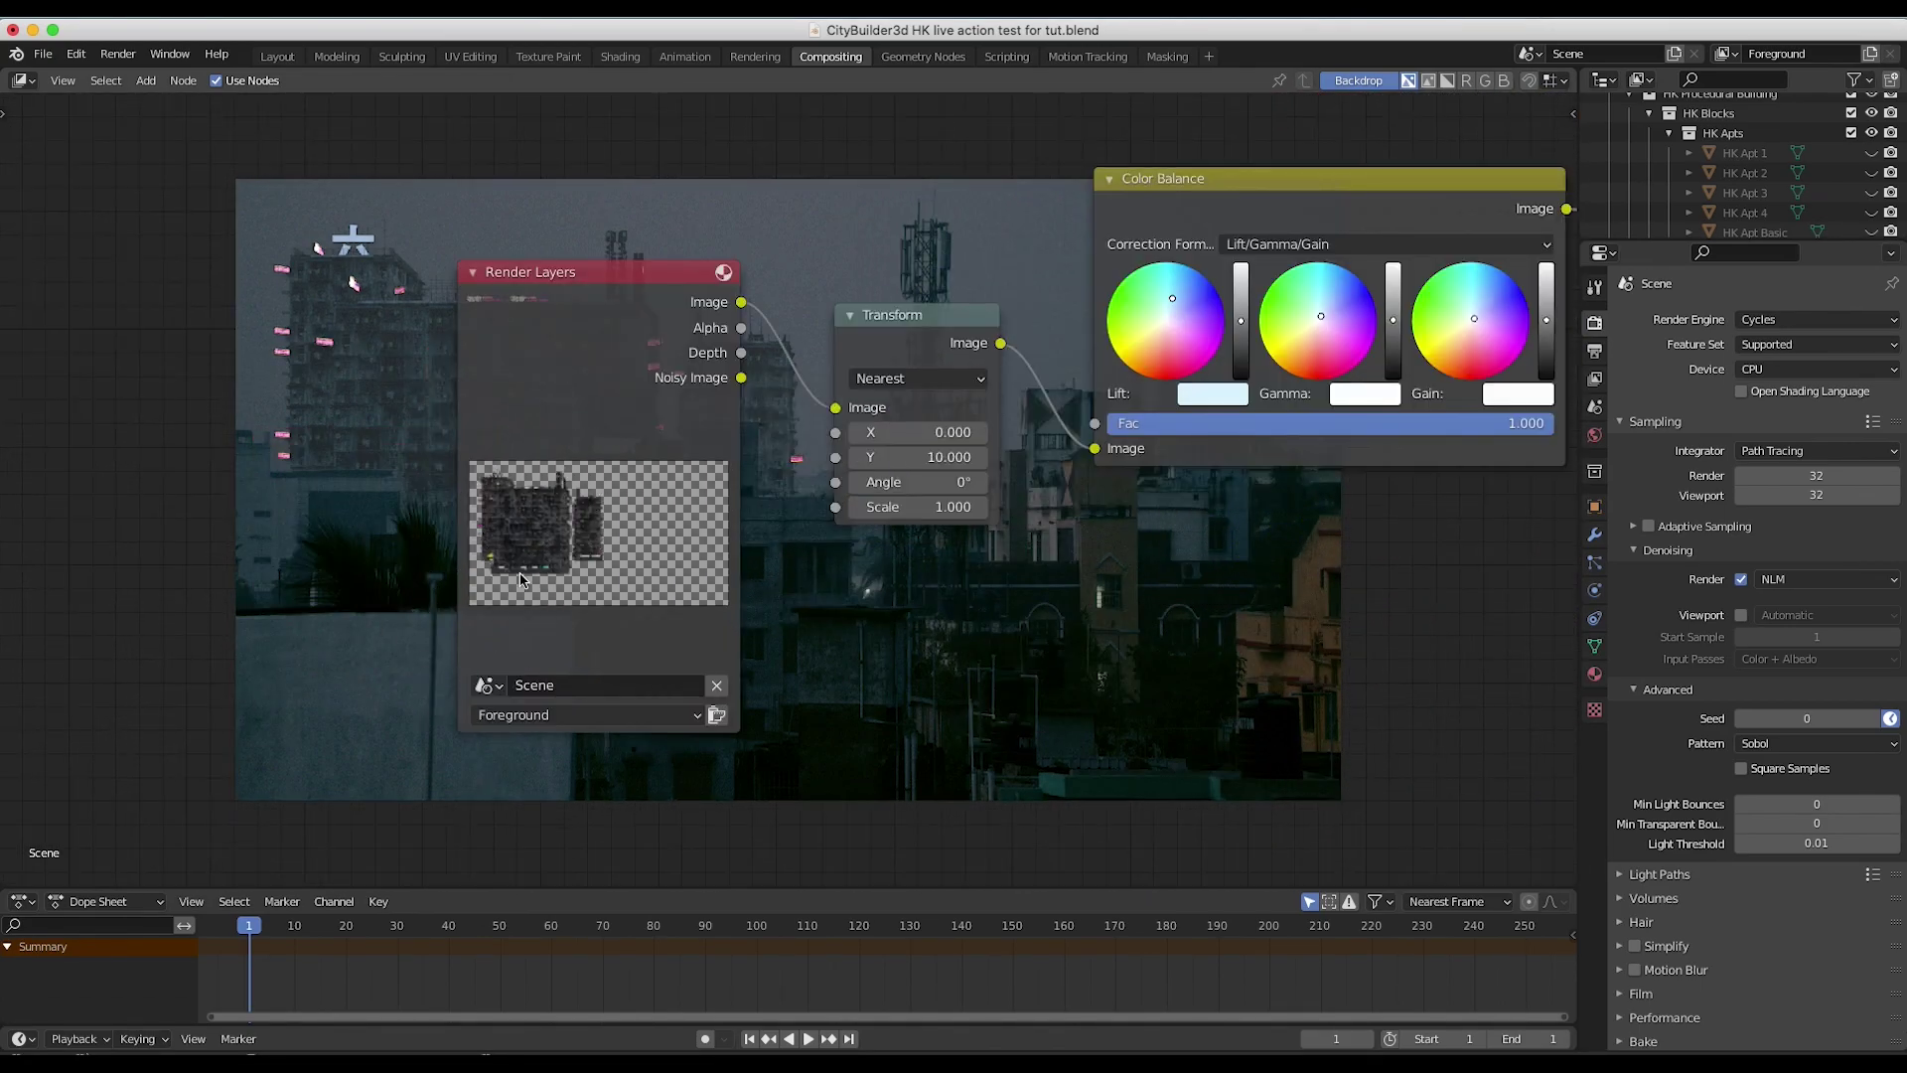
{"action": "middle_click_drag", "start_coordinate": [646, 361], "coordinate": [383, 393]}
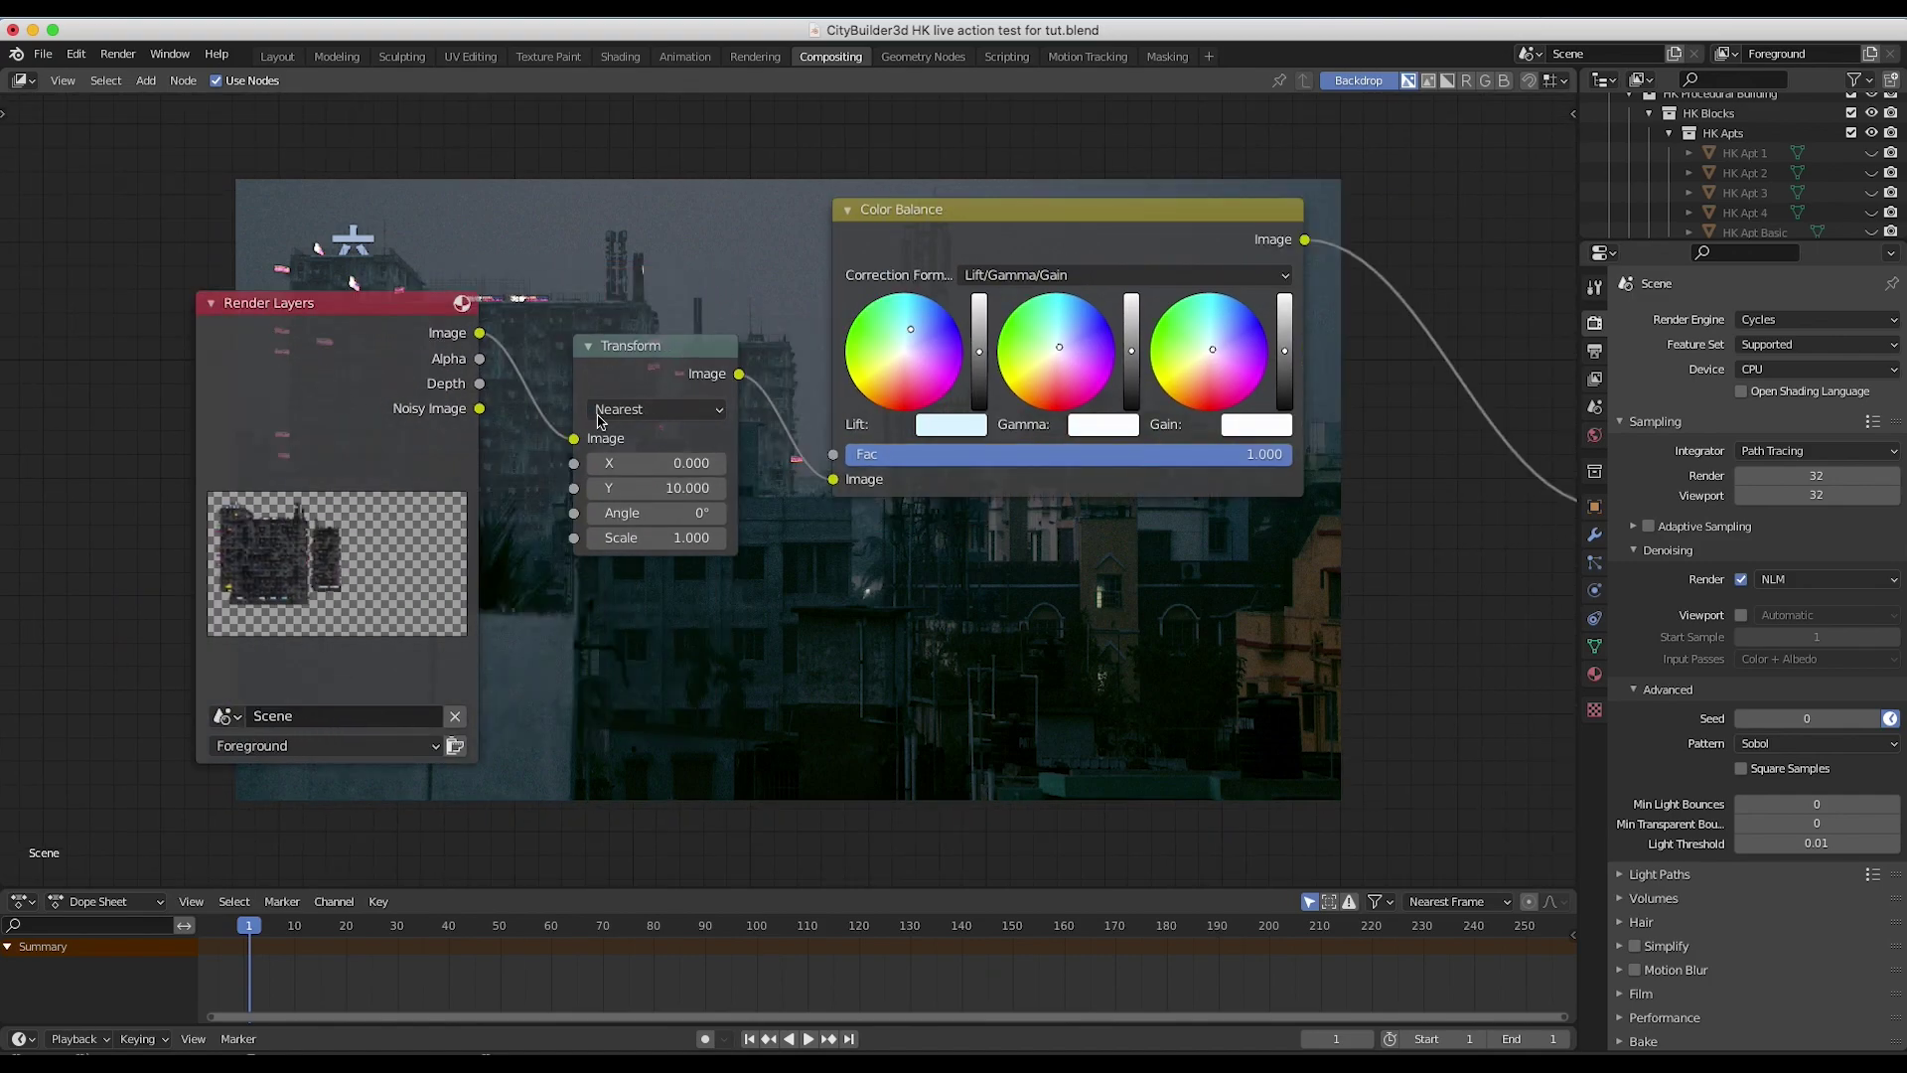
{"action": "middle_click_drag", "start_coordinate": [623, 248], "coordinate": [604, 514]}
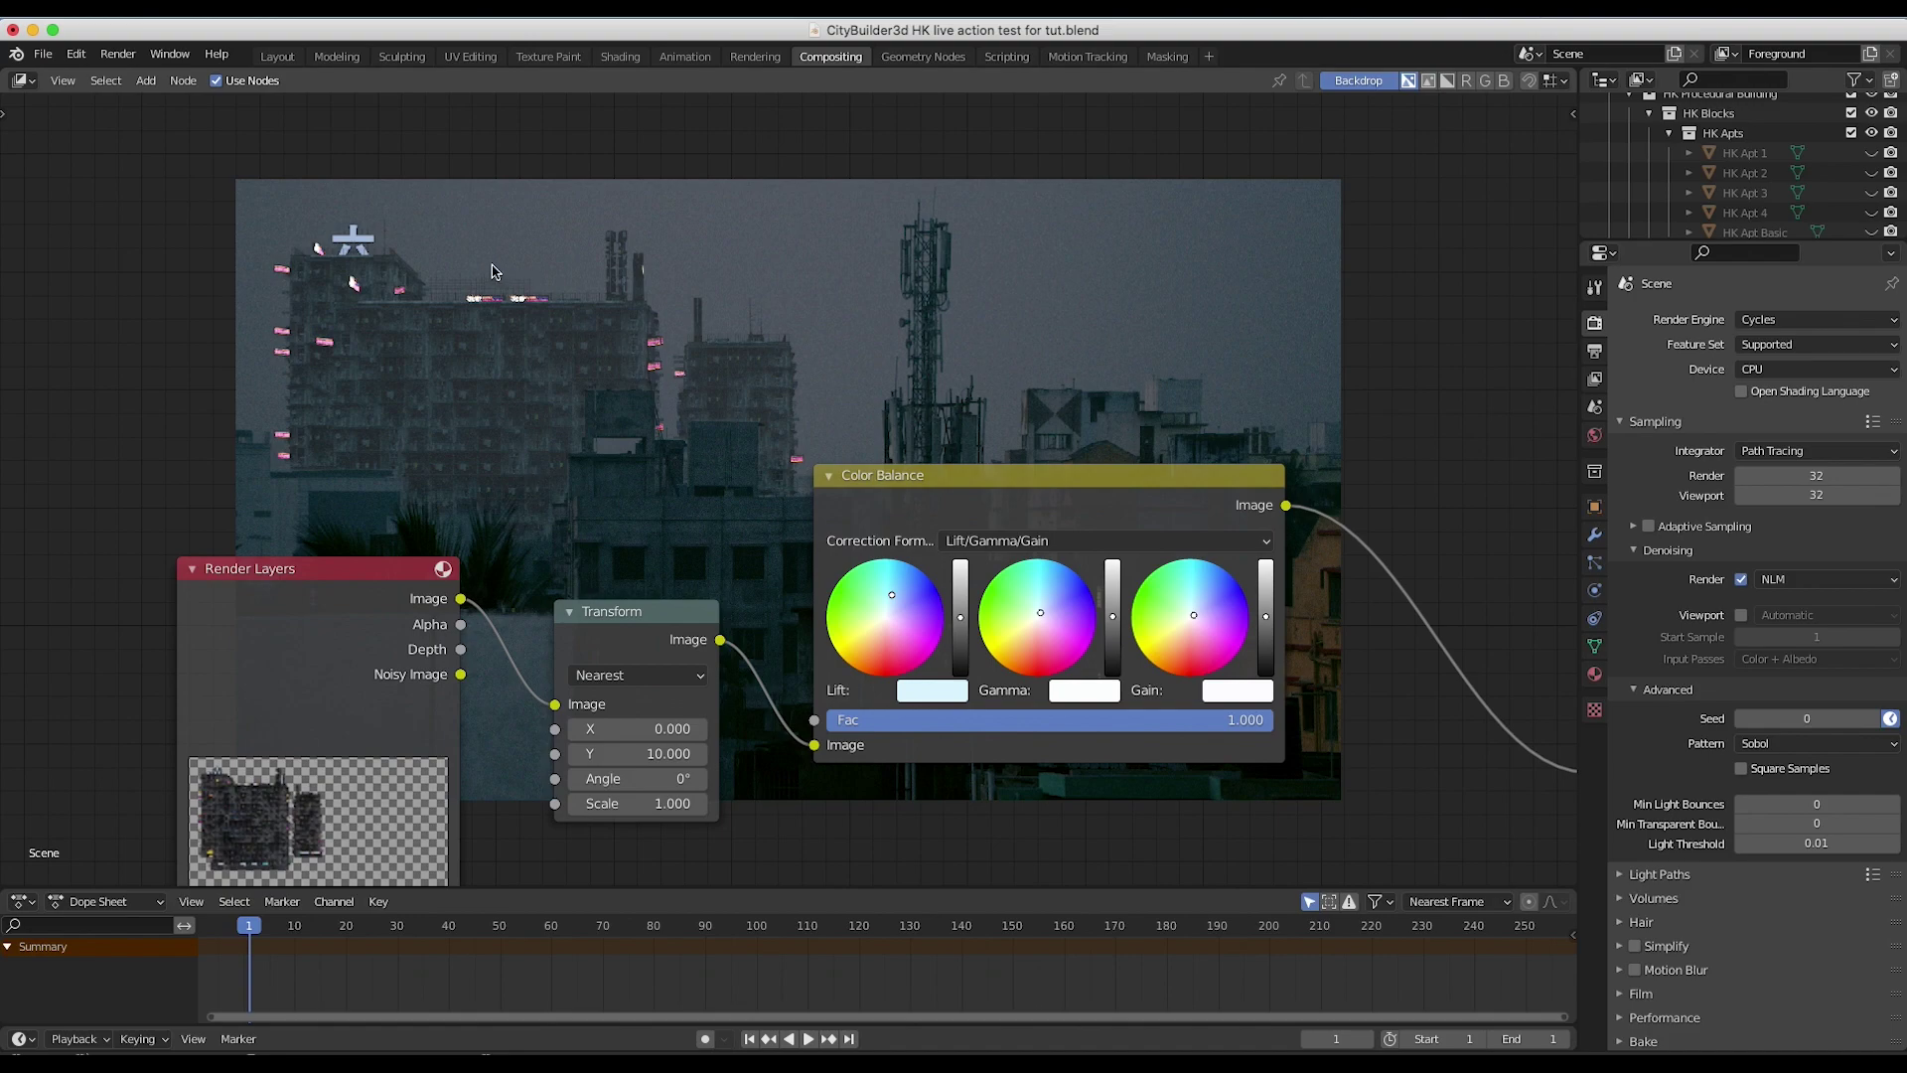
{"action": "middle_click_drag", "start_coordinate": [859, 305], "coordinate": [741, 199]}
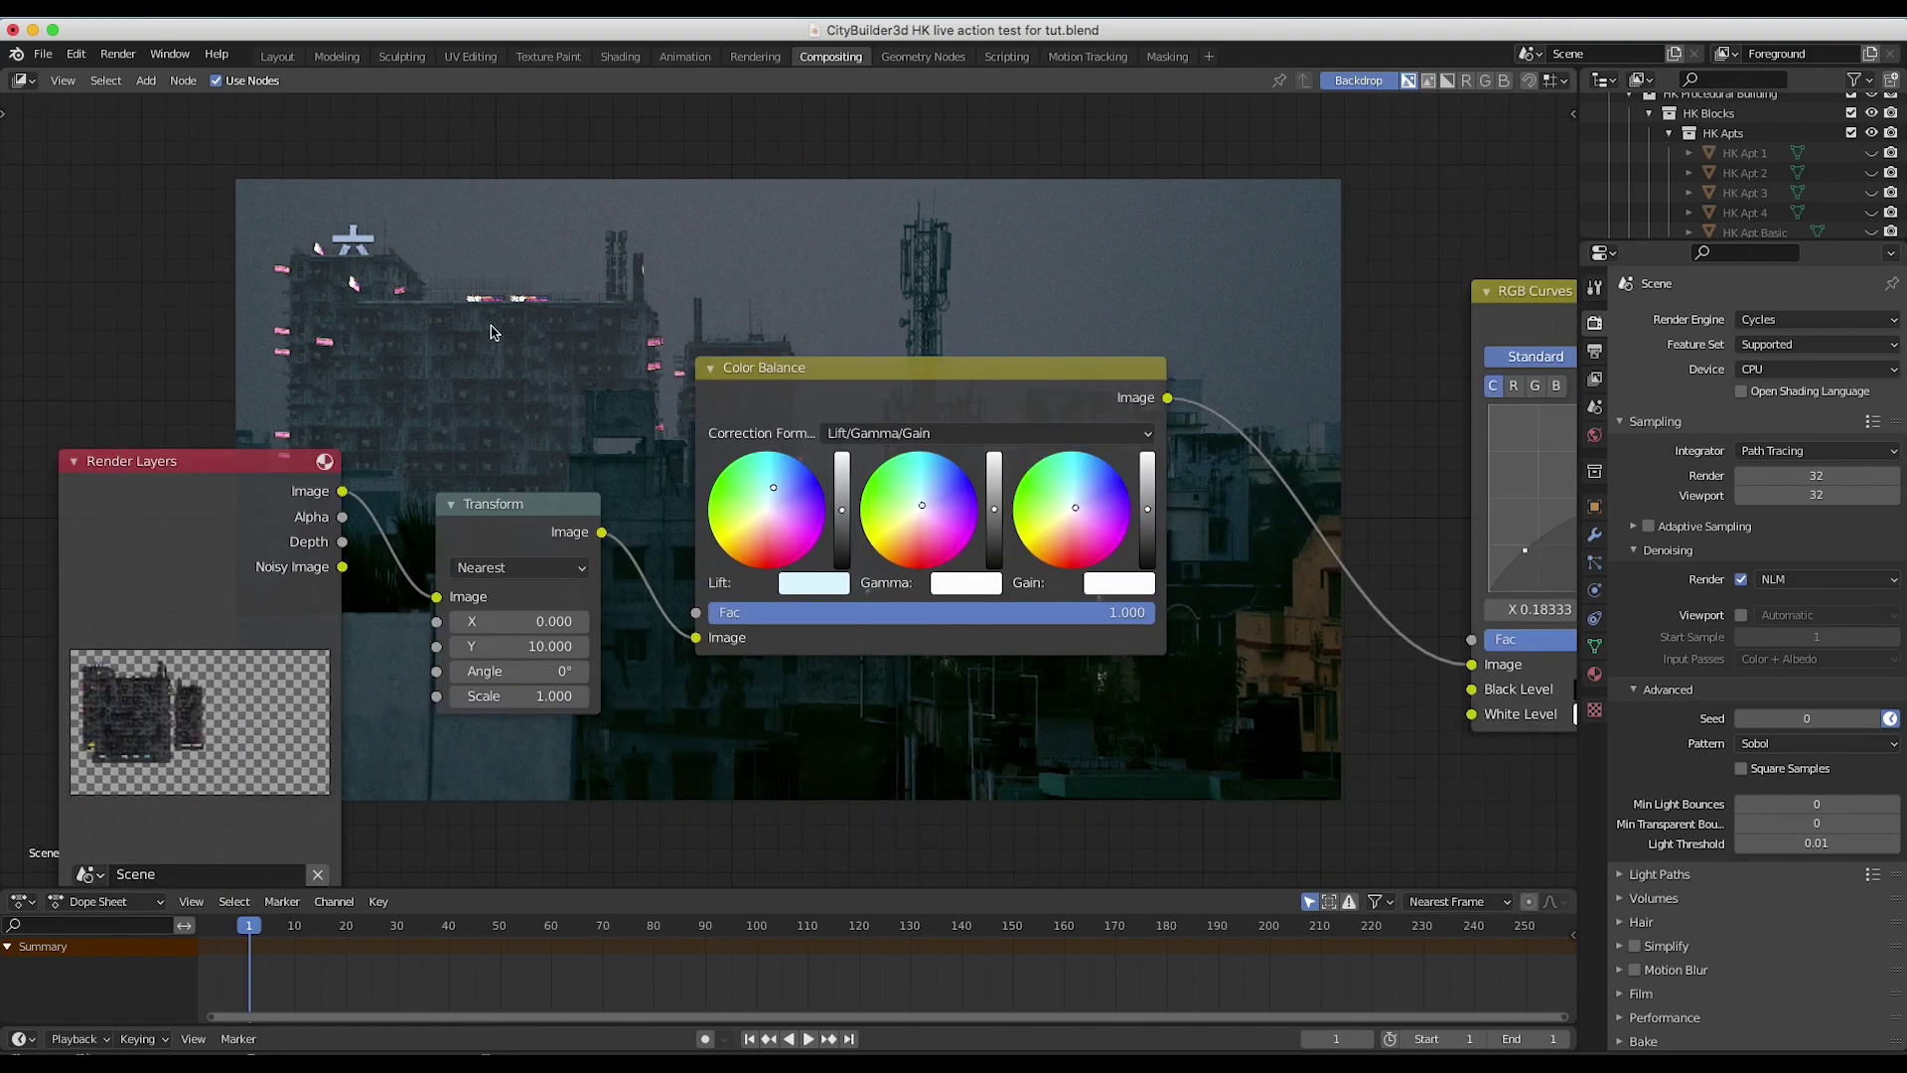
Step: Examine how the Color Balance and RGB Curves nodes match the buildings to the footage in the backdrop
{"action": "scroll", "coordinate": [592, 569], "scroll_direction": "right", "scroll_amount": 8, "text": "ctrl"}
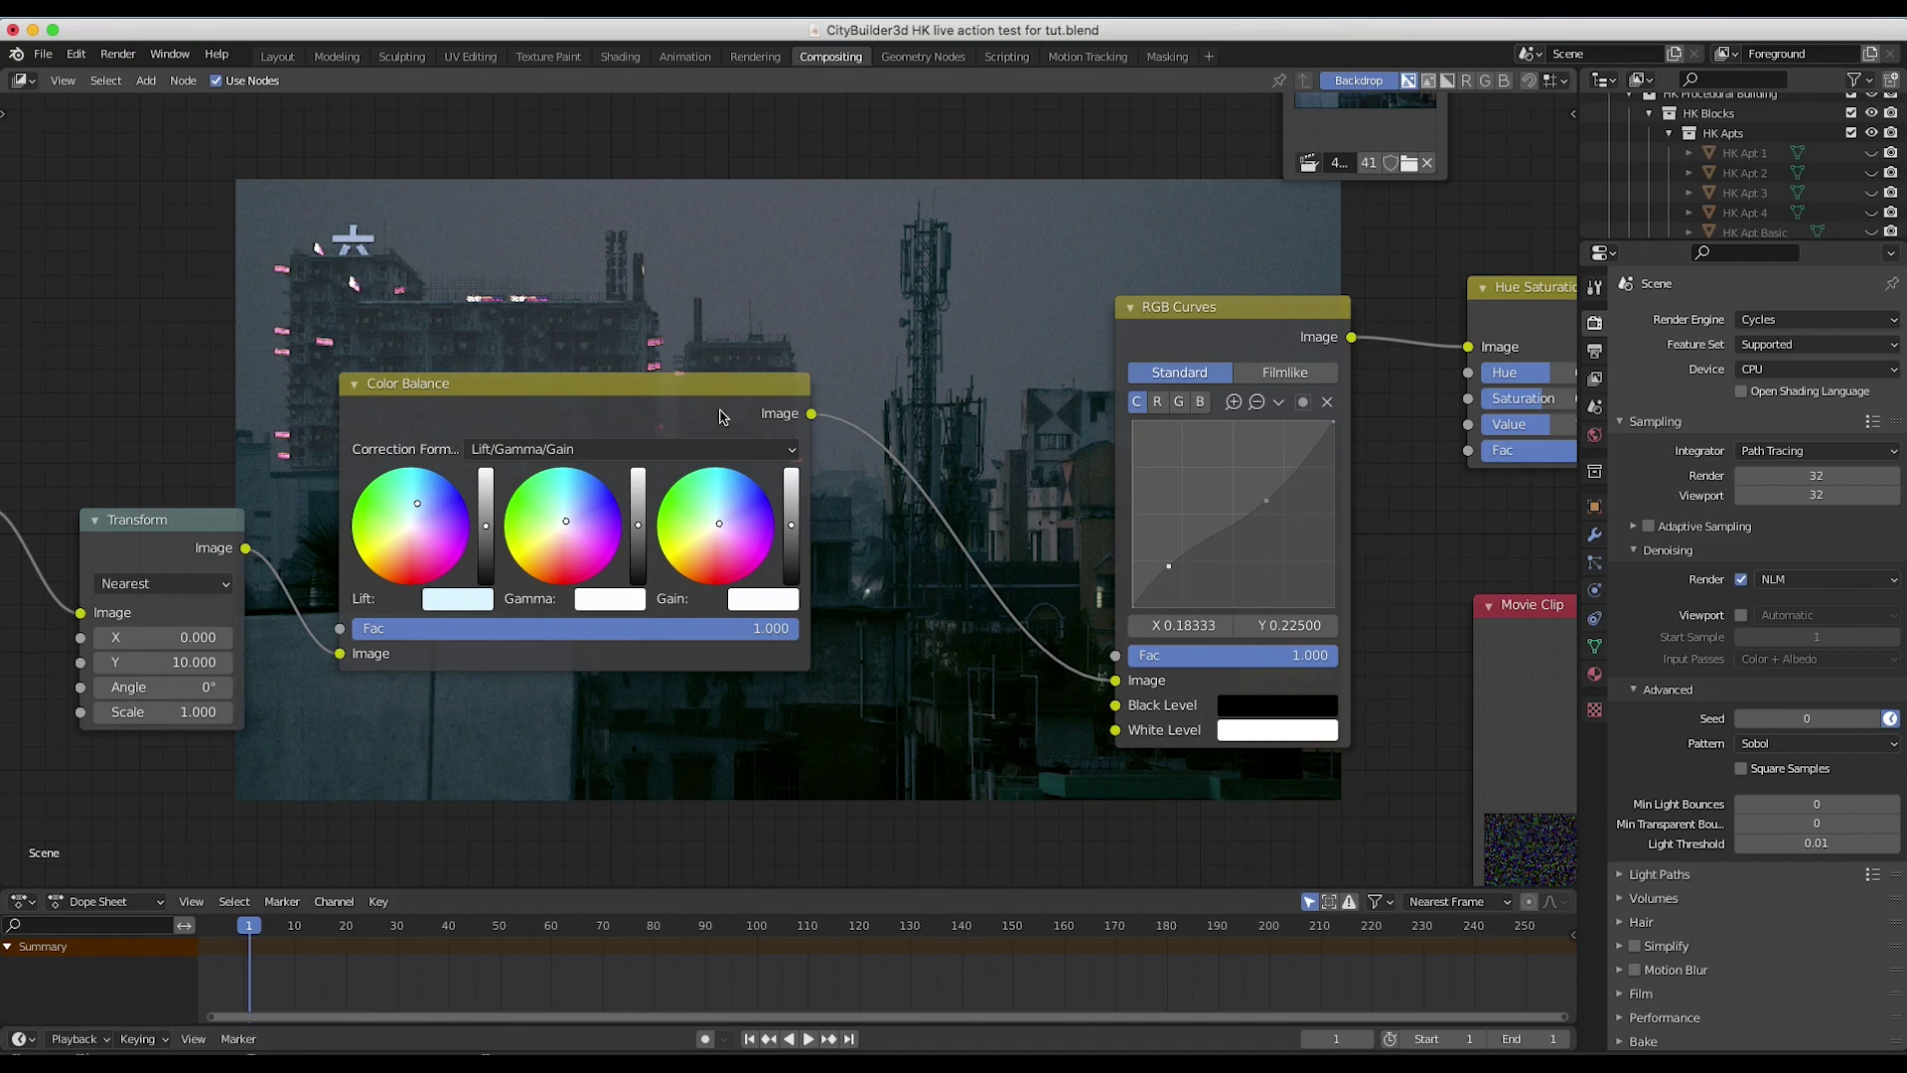
{"action": "scroll", "coordinate": [953, 305], "scroll_direction": "up", "scroll_amount": 5}
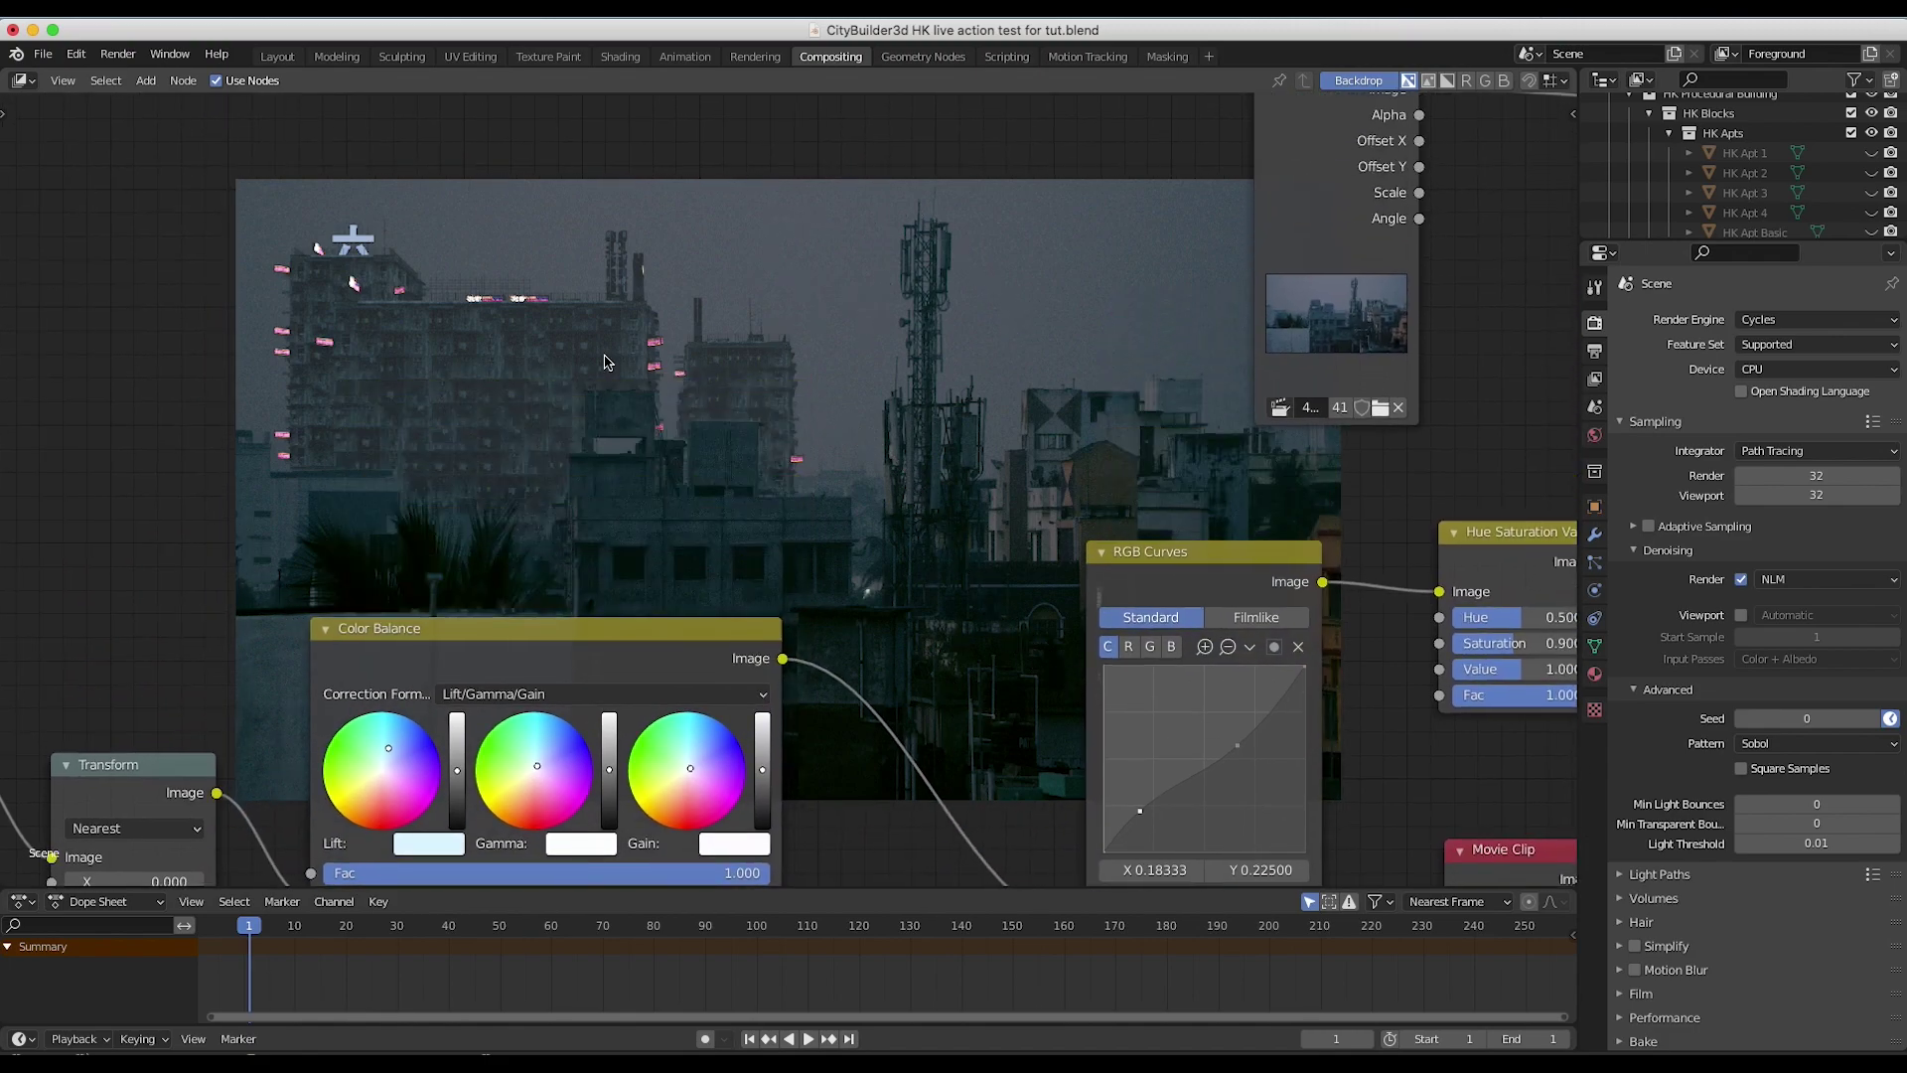
{"action": "scroll", "coordinate": [789, 452], "scroll_direction": "right", "scroll_amount": 4}
{"action": "scroll", "coordinate": [789, 452], "scroll_direction": "down", "scroll_amount": 5}
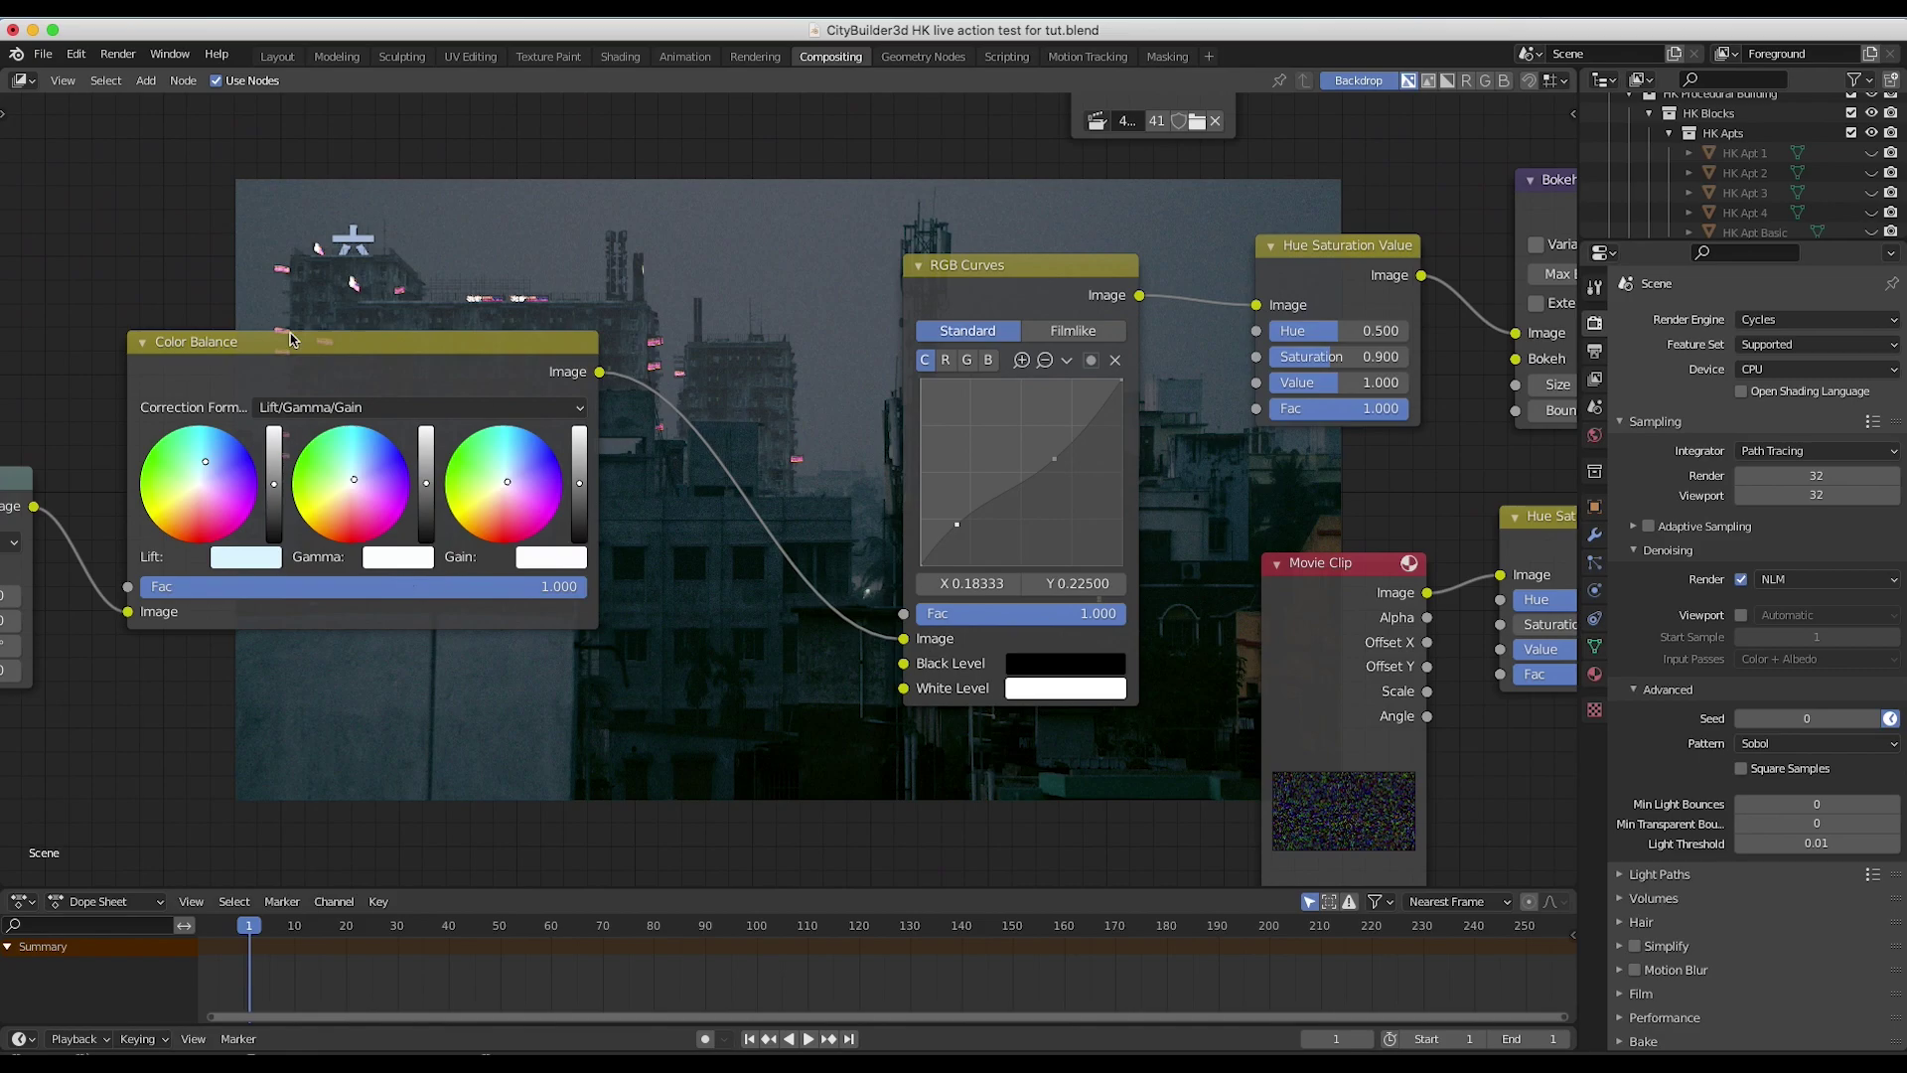
{"action": "scroll", "coordinate": [641, 350], "scroll_direction": "down", "scroll_amount": 2}
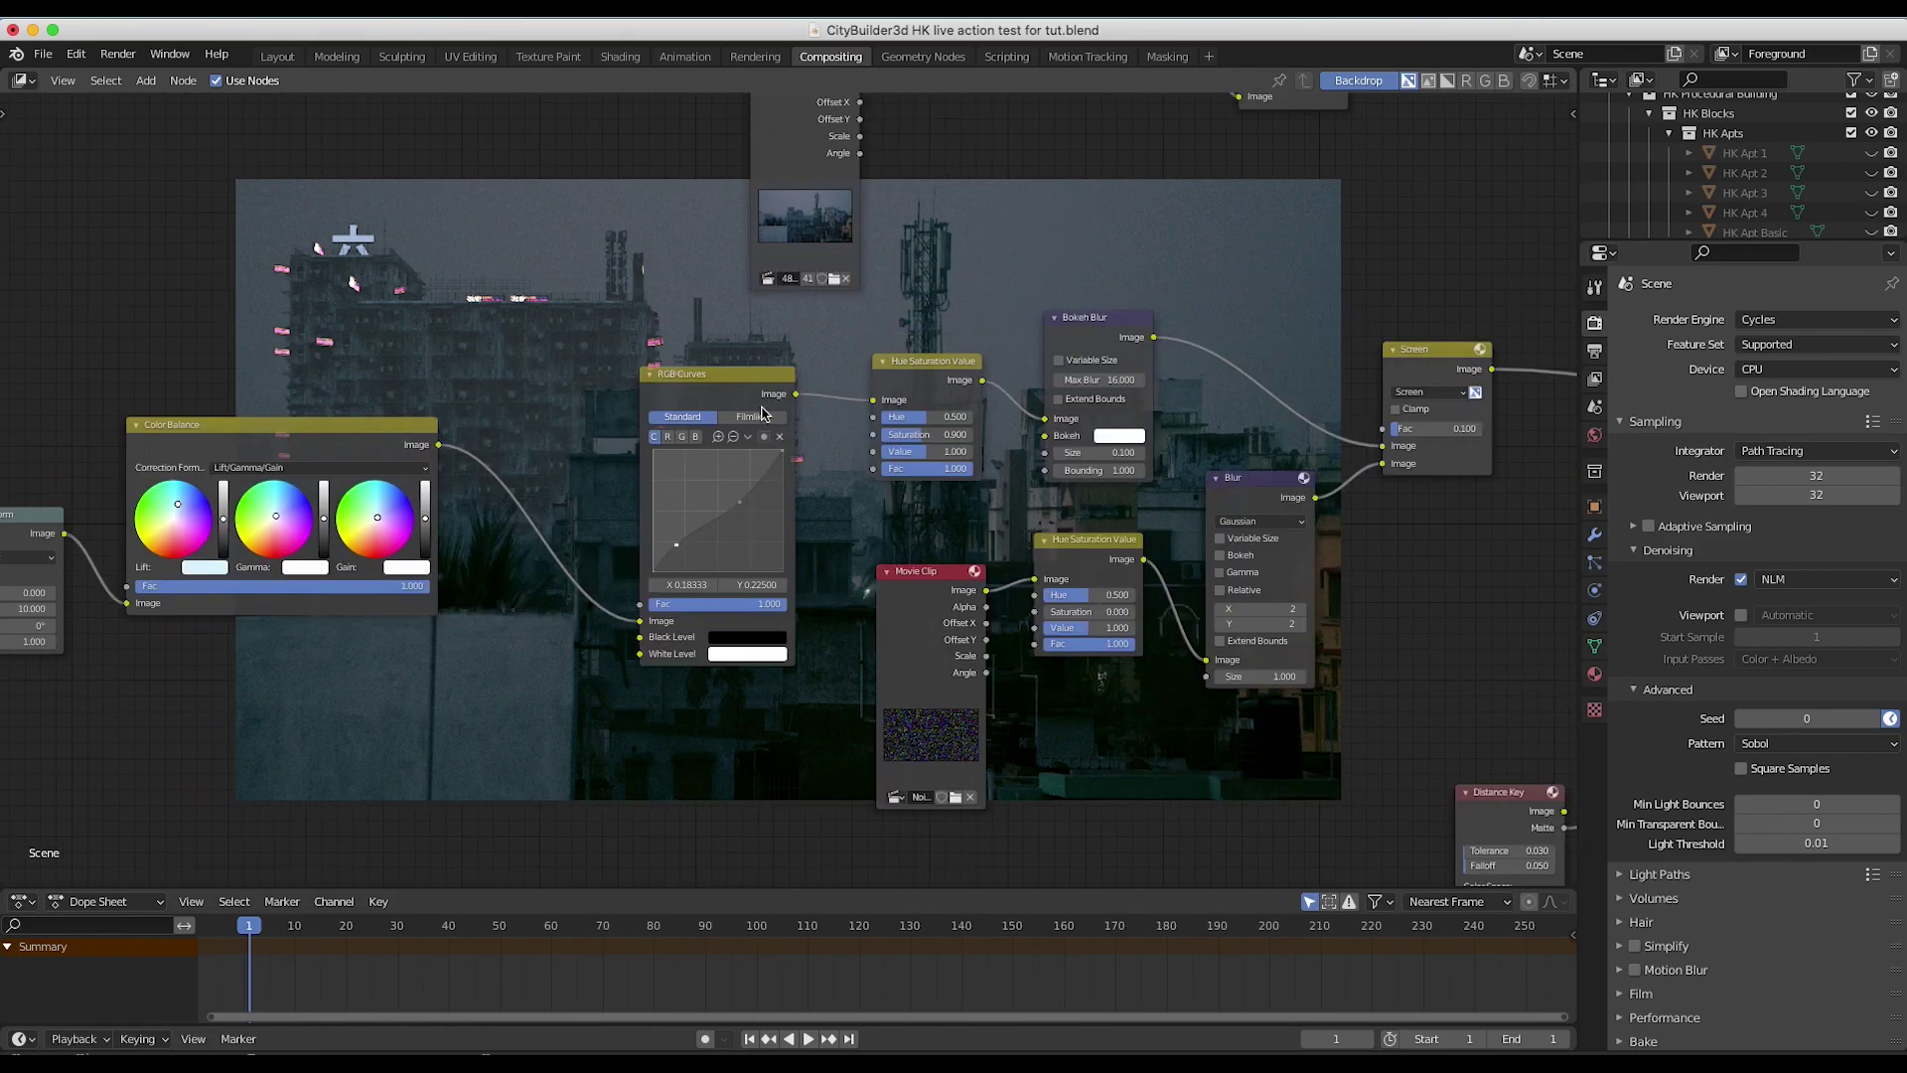
{"action": "scroll", "coordinate": [540, 378], "scroll_direction": "up", "scroll_amount": 5}
{"action": "scroll", "coordinate": [540, 378], "scroll_direction": "left", "scroll_amount": 5}
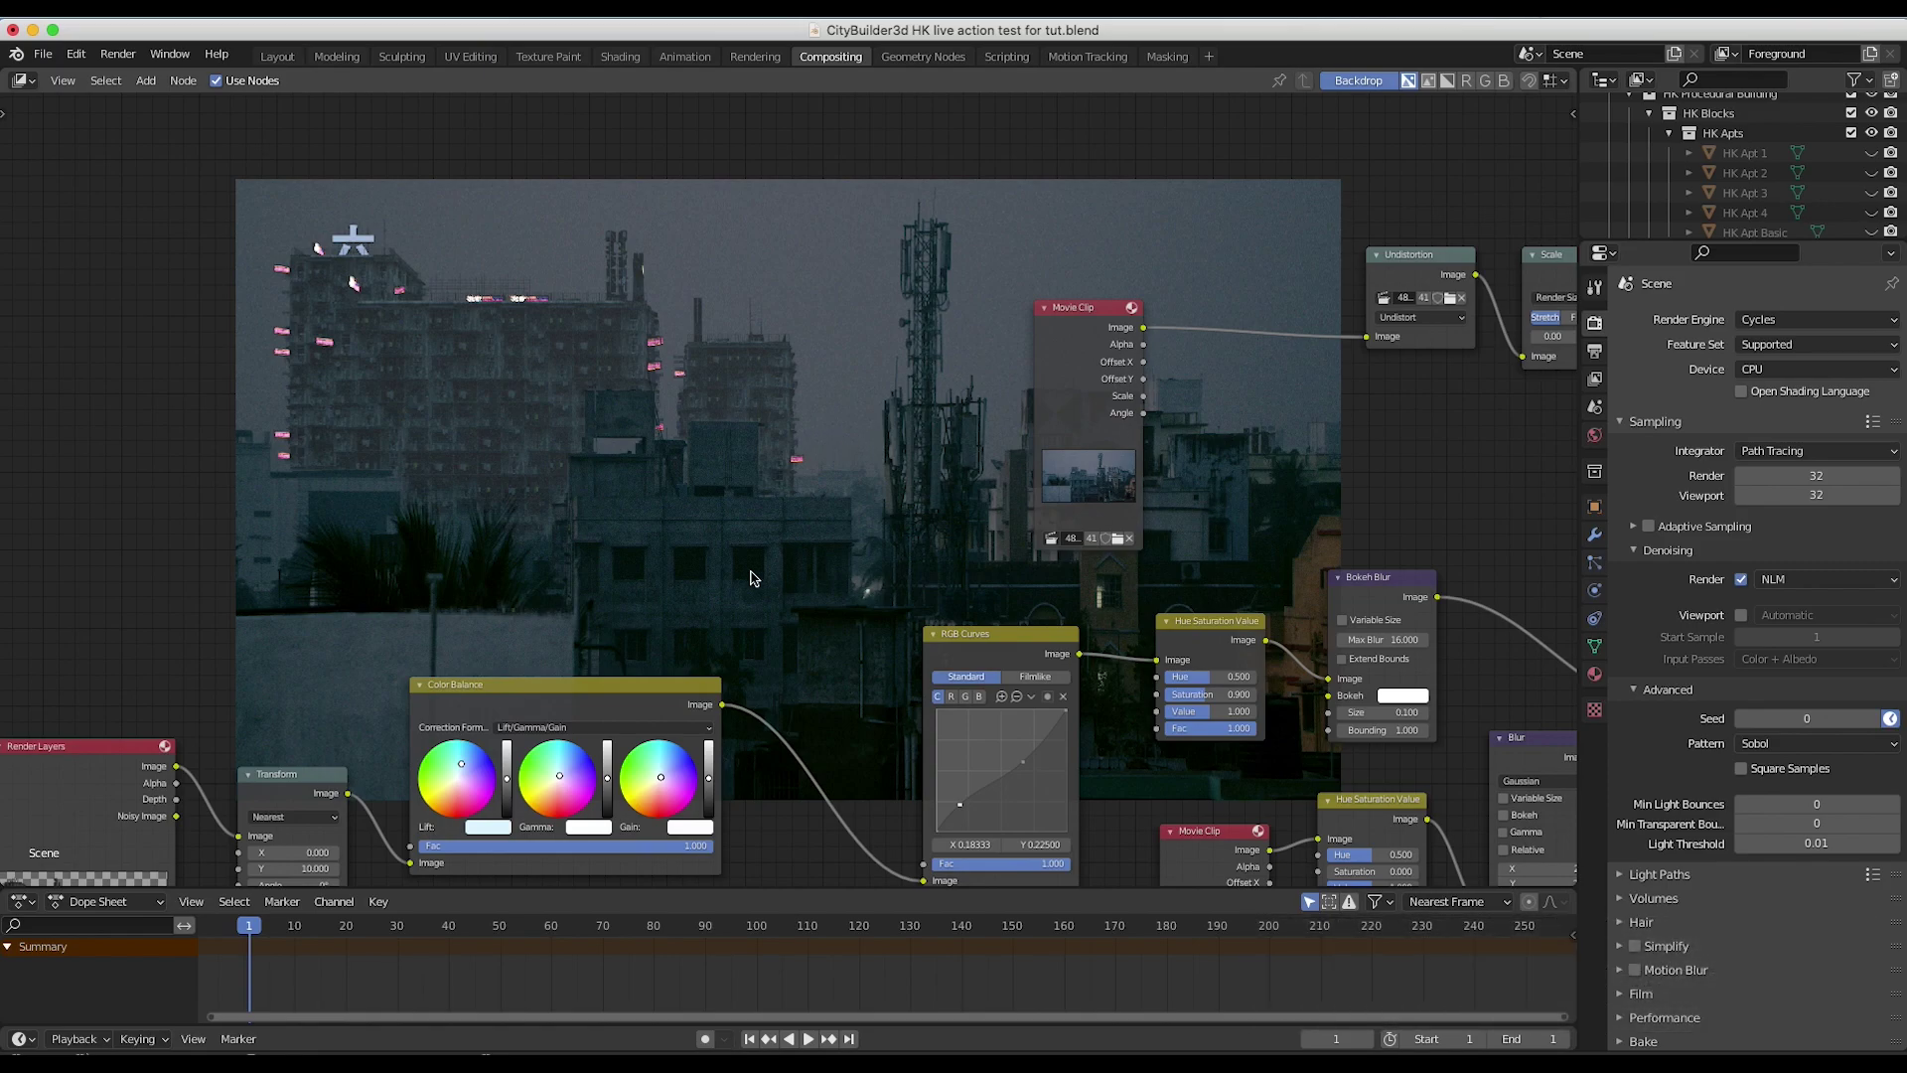
{"action": "middle_click_drag", "start_coordinate": [713, 497], "coordinate": [773, 419]}
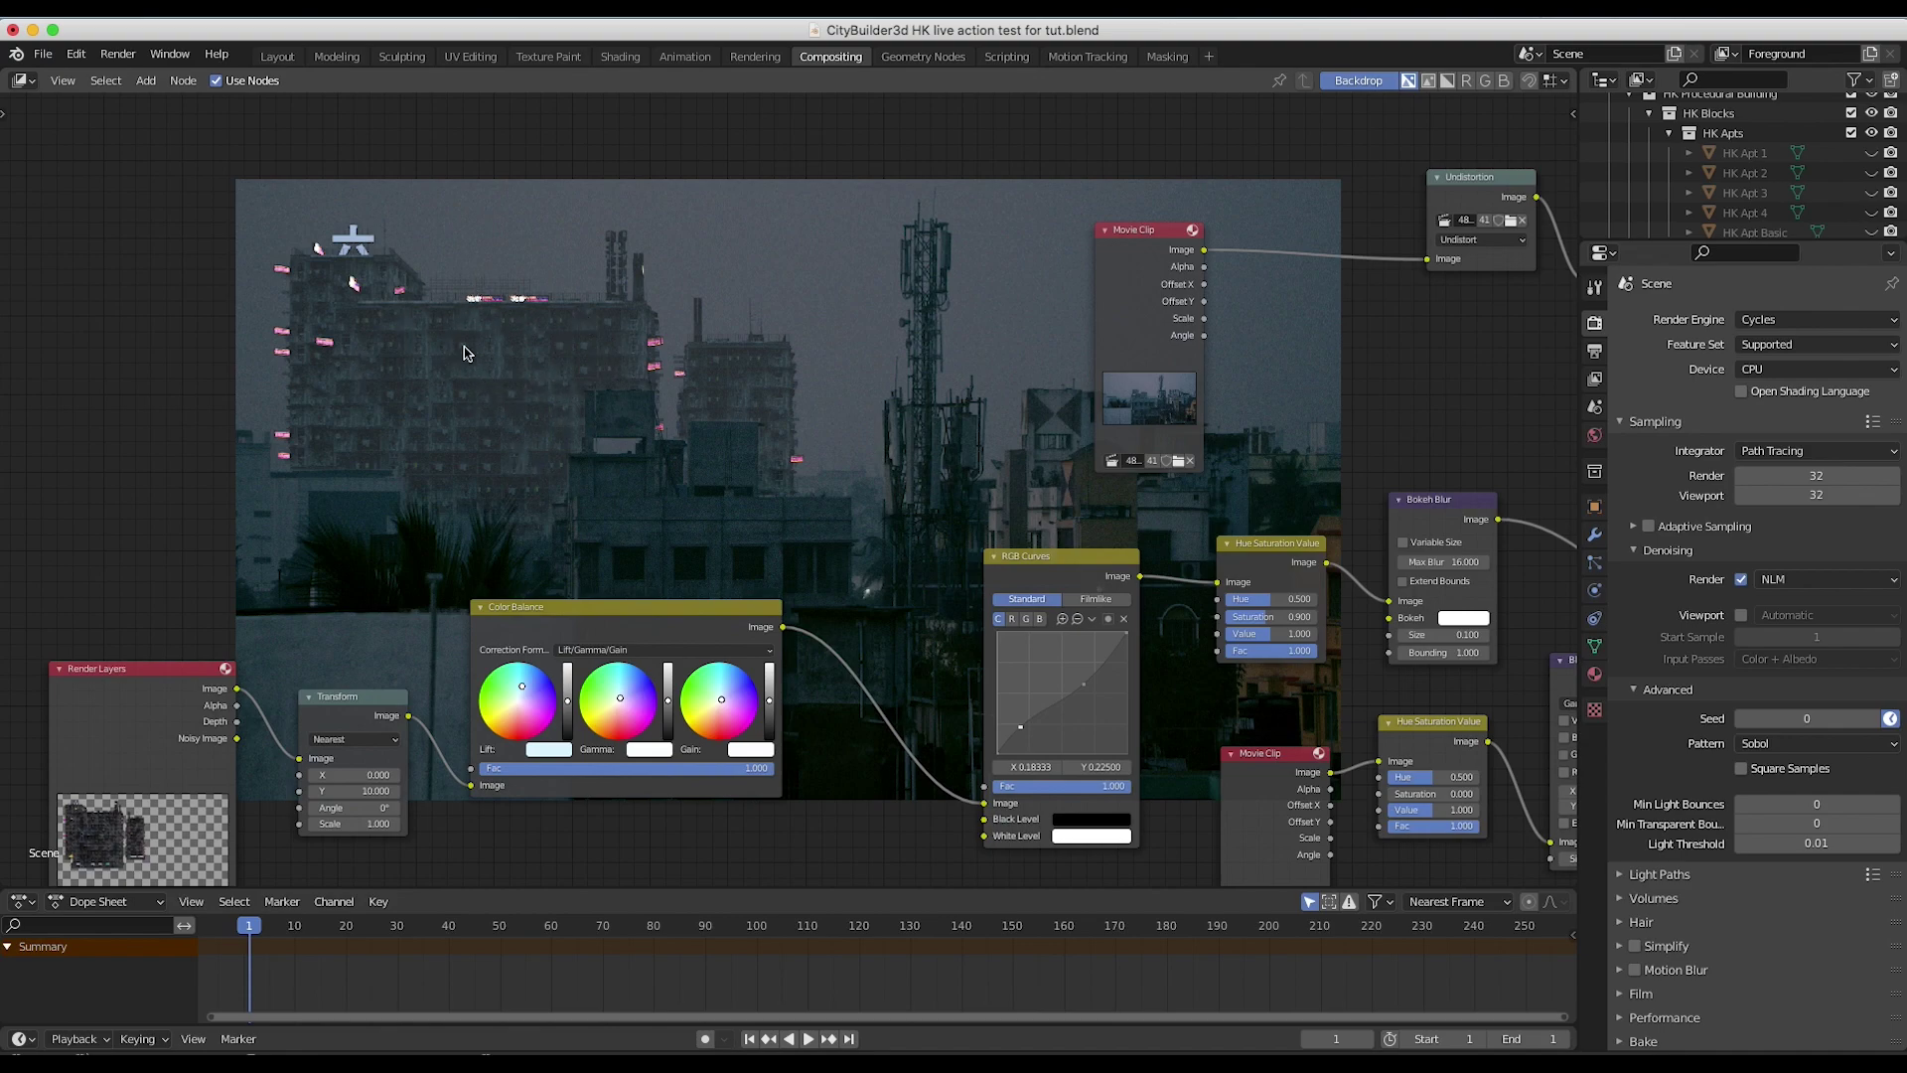
Step: Select the buildings' Hue Saturation Value and Bokeh Blur nodes in turn and inspect their settings against the backdrop
{"action": "scroll", "coordinate": [862, 537], "scroll_direction": "right", "scroll_amount": 10}
{"action": "scroll", "coordinate": [862, 536], "scroll_direction": "down", "scroll_amount": 3}
{"action": "left_click", "coordinate": [747, 413]}
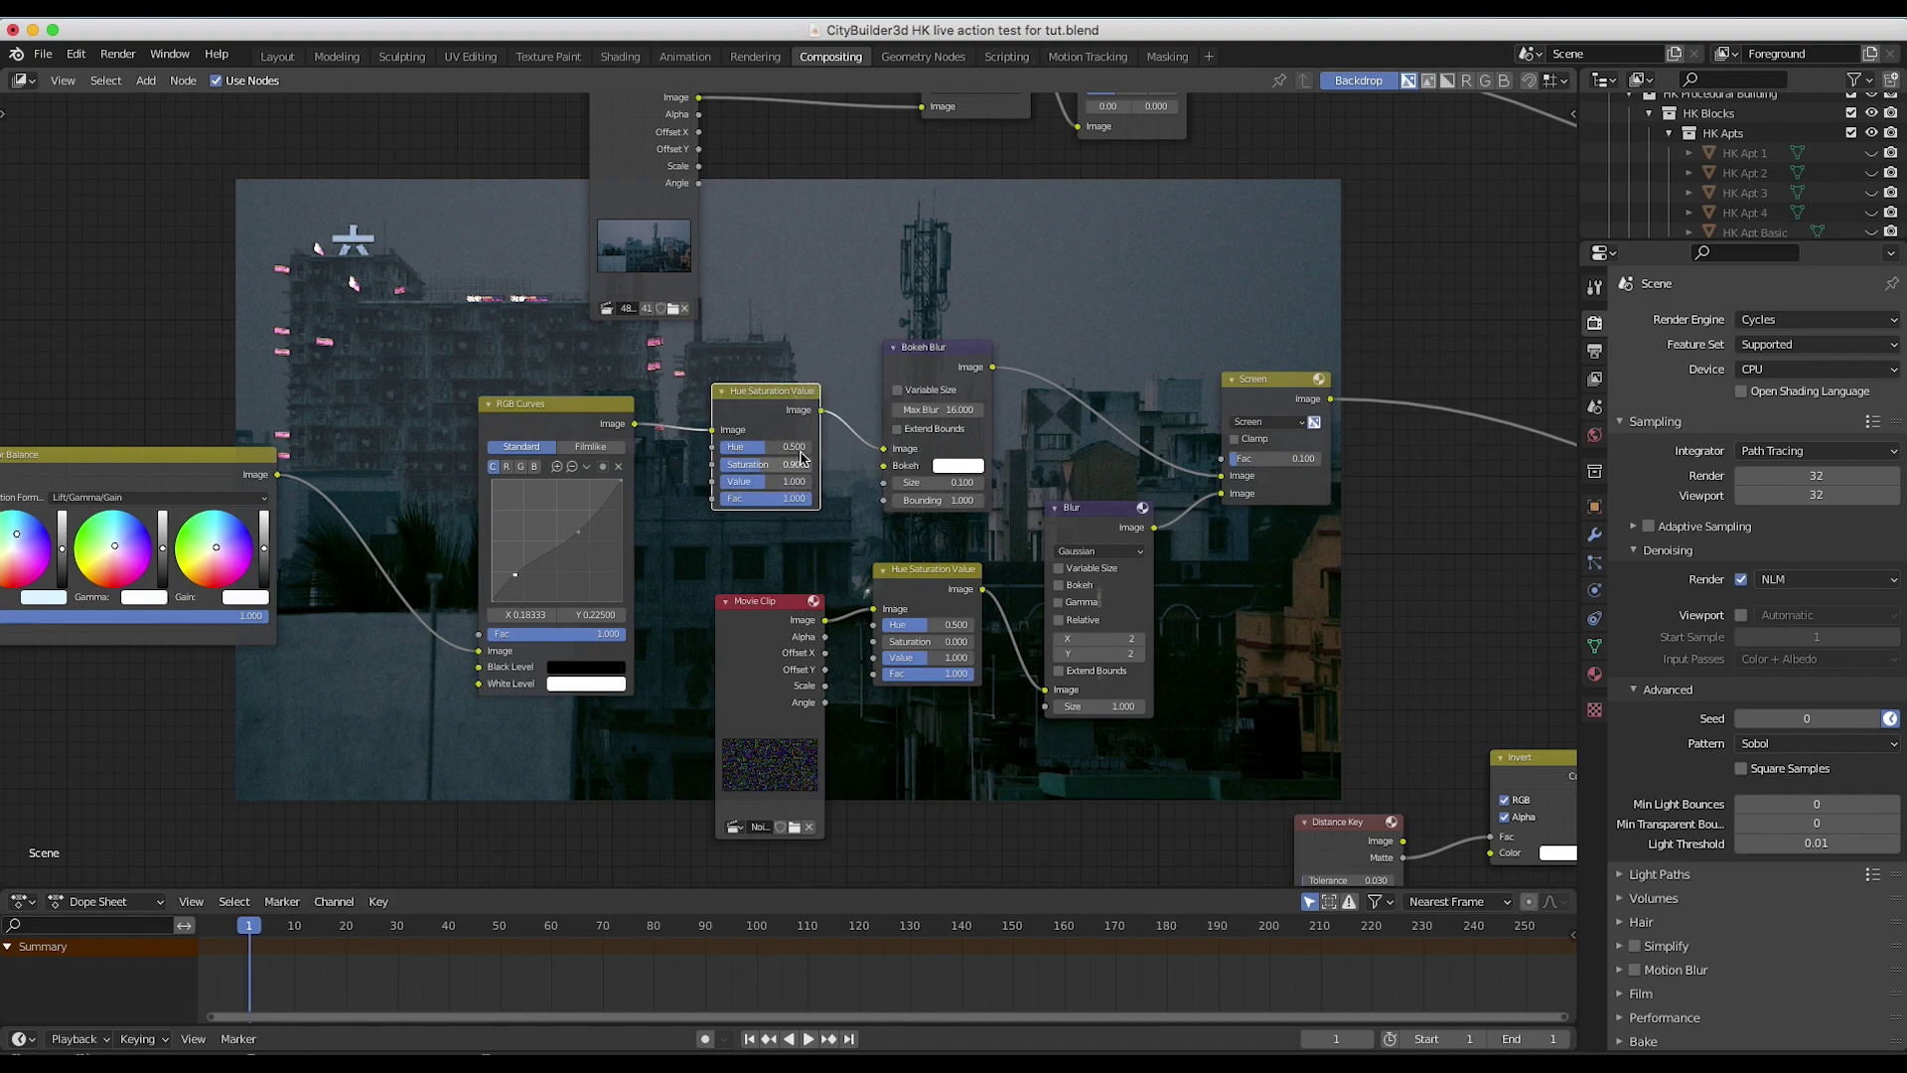
{"action": "scroll", "coordinate": [780, 381], "scroll_direction": "right", "scroll_amount": 5}
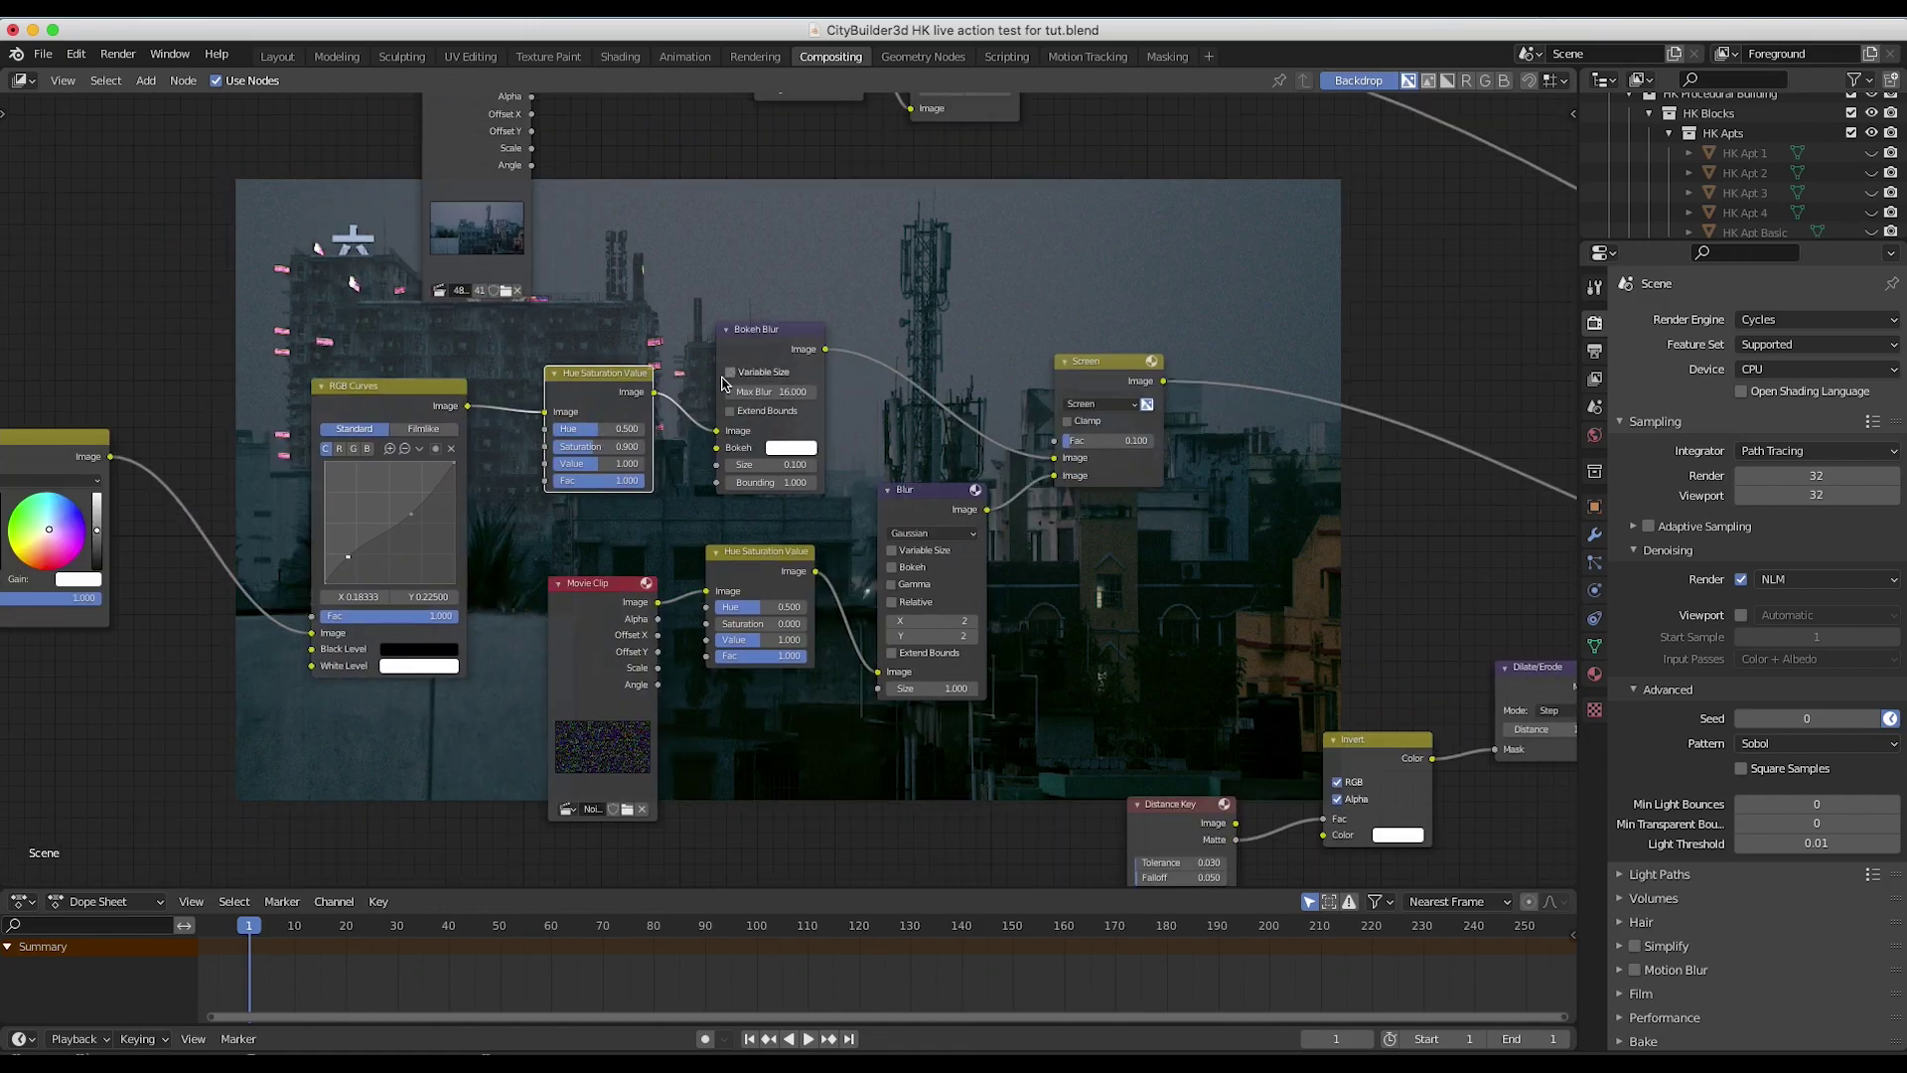
{"action": "left_click", "coordinate": [778, 350]}
{"action": "middle_click_drag", "start_coordinate": [776, 350], "coordinate": [509, 442]}
{"action": "scroll", "coordinate": [563, 370], "scroll_direction": "up", "scroll_amount": 9}
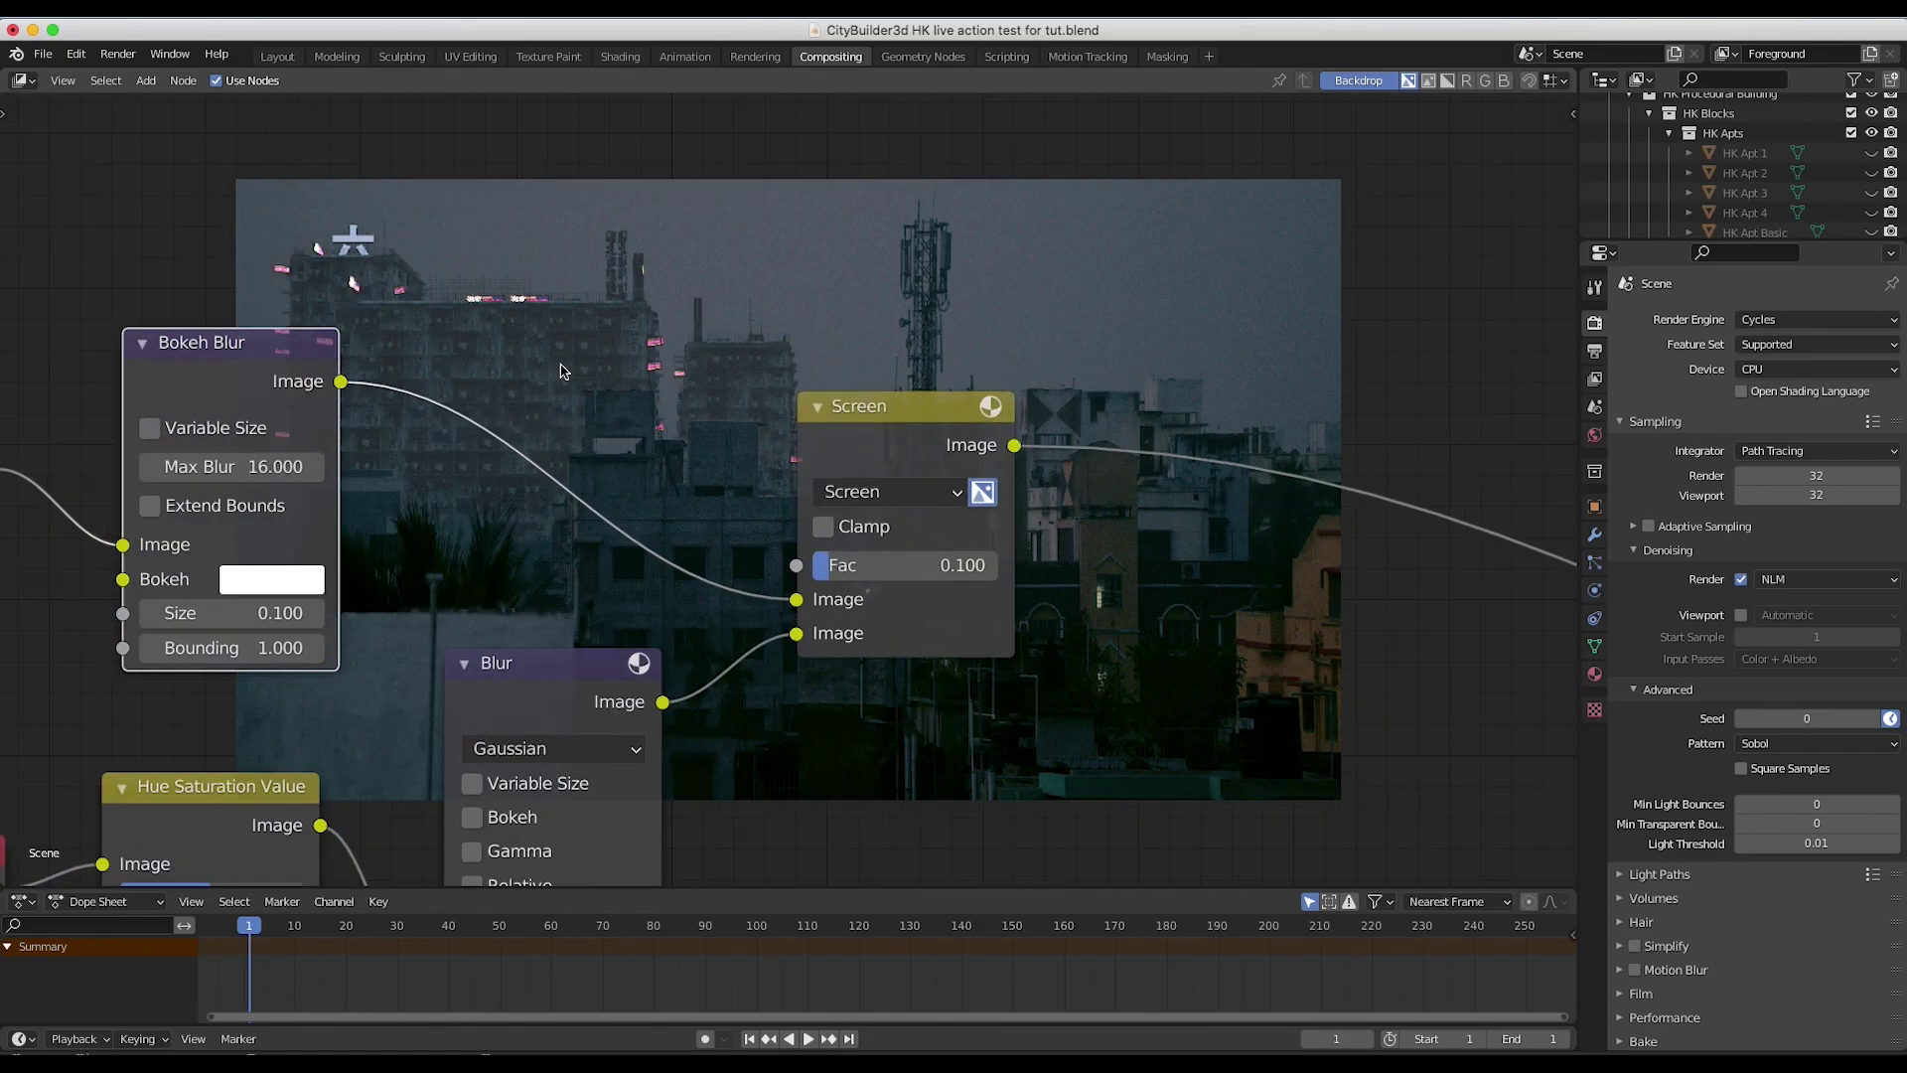
{"action": "middle_click_drag", "start_coordinate": [245, 303], "coordinate": [445, 352]}
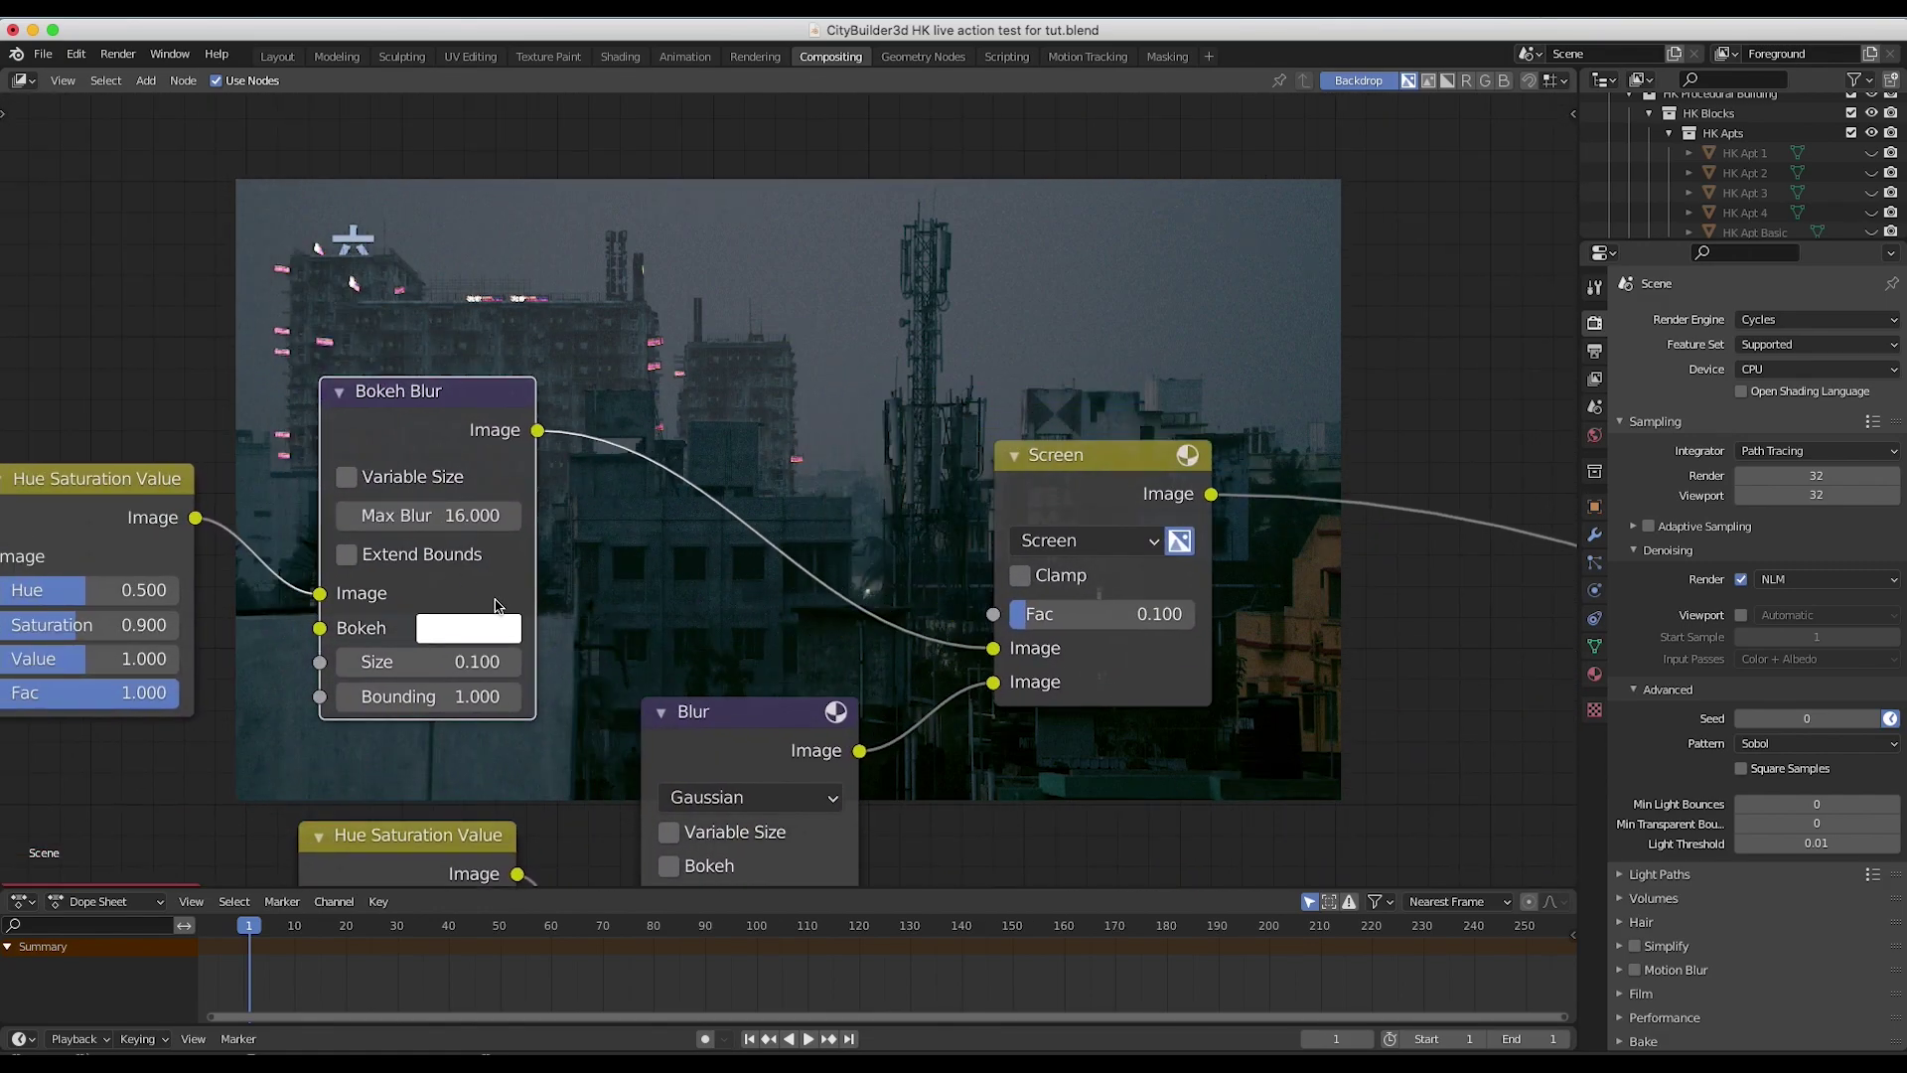
{"action": "scroll", "coordinate": [681, 359], "scroll_direction": "left", "scroll_amount": 5}
{"action": "scroll", "coordinate": [681, 360], "scroll_direction": "up", "scroll_amount": 3}
{"action": "scroll", "coordinate": [679, 352], "scroll_direction": "down", "scroll_amount": 1}
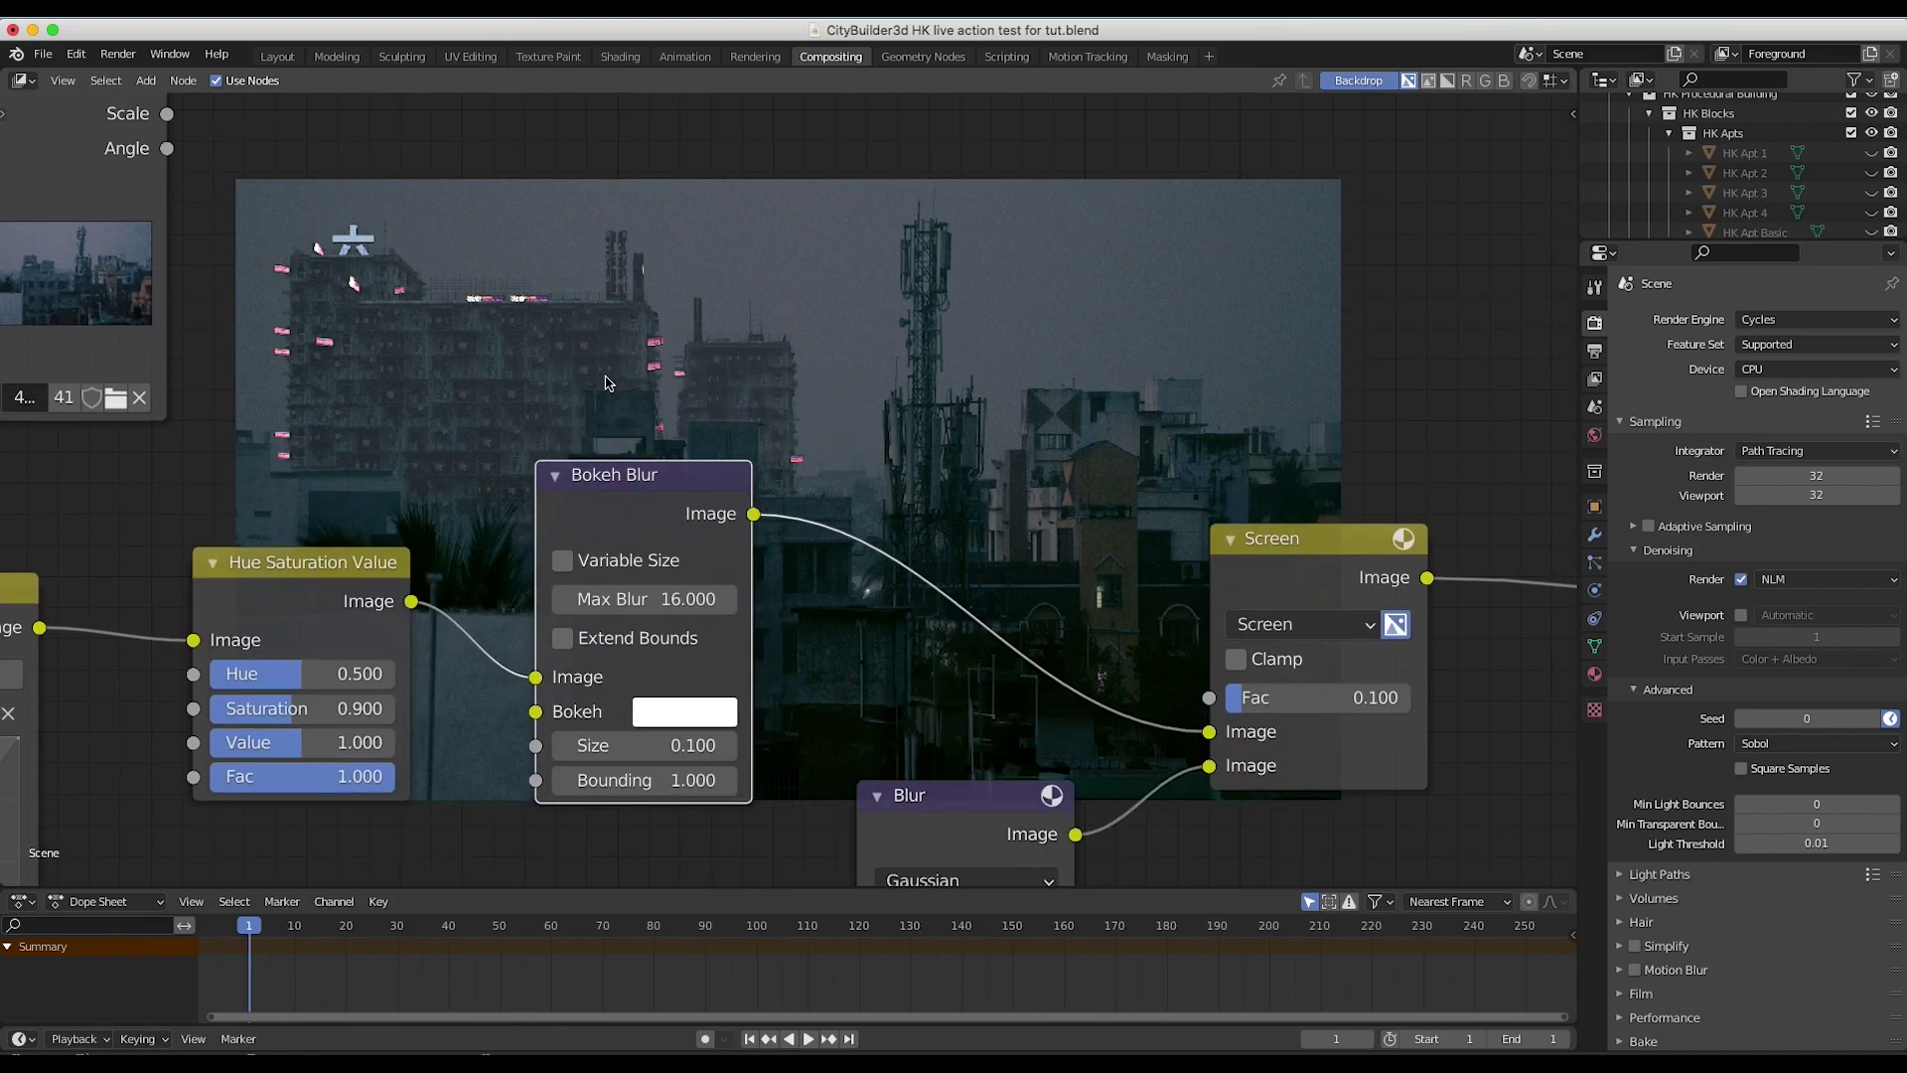
{"action": "scroll", "coordinate": [608, 382], "scroll_direction": "down", "scroll_amount": 4}
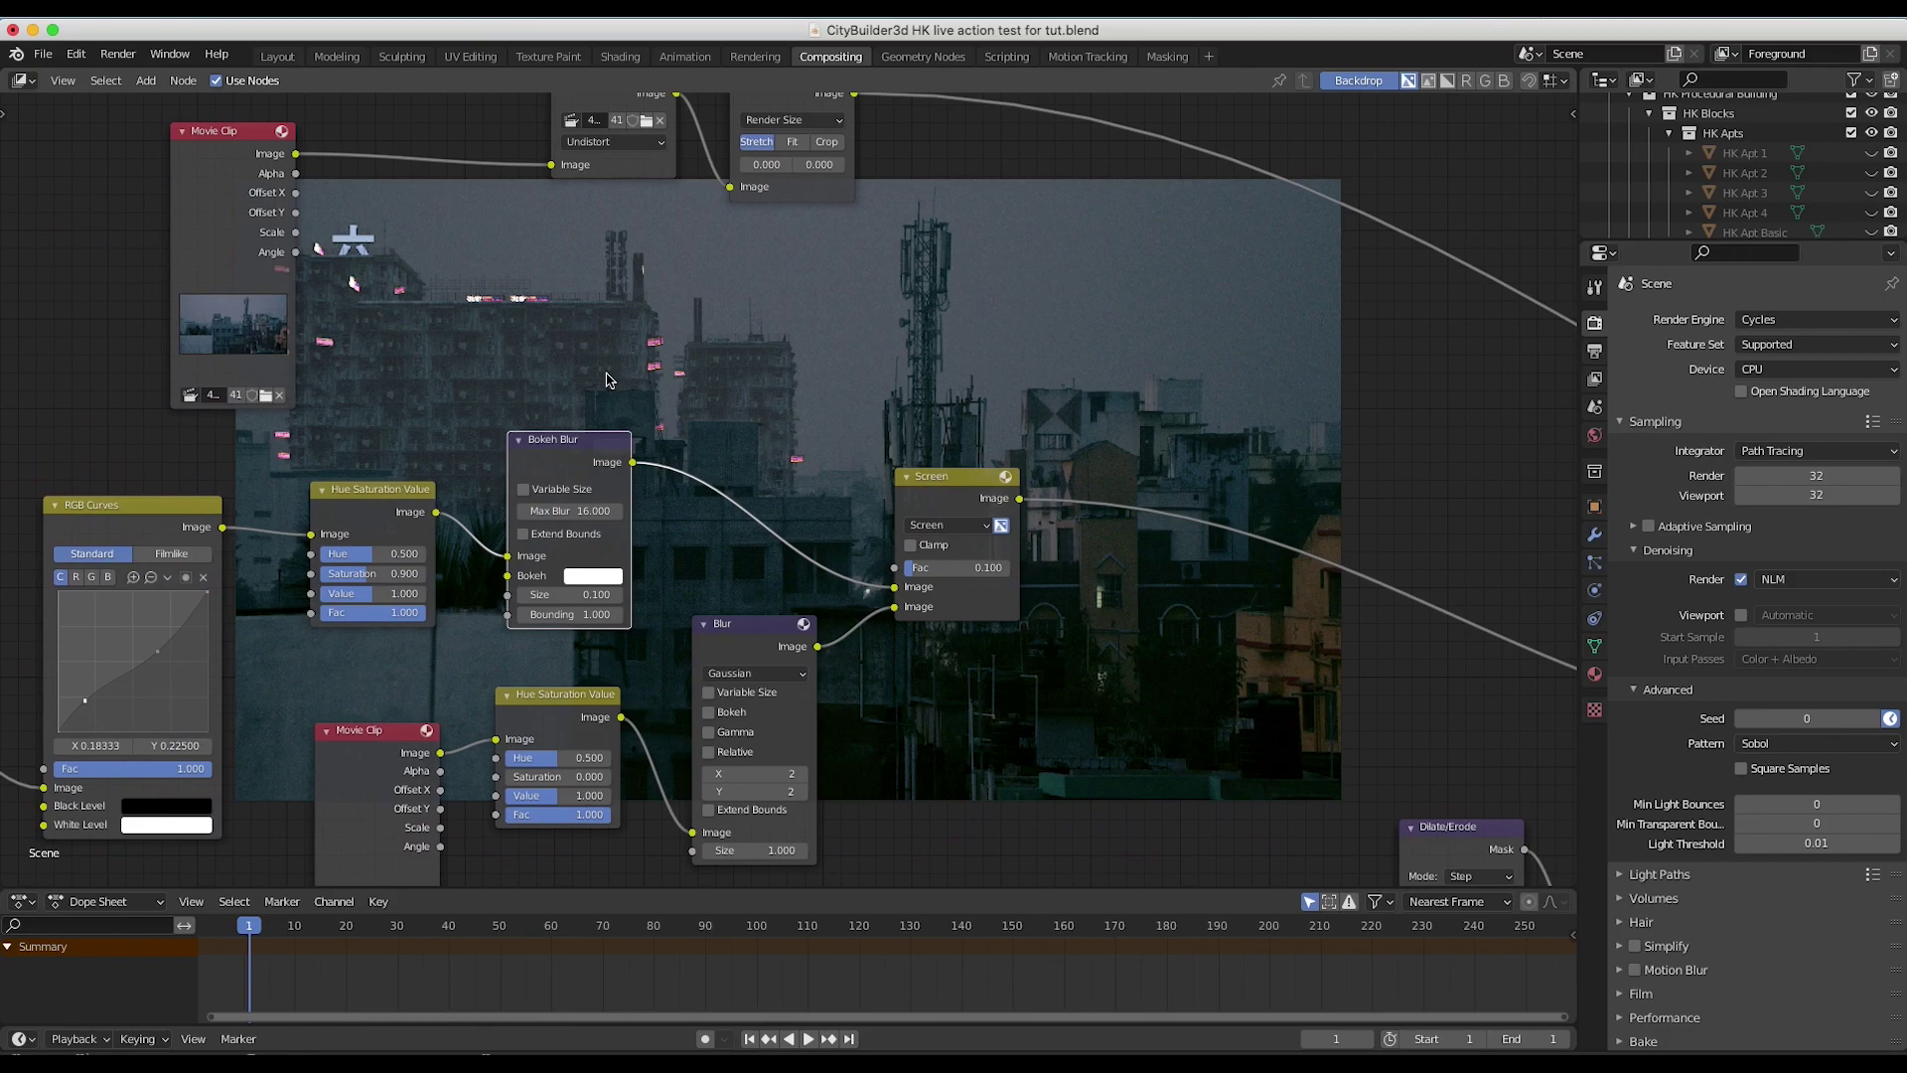
Step: Select the noise Movie Clip node and inspect its branch through Hue Saturation Value and Blur into the Screen node
{"action": "middle_click_drag", "start_coordinate": [767, 472], "coordinate": [810, 290]}
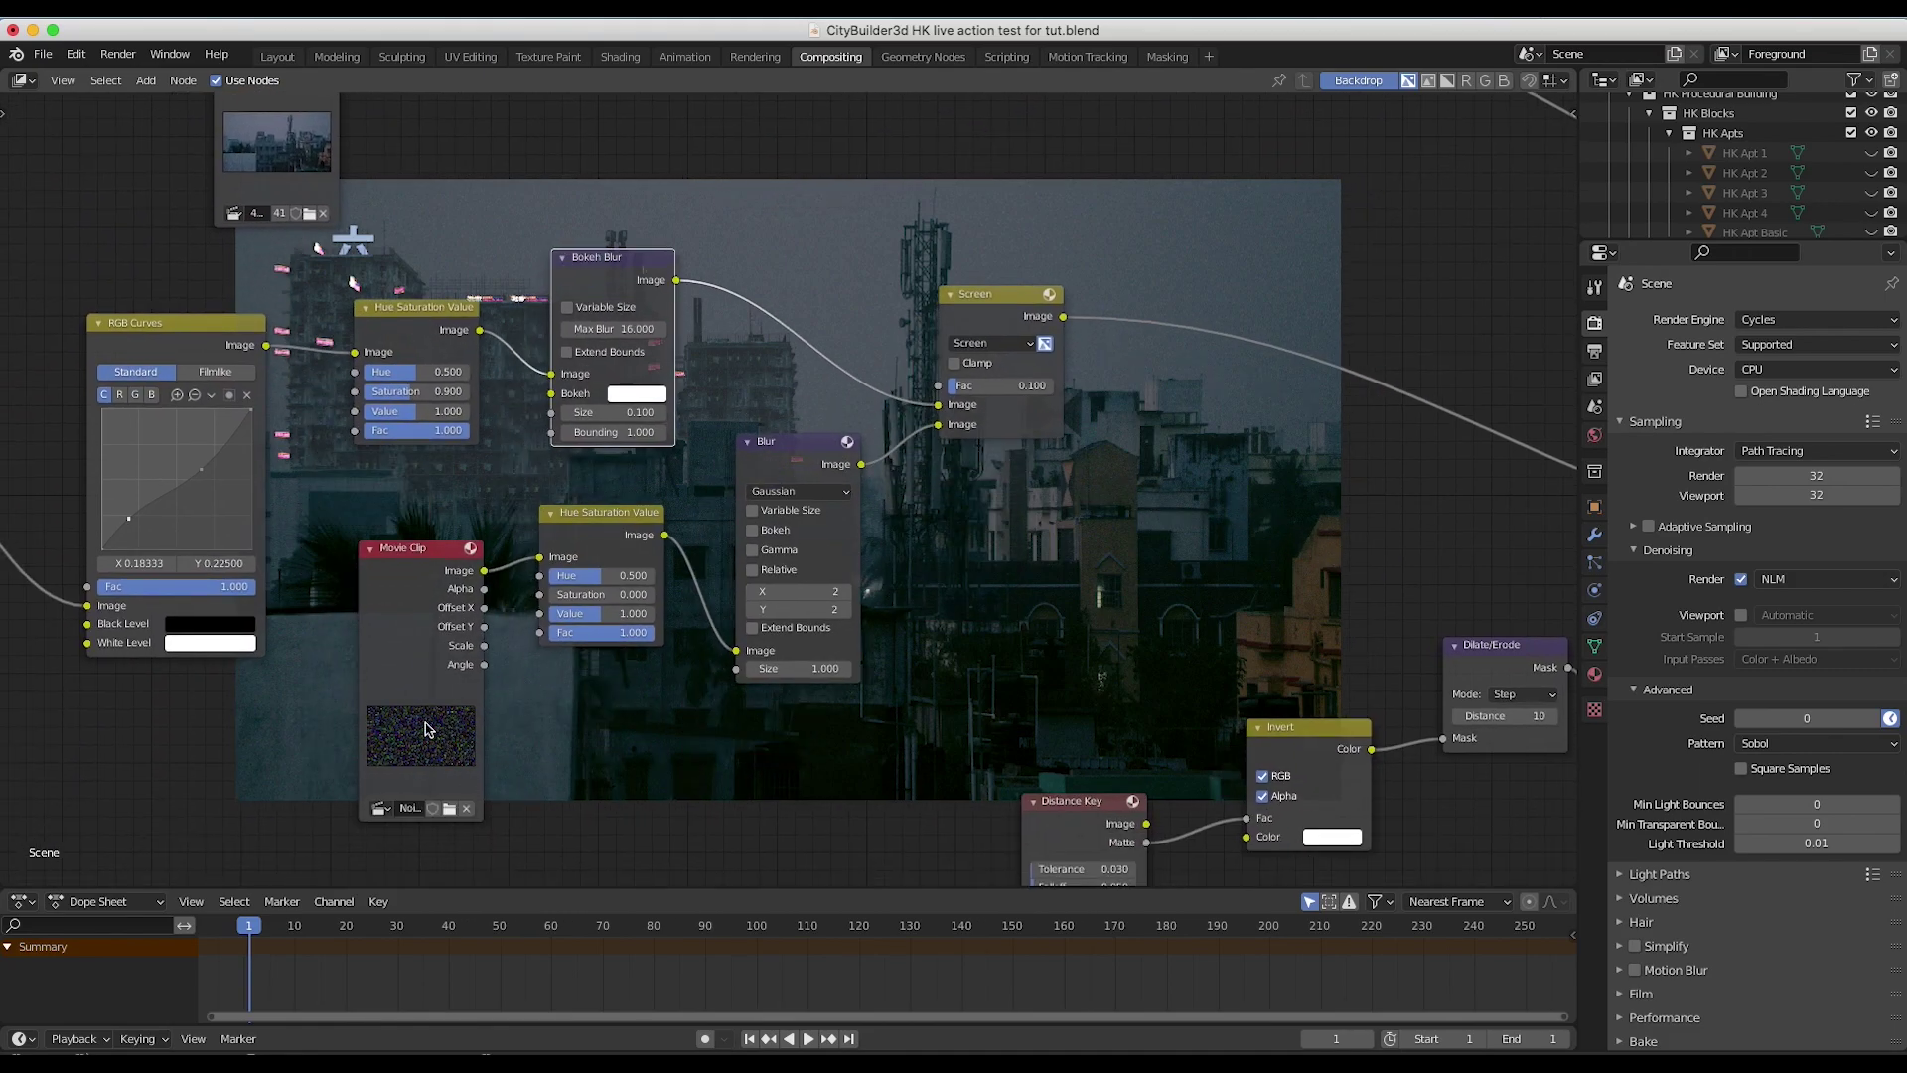
{"action": "left_click", "coordinate": [421, 701]}
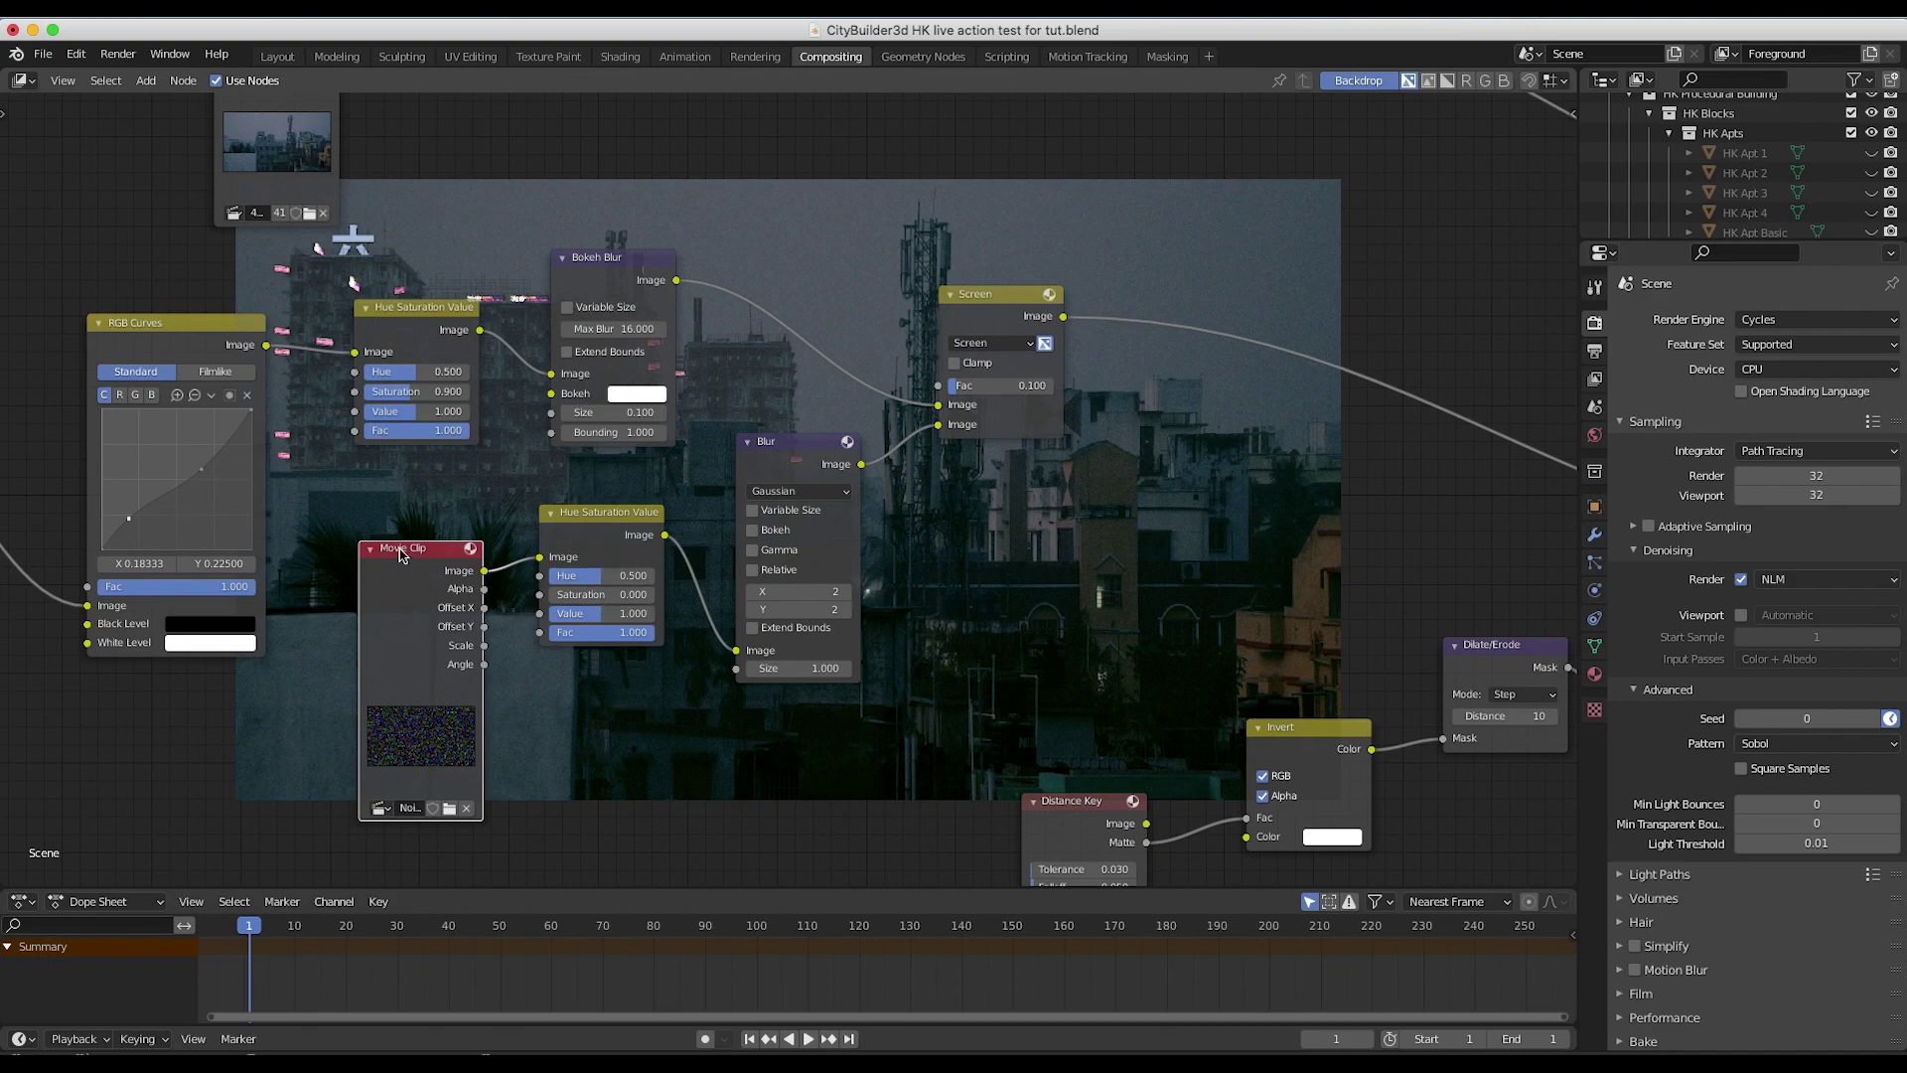
{"action": "middle_click_drag", "start_coordinate": [986, 194], "coordinate": [853, 293]}
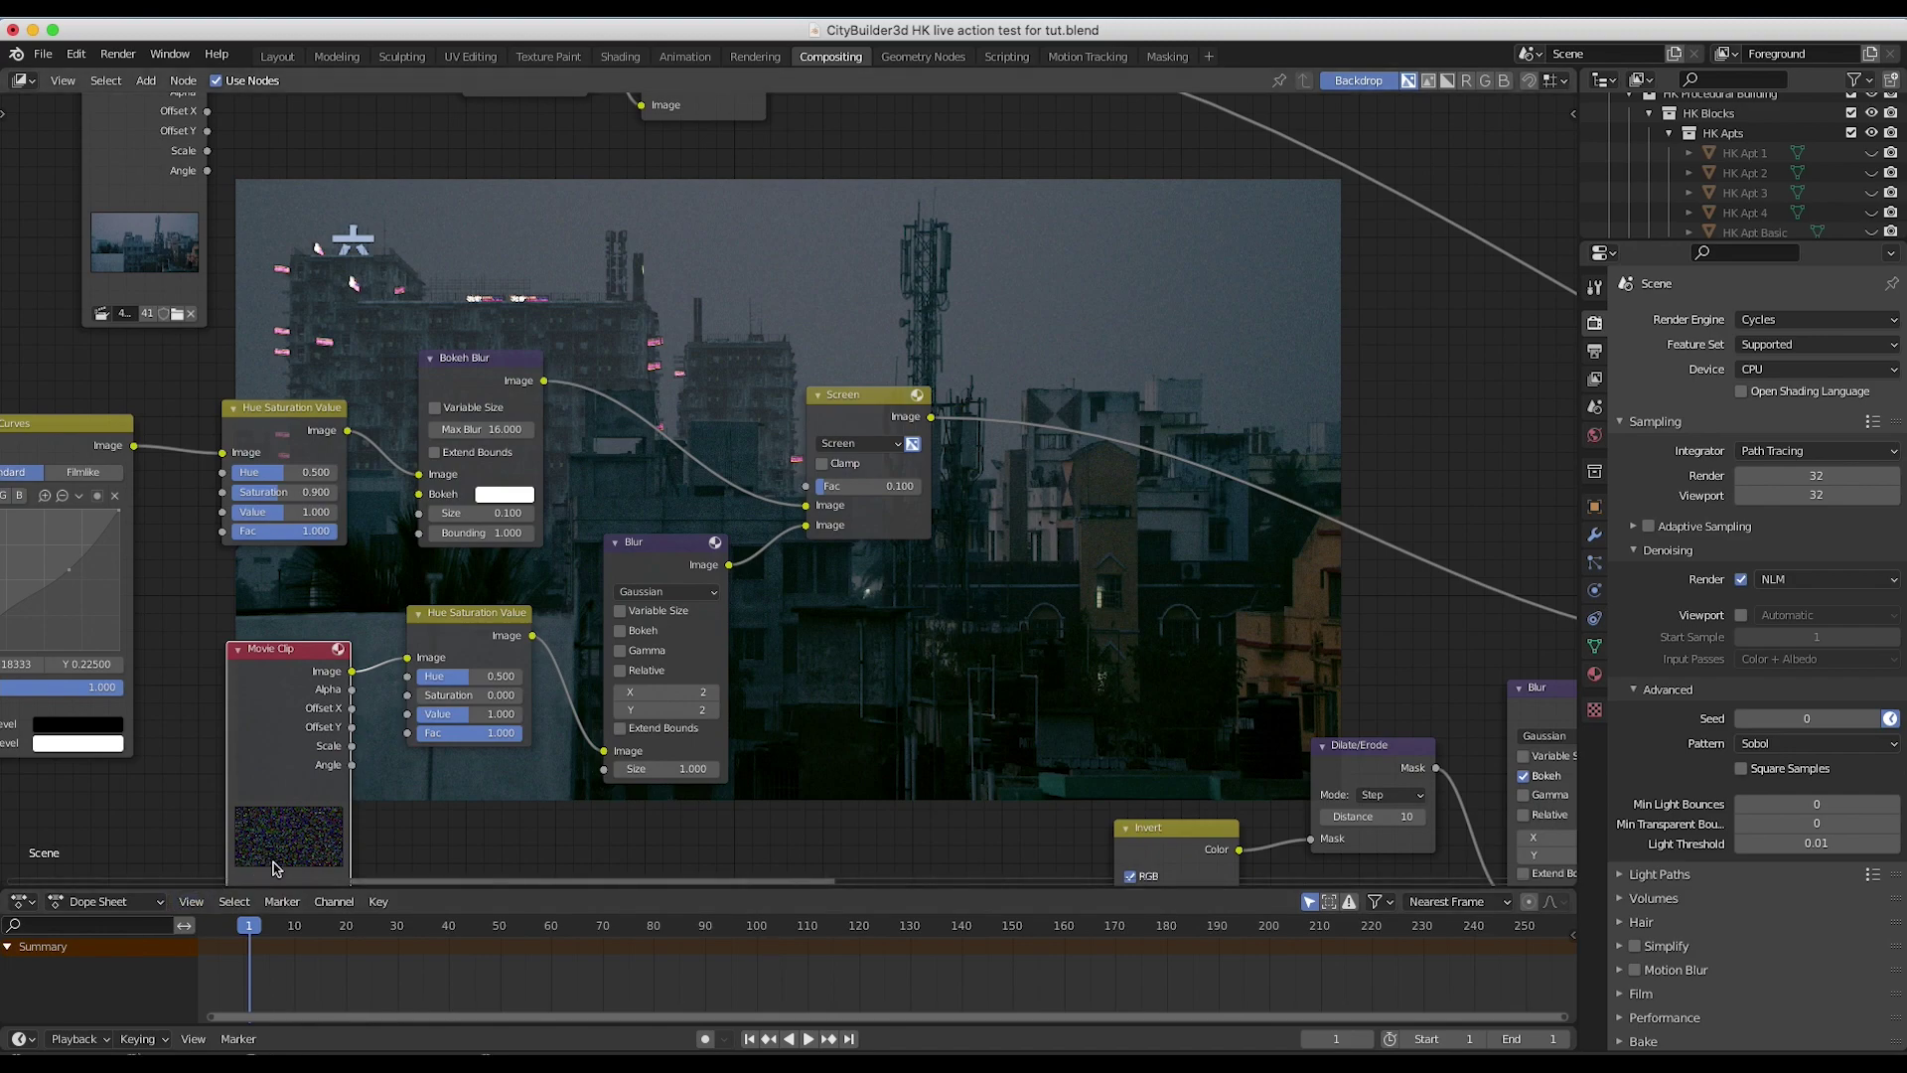
Step: Examine how the Screen node blends the blurred noise over the buildings, comparing its branch with the footage in the backdrop
{"action": "middle_click_drag", "start_coordinate": [544, 523], "coordinate": [479, 521]}
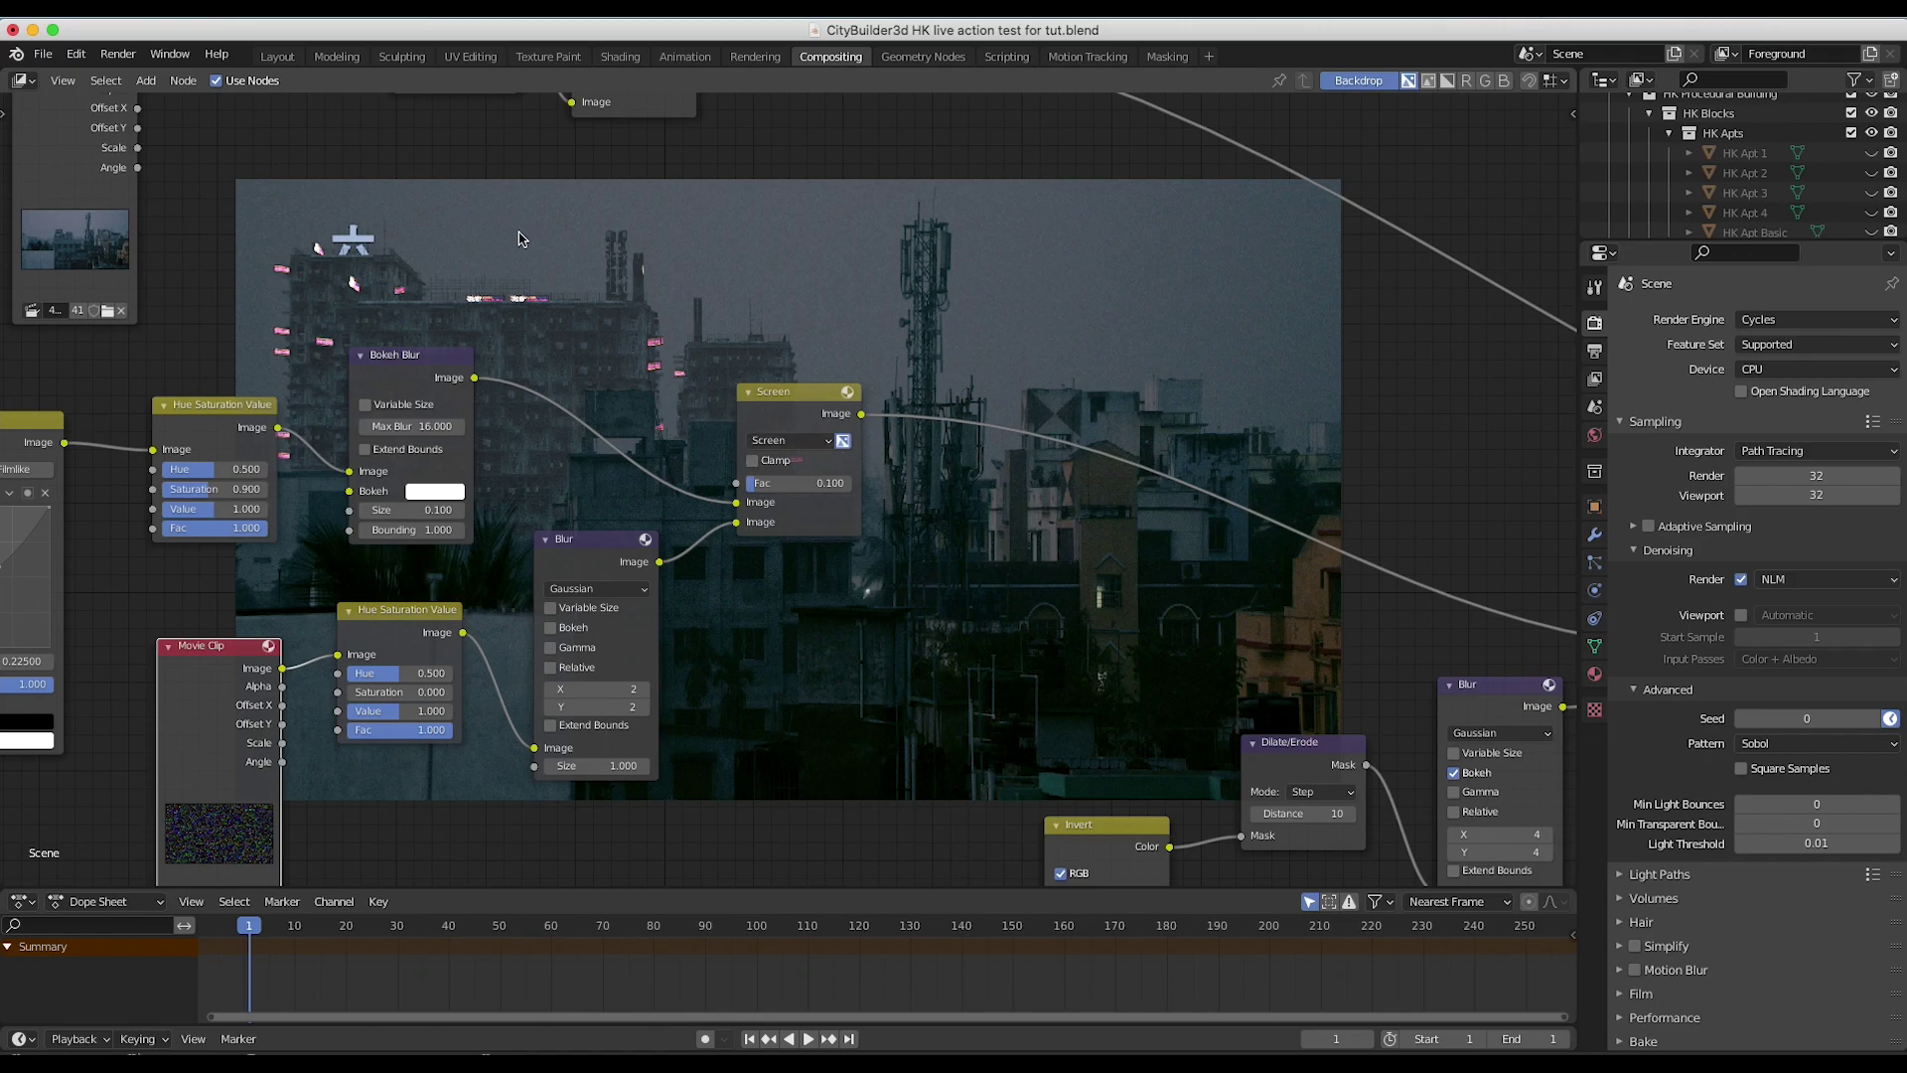
{"action": "middle_click_drag", "start_coordinate": [739, 265], "coordinate": [669, 360]}
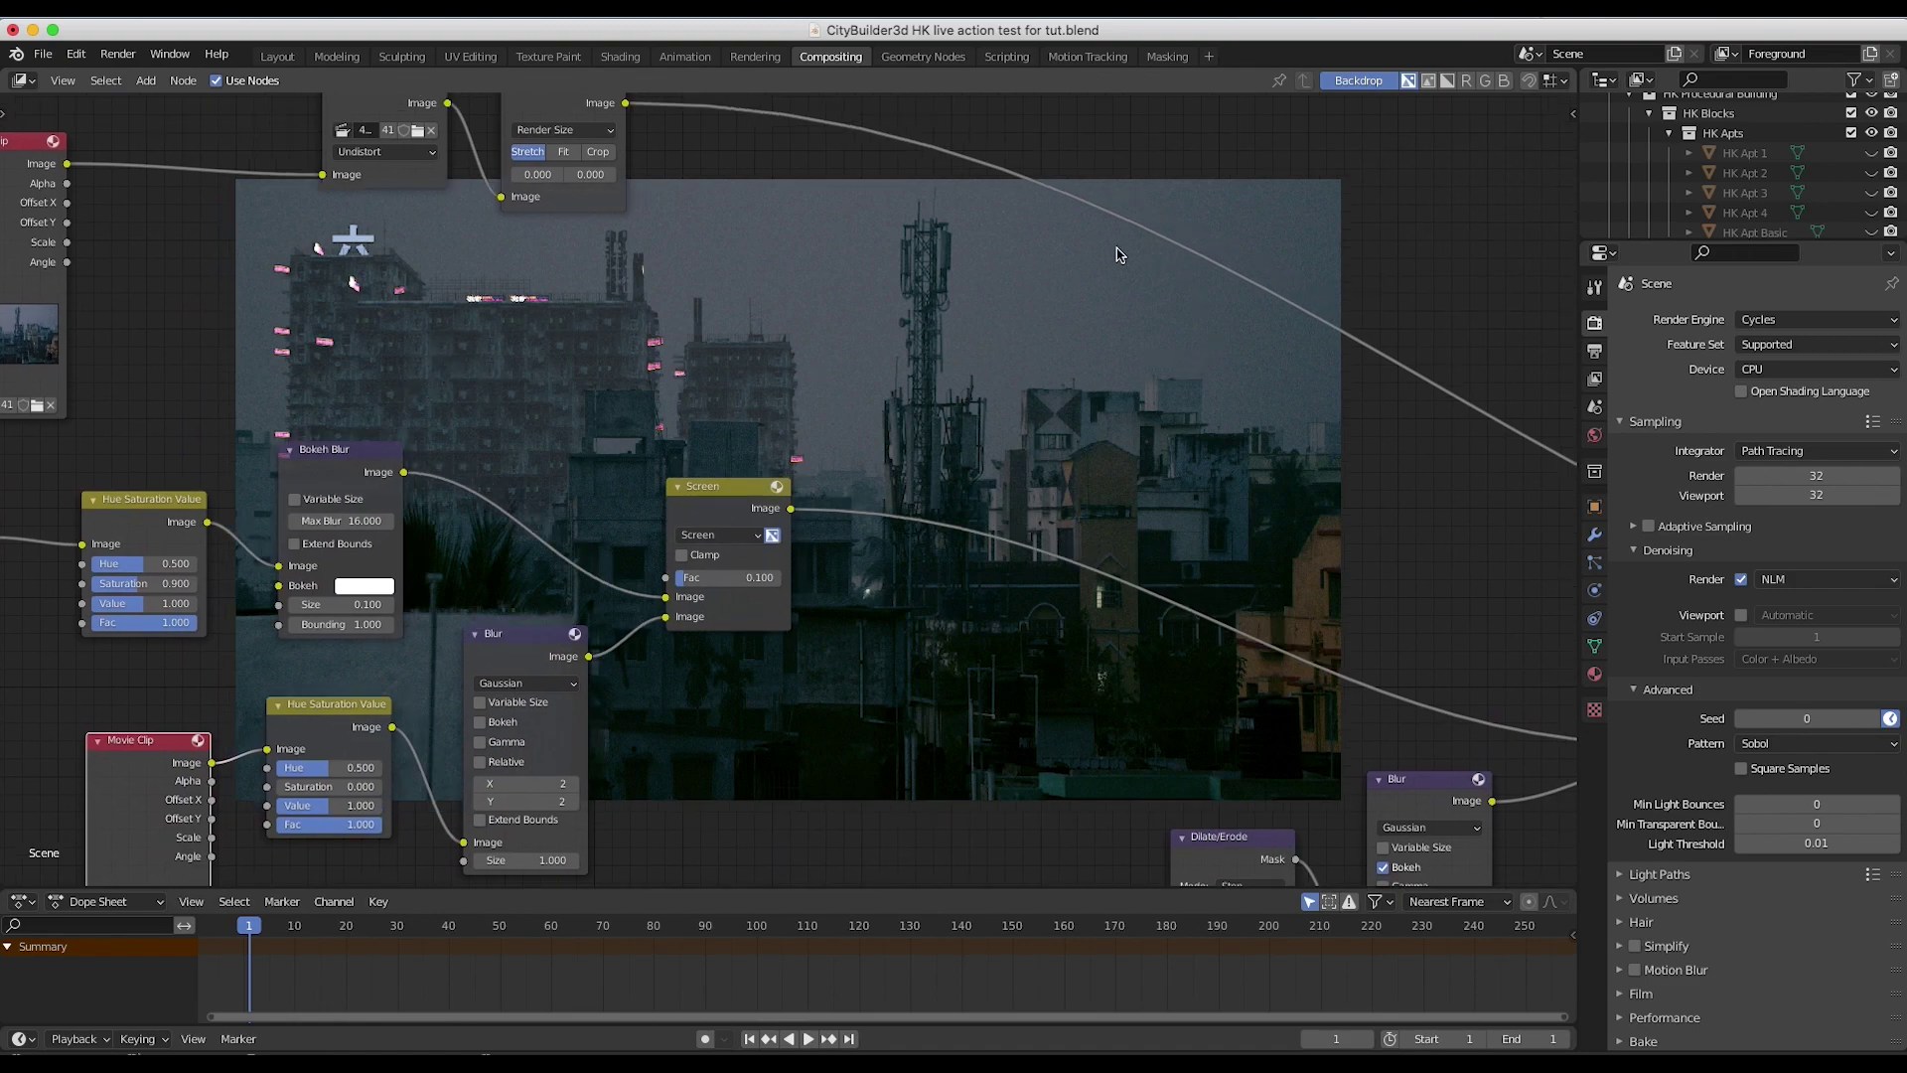
{"action": "scroll", "coordinate": [1160, 382], "scroll_direction": "down", "scroll_amount": 5}
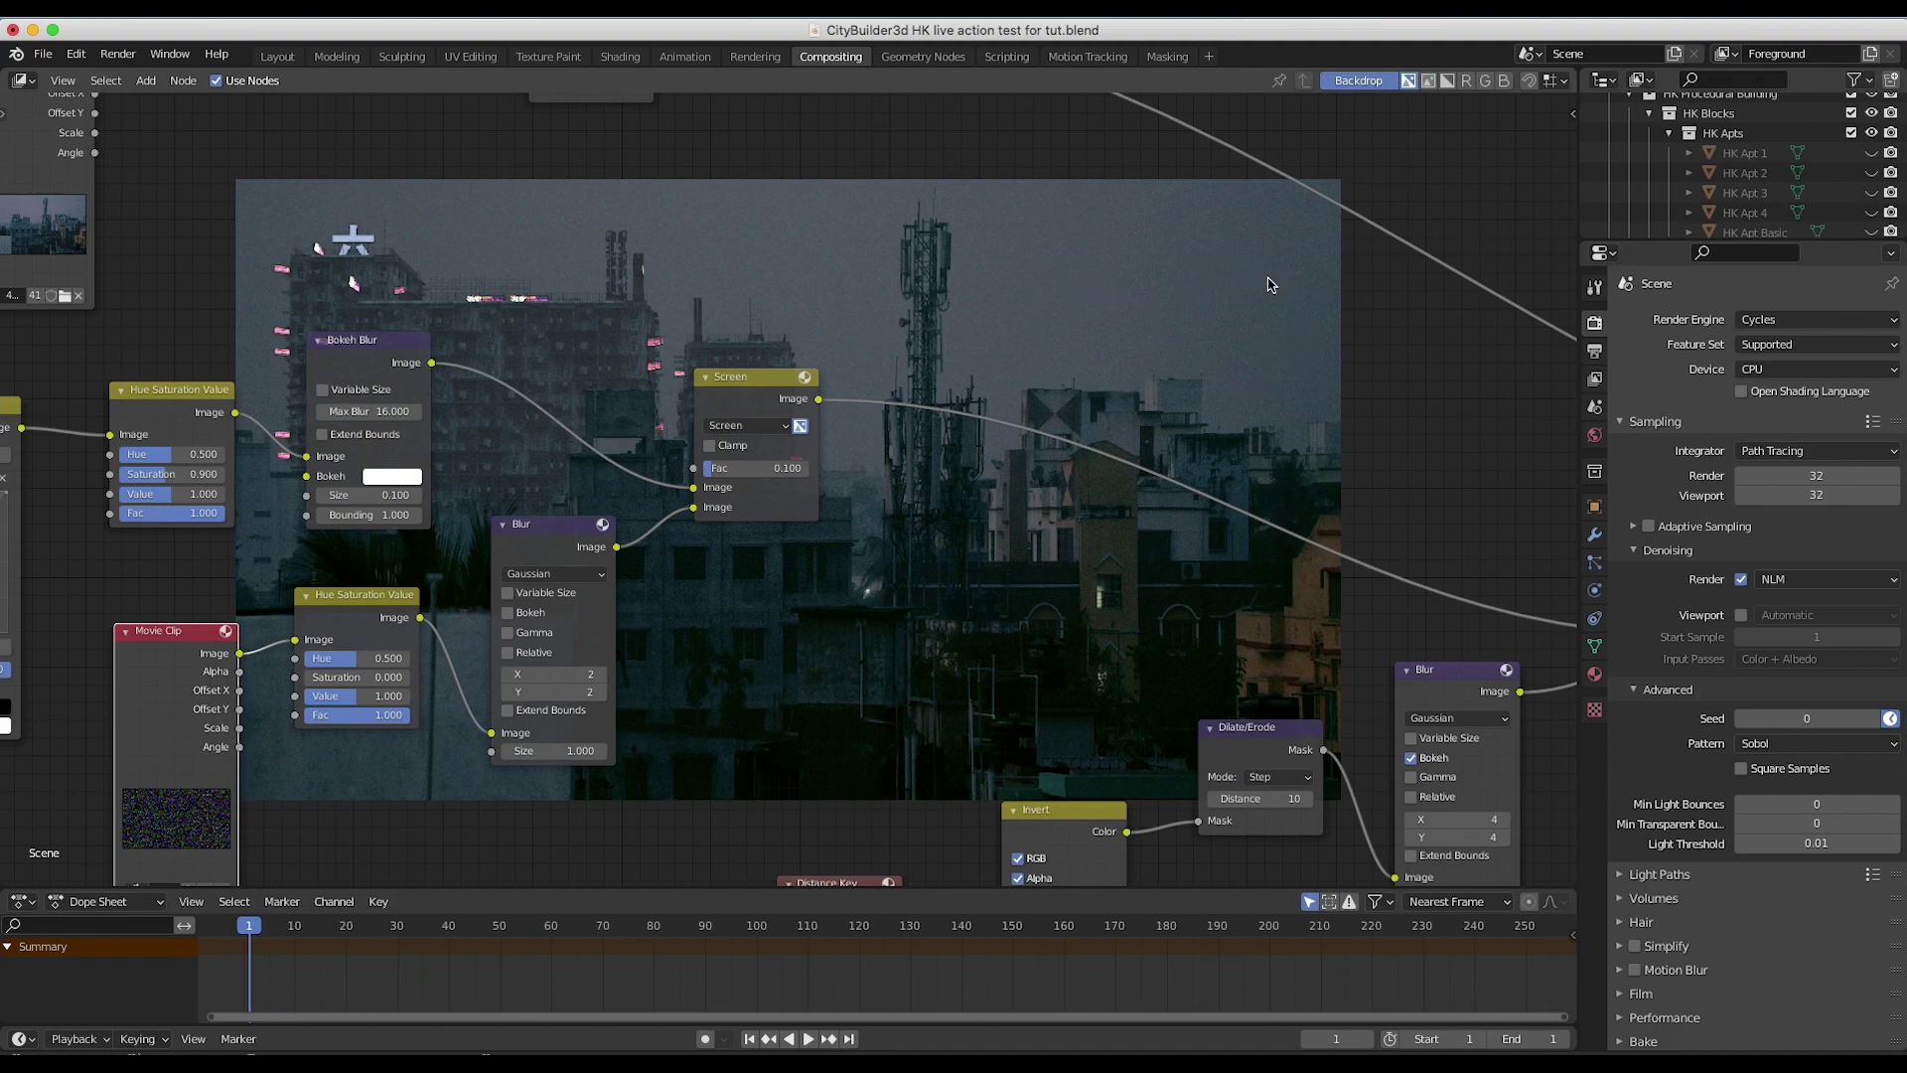
{"action": "scroll", "coordinate": [1254, 290], "scroll_direction": "up", "scroll_amount": 6}
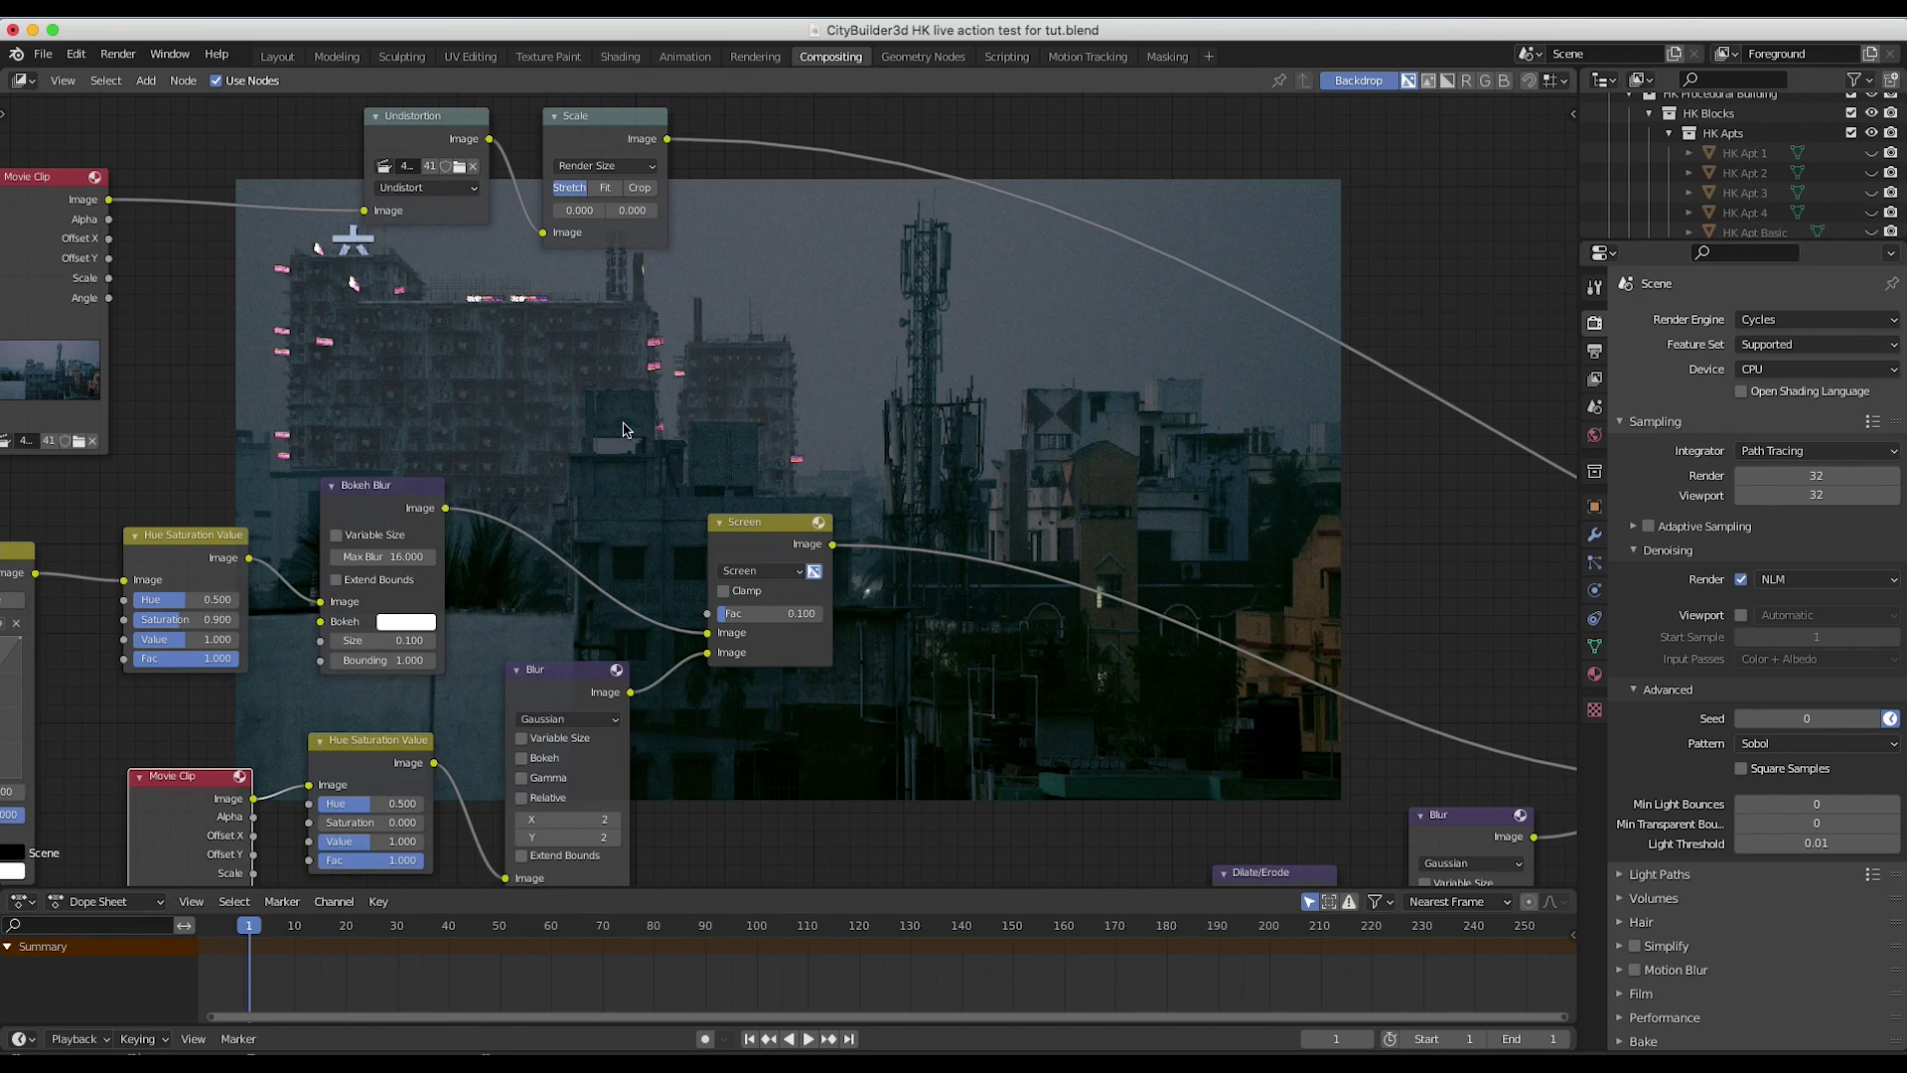
{"action": "scroll", "coordinate": [624, 429], "scroll_direction": "down", "scroll_amount": 2}
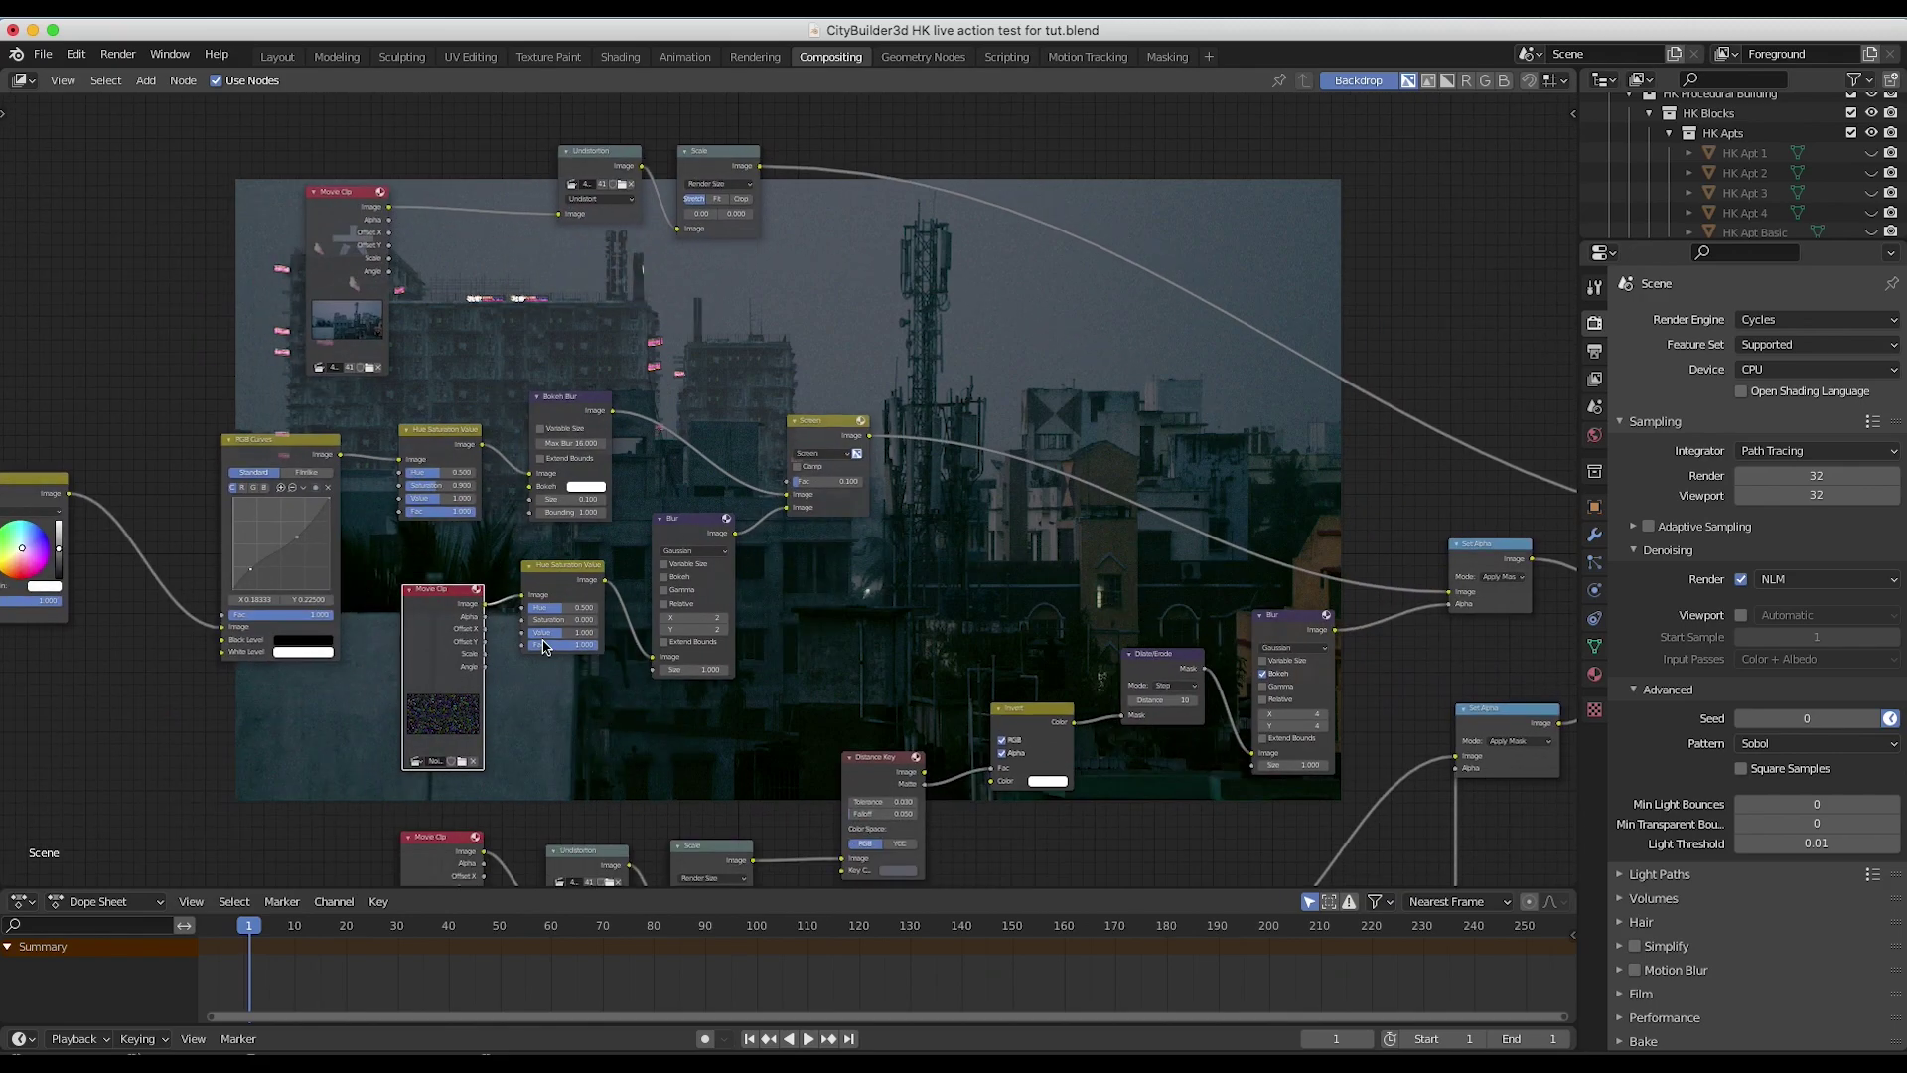
{"action": "scroll", "coordinate": [543, 647], "scroll_direction": "up", "scroll_amount": 3}
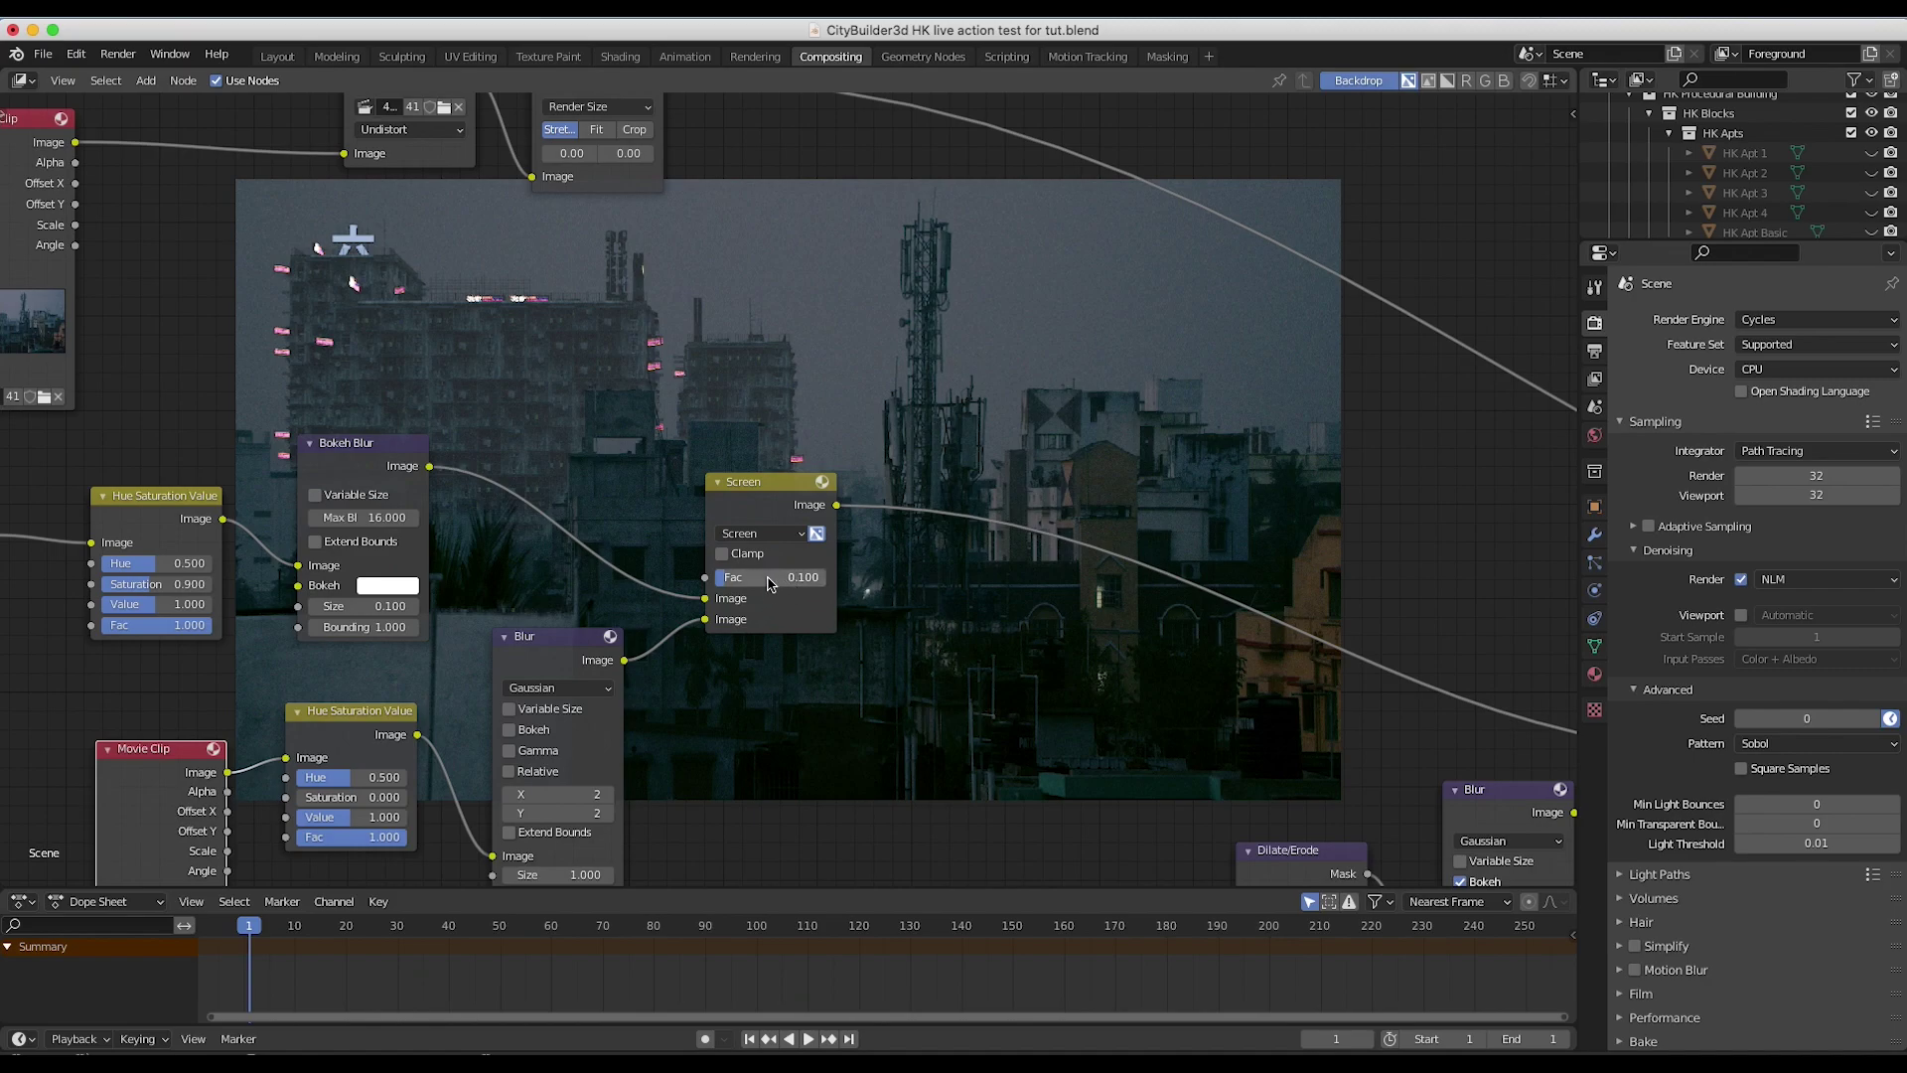
{"action": "scroll", "coordinate": [860, 616], "scroll_direction": "down", "scroll_amount": 2}
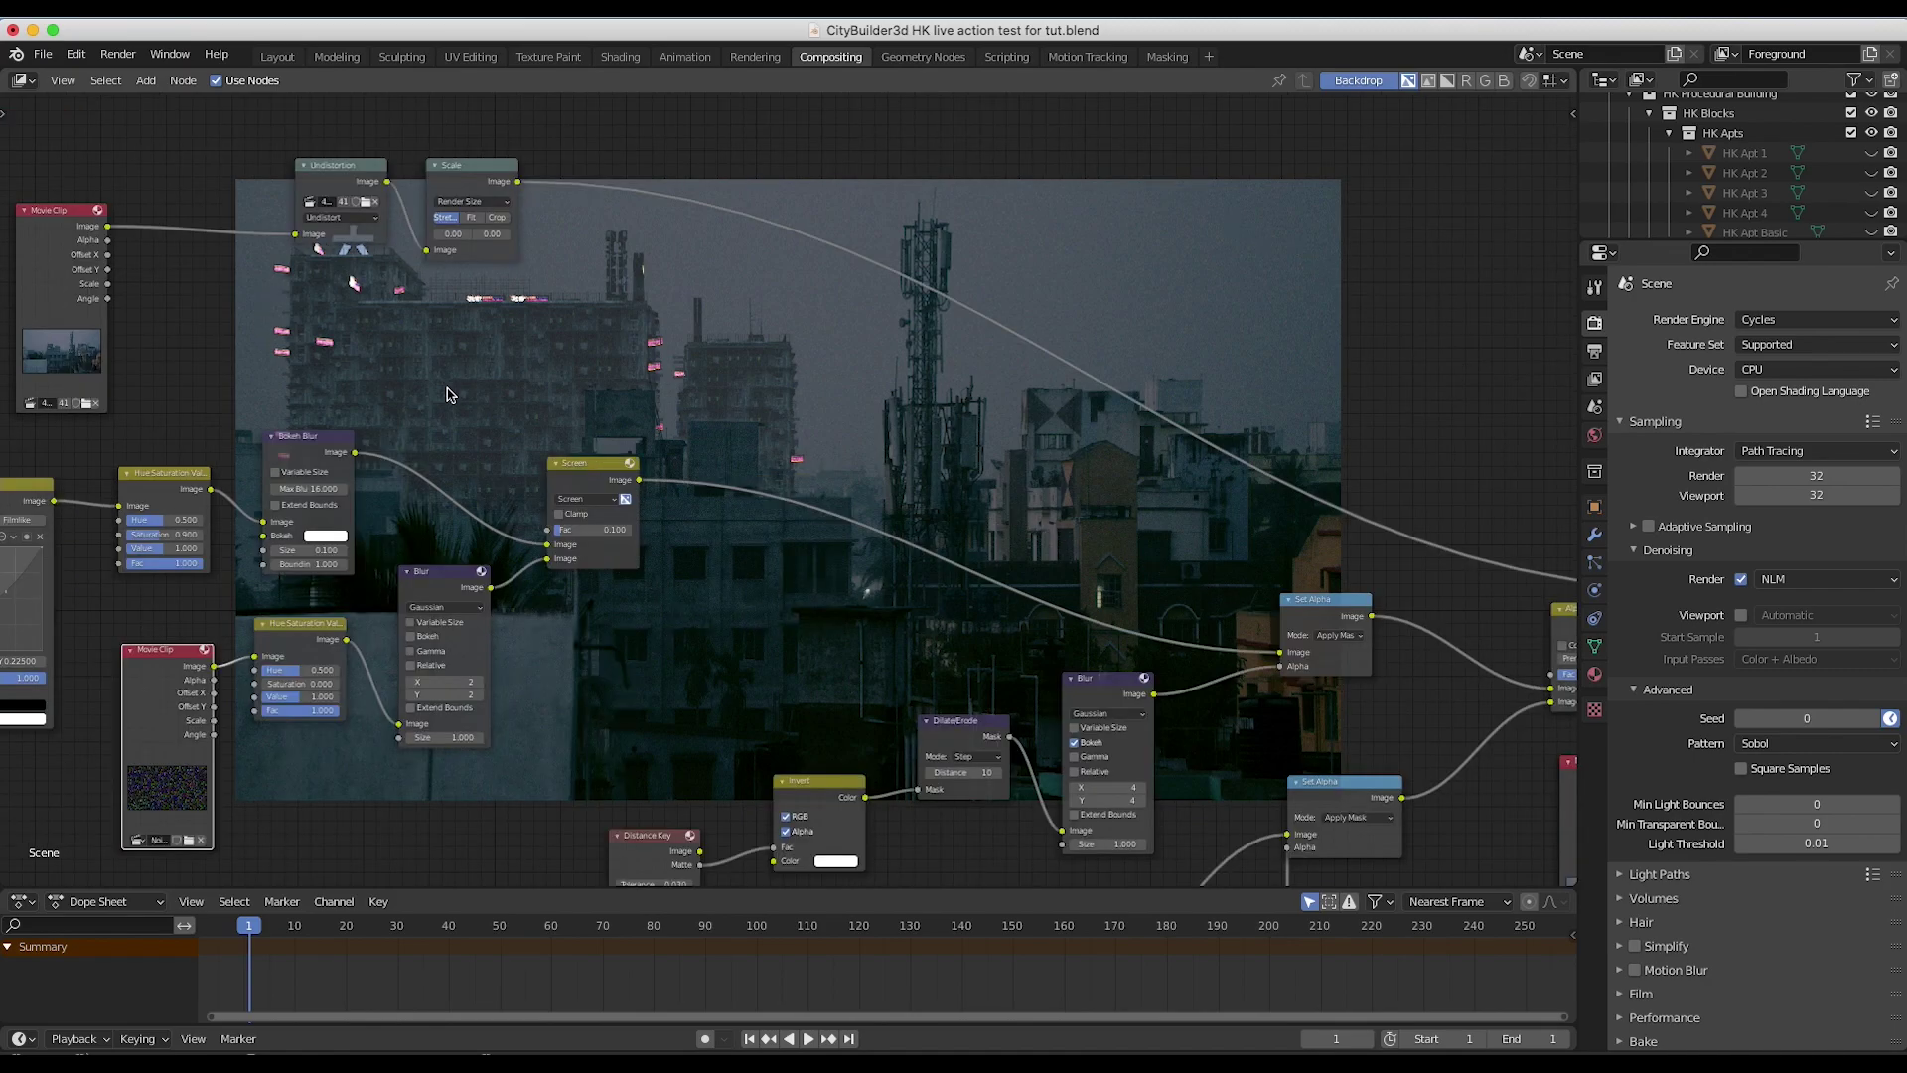
{"action": "middle_click_drag", "start_coordinate": [452, 544], "coordinate": [392, 630]}
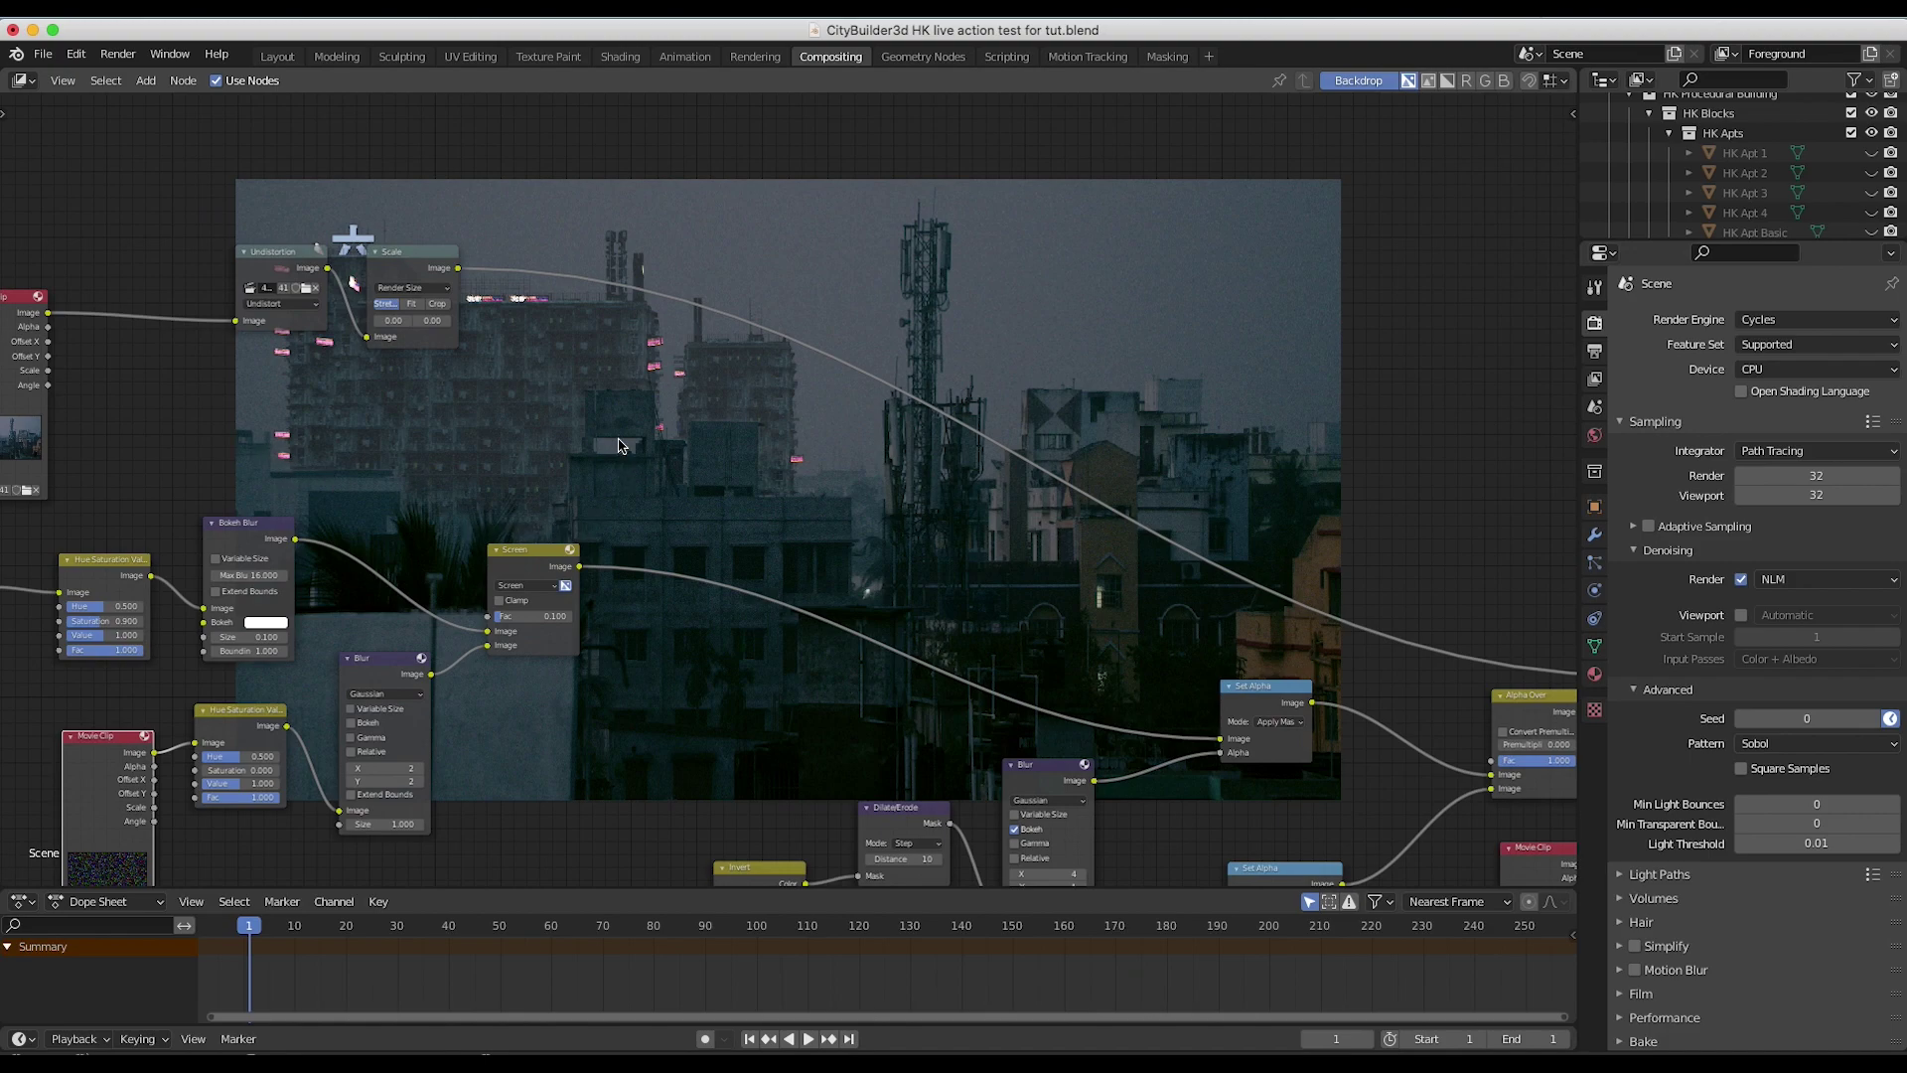
Step: Select the Movie Clip and Undistortion nodes of the Distance Key branch in turn and inspect how they feed the key
{"action": "key", "text": "Home"}
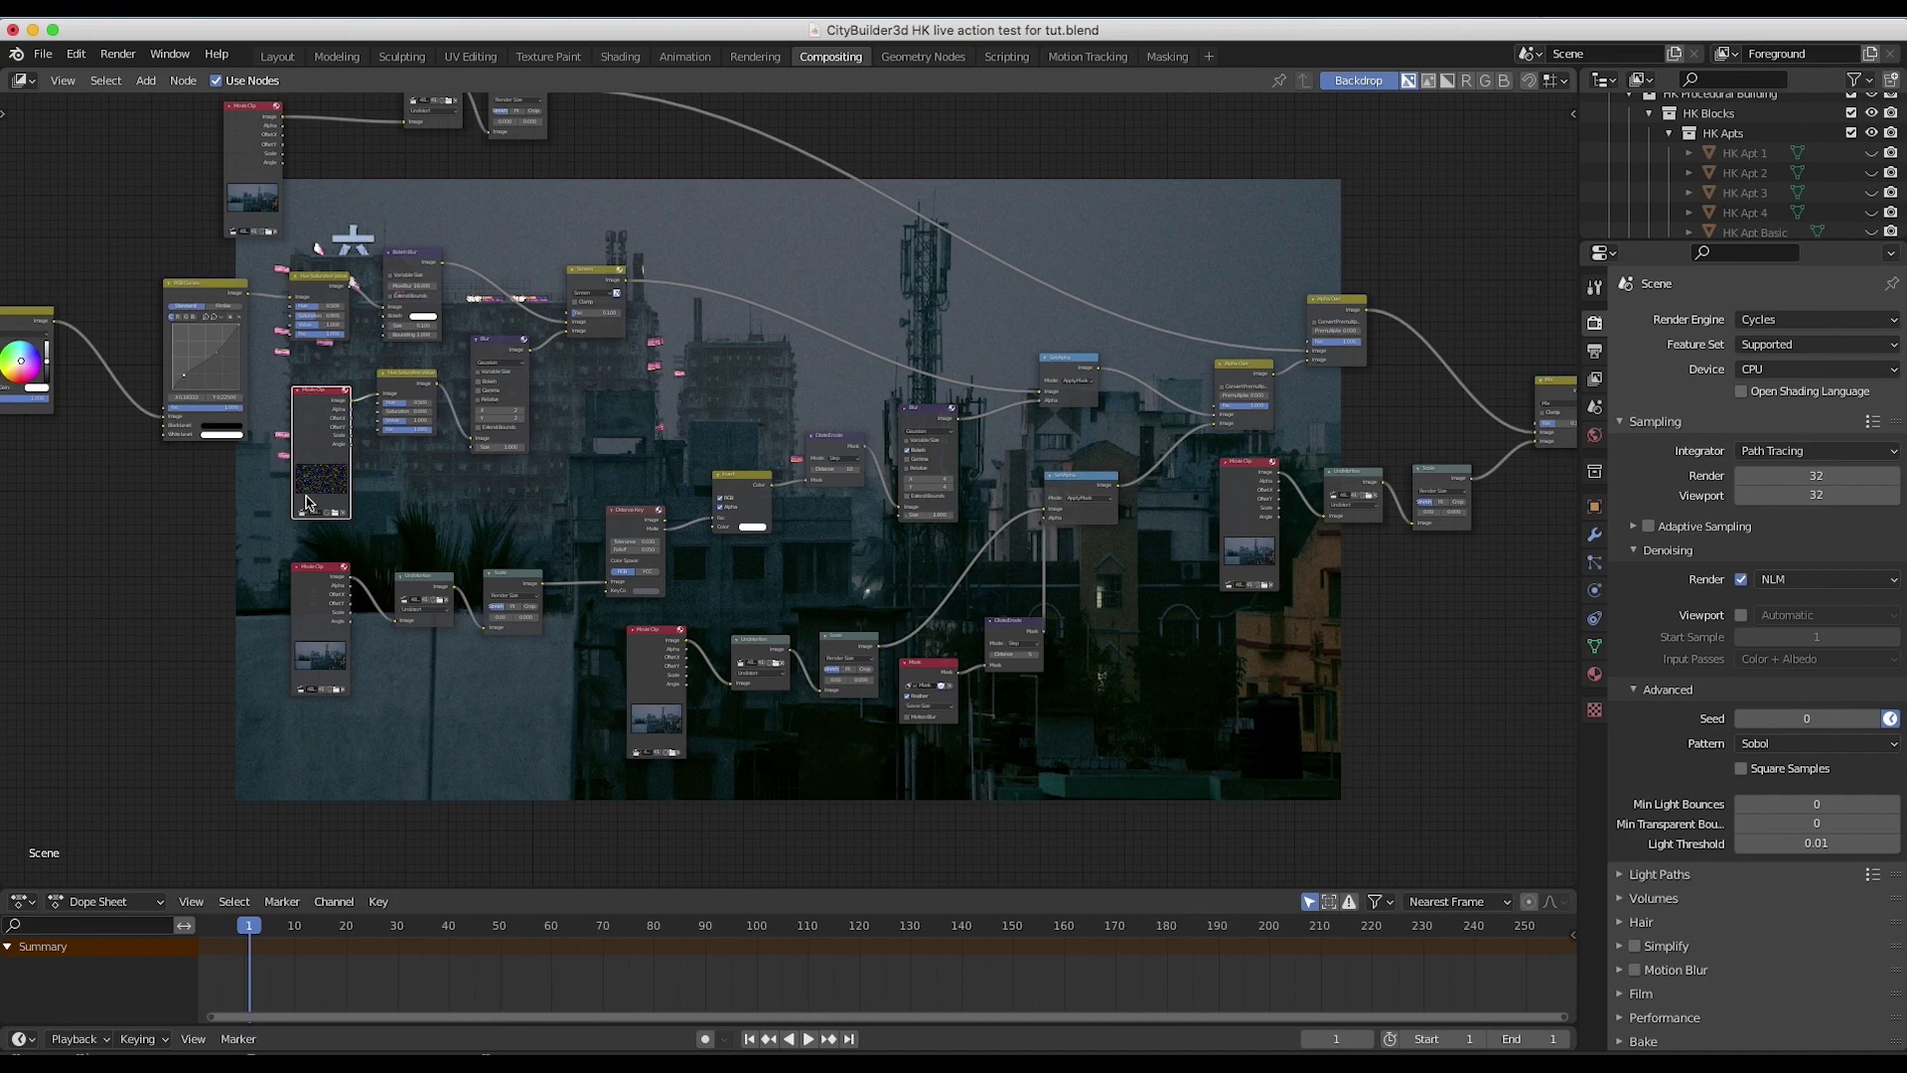
{"action": "scroll", "coordinate": [421, 609], "scroll_direction": "up", "scroll_amount": 3}
{"action": "scroll", "coordinate": [420, 604], "scroll_direction": "right", "scroll_amount": 3}
{"action": "left_click", "coordinate": [354, 586]}
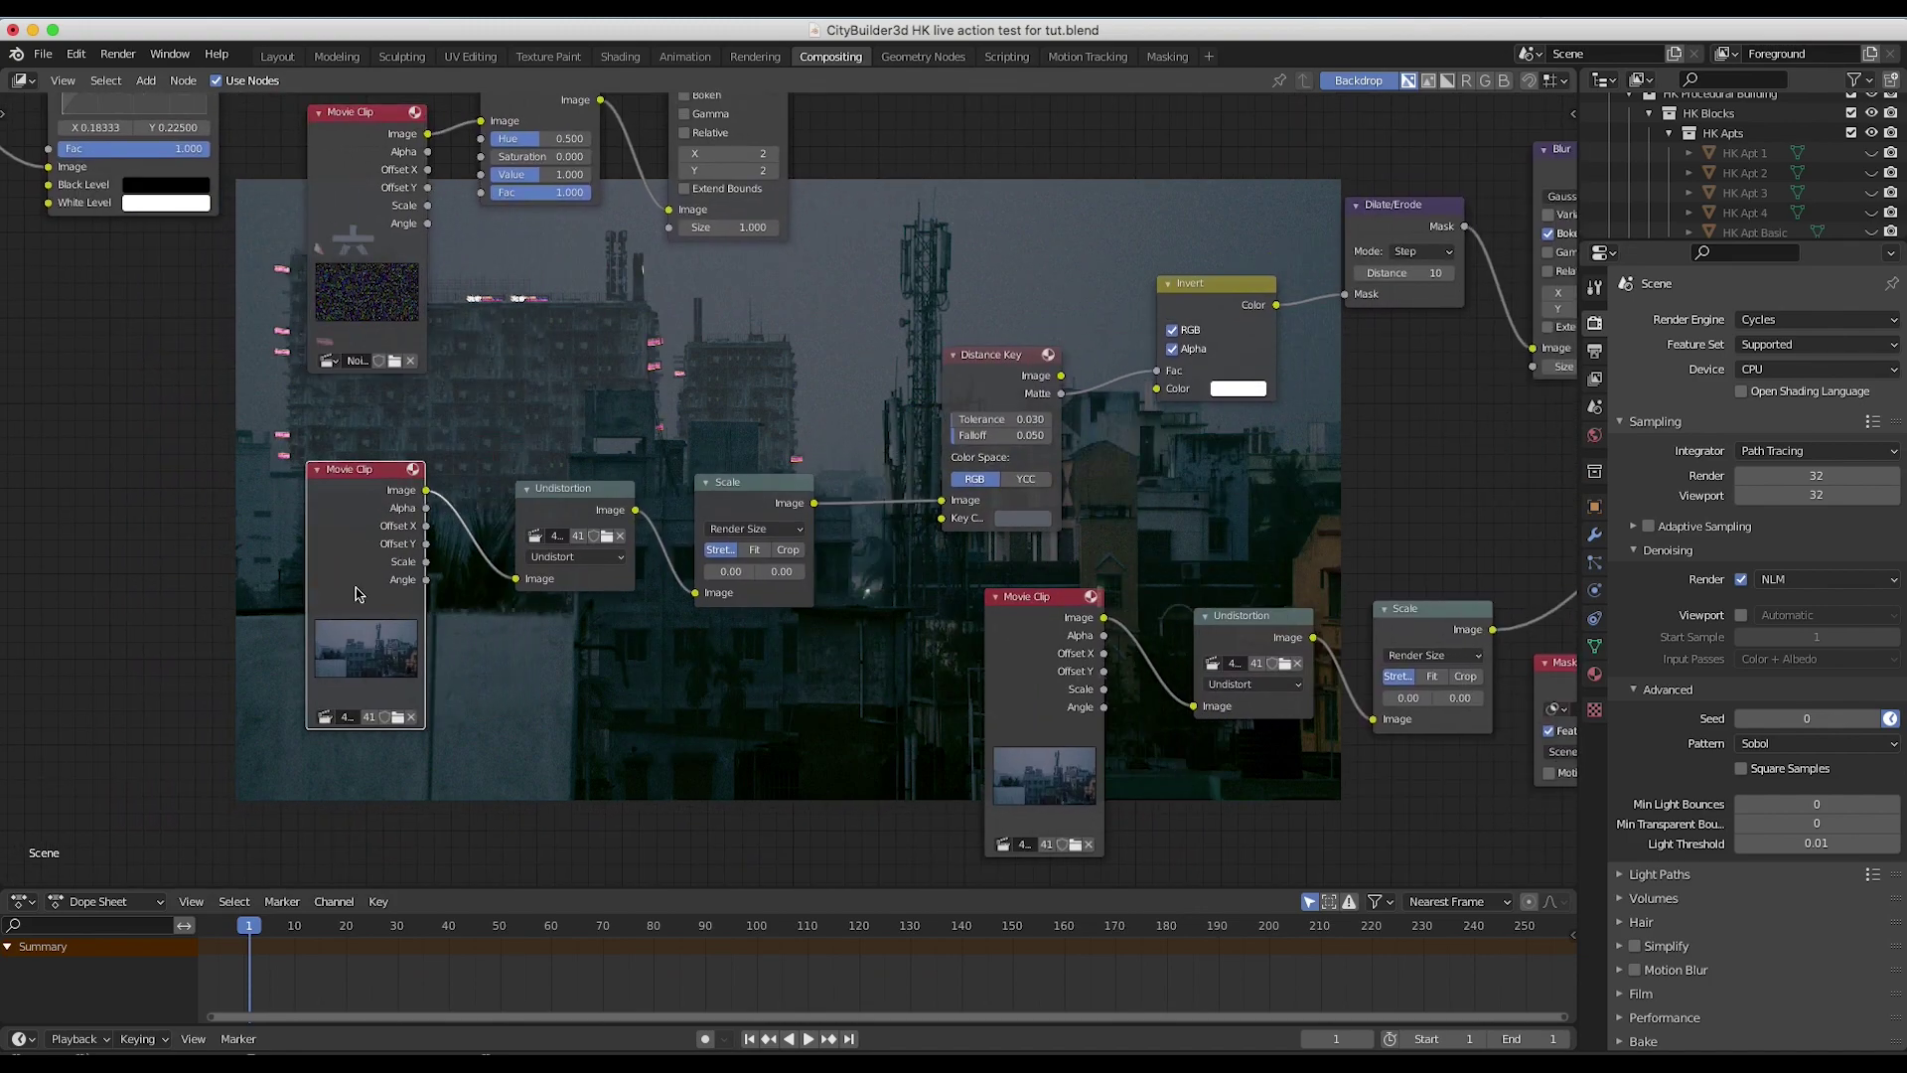
{"action": "left_click", "coordinate": [571, 501]}
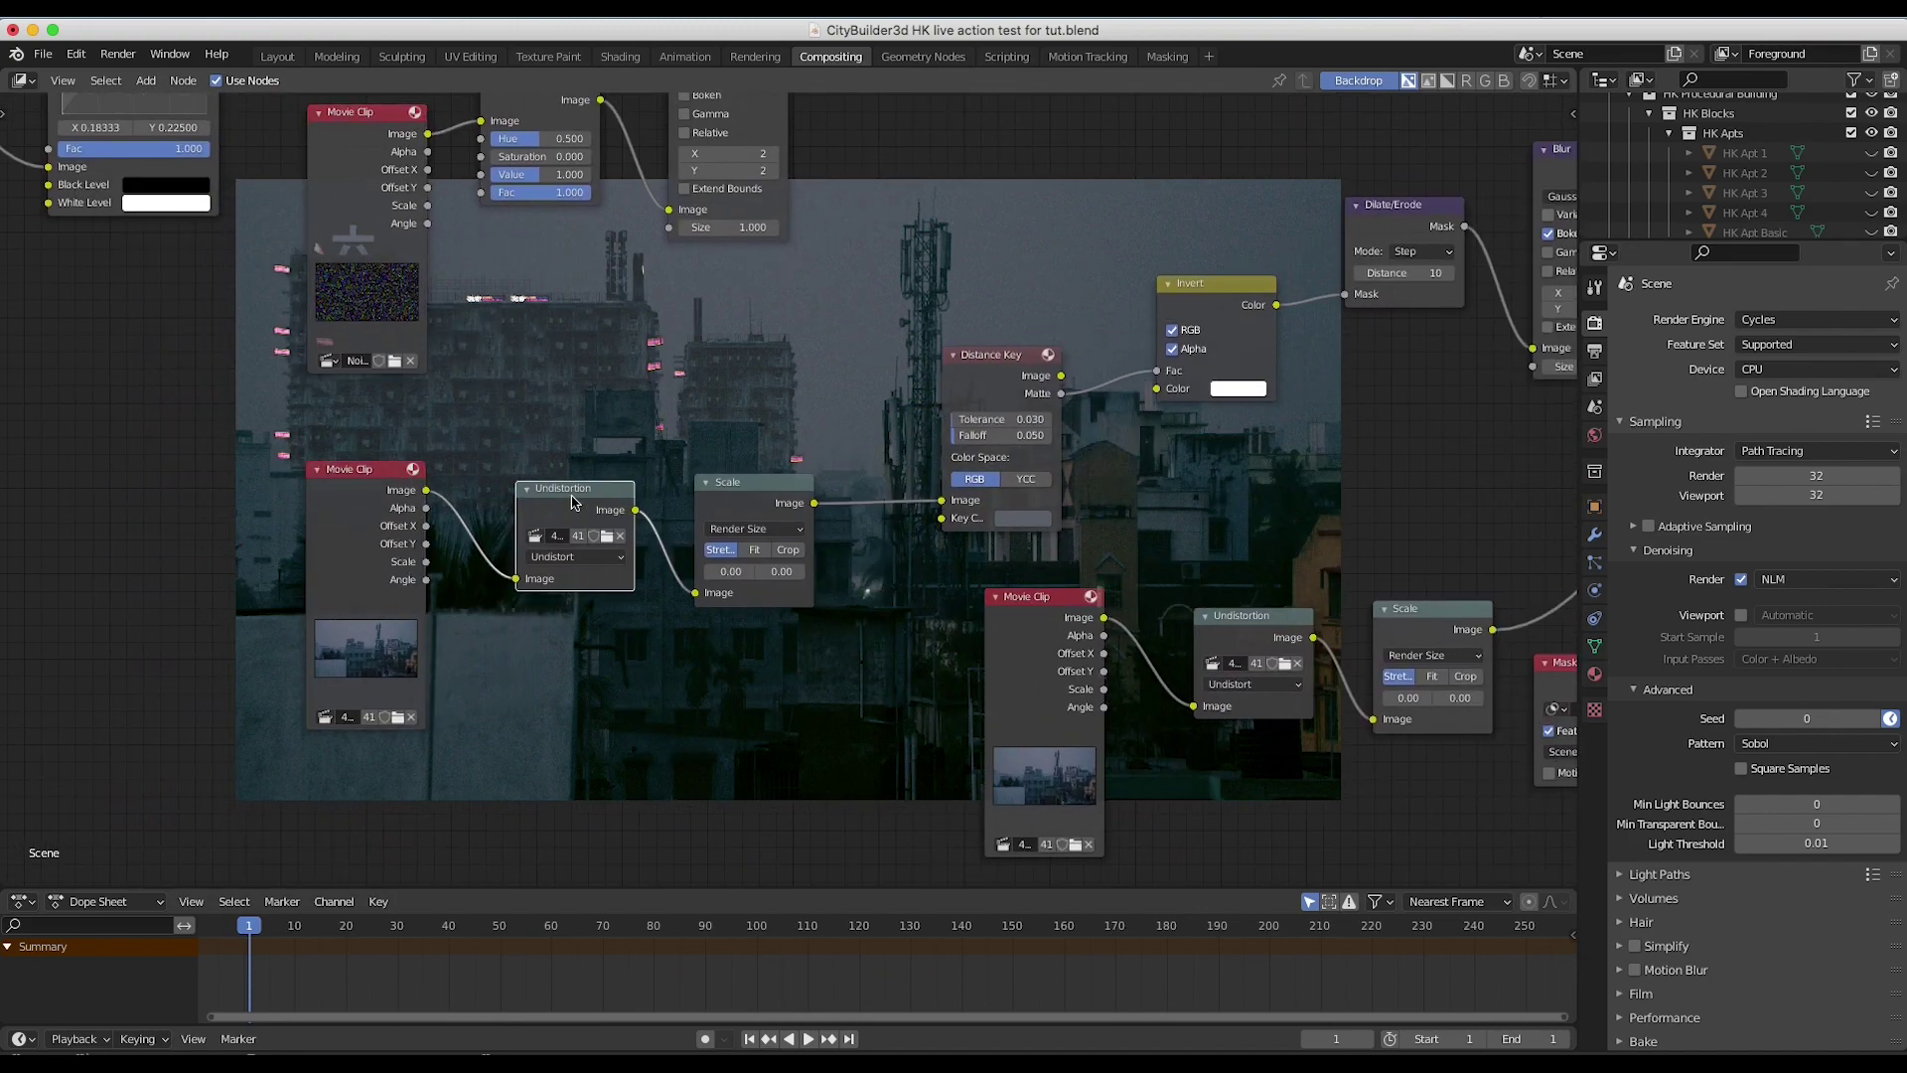
{"action": "scroll", "coordinate": [576, 507], "scroll_direction": "right", "scroll_amount": 3}
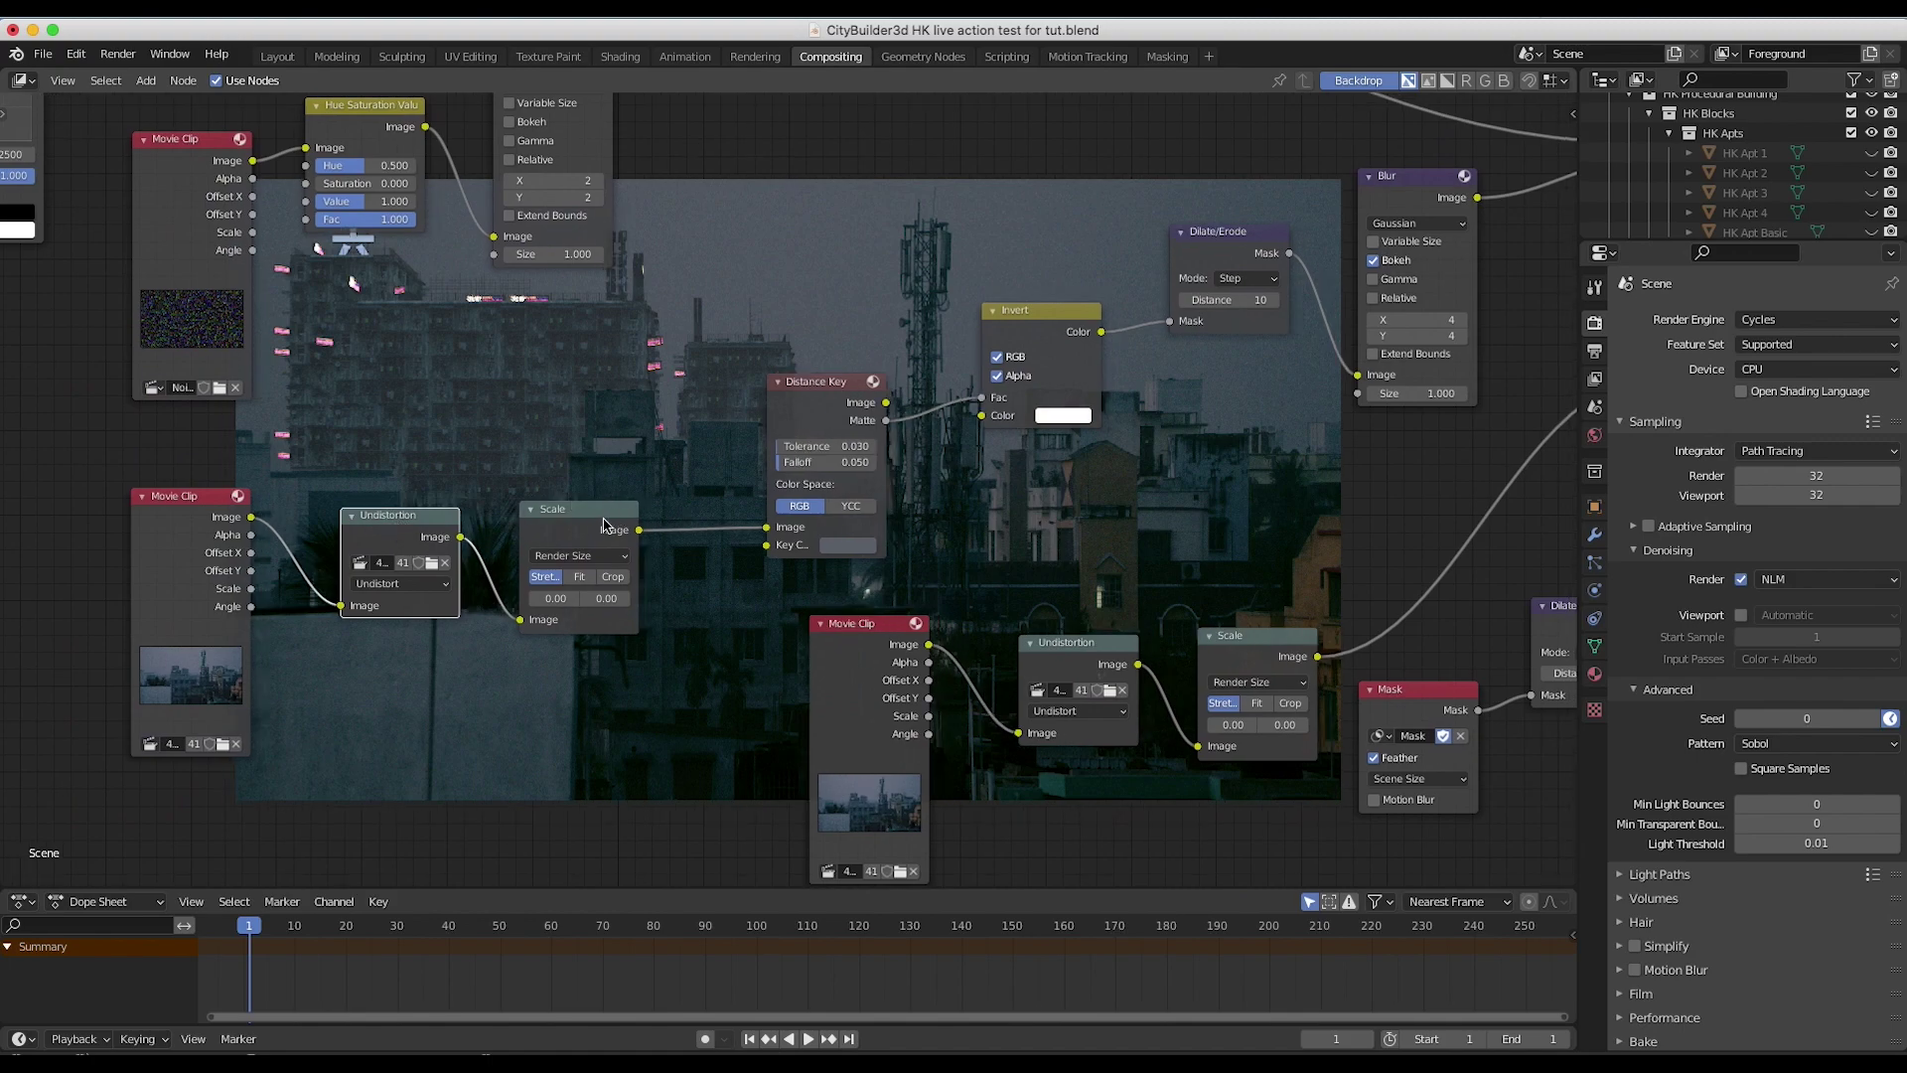
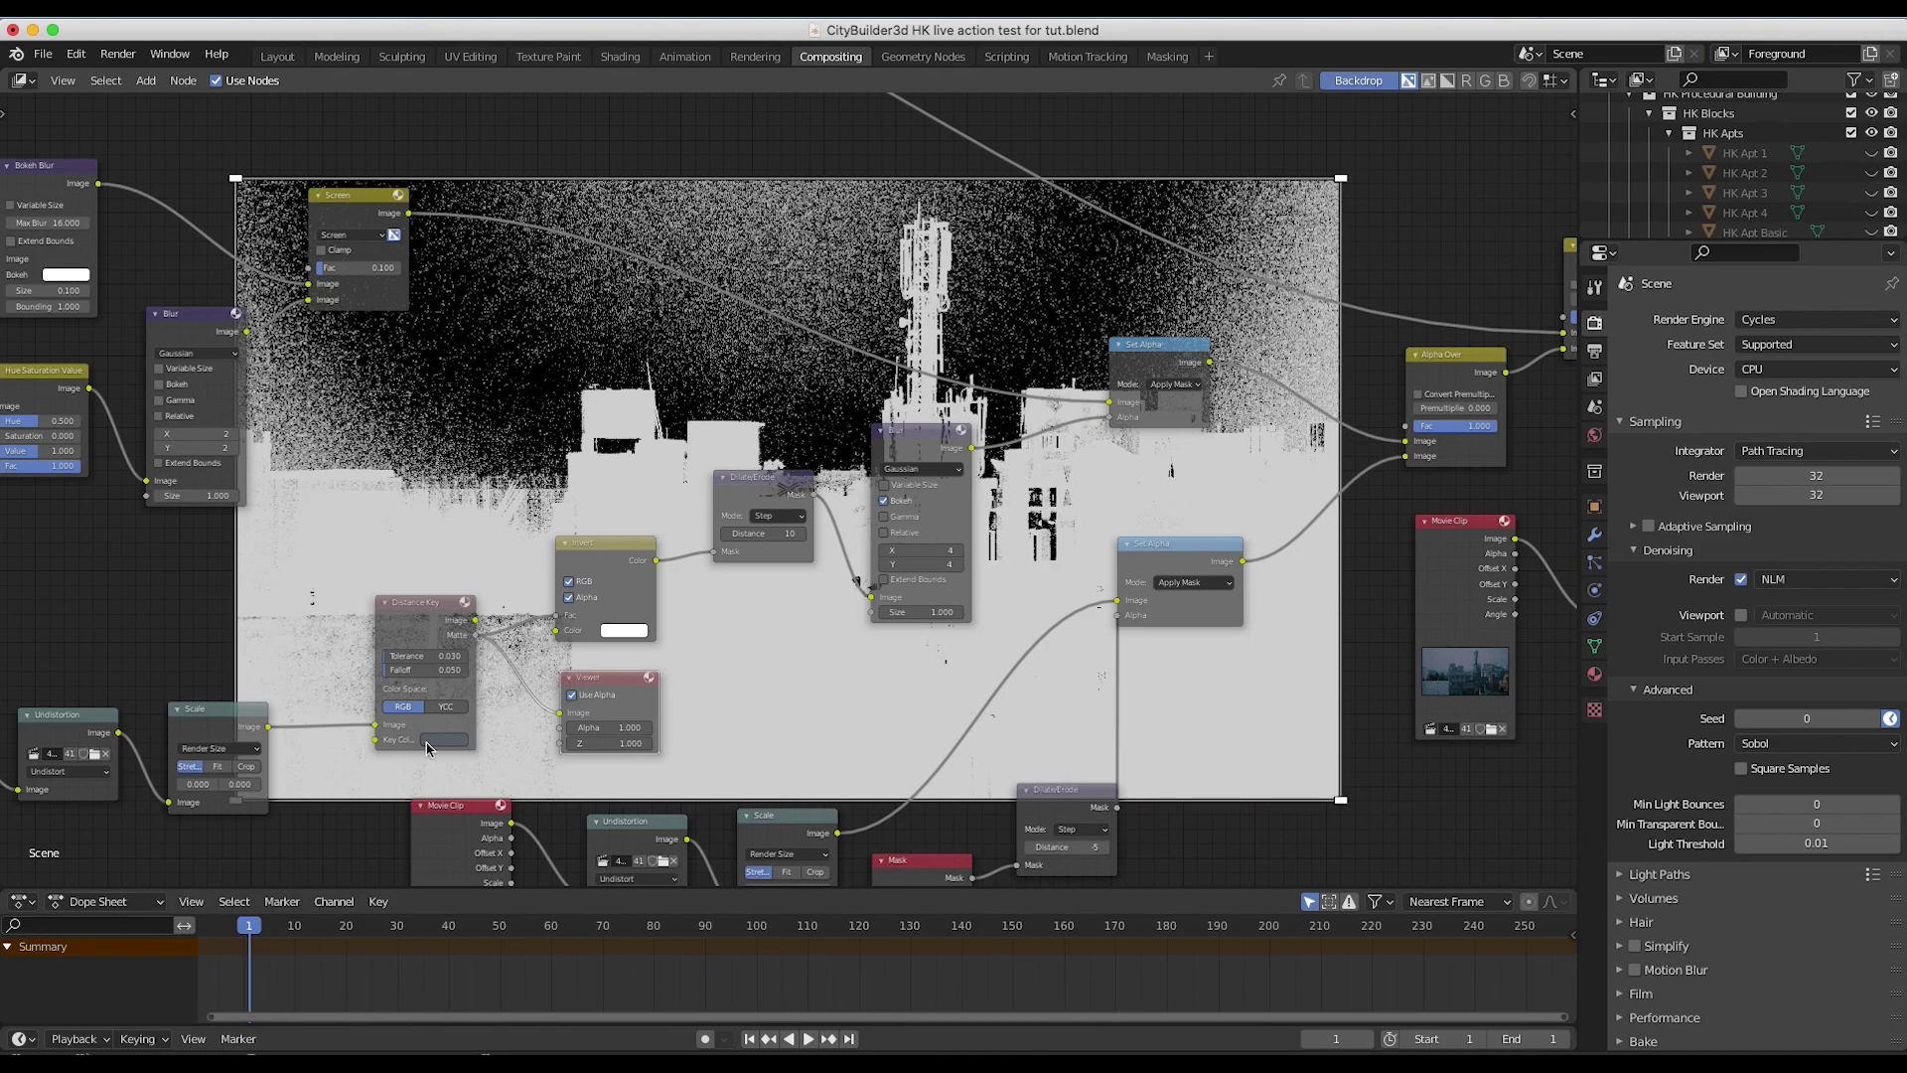
Step: Delete the temporary Viewer node attached to the Distance Key's matte output
{"action": "left_click", "coordinate": [427, 636]}
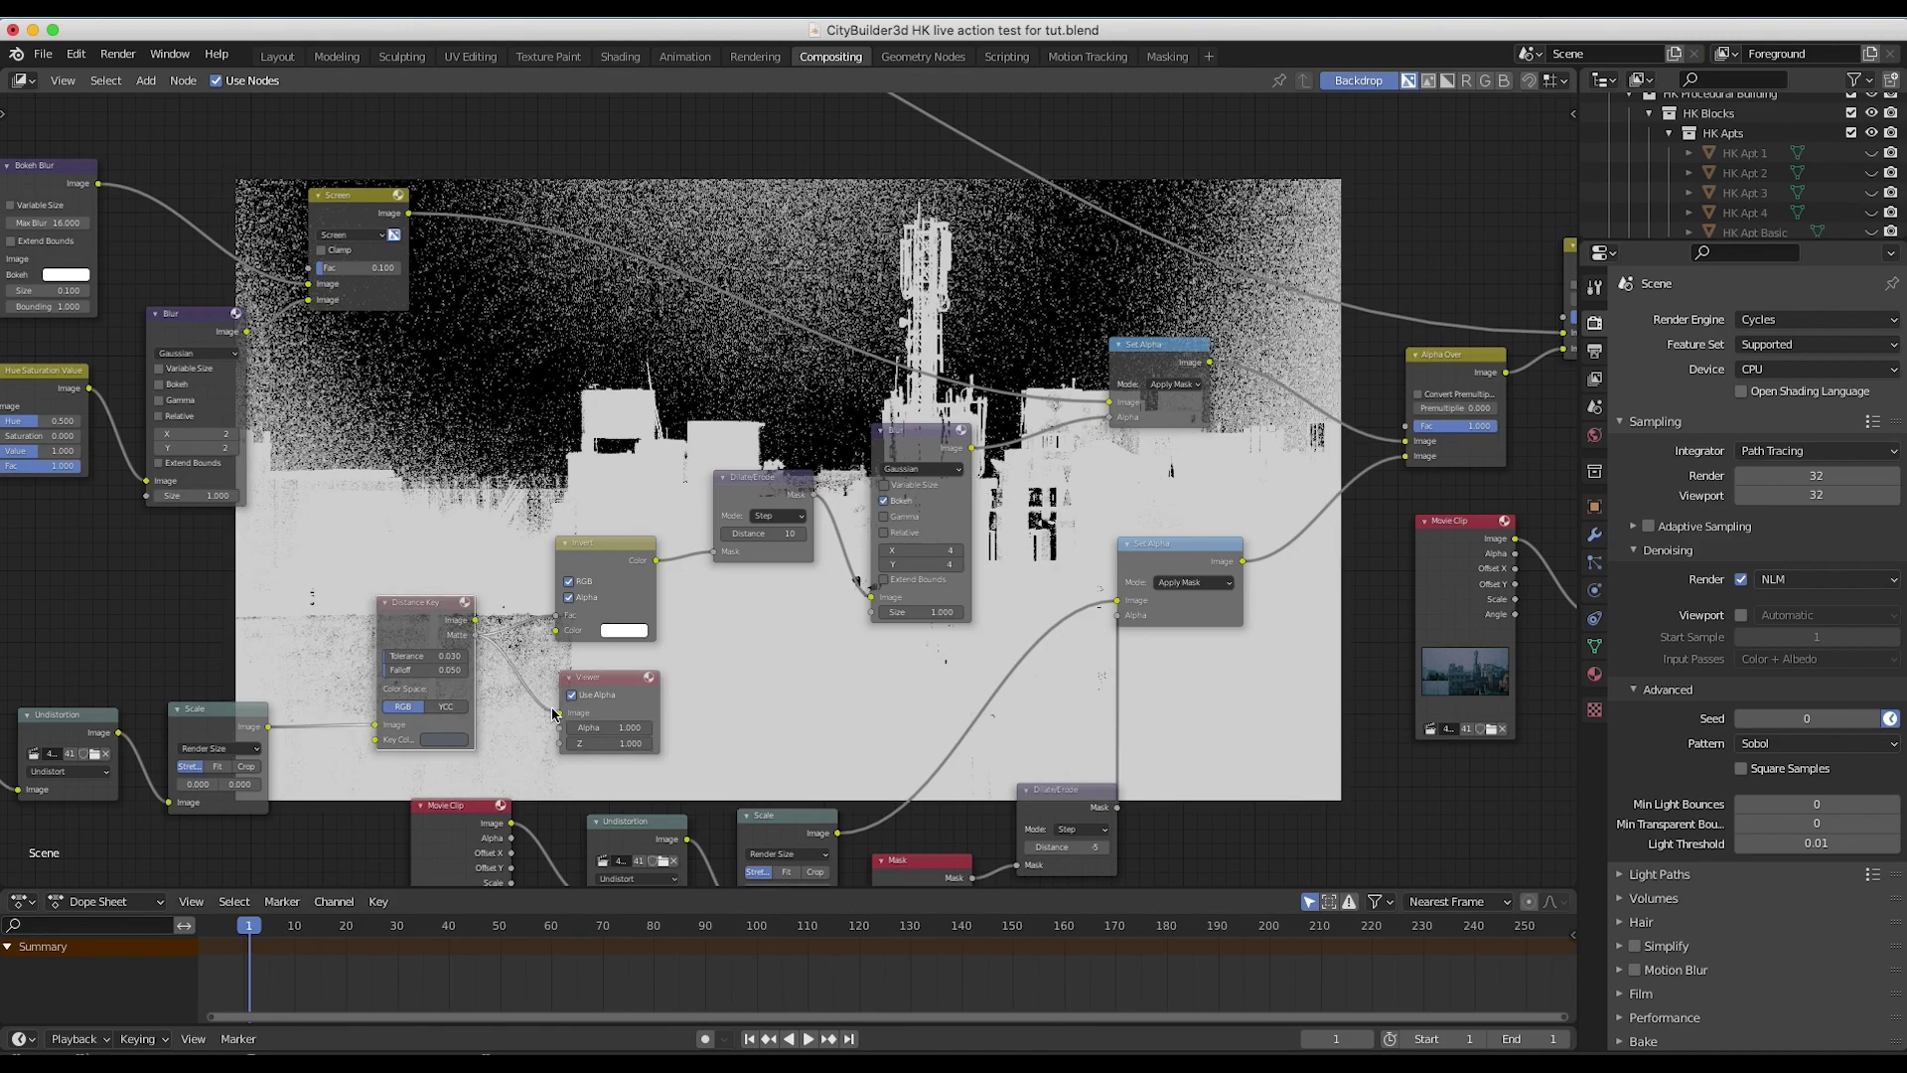
{"action": "left_click", "coordinate": [614, 683]}
{"action": "key", "text": "x"}
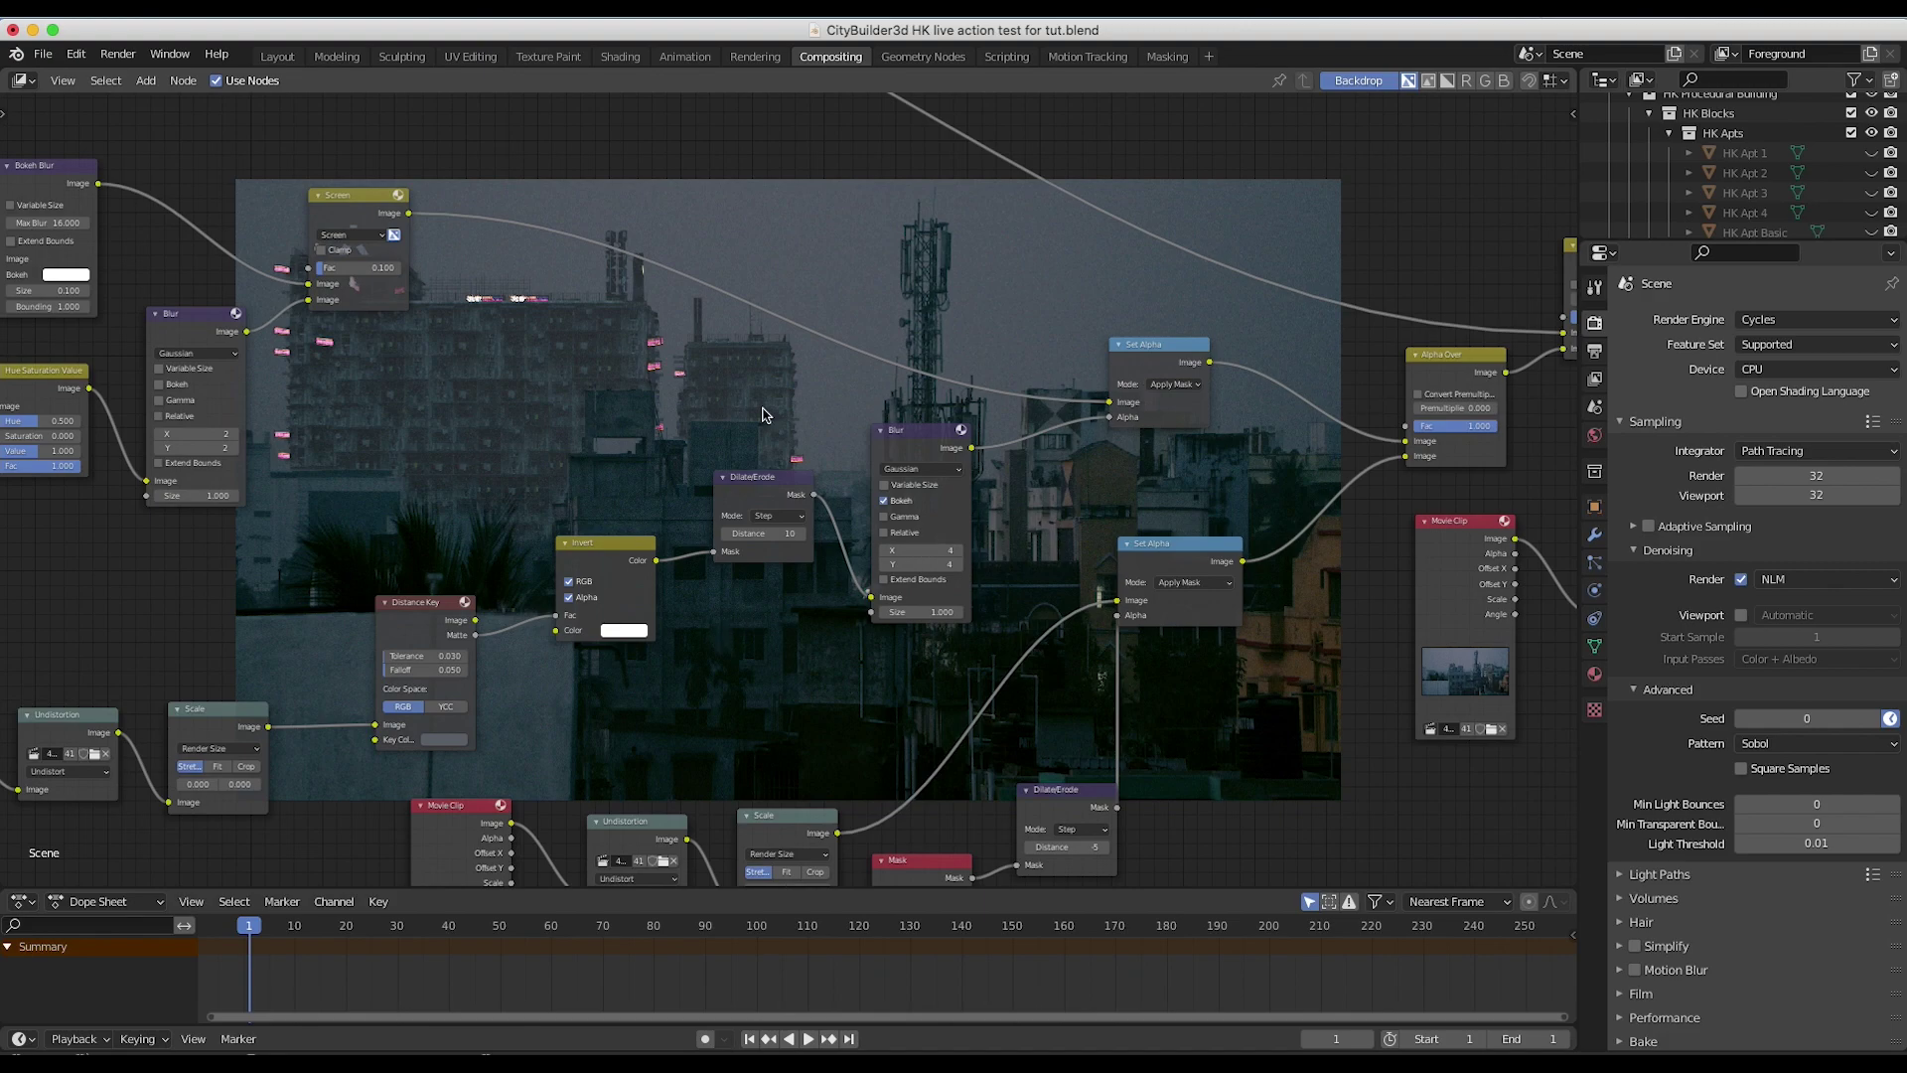
Step: Examine how the Distance Key's matte runs through the Invert, Dilate/Erode and Blur nodes
{"action": "scroll", "coordinate": [763, 415], "scroll_direction": "left", "scroll_amount": 5}
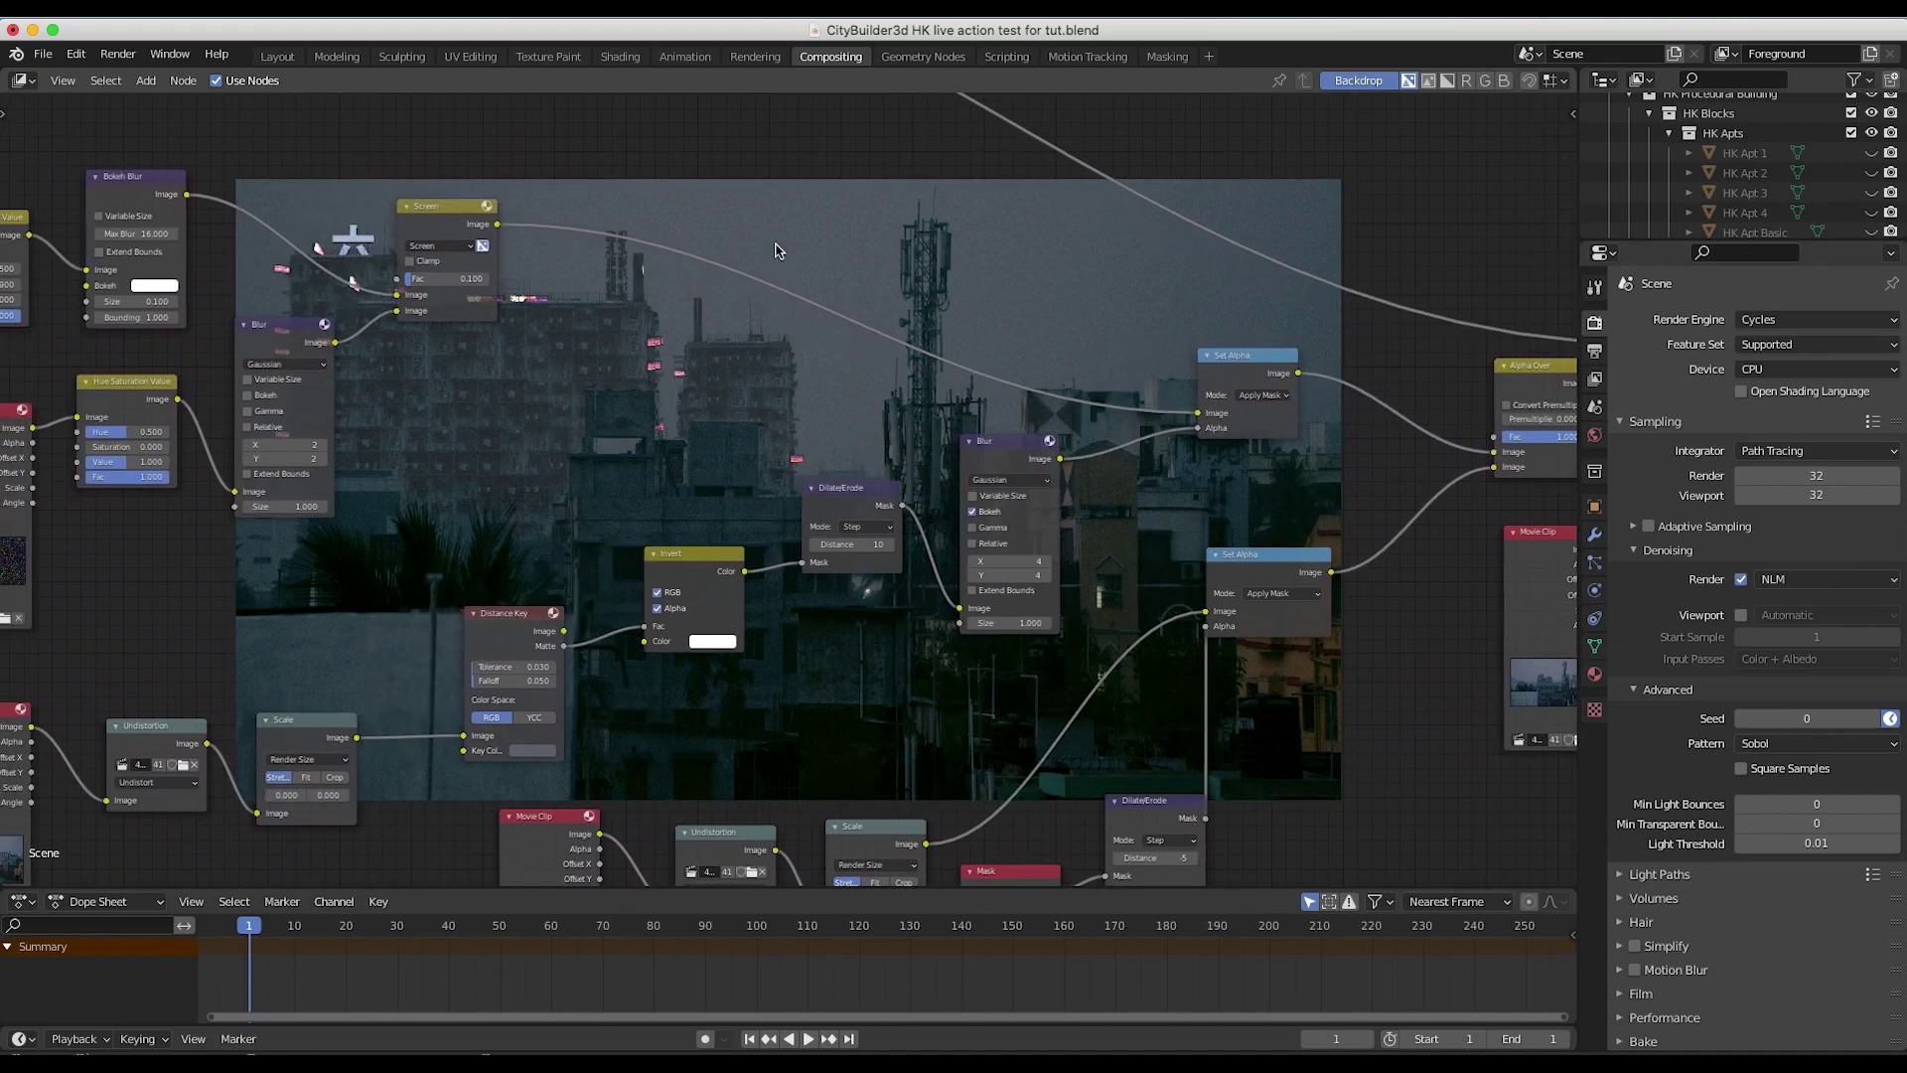
{"action": "scroll", "coordinate": [765, 295], "scroll_direction": "down", "scroll_amount": 2}
{"action": "scroll", "coordinate": [568, 576], "scroll_direction": "down", "scroll_amount": 2}
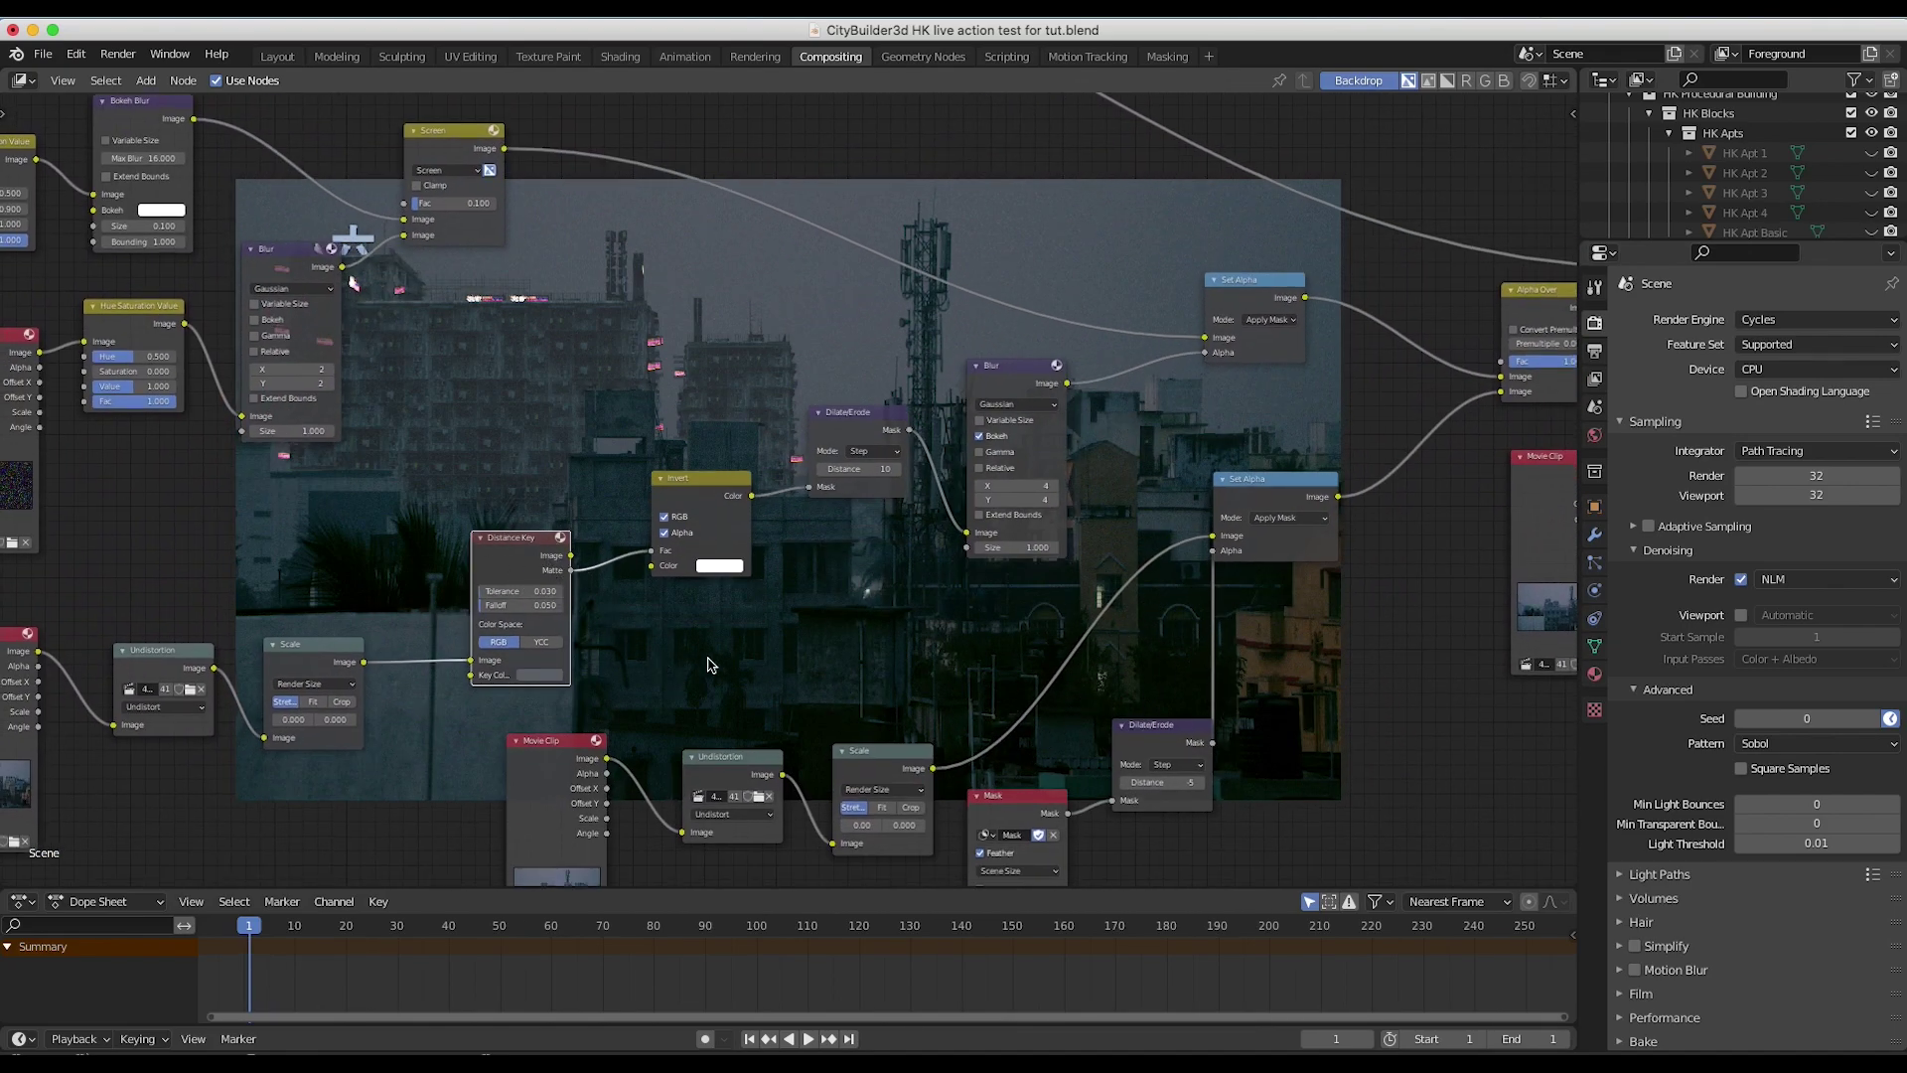
{"action": "scroll", "coordinate": [708, 665], "scroll_direction": "right", "scroll_amount": 5}
{"action": "scroll", "coordinate": [708, 664], "scroll_direction": "up", "scroll_amount": 3}
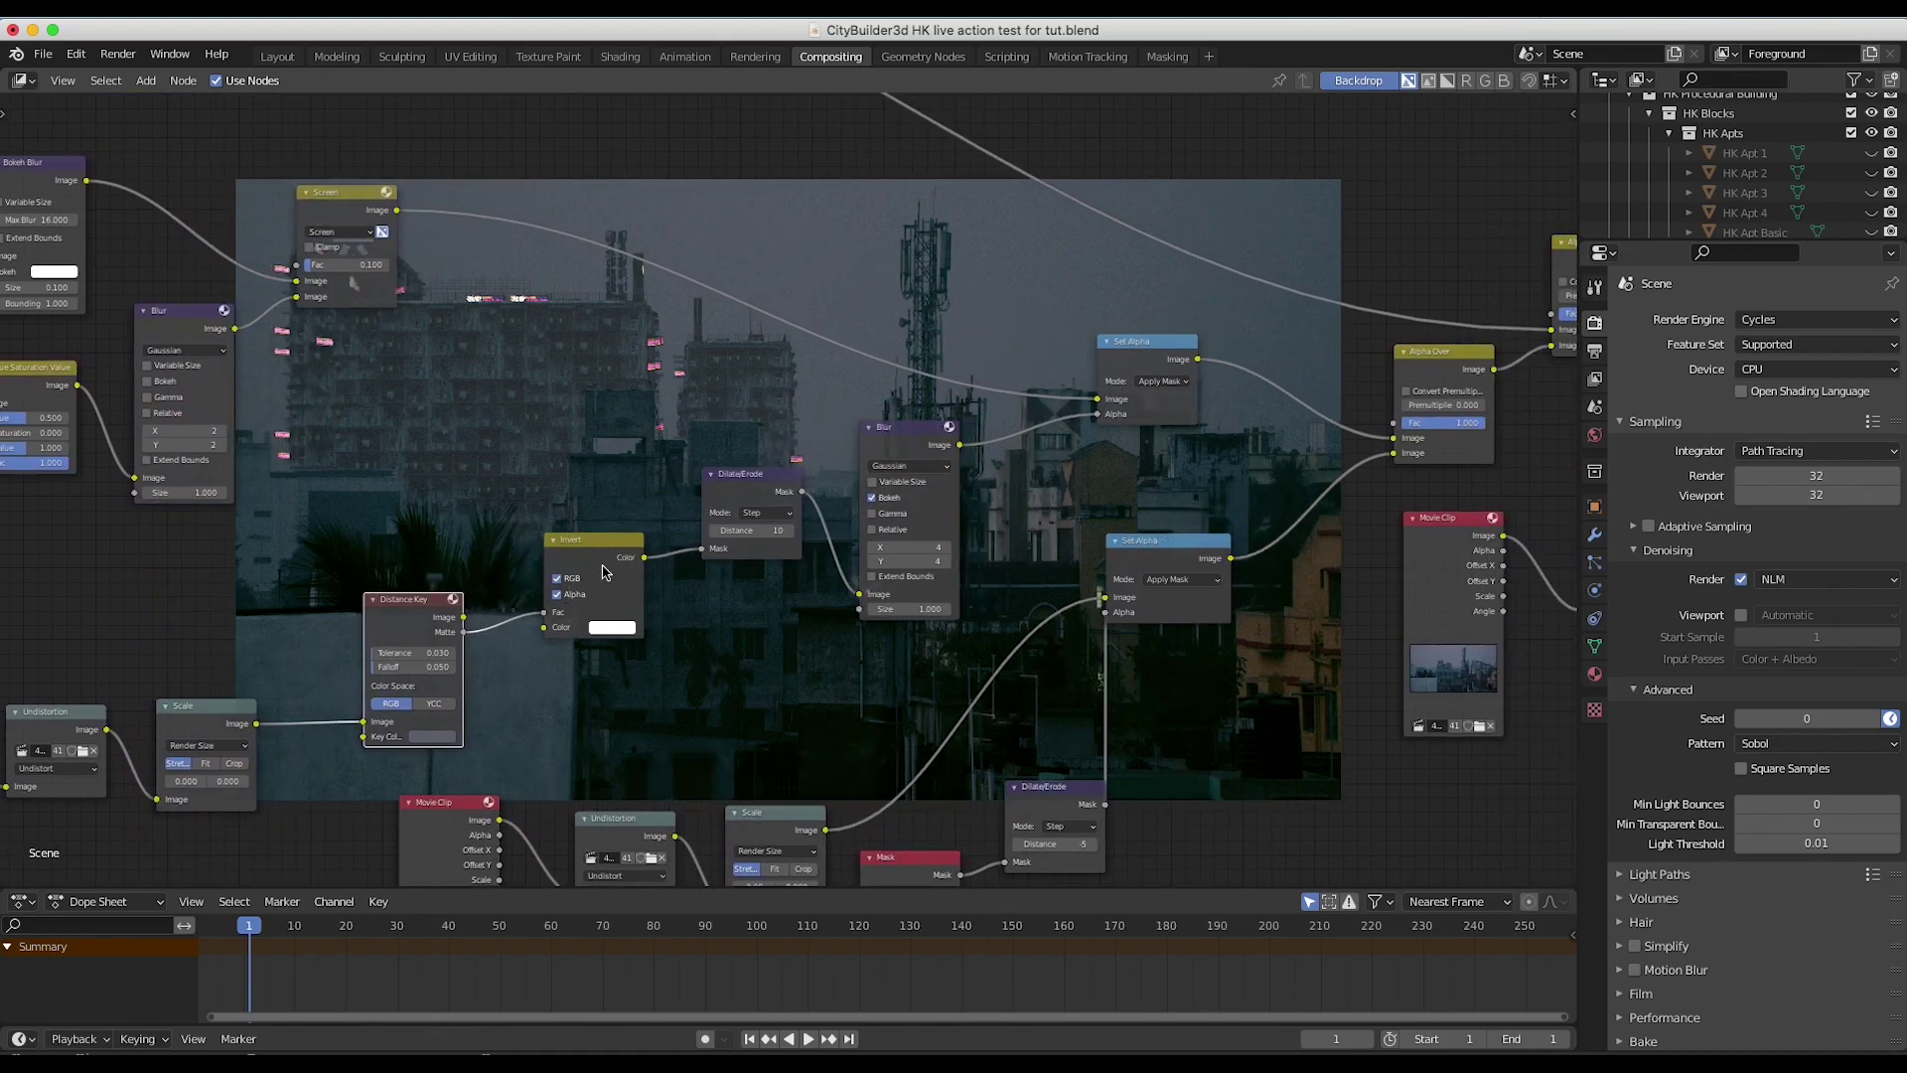
{"action": "scroll", "coordinate": [752, 485], "scroll_direction": "right", "scroll_amount": 4}
{"action": "scroll", "coordinate": [752, 484], "scroll_direction": "up", "scroll_amount": 1}
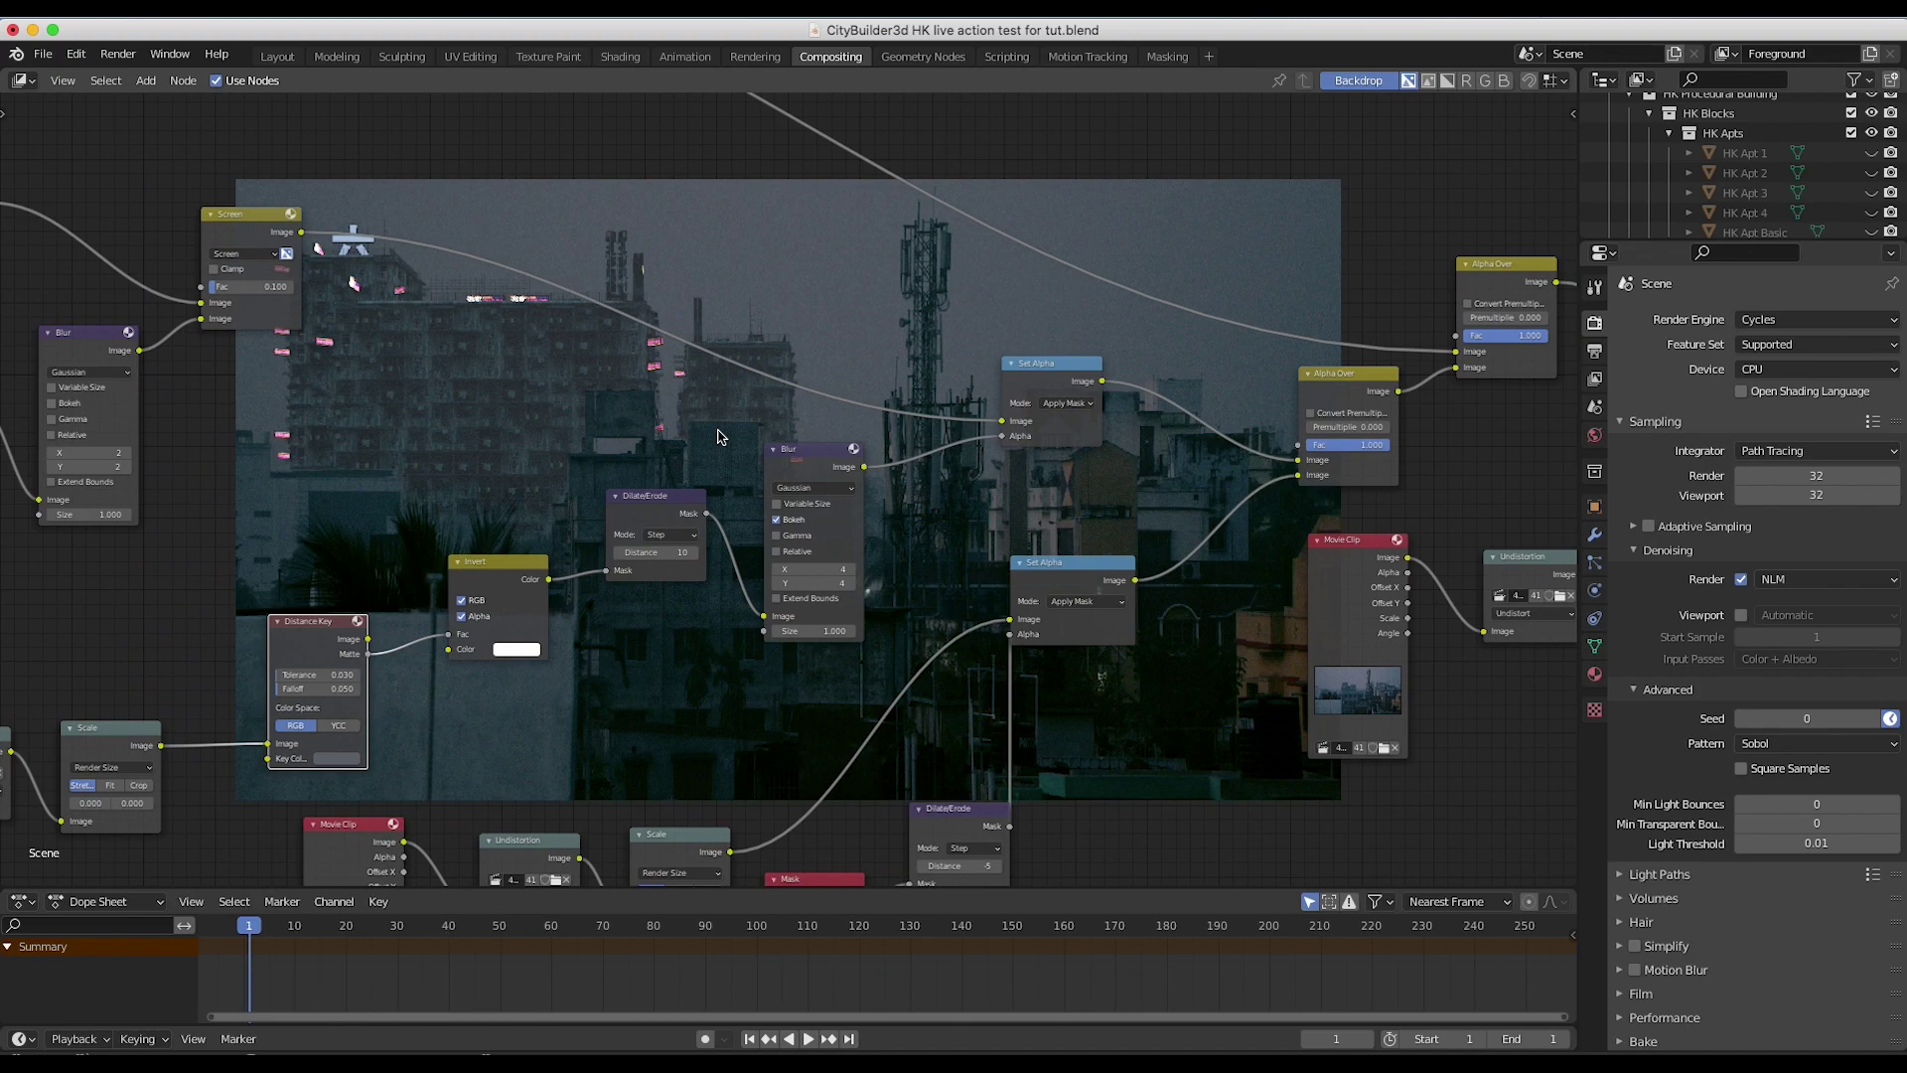
{"action": "scroll", "coordinate": [719, 437], "scroll_direction": "up", "scroll_amount": 2}
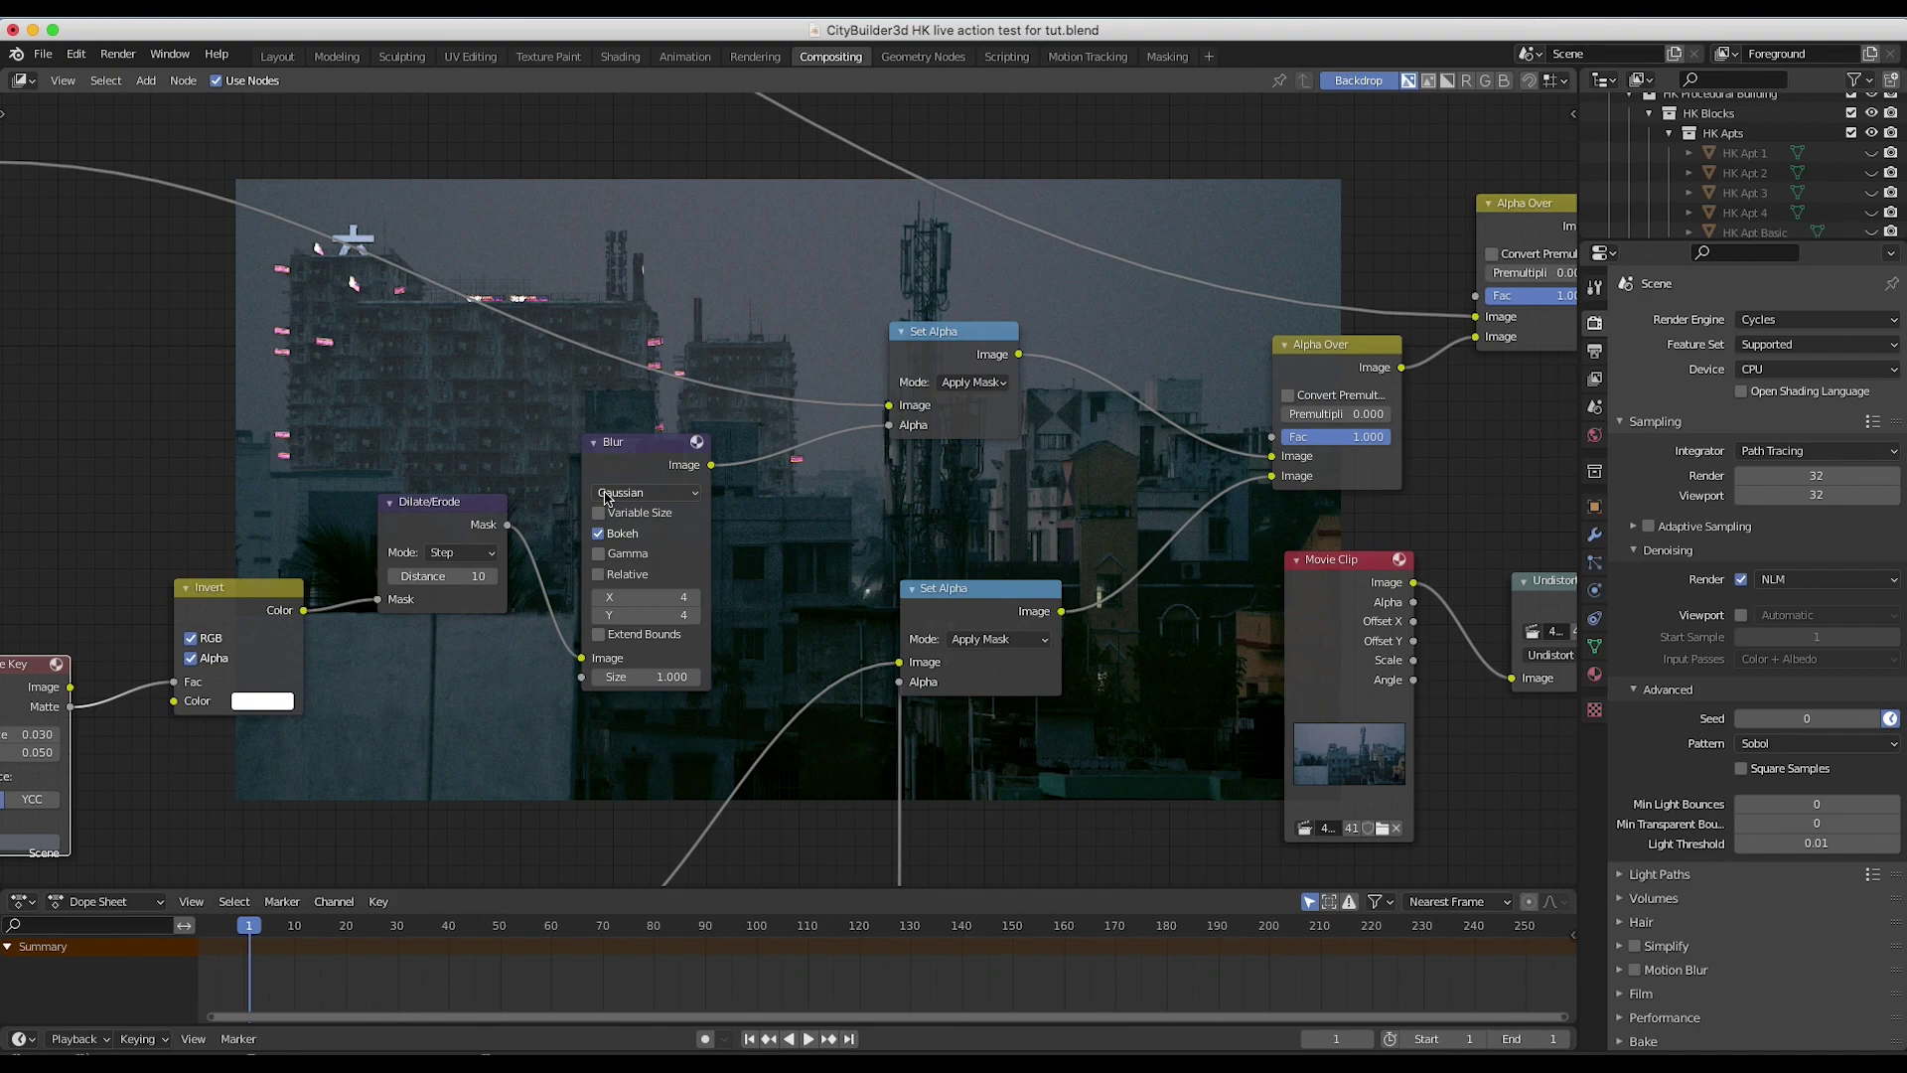
Step: Select the upper Set Alpha node and trace the buildings and matte branches that feed it
{"action": "scroll", "coordinate": [1071, 426], "scroll_direction": "up", "scroll_amount": 1}
{"action": "scroll", "coordinate": [1071, 426], "scroll_direction": "right", "scroll_amount": 2}
{"action": "left_click", "coordinate": [751, 369]}
{"action": "scroll", "coordinate": [752, 372], "scroll_direction": "down", "scroll_amount": 5}
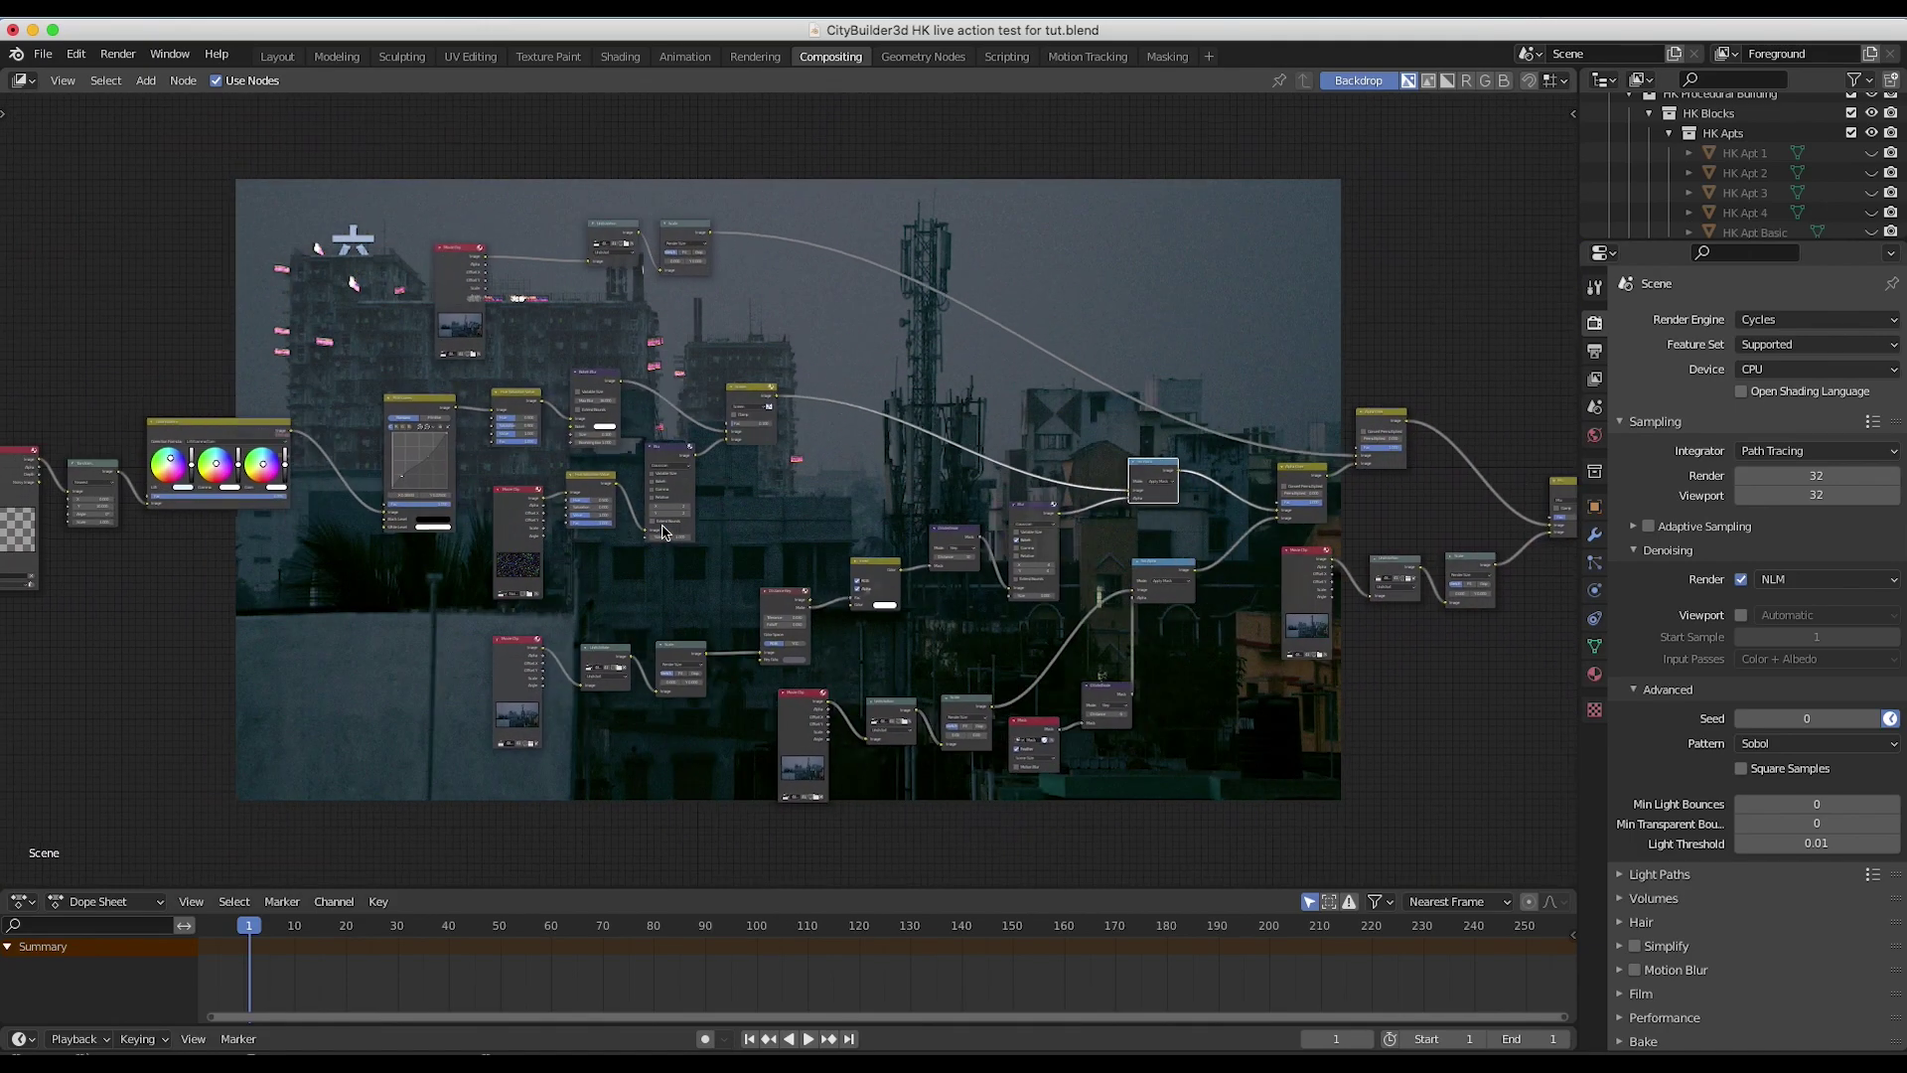
{"action": "scroll", "coordinate": [1119, 529], "scroll_direction": "up", "scroll_amount": 6}
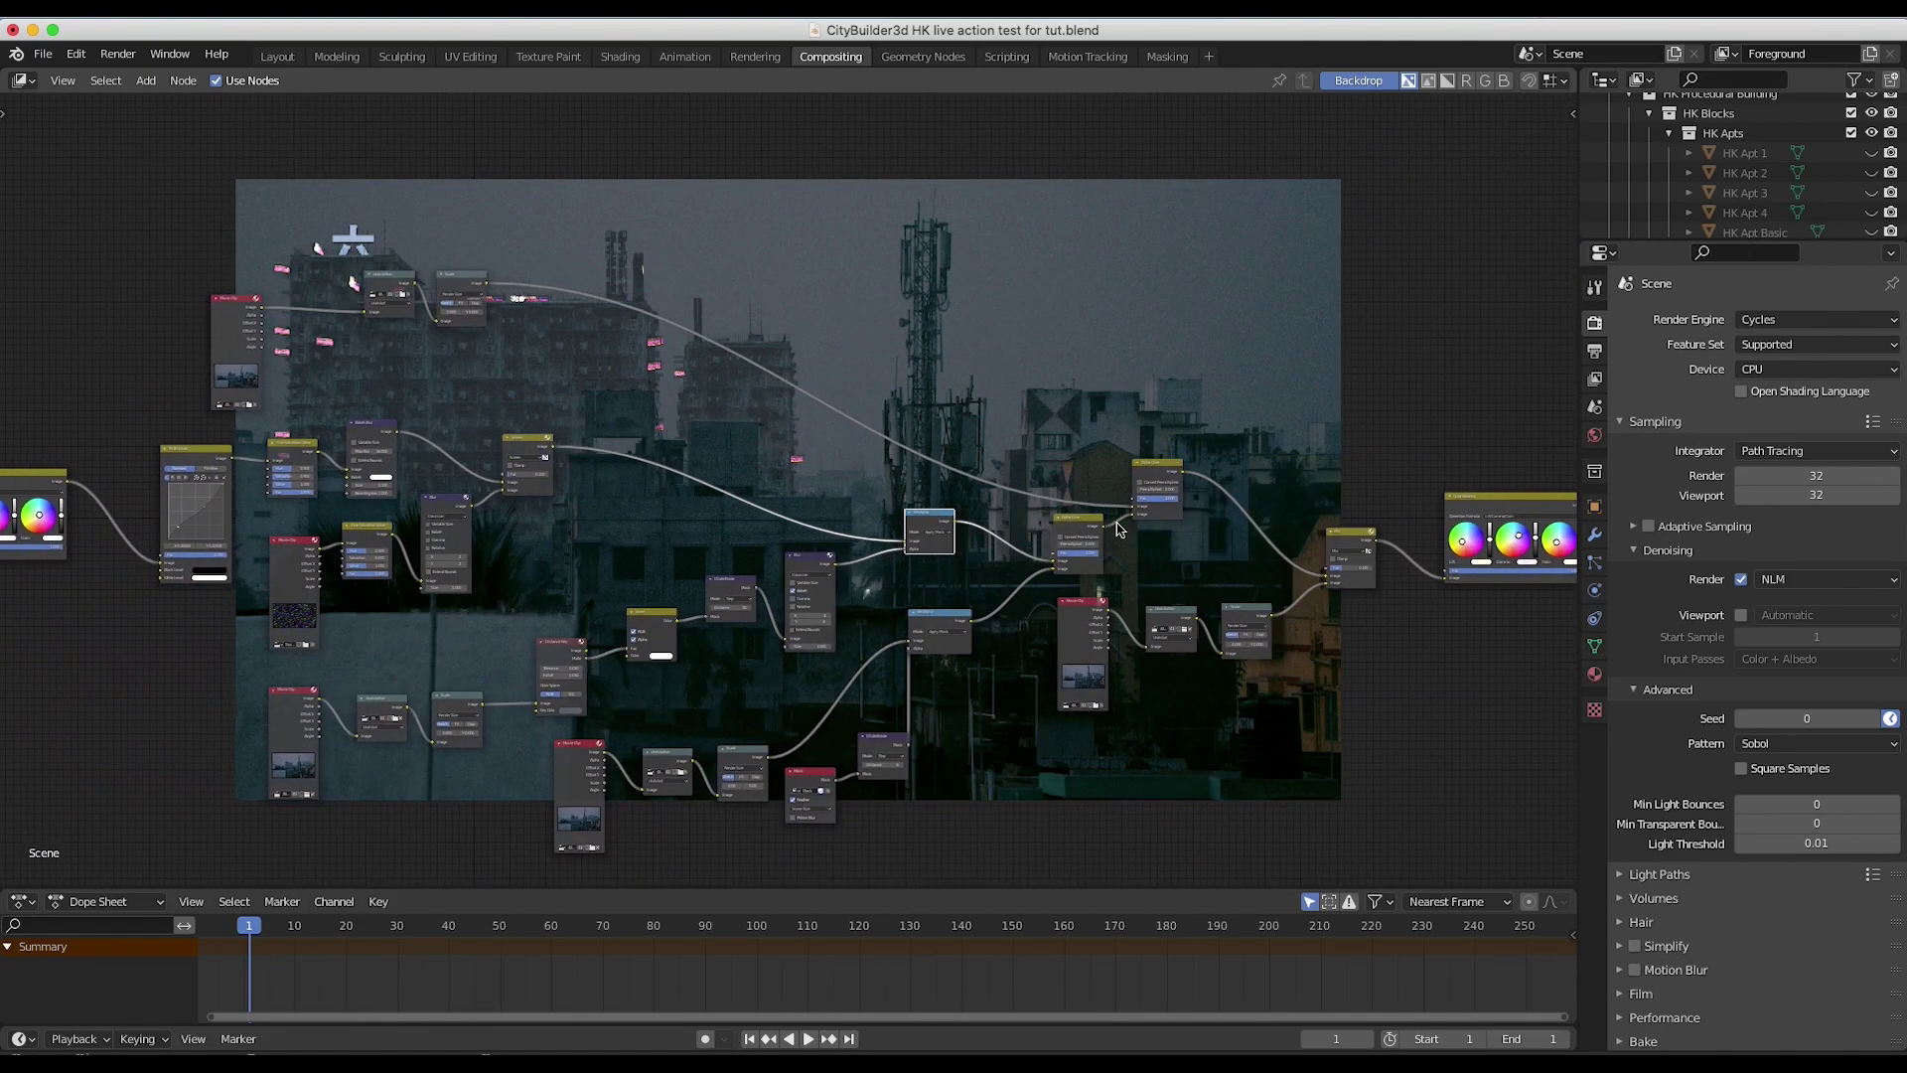
{"action": "scroll", "coordinate": [1033, 437], "scroll_direction": "up", "scroll_amount": 3}
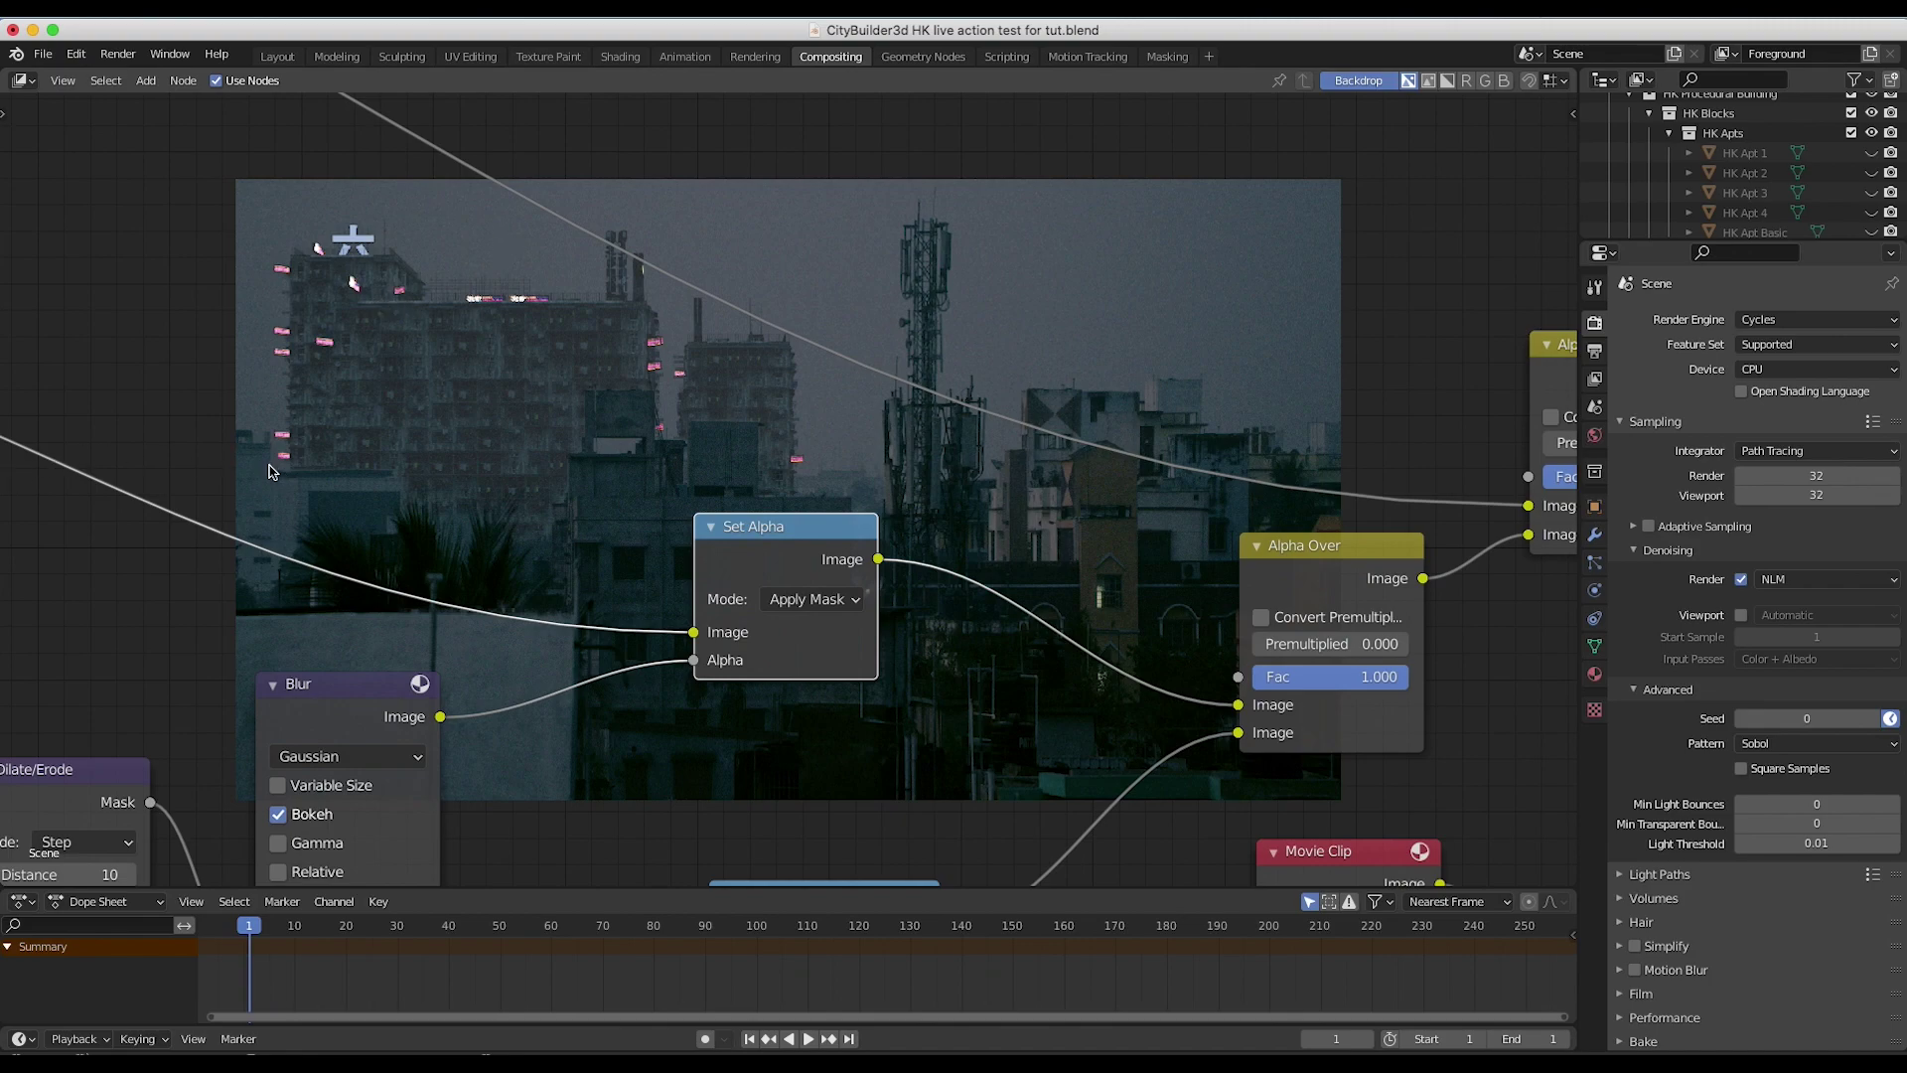
Step: Compare the upper Set Alpha node's masked buildings with the foreground rooftops and sky in the backdrop
{"action": "middle_click_drag", "start_coordinate": [125, 428], "coordinate": [183, 444]}
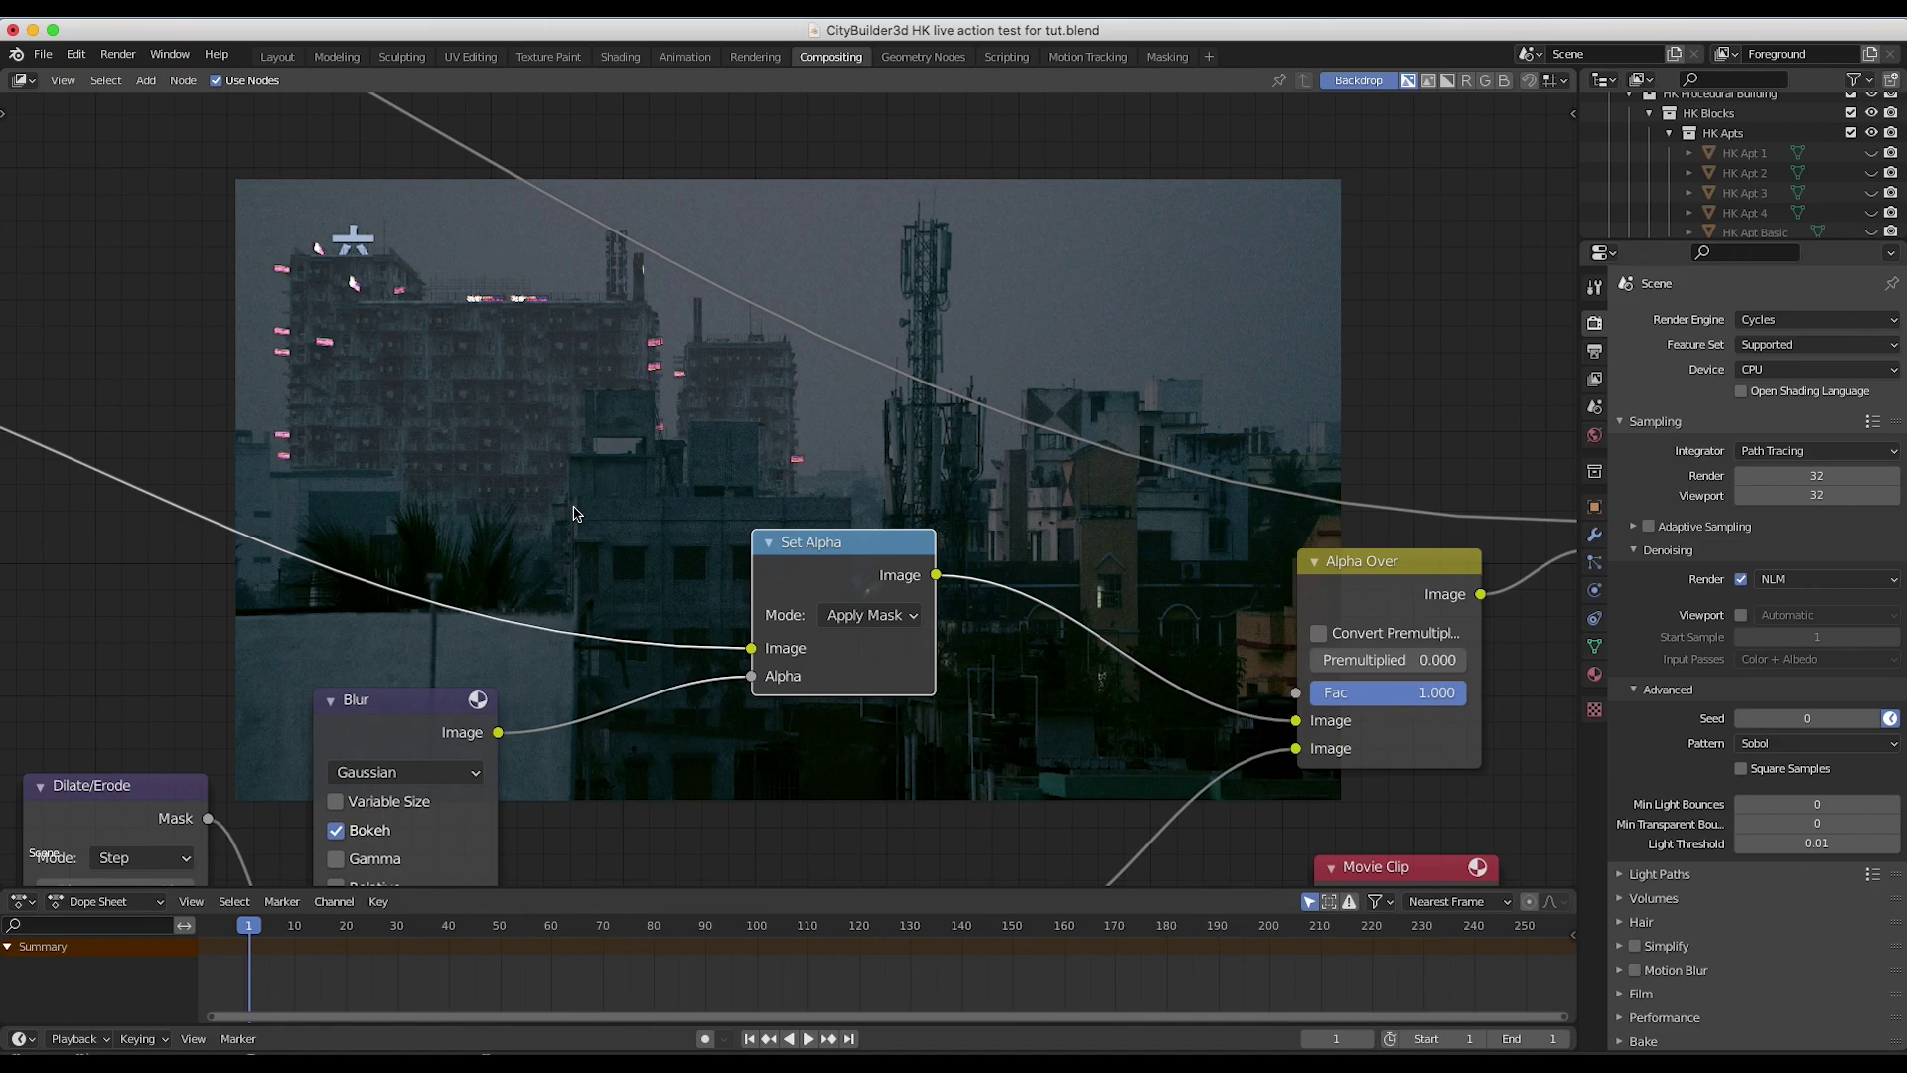
{"action": "scroll", "coordinate": [572, 516], "scroll_direction": "down", "scroll_amount": 3}
{"action": "left_click", "coordinate": [679, 394]}
{"action": "scroll", "coordinate": [678, 392], "scroll_direction": "up", "scroll_amount": 5}
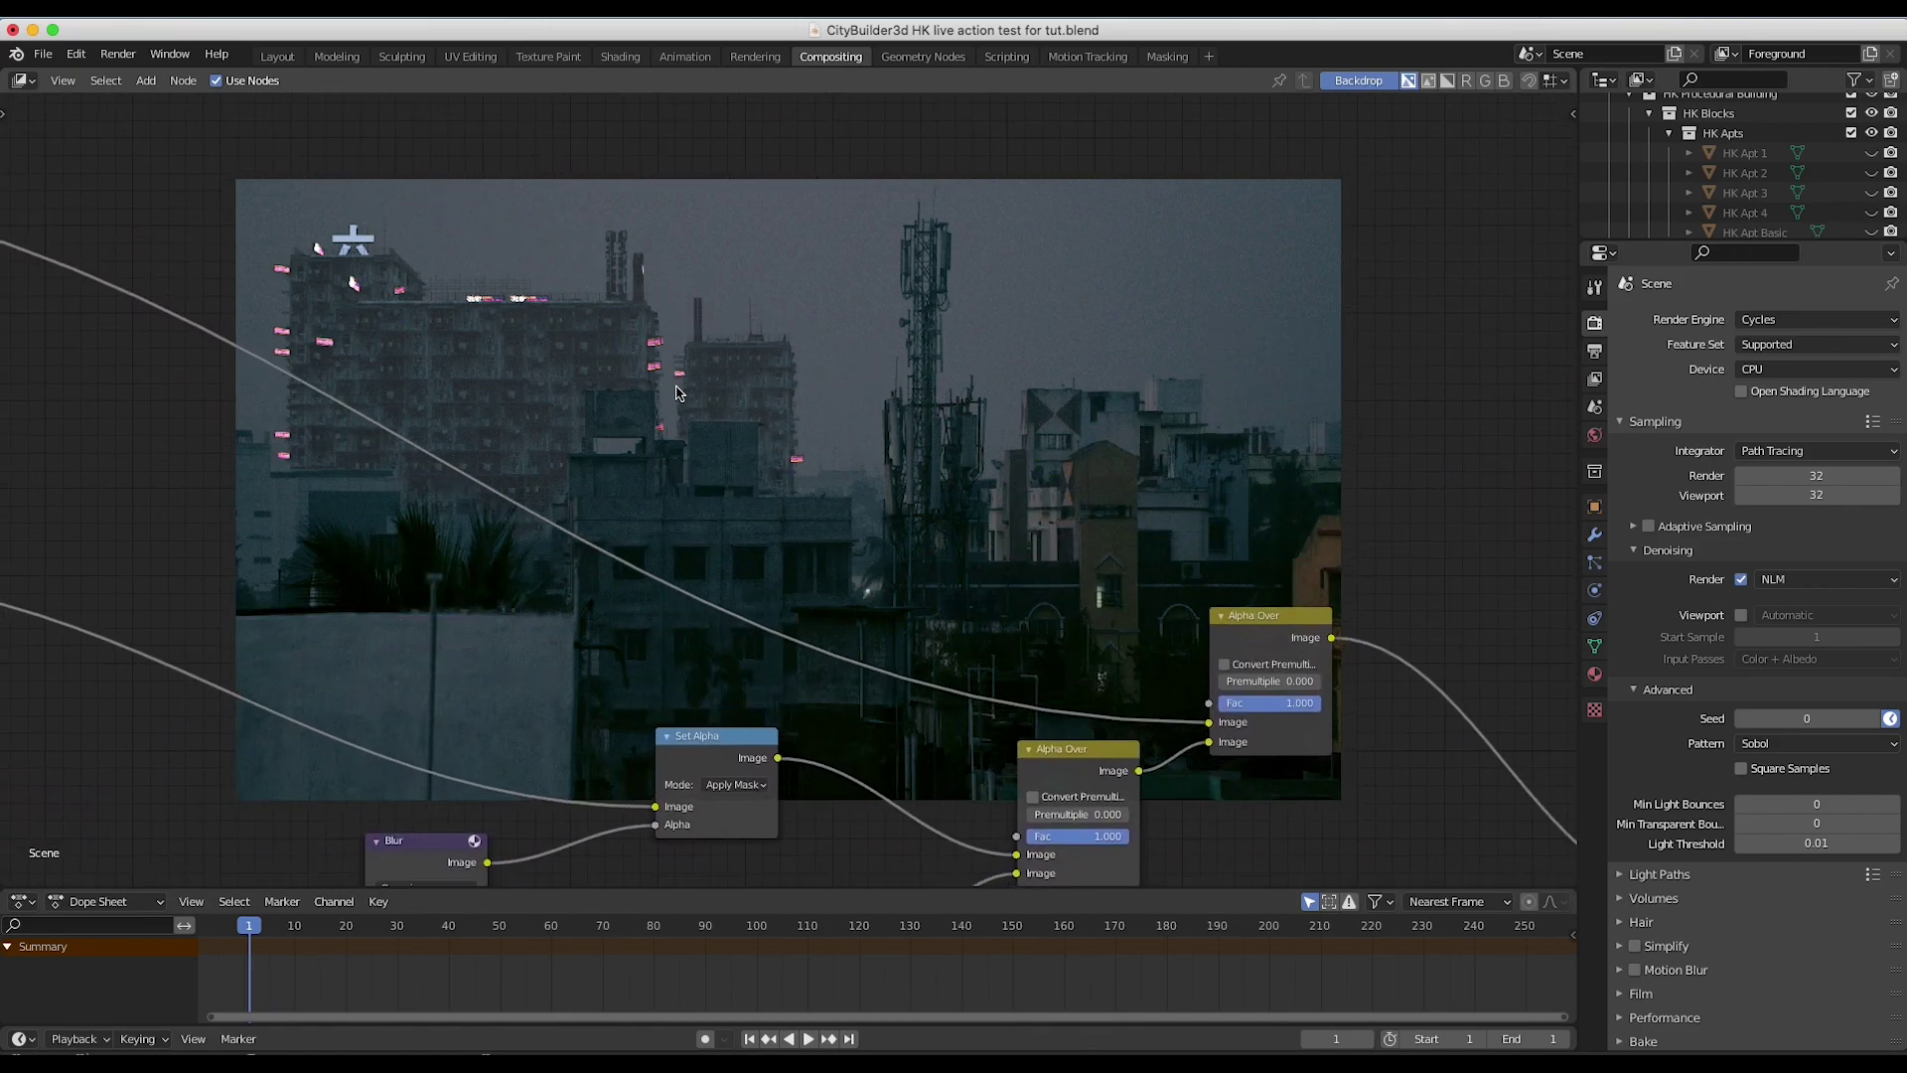
{"action": "scroll", "coordinate": [679, 392], "scroll_direction": "left", "scroll_amount": 3}
{"action": "scroll", "coordinate": [678, 392], "scroll_direction": "up", "scroll_amount": 2}
{"action": "middle_click_drag", "start_coordinate": [678, 392], "coordinate": [553, 490]}
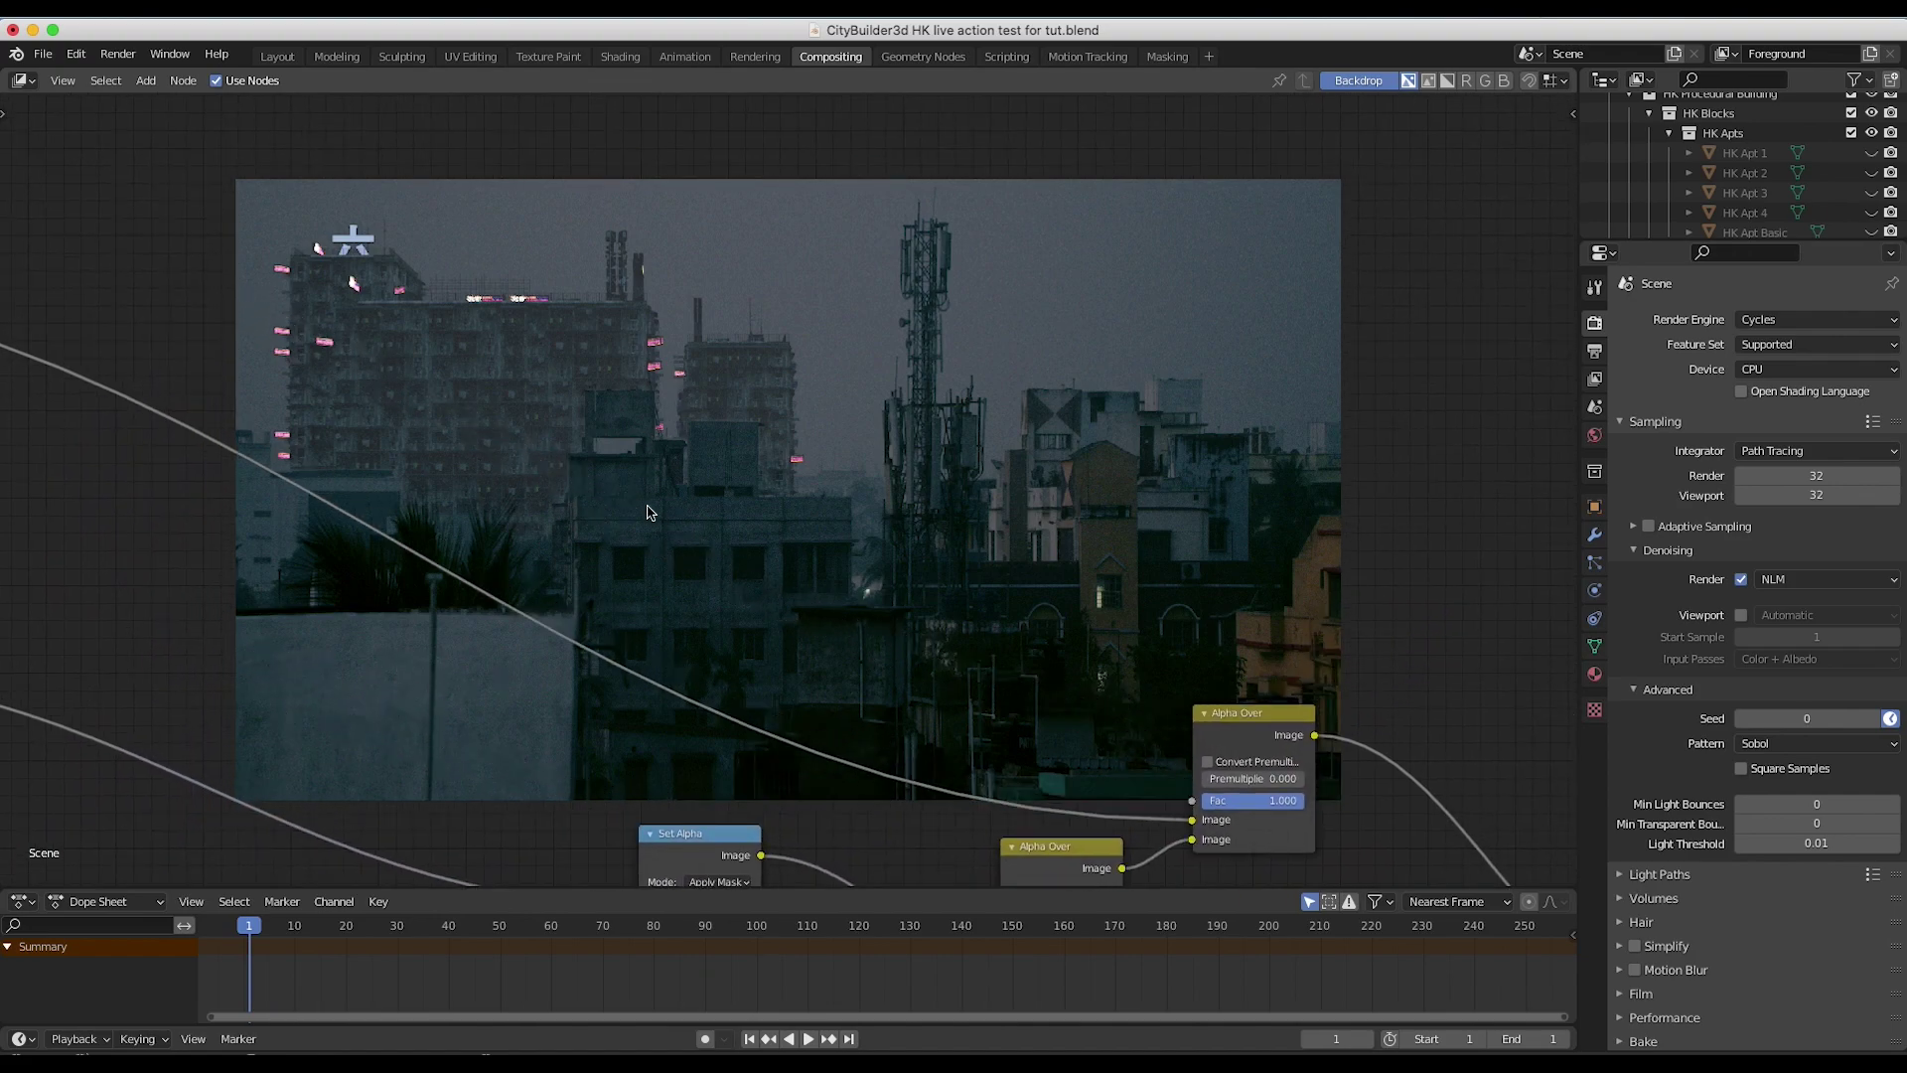
{"action": "scroll", "coordinate": [826, 564], "scroll_direction": "down", "scroll_amount": 5}
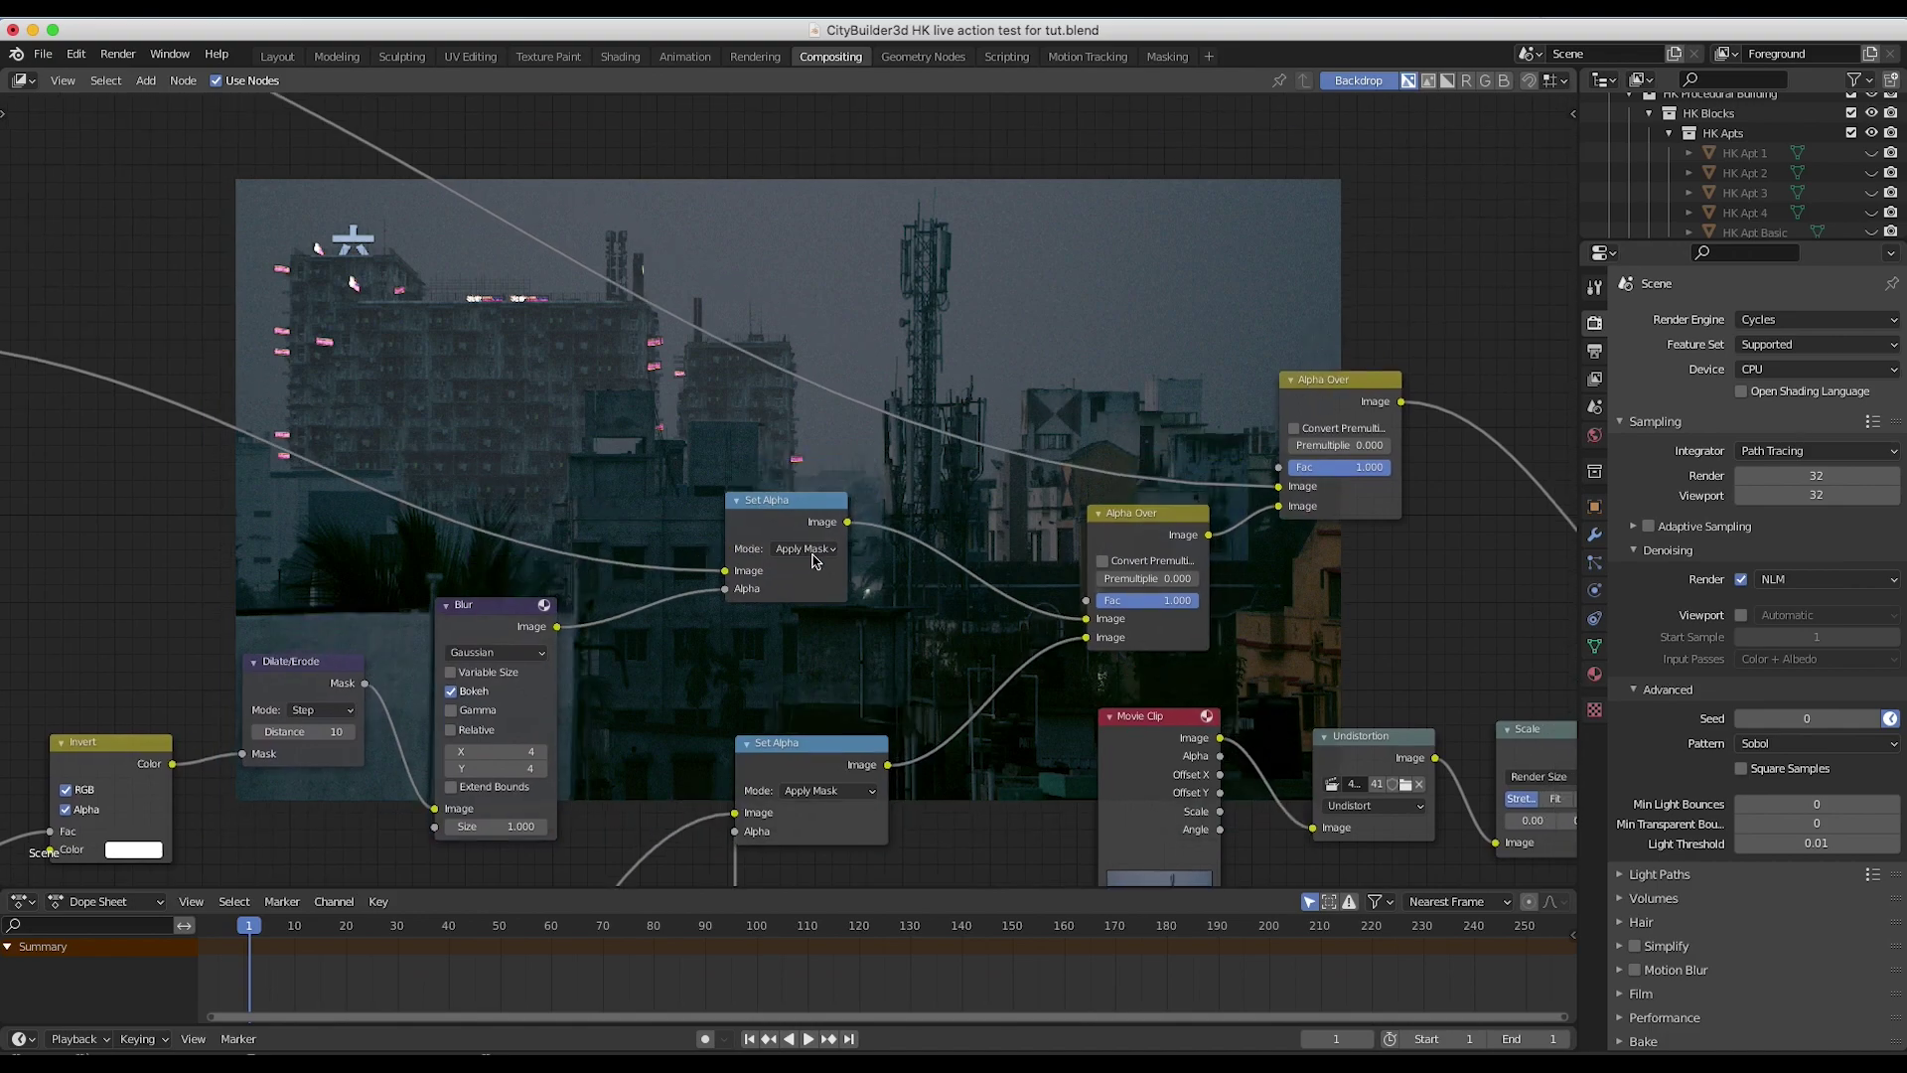
{"action": "scroll", "coordinate": [711, 474], "scroll_direction": "up", "scroll_amount": 3}
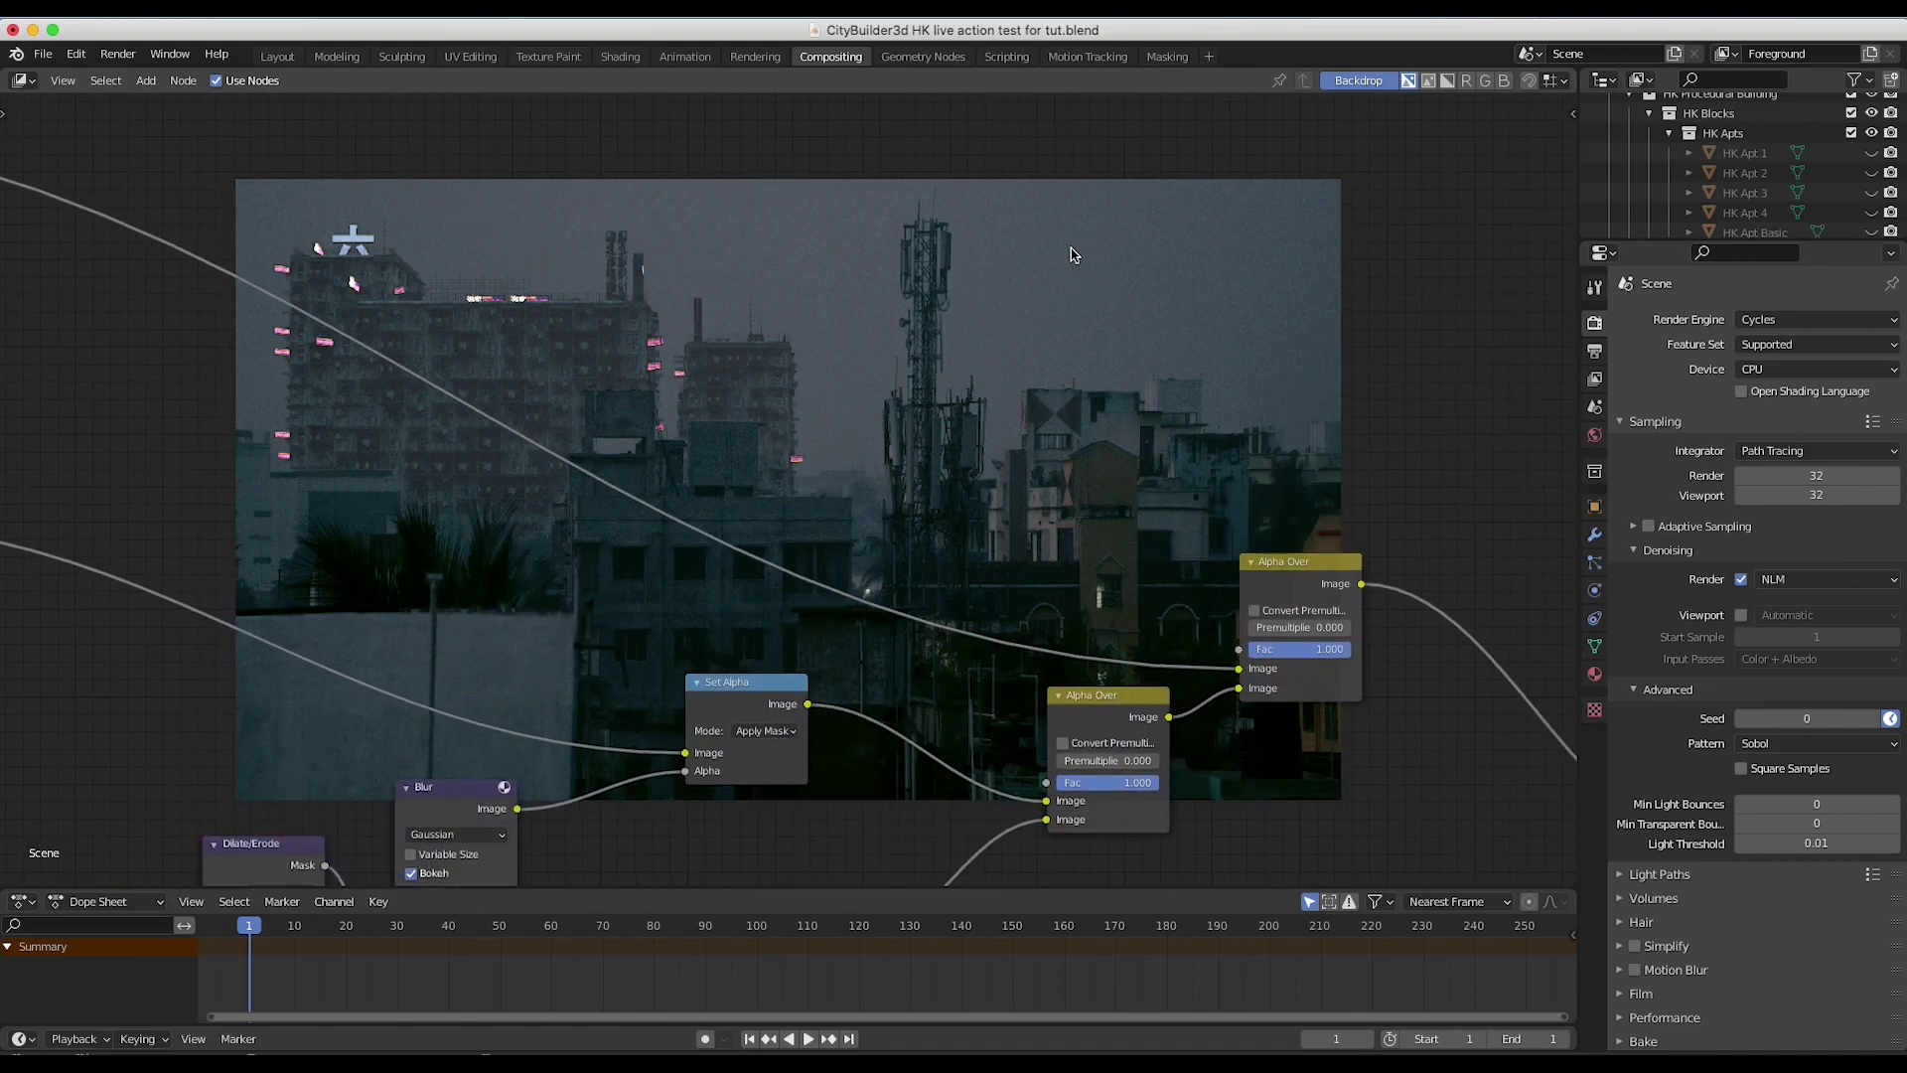
Step: Add a Viewer node and connect the keying branch's Blur output to it
{"action": "scroll", "coordinate": [893, 417], "scroll_direction": "down", "scroll_amount": 1}
{"action": "scroll", "coordinate": [894, 425], "scroll_direction": "down", "scroll_amount": 5}
{"action": "key", "text": "shift+a"}
{"action": "mouse_move", "coordinate": [752, 620]}
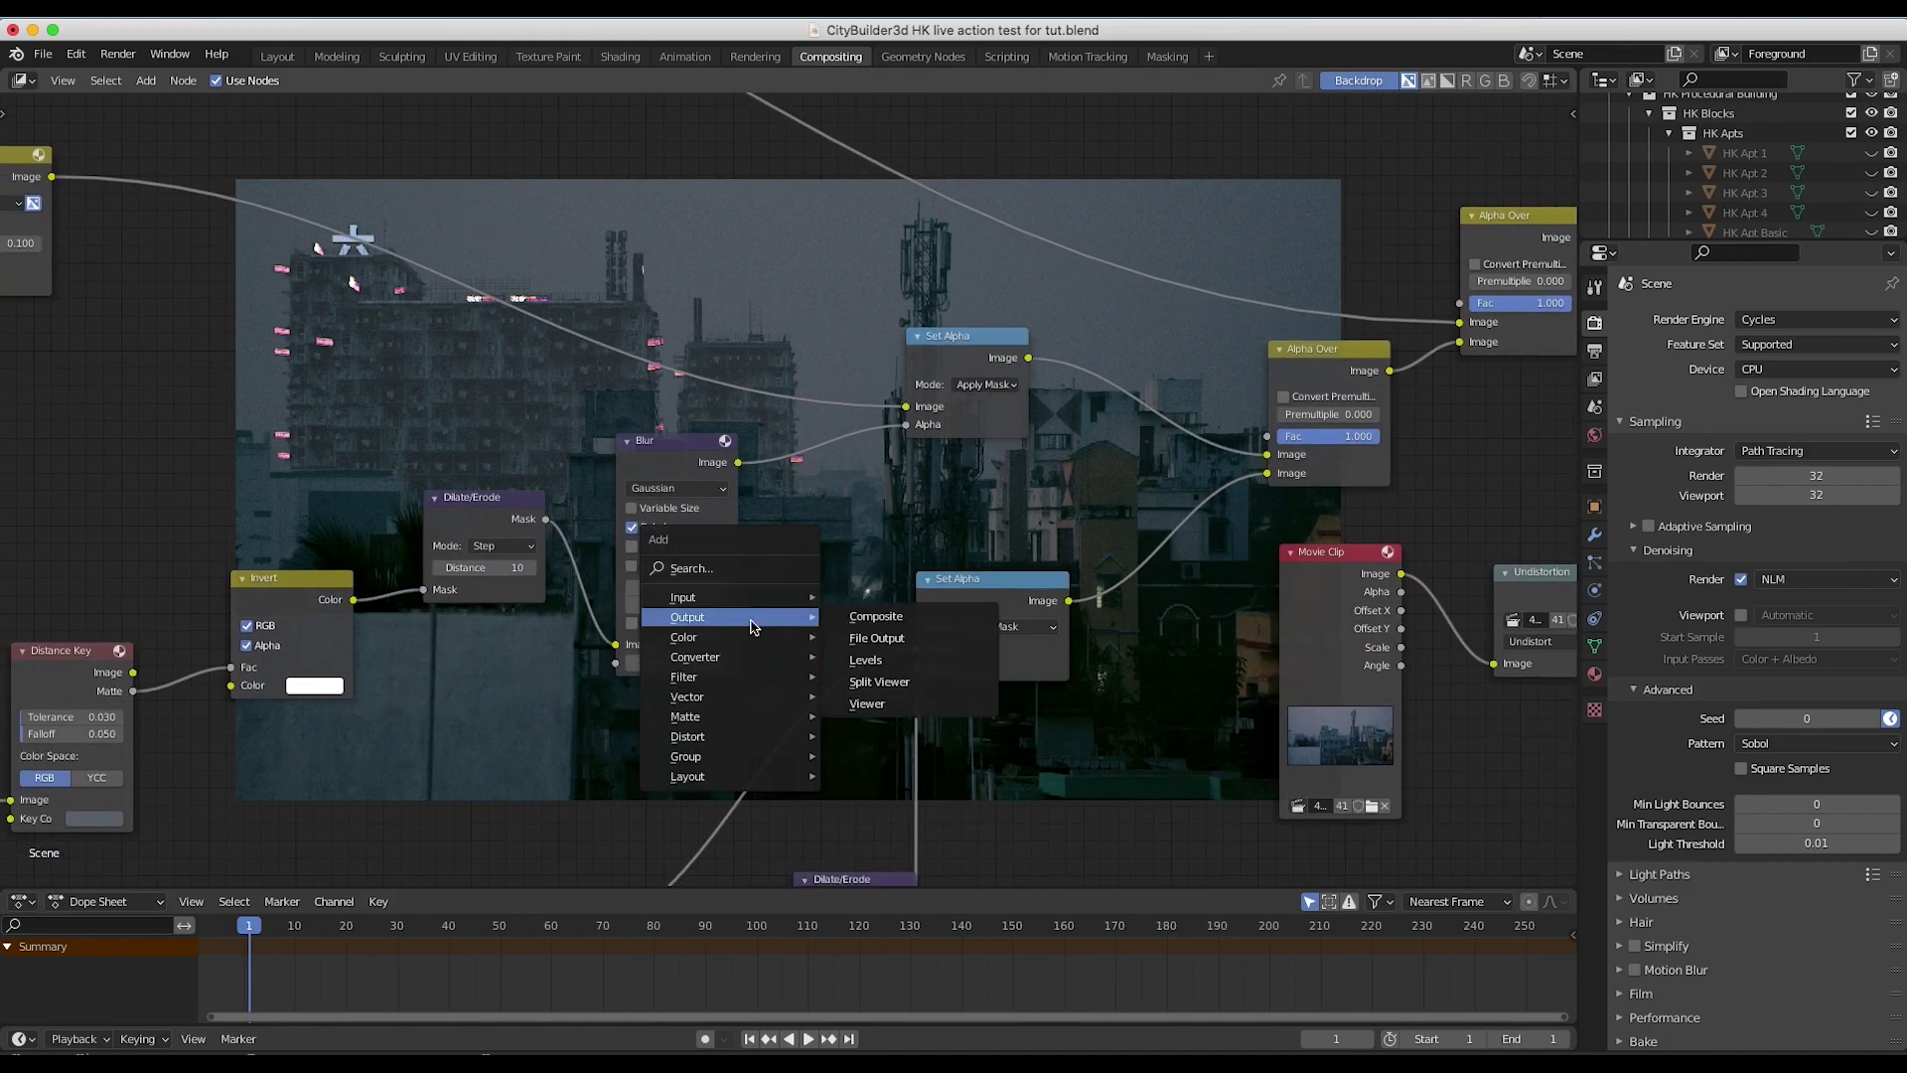
{"action": "left_click", "coordinate": [864, 703]}
{"action": "left_click", "coordinate": [854, 544]}
{"action": "left_click_drag", "start_coordinate": [738, 461], "coordinate": [791, 547]}
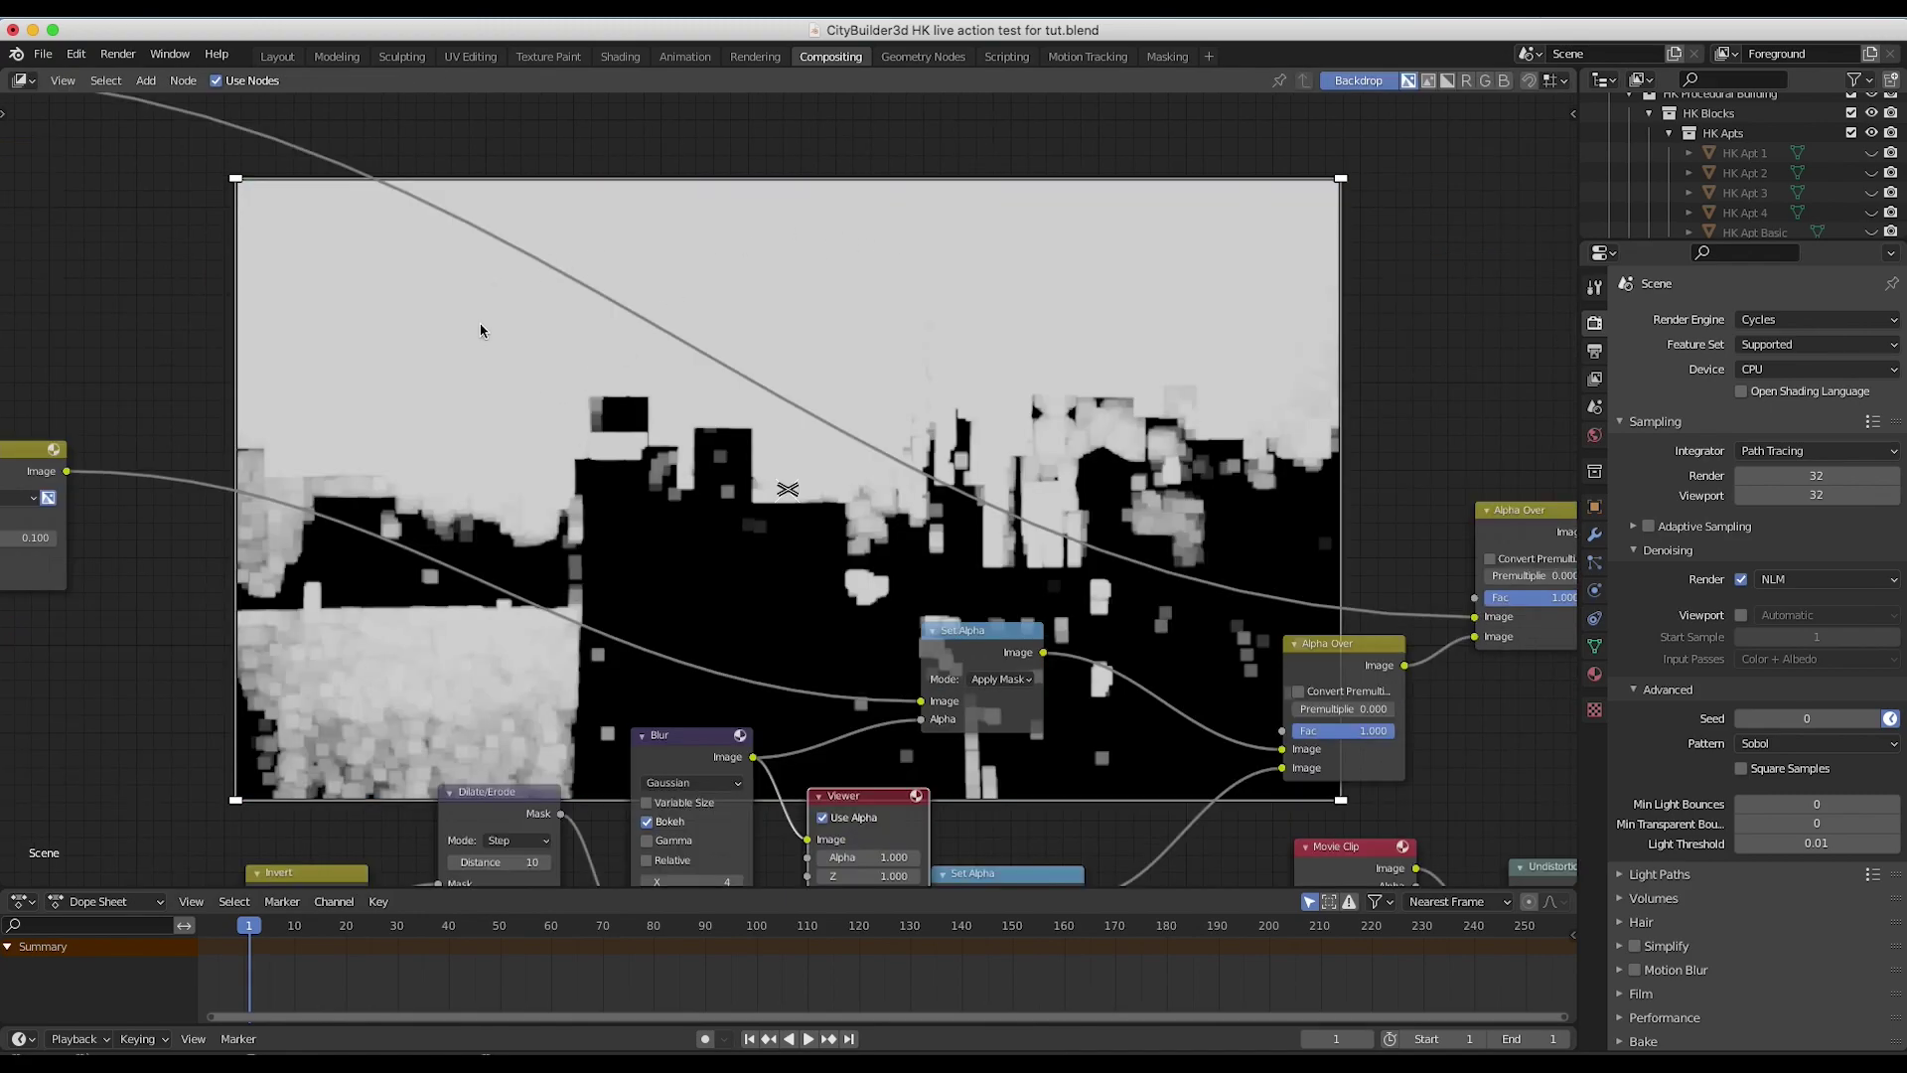
Step: Examine the blurred matte around the rooftops in the backdrop and remove its temporary Viewer node
{"action": "scroll", "coordinate": [407, 718], "scroll_direction": "down", "scroll_amount": 3}
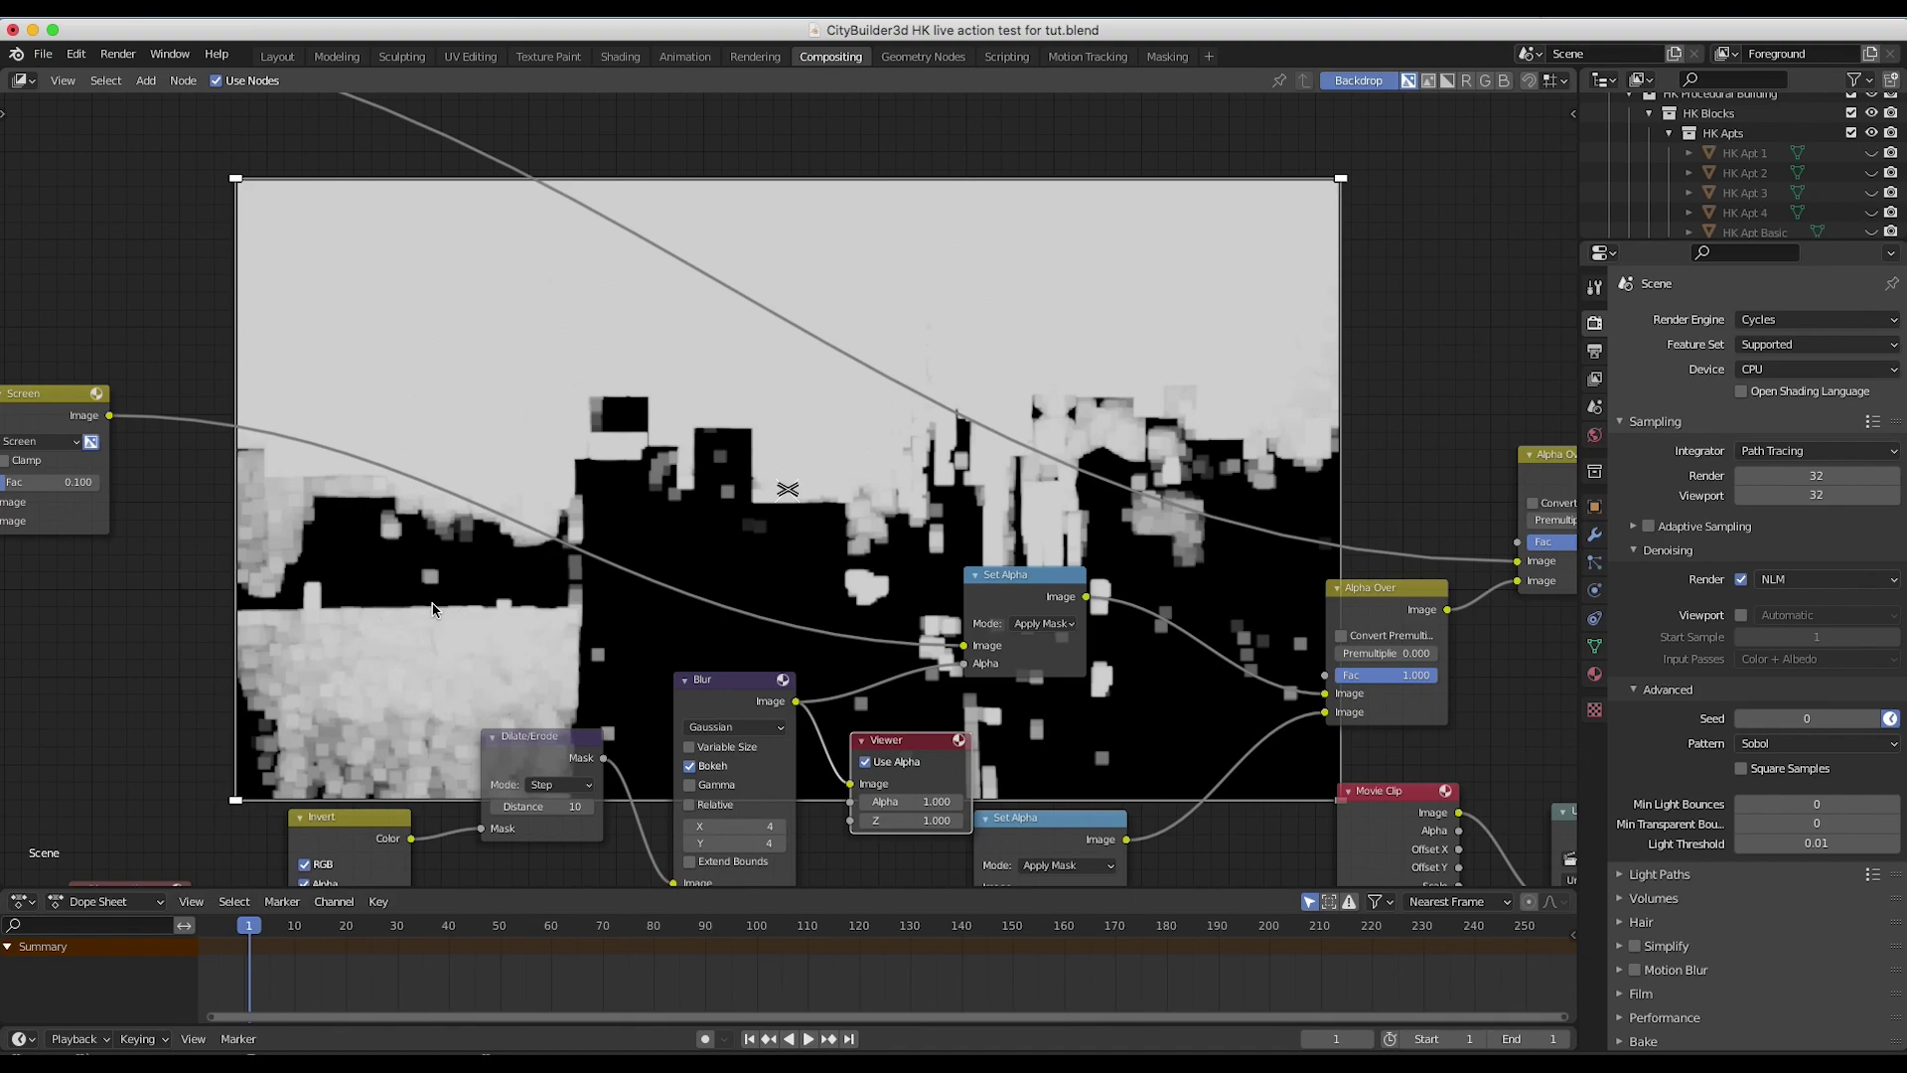
{"action": "scroll", "coordinate": [717, 511], "scroll_direction": "right", "scroll_amount": 5}
{"action": "scroll", "coordinate": [717, 511], "scroll_direction": "down", "scroll_amount": 2}
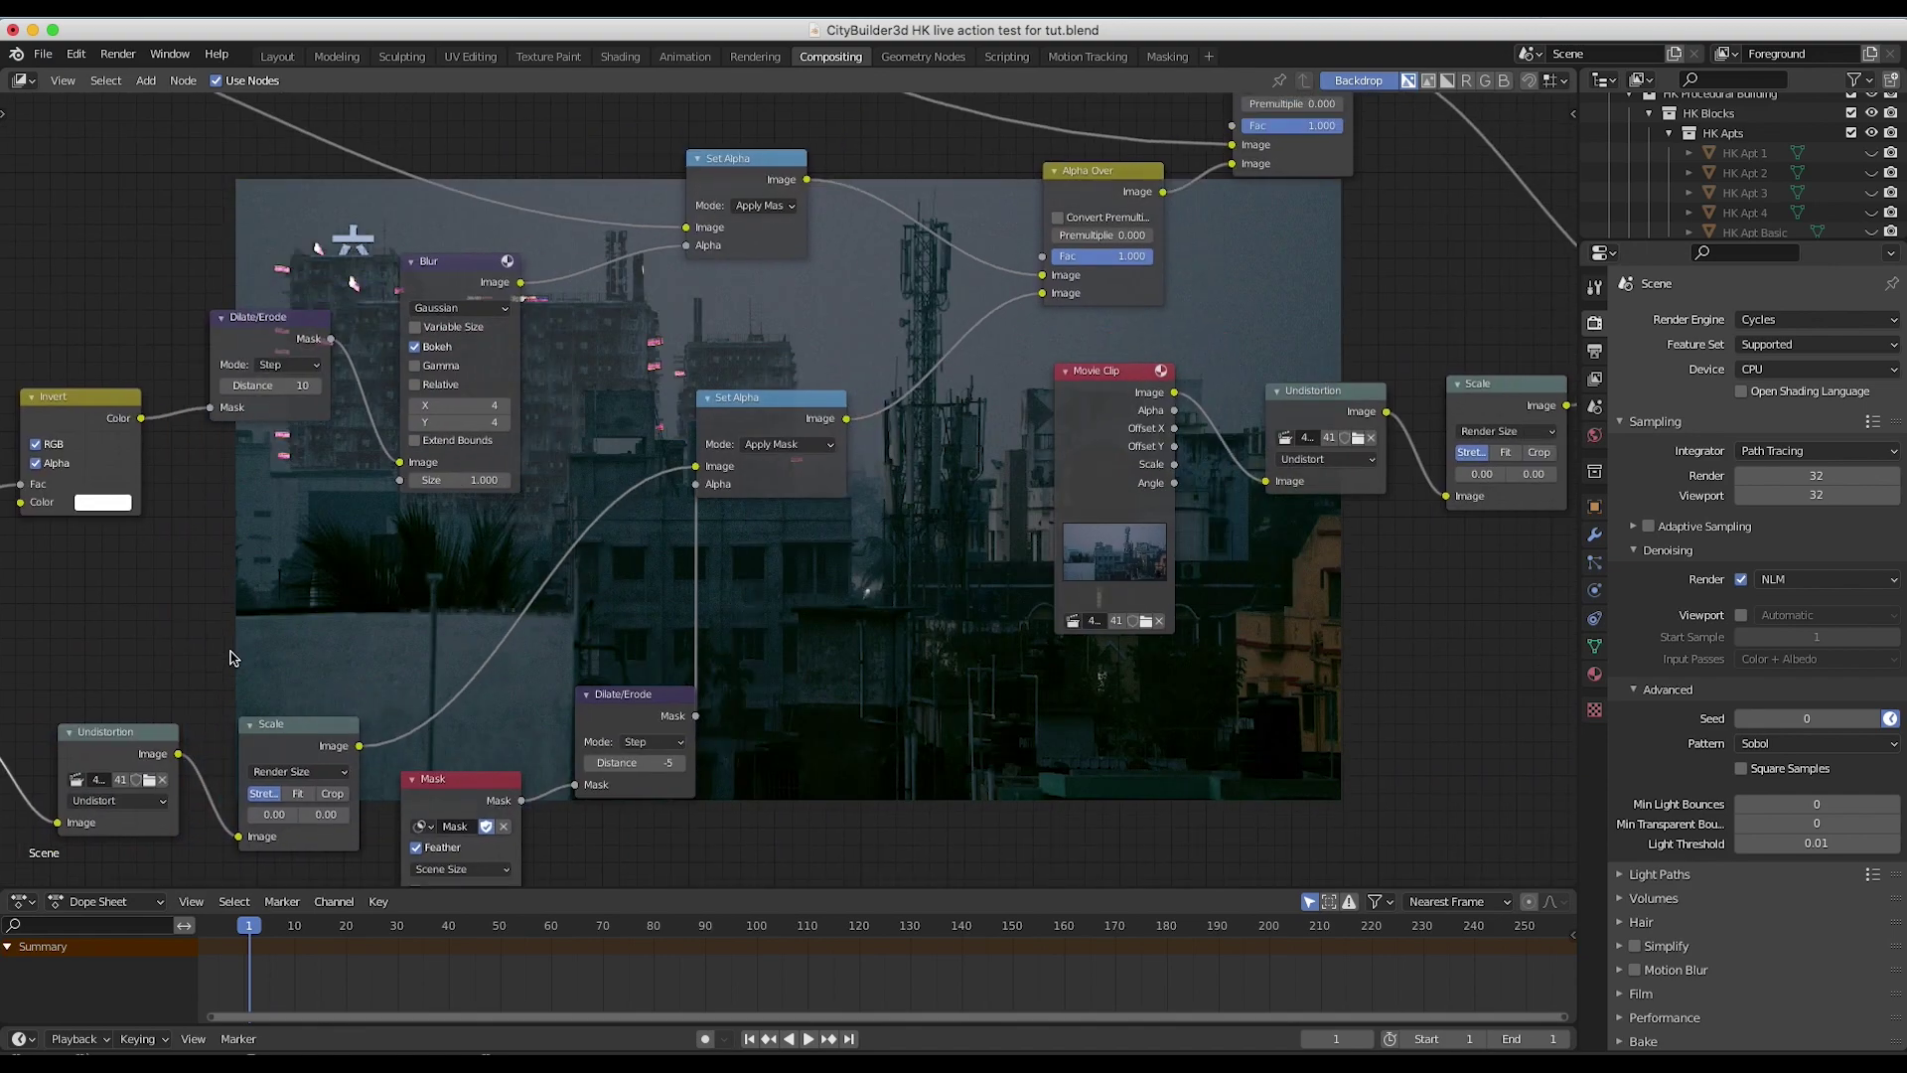
{"action": "scroll", "coordinate": [230, 658], "scroll_direction": "left", "scroll_amount": 8}
{"action": "scroll", "coordinate": [230, 657], "scroll_direction": "down", "scroll_amount": 2}
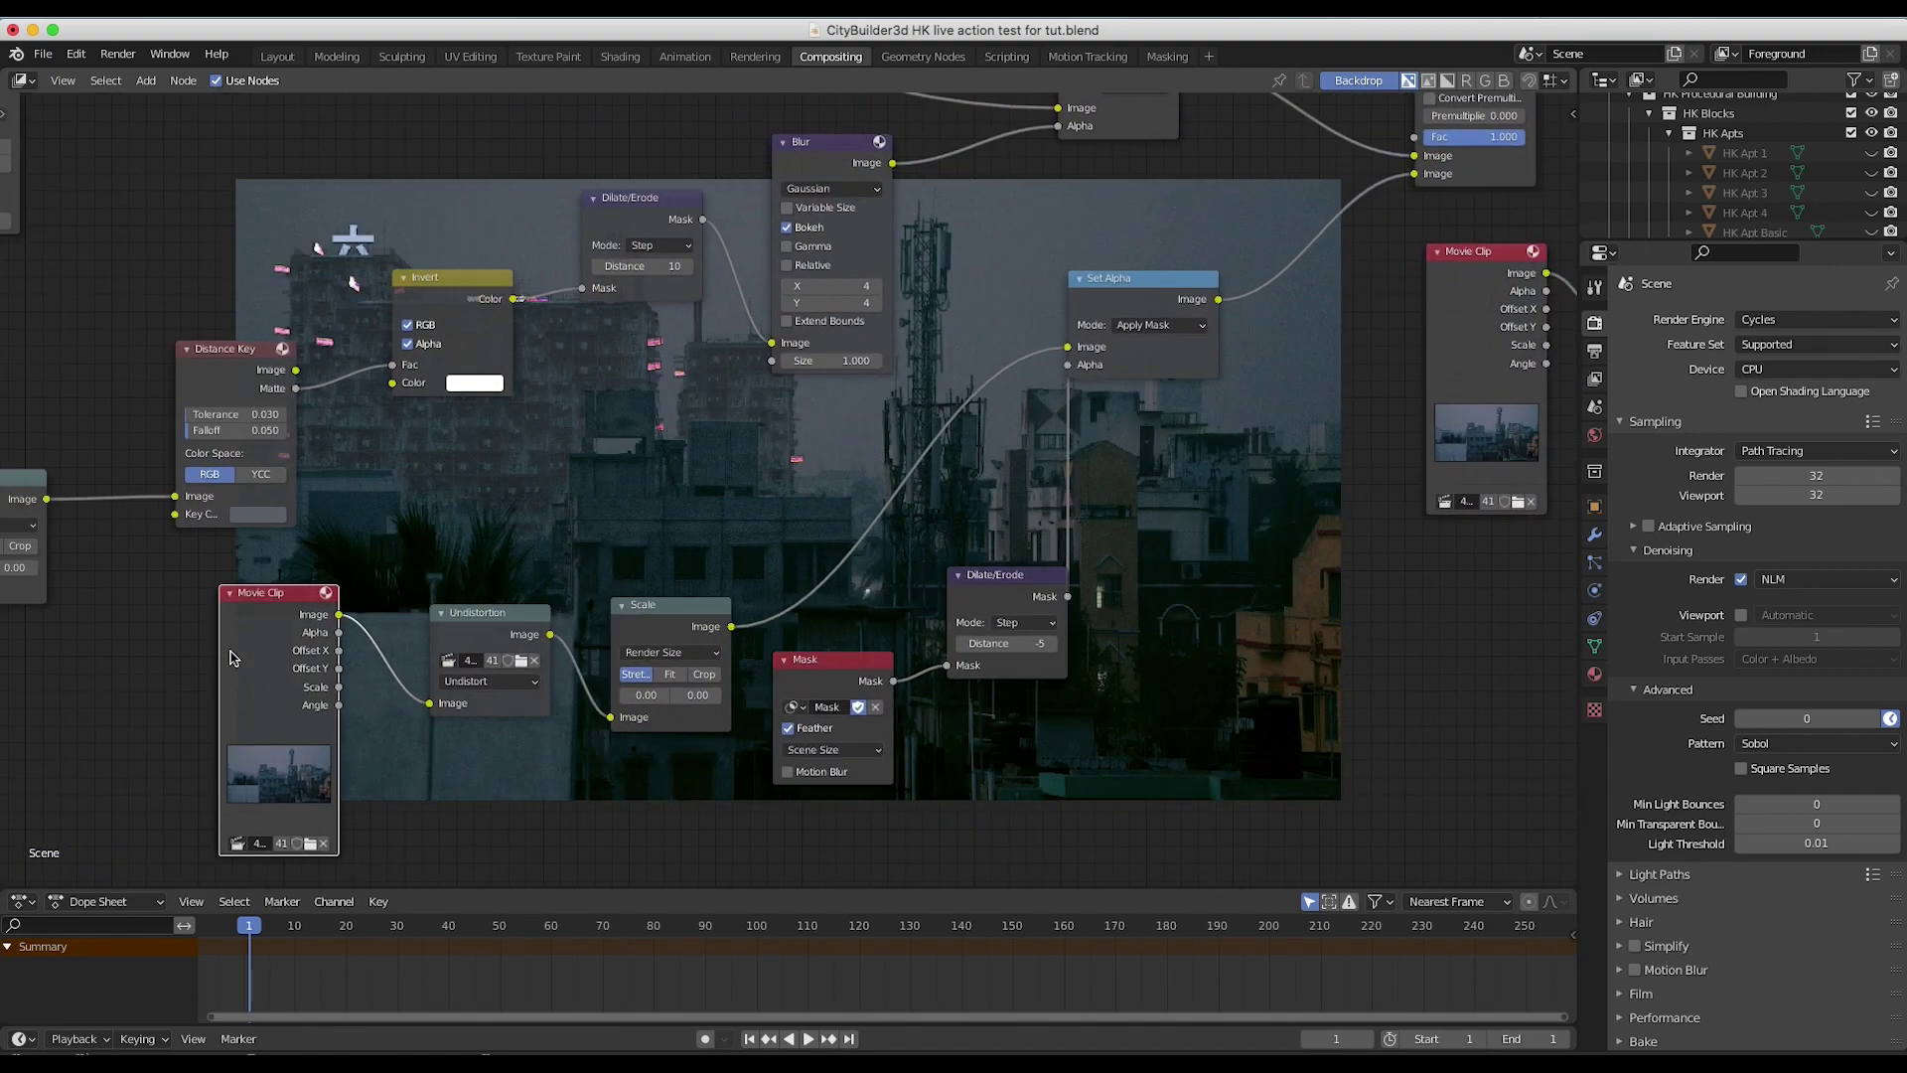
Step: Inspect the lower branch's Movie Clip, Undistortion, Scale, Mask and Dilate/Erode nodes leading into the second Set Alpha
{"action": "scroll", "coordinate": [230, 657], "scroll_direction": "right", "scroll_amount": 4}
{"action": "scroll", "coordinate": [231, 657], "scroll_direction": "down", "scroll_amount": 1}
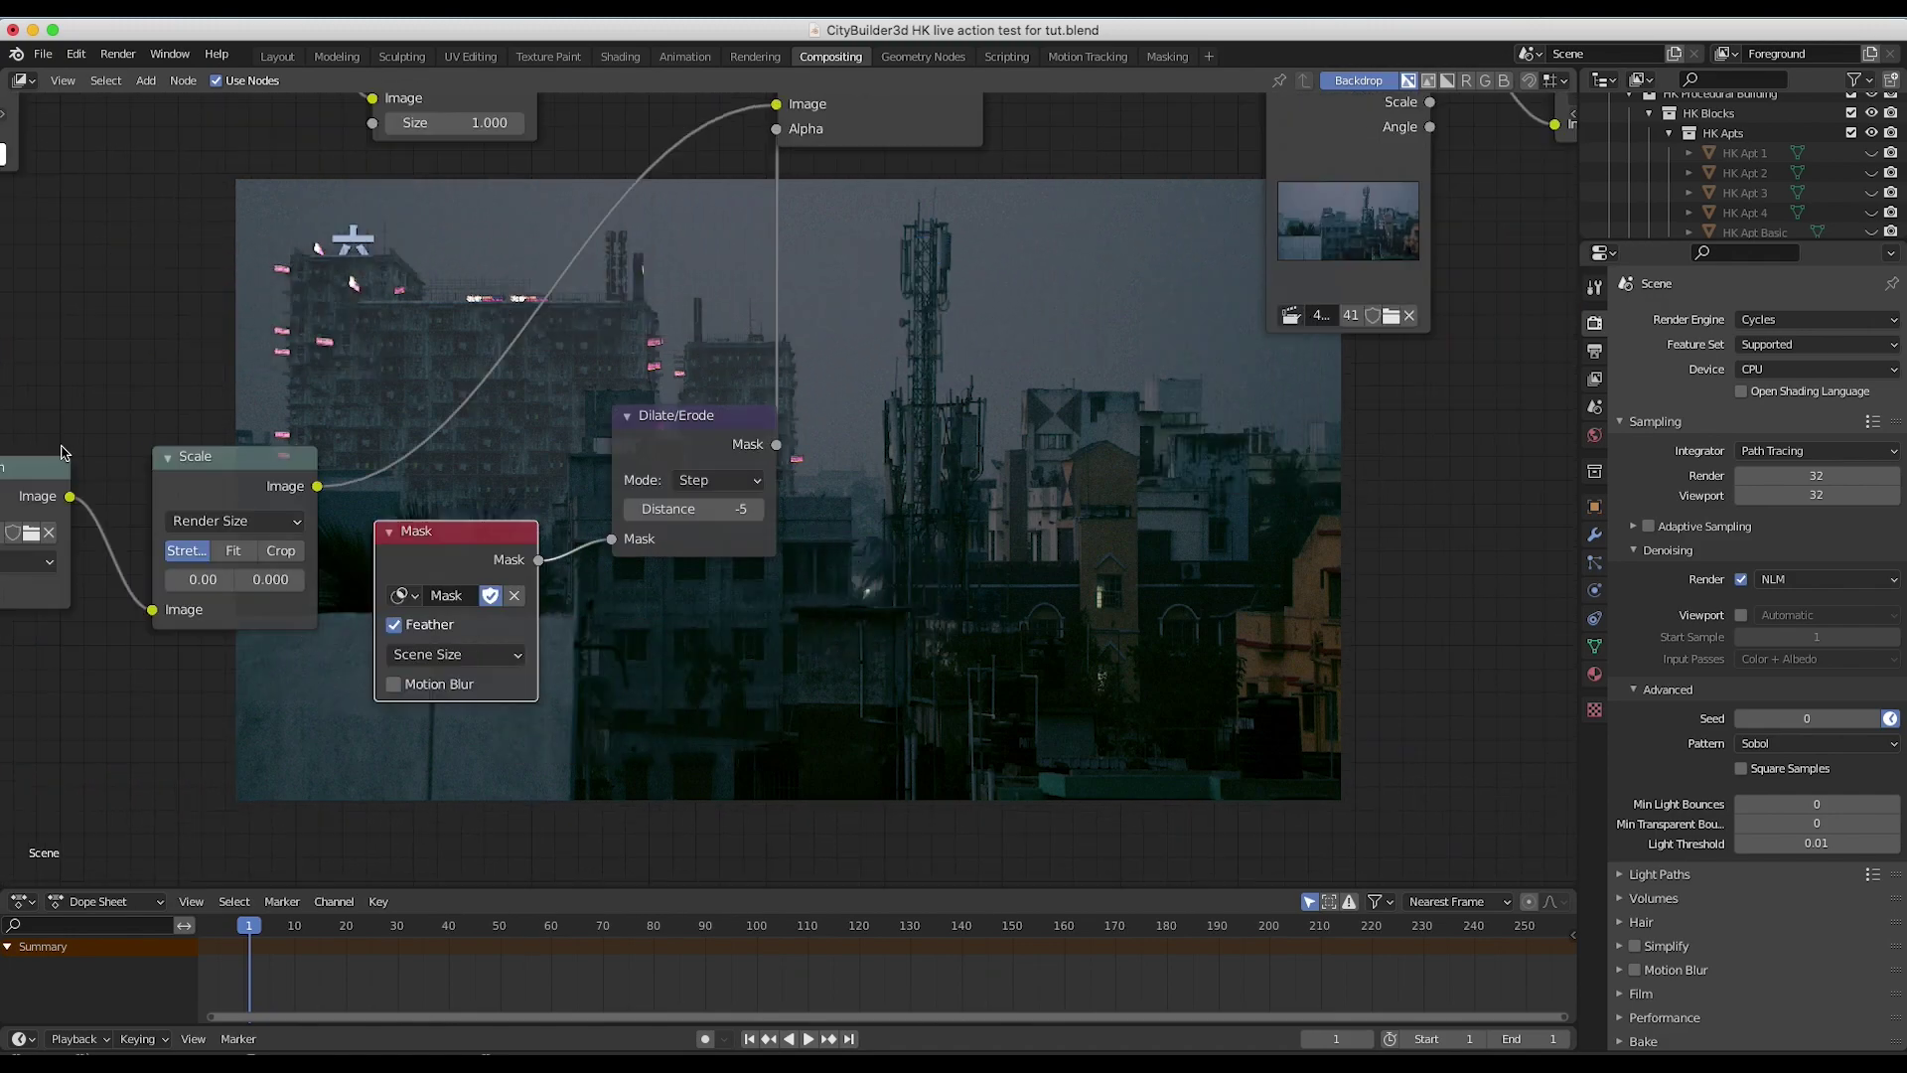
{"action": "middle_click_drag", "start_coordinate": [369, 546], "coordinate": [380, 248]}
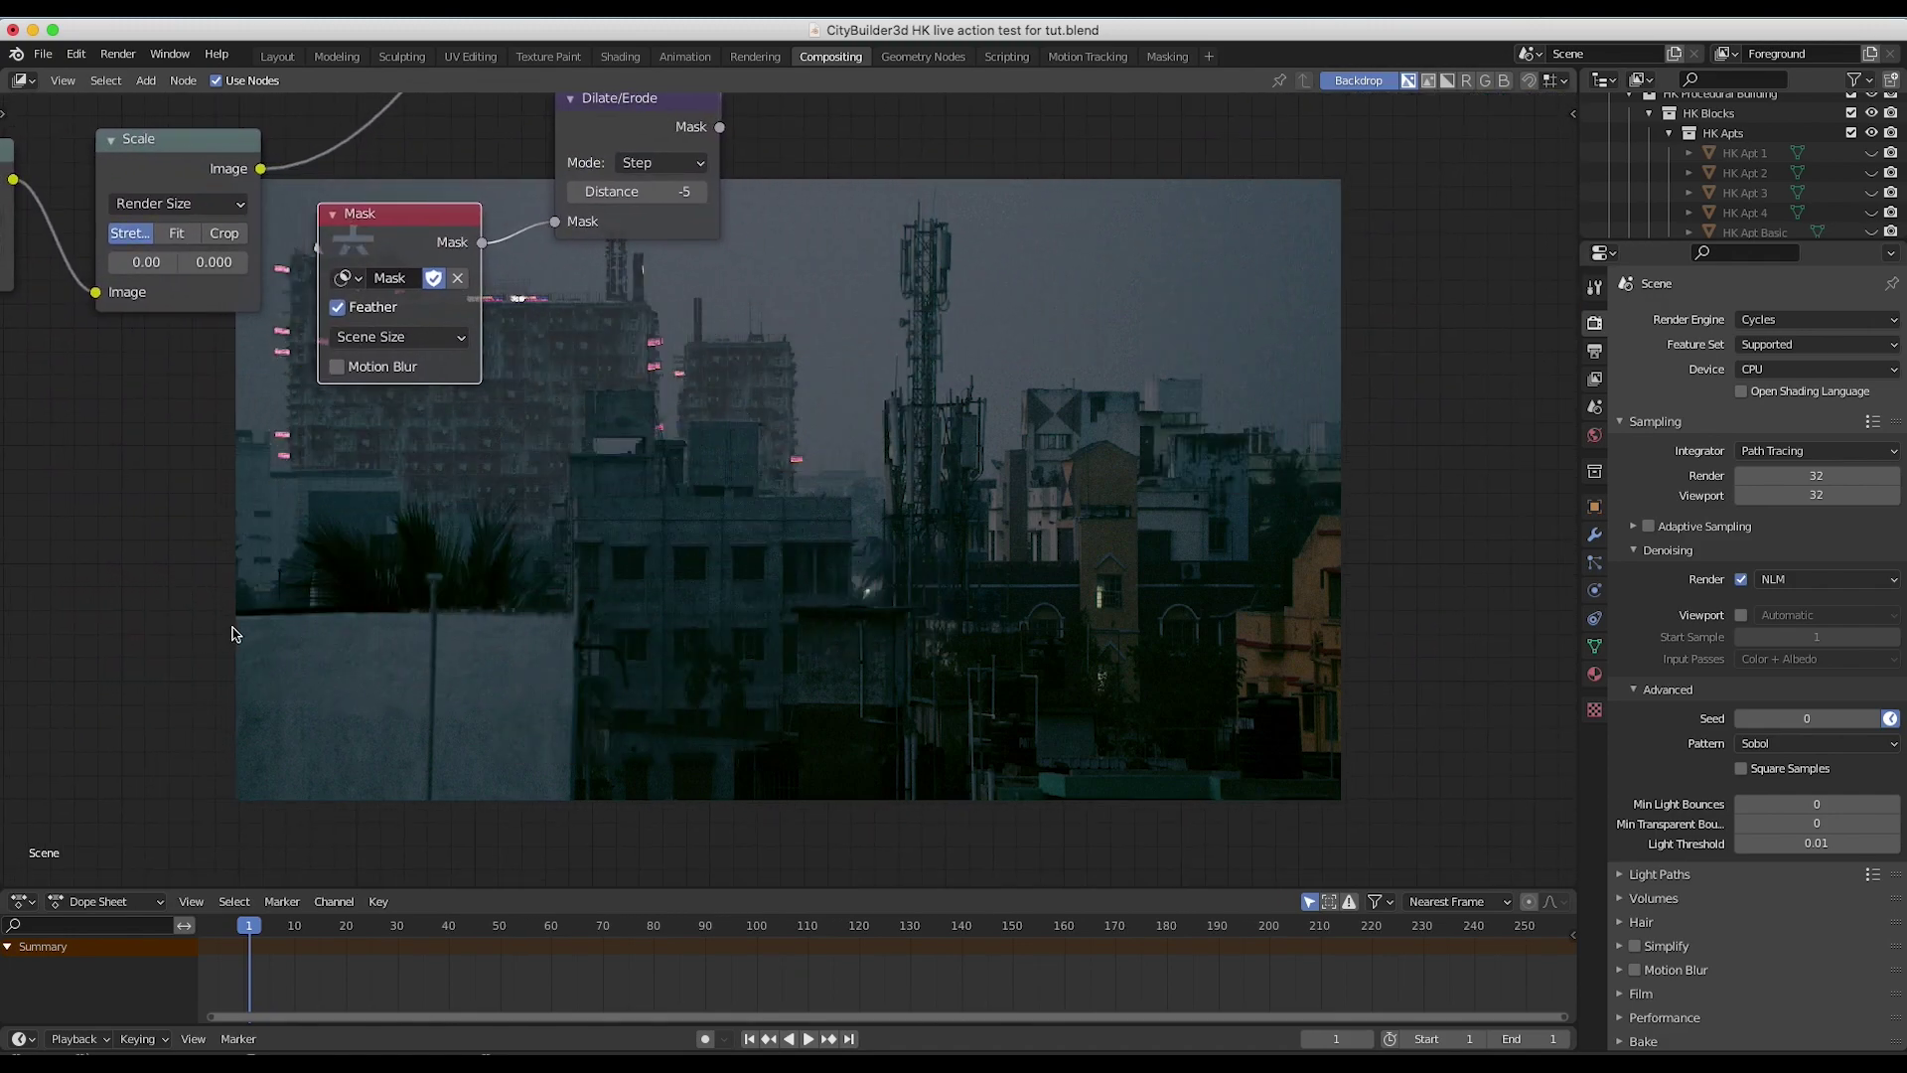
{"action": "scroll", "coordinate": [233, 633], "scroll_direction": "up", "scroll_amount": 1}
{"action": "scroll", "coordinate": [232, 632], "scroll_direction": "right", "scroll_amount": 4}
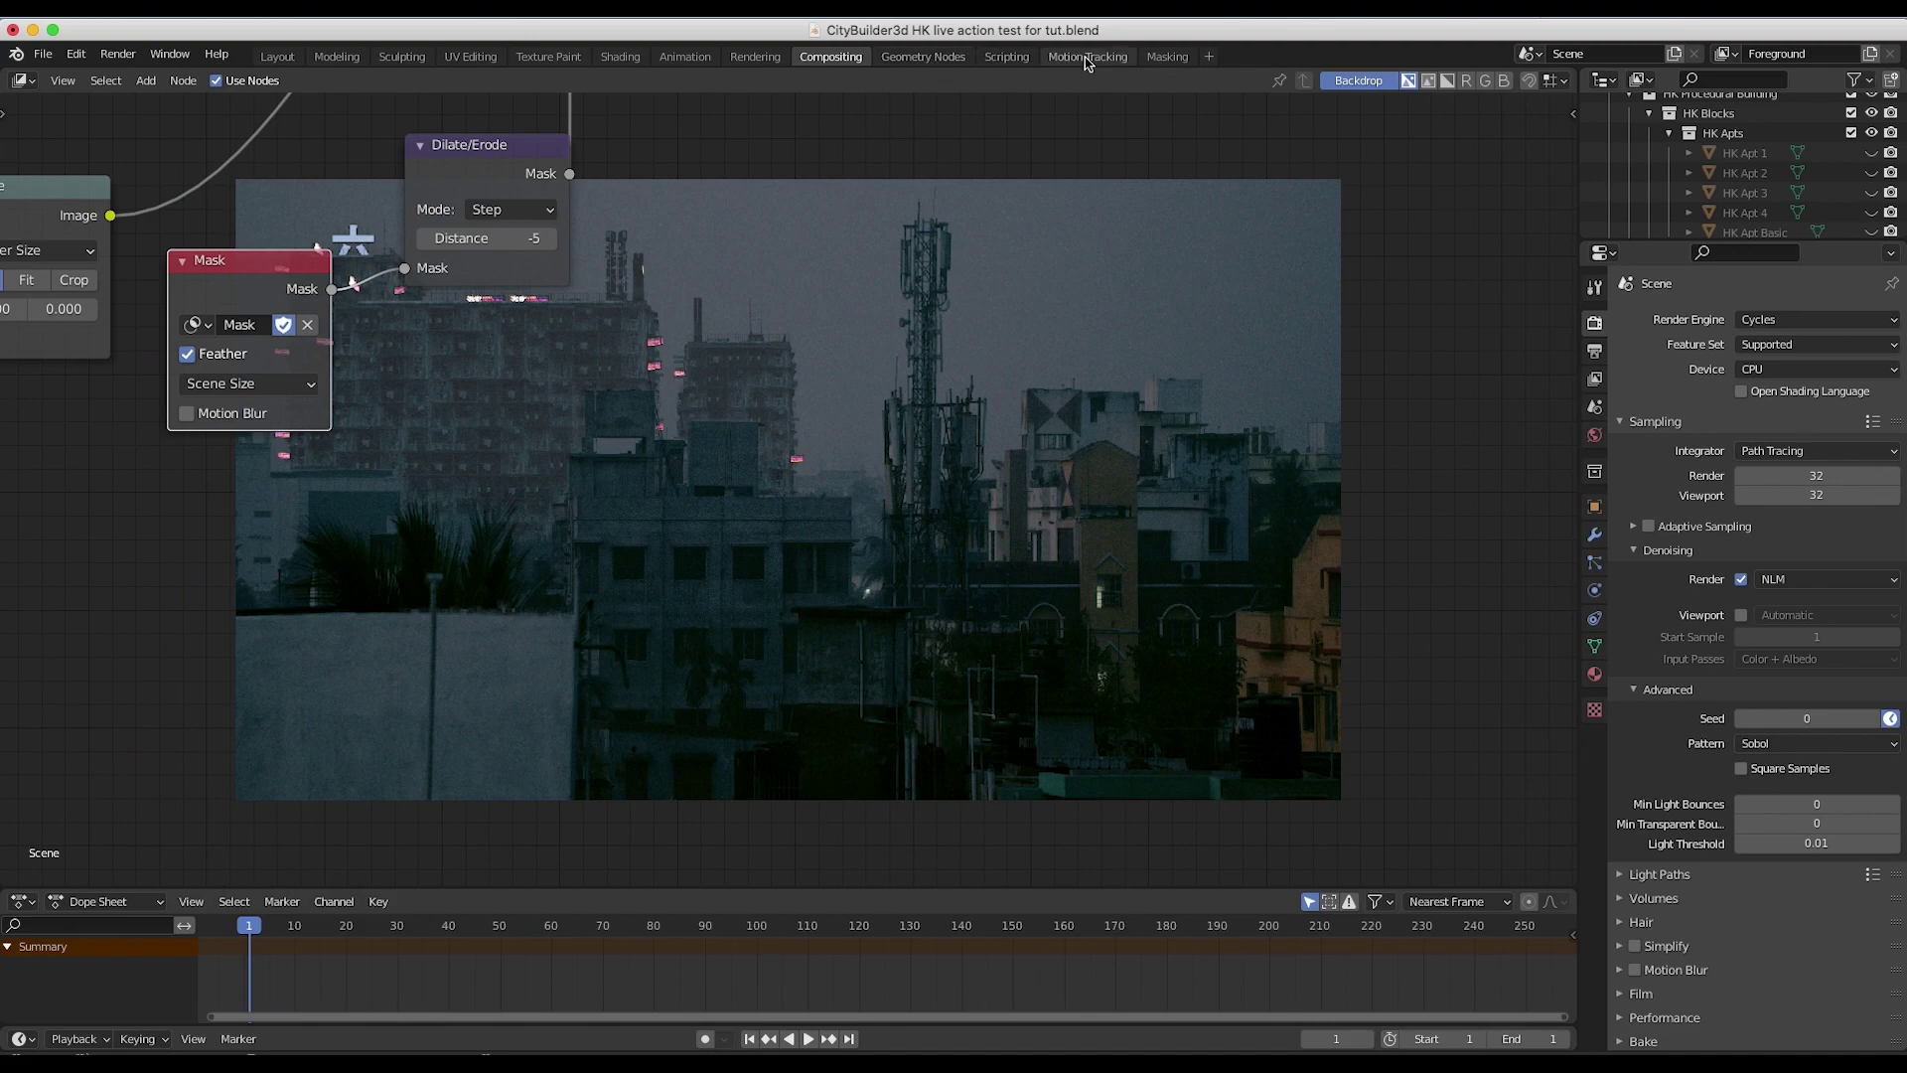
Step: Open the Masking workspace to examine the rooftop mask outline over the footage, and return to the Compositing workspace
{"action": "left_click", "coordinate": [1167, 56]}
{"action": "scroll", "coordinate": [685, 710], "scroll_direction": "down", "scroll_amount": 2}
{"action": "scroll", "coordinate": [685, 710], "scroll_direction": "down", "scroll_amount": 1}
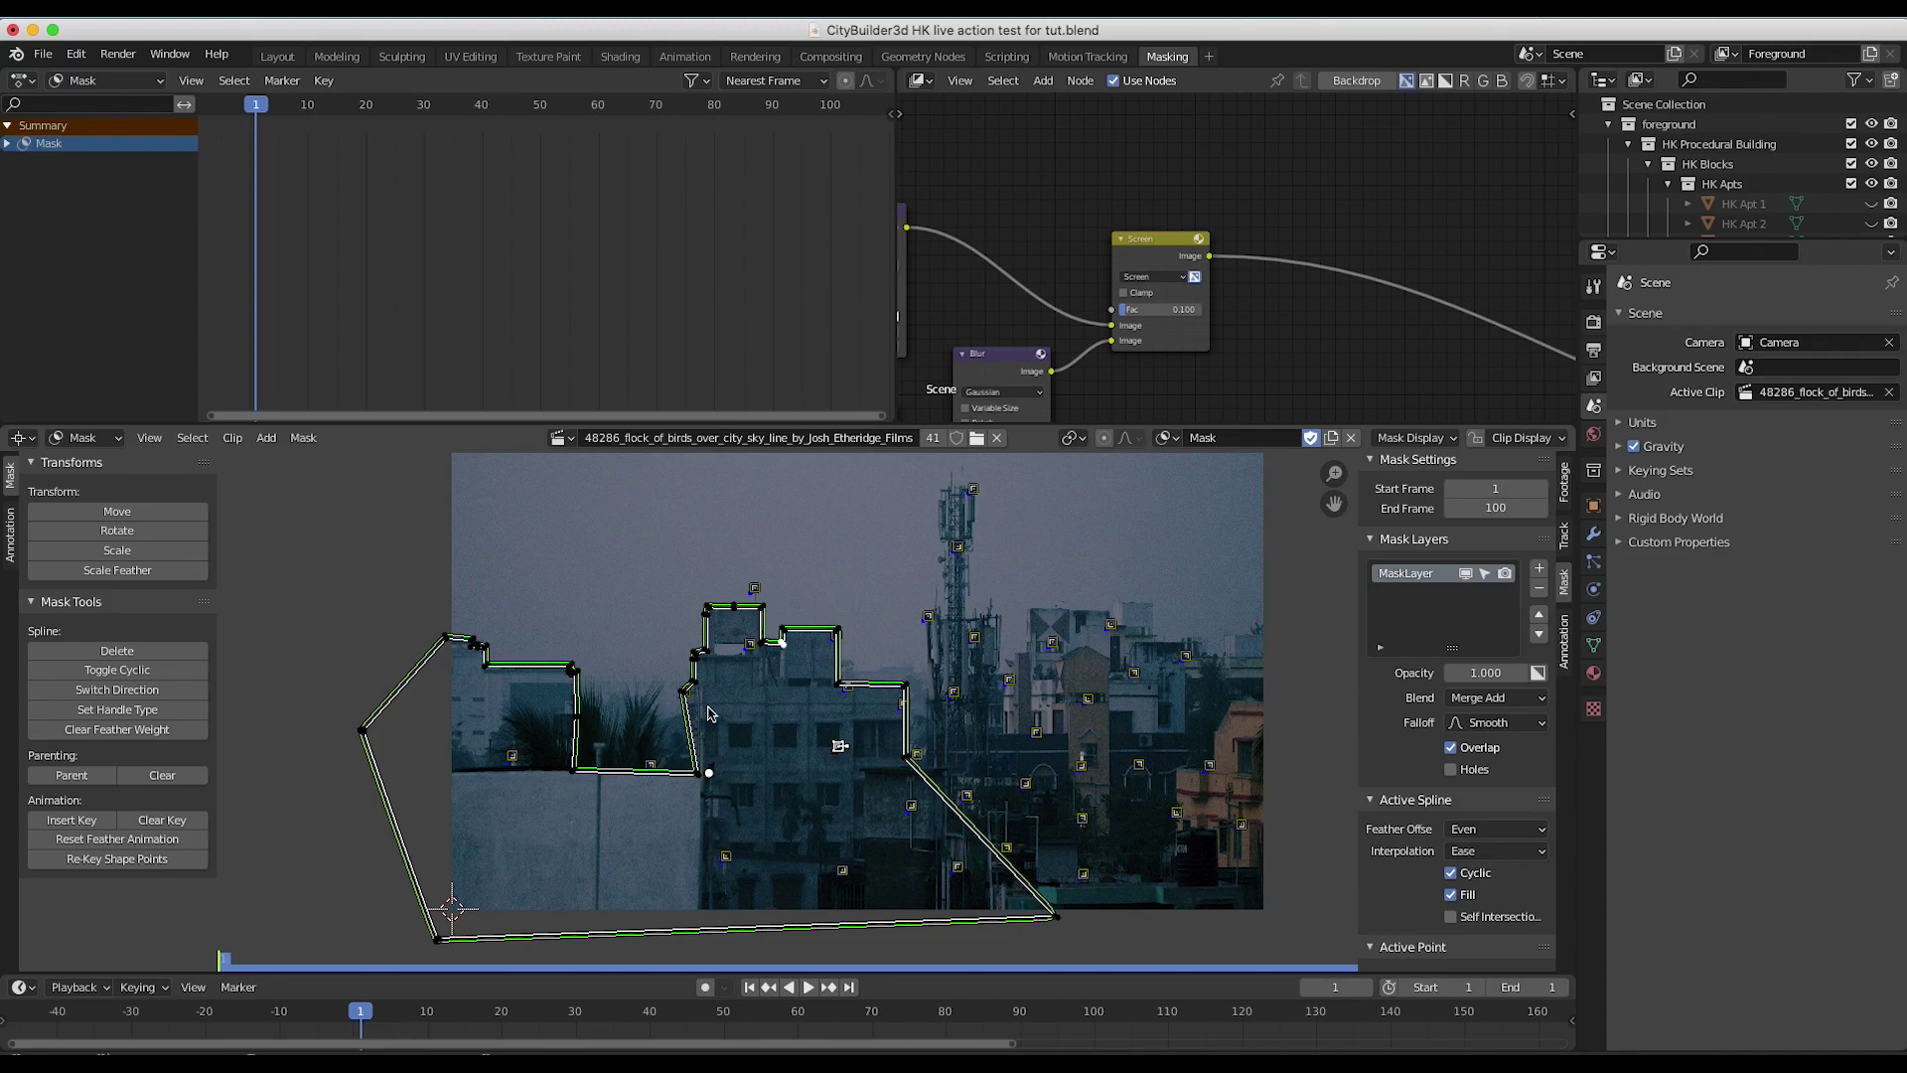
{"action": "left_click", "coordinate": [830, 56]}
{"action": "scroll", "coordinate": [558, 521], "scroll_direction": "up", "scroll_amount": 5}
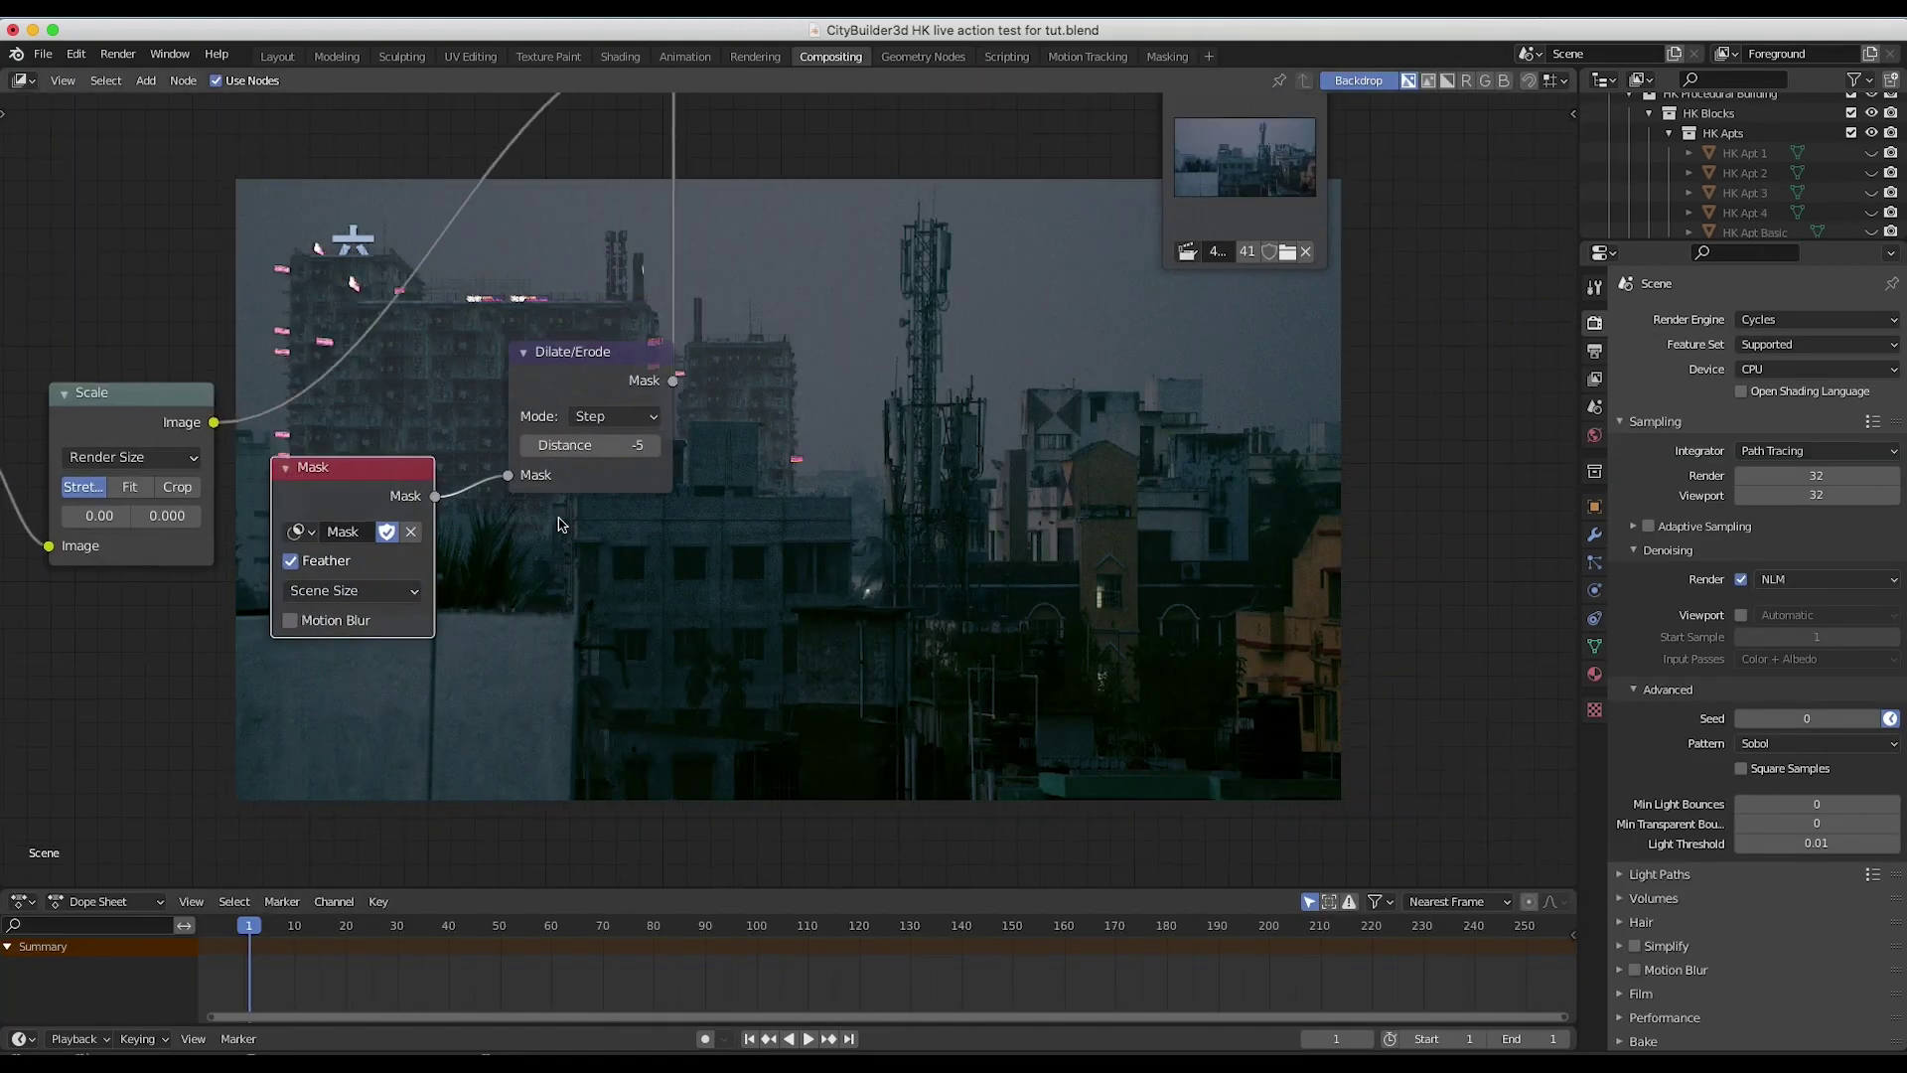
Step: Compare the masked foreground branch and the two Alpha Over nodes with the rooftops and palms in the backdrop
{"action": "scroll", "coordinate": [692, 521], "scroll_direction": "down", "scroll_amount": 3}
{"action": "scroll", "coordinate": [596, 546], "scroll_direction": "right", "scroll_amount": 10}
{"action": "scroll", "coordinate": [596, 546], "scroll_direction": "down", "scroll_amount": 4}
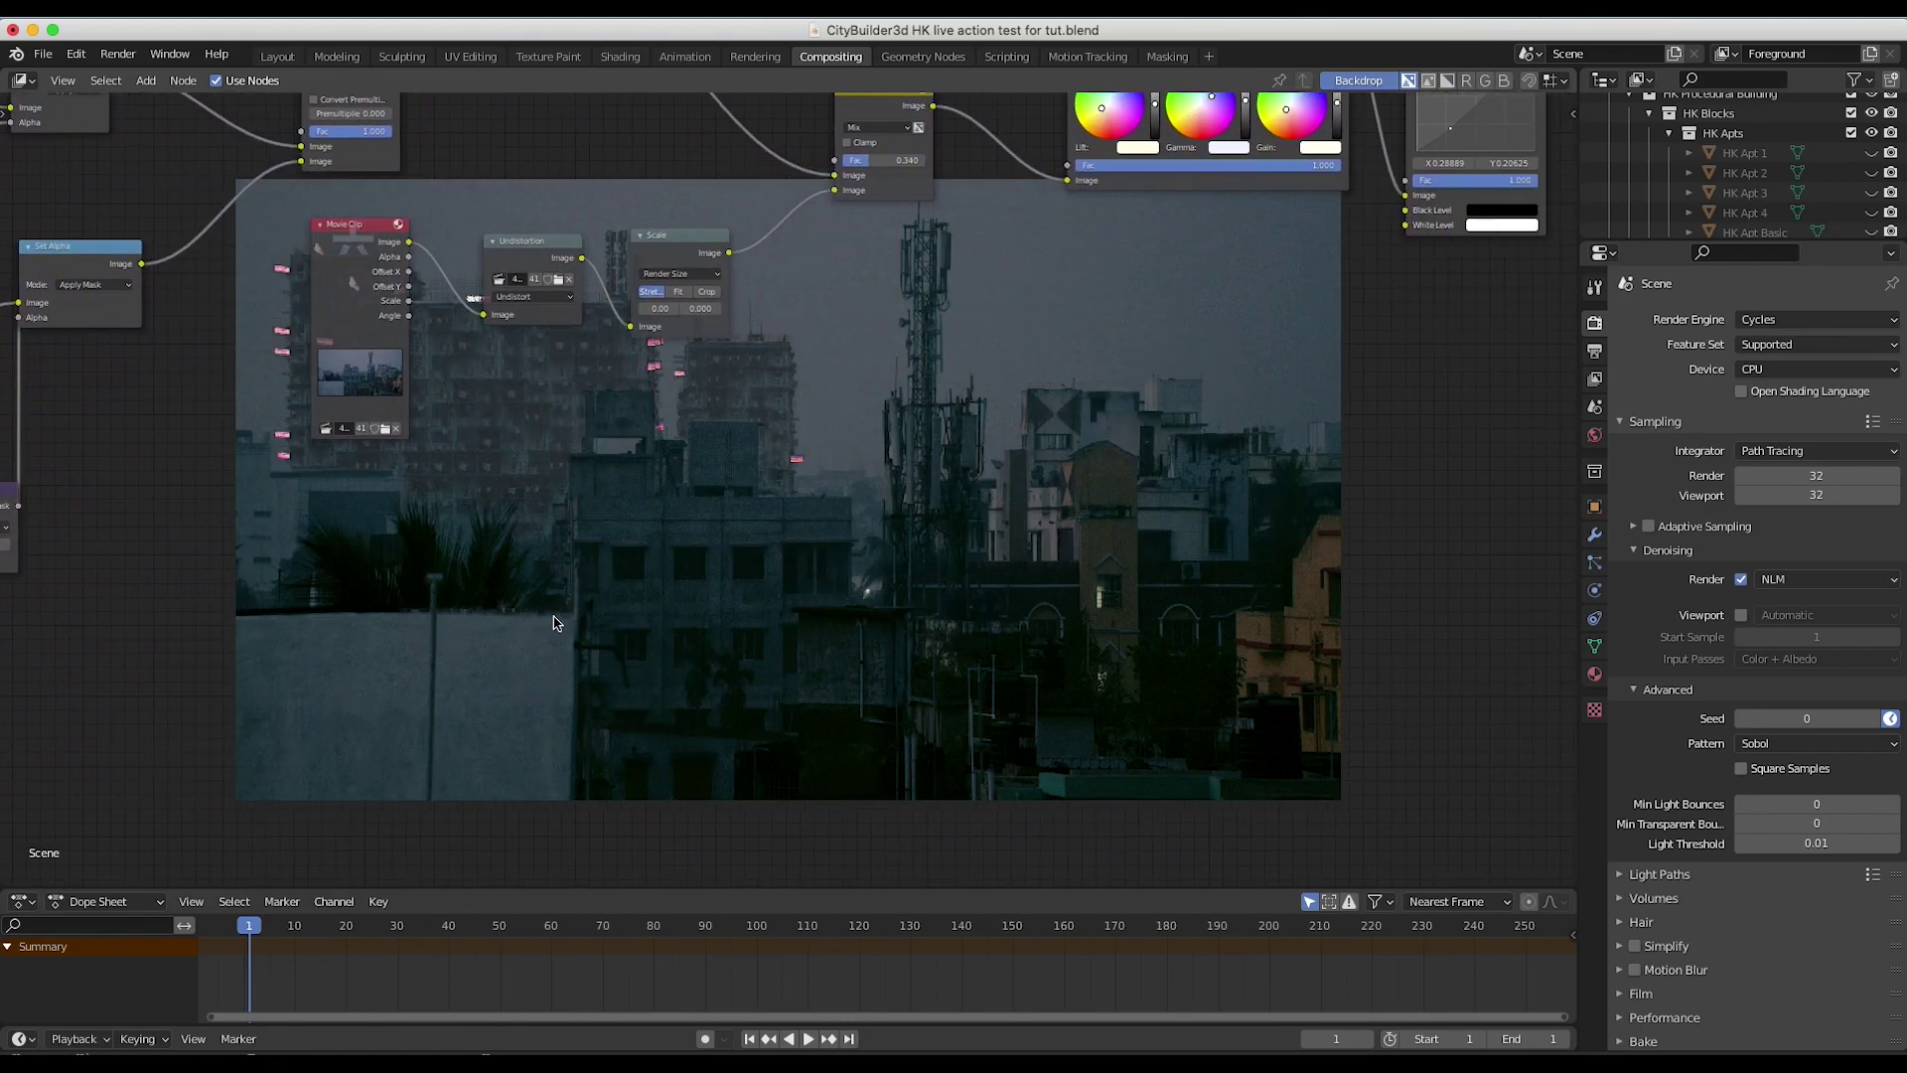
{"action": "scroll", "coordinate": [685, 466], "scroll_direction": "down", "scroll_amount": 4}
{"action": "scroll", "coordinate": [685, 467], "scroll_direction": "right", "scroll_amount": 2}
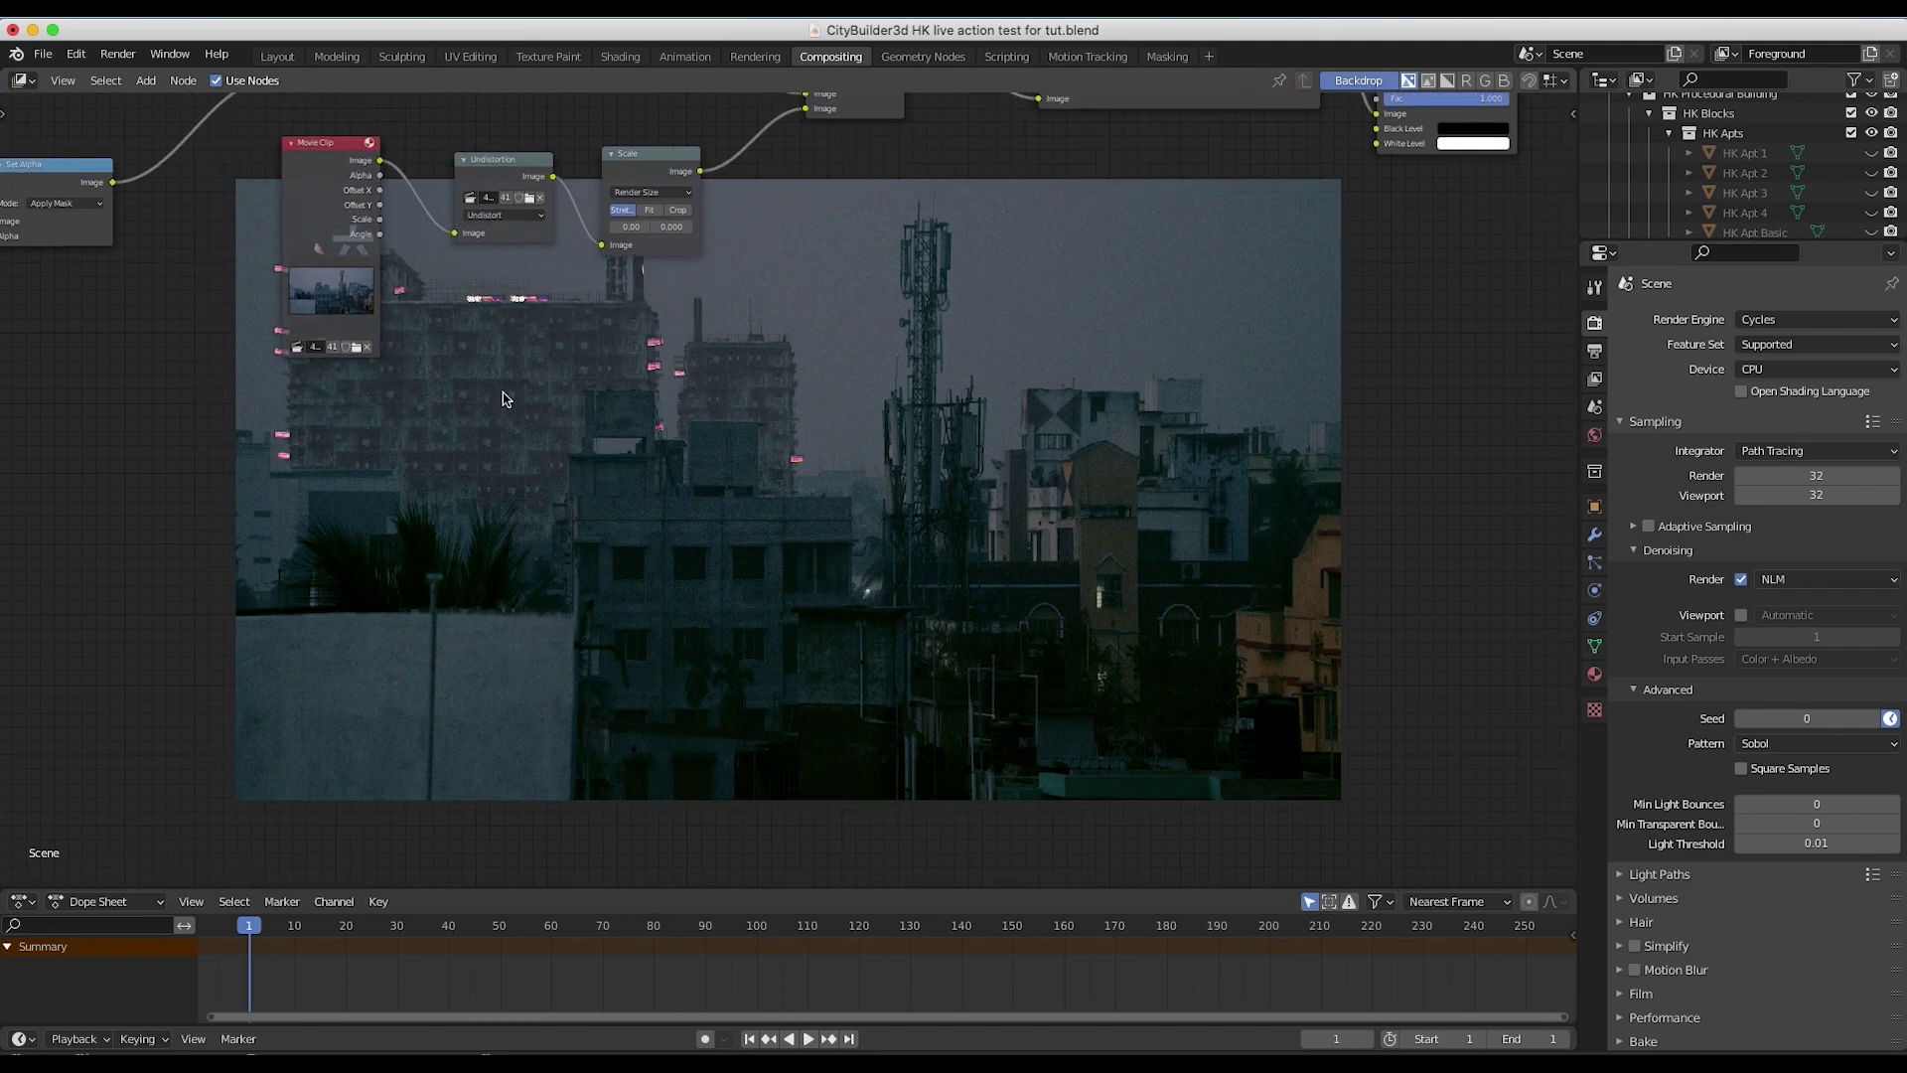
{"action": "scroll", "coordinate": [618, 413], "scroll_direction": "up", "scroll_amount": 10}
{"action": "scroll", "coordinate": [617, 413], "scroll_direction": "left", "scroll_amount": 6}
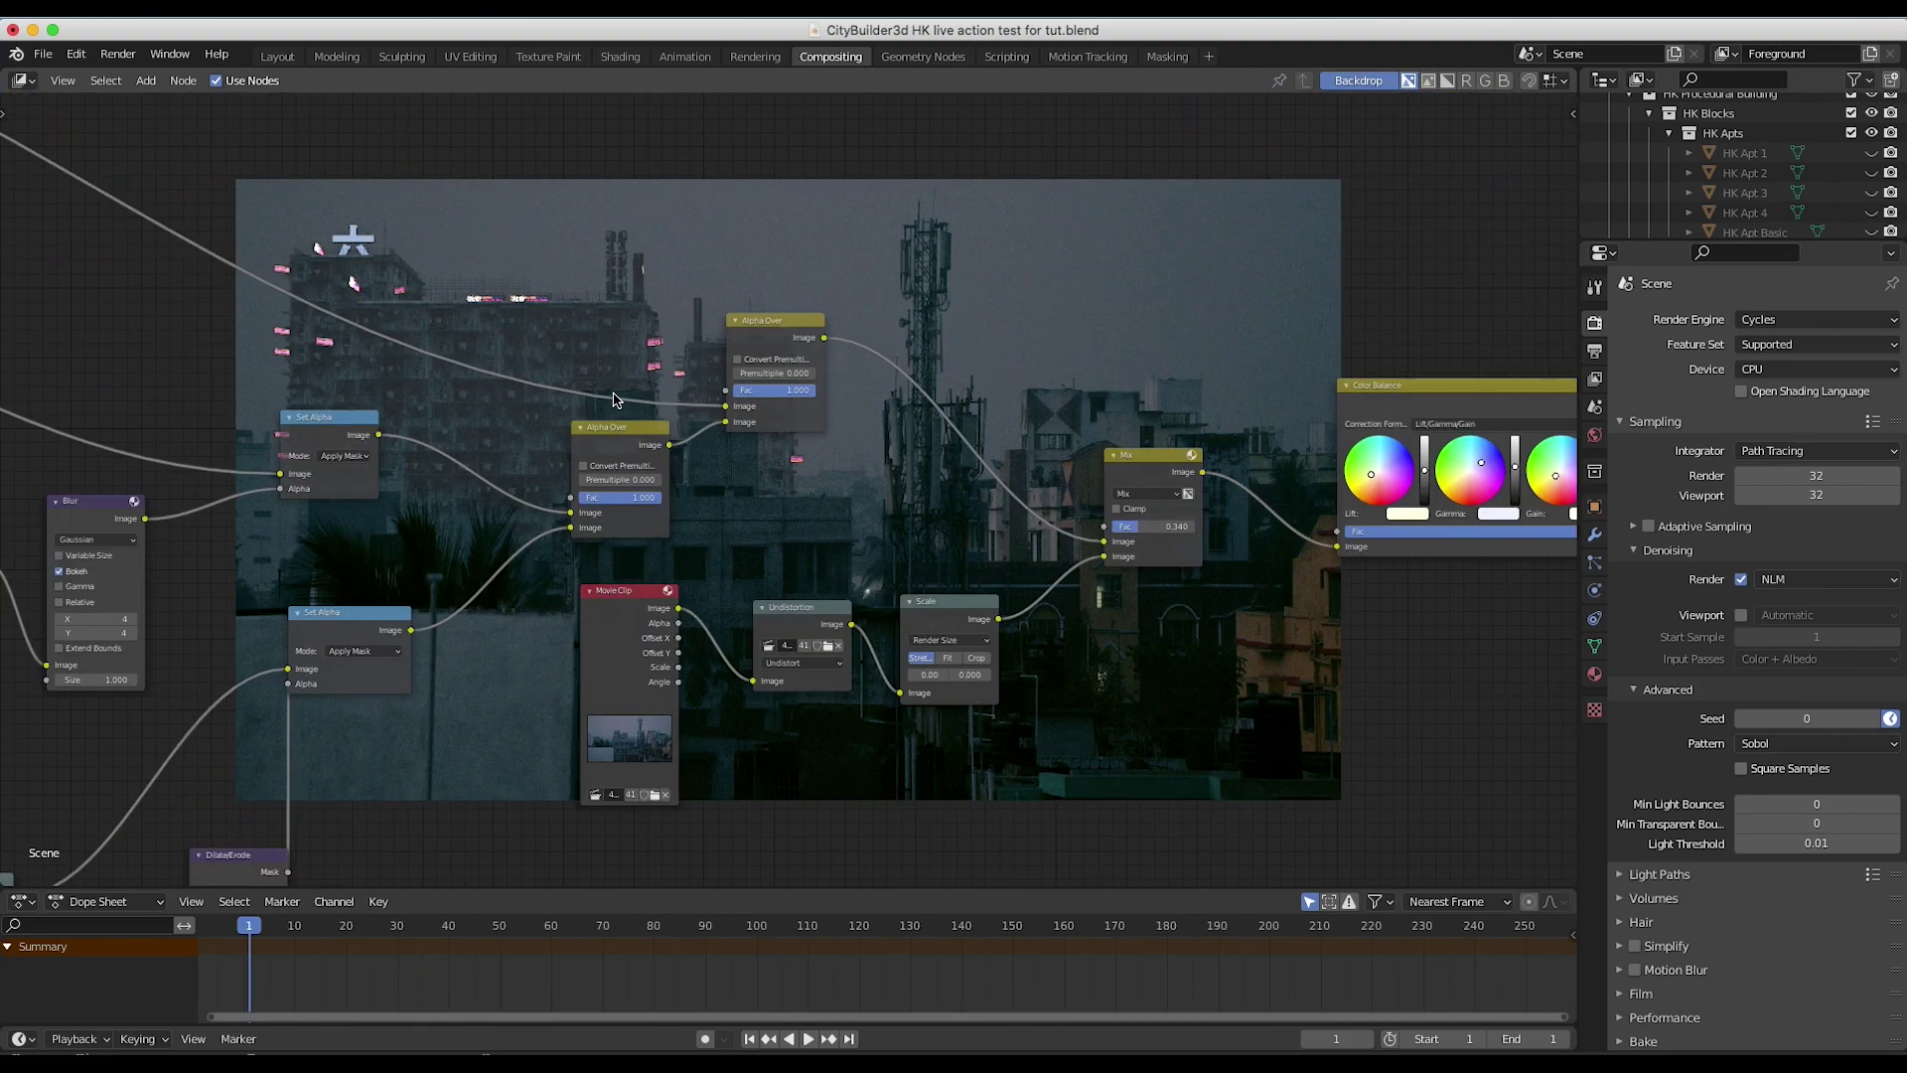
{"action": "scroll", "coordinate": [614, 399], "scroll_direction": "down", "scroll_amount": 11}
{"action": "scroll", "coordinate": [614, 399], "scroll_direction": "right", "scroll_amount": 5}
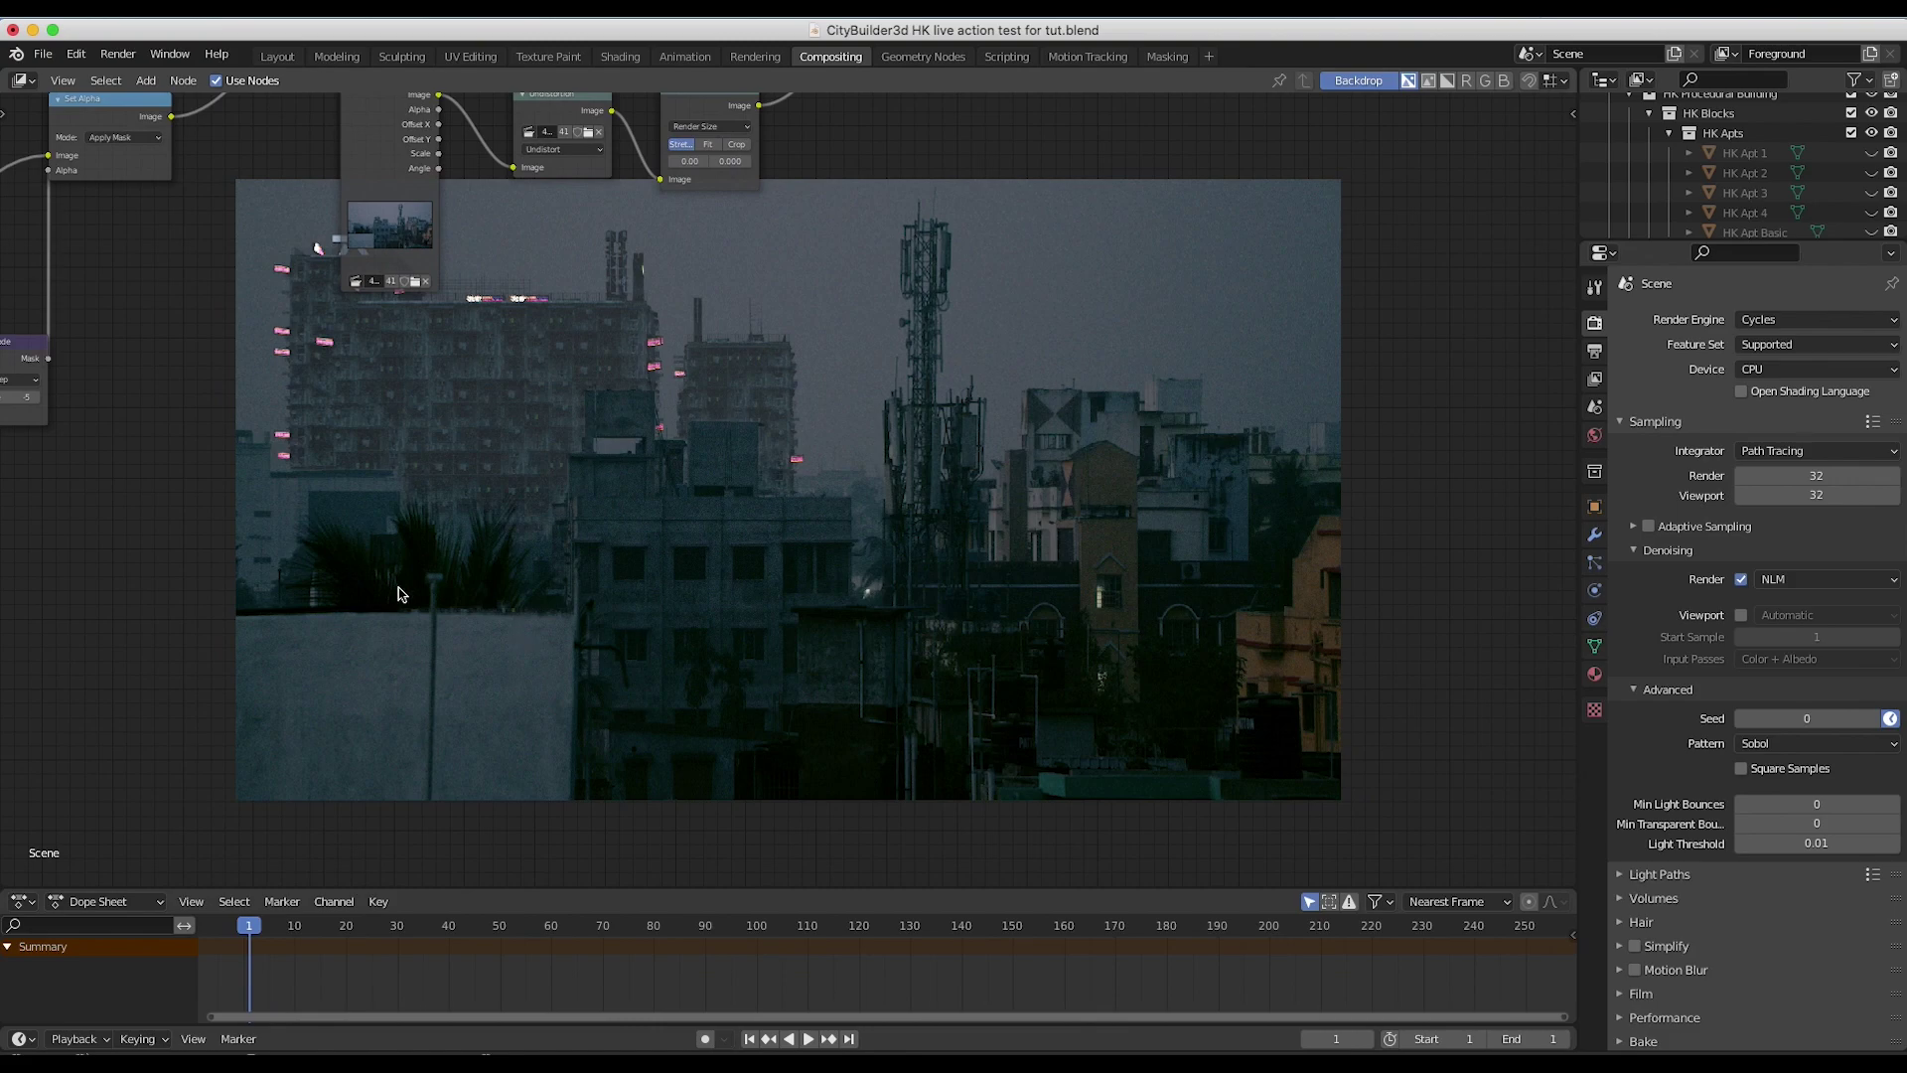
{"action": "scroll", "coordinate": [664, 474], "scroll_direction": "up", "scroll_amount": 11}
{"action": "scroll", "coordinate": [664, 475], "scroll_direction": "left", "scroll_amount": 11}
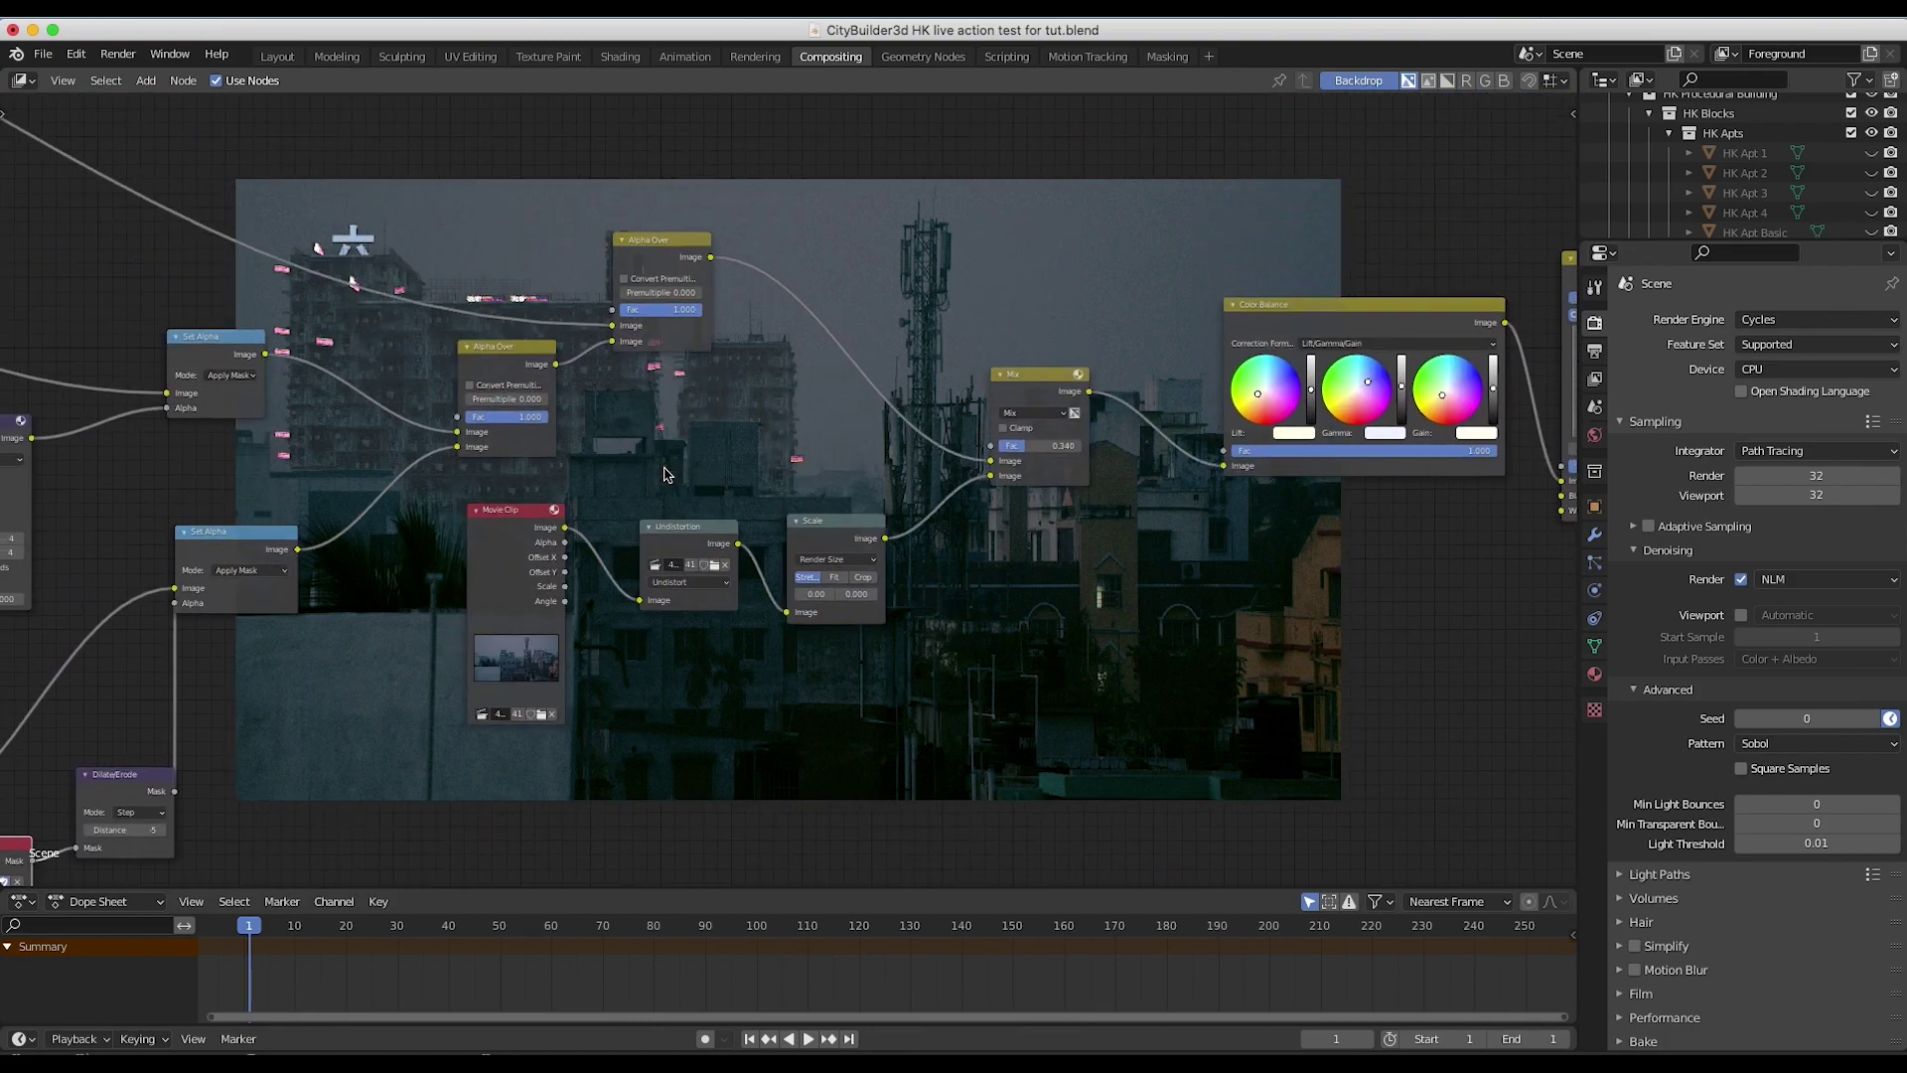
Step: Select the final Alpha Over node and follow its output through Mix, Color Balance and RGB Curves
{"action": "scroll", "coordinate": [433, 534], "scroll_direction": "right", "scroll_amount": 10}
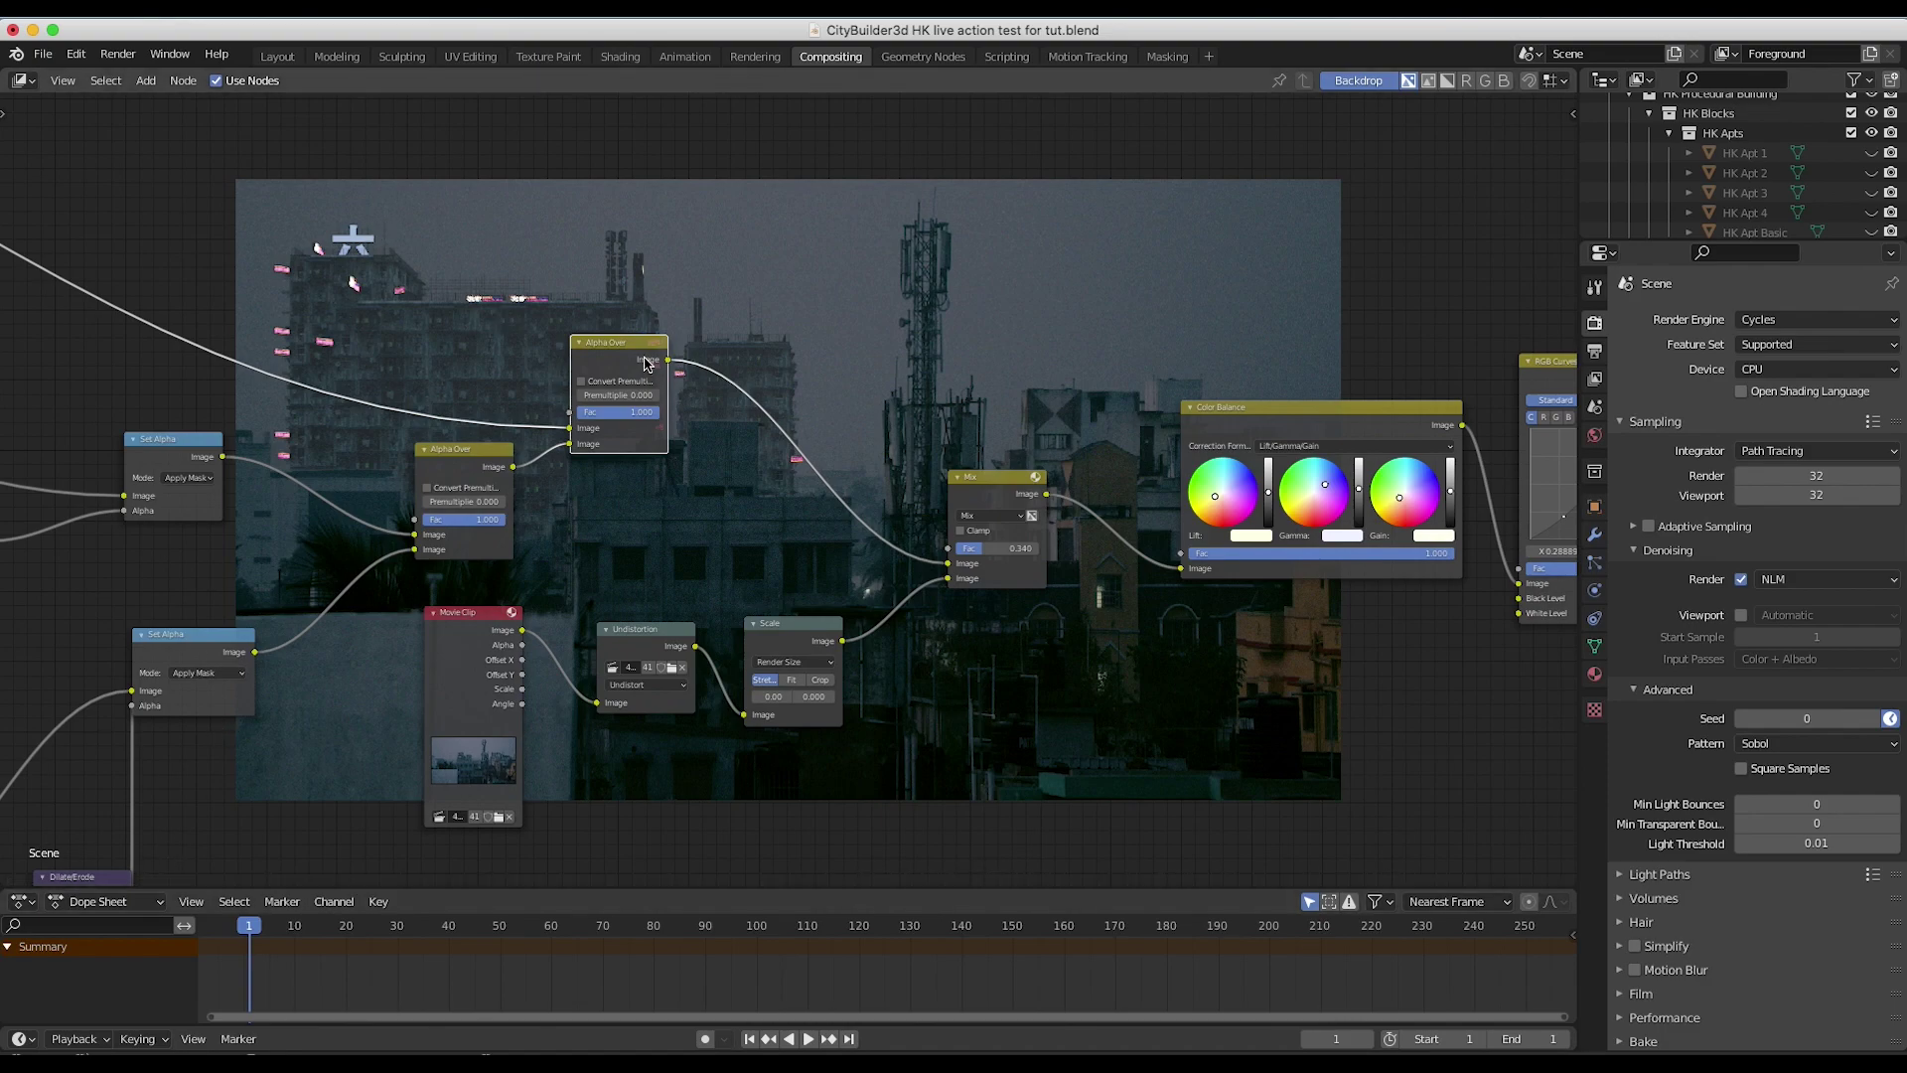
{"action": "scroll", "coordinate": [630, 358], "scroll_direction": "right", "scroll_amount": 3}
{"action": "scroll", "coordinate": [630, 357], "scroll_direction": "up", "scroll_amount": 1}
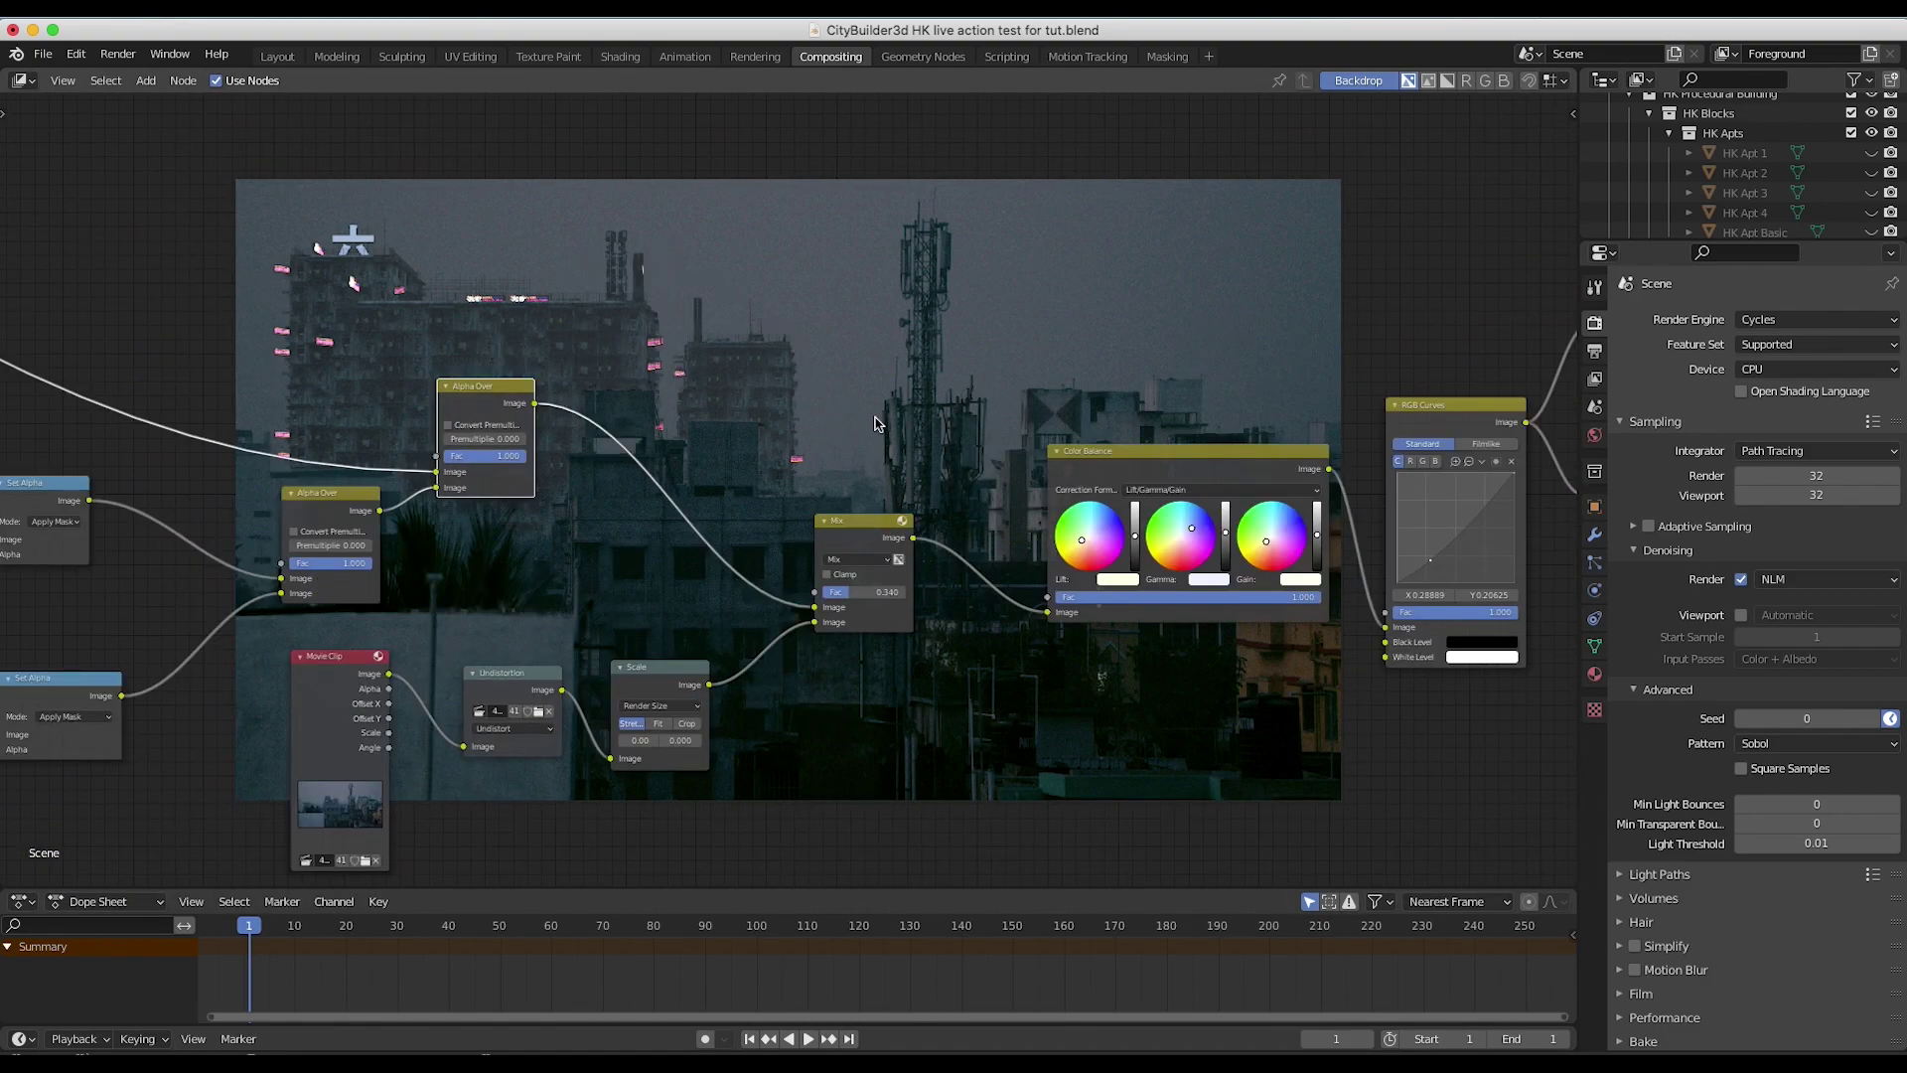
Step: Select the Movie Clip node that feeds the Mix node and set the Mix factor to 0
{"action": "scroll", "coordinate": [655, 482], "scroll_direction": "left", "scroll_amount": 3}
{"action": "scroll", "coordinate": [655, 482], "scroll_direction": "down", "scroll_amount": 2}
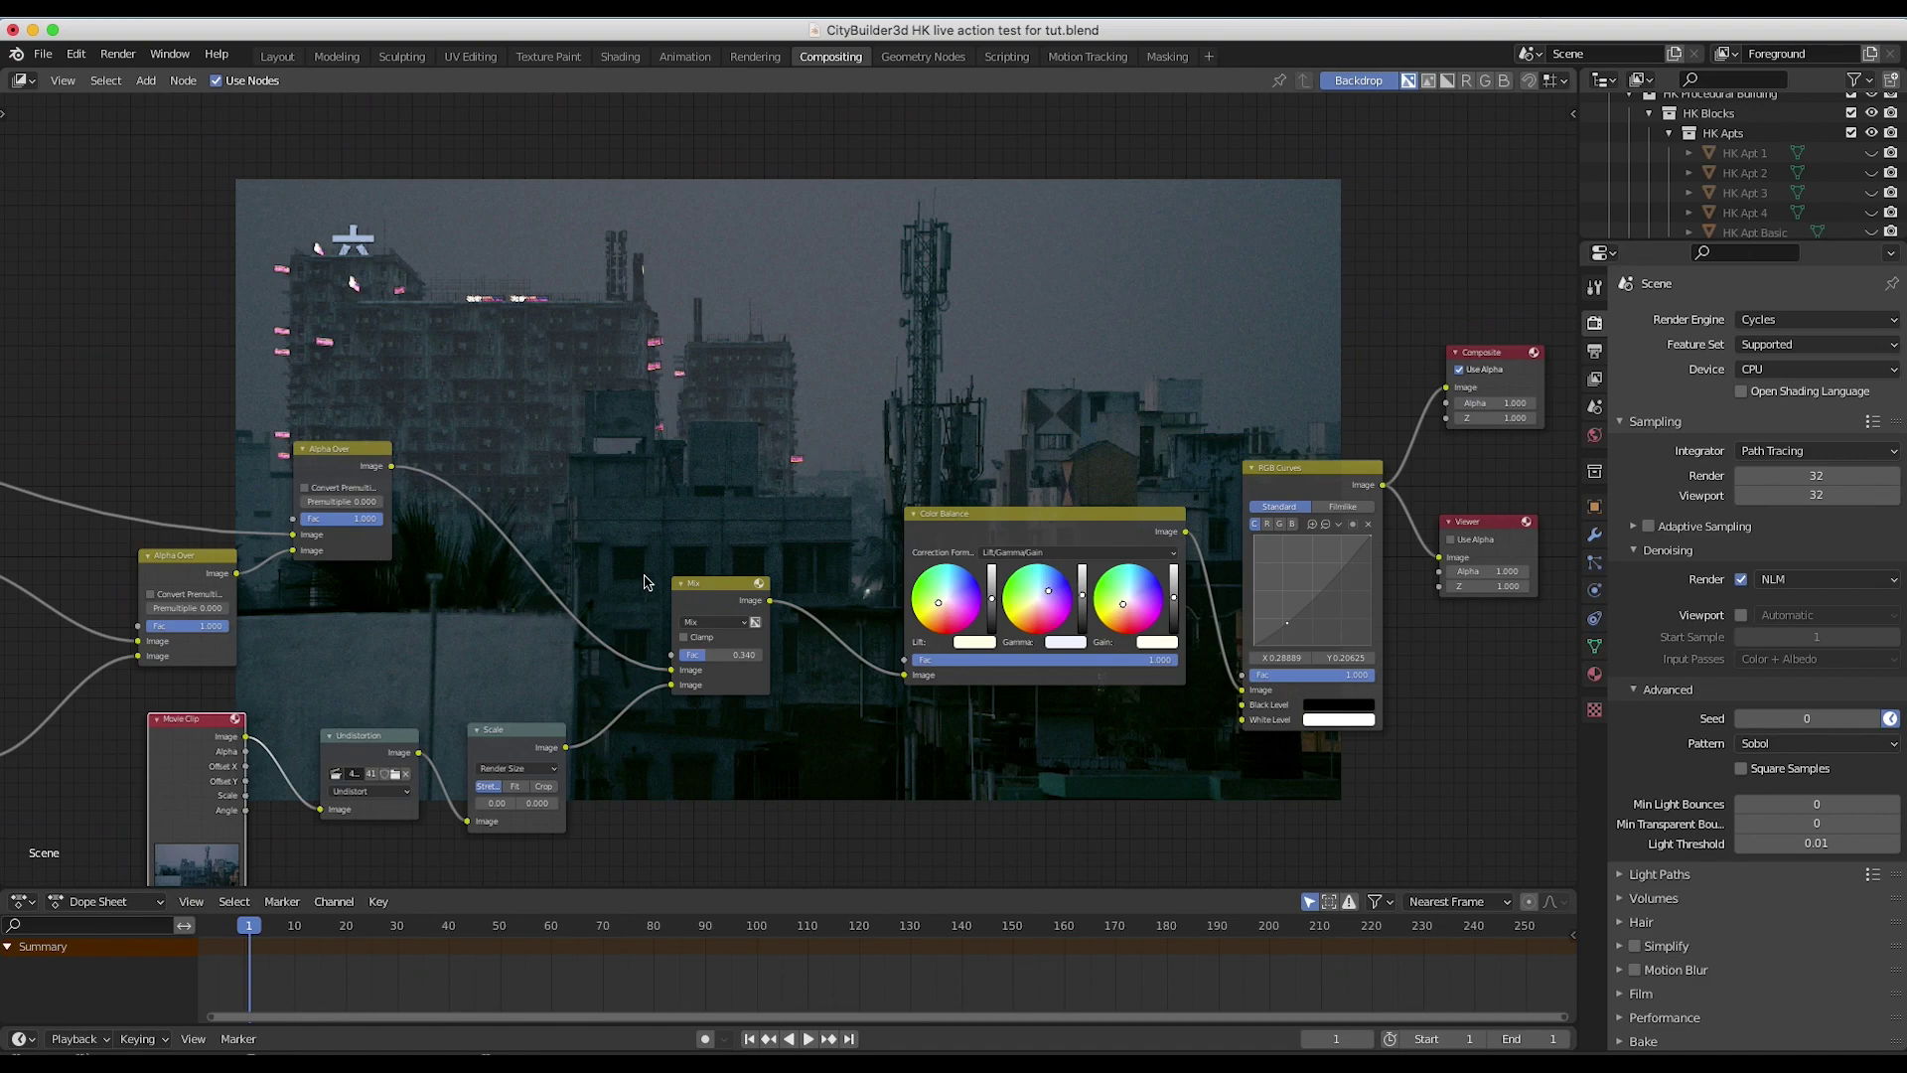
{"action": "scroll", "coordinate": [233, 755], "scroll_direction": "down", "scroll_amount": 3}
{"action": "scroll", "coordinate": [233, 755], "scroll_direction": "left", "scroll_amount": 1}
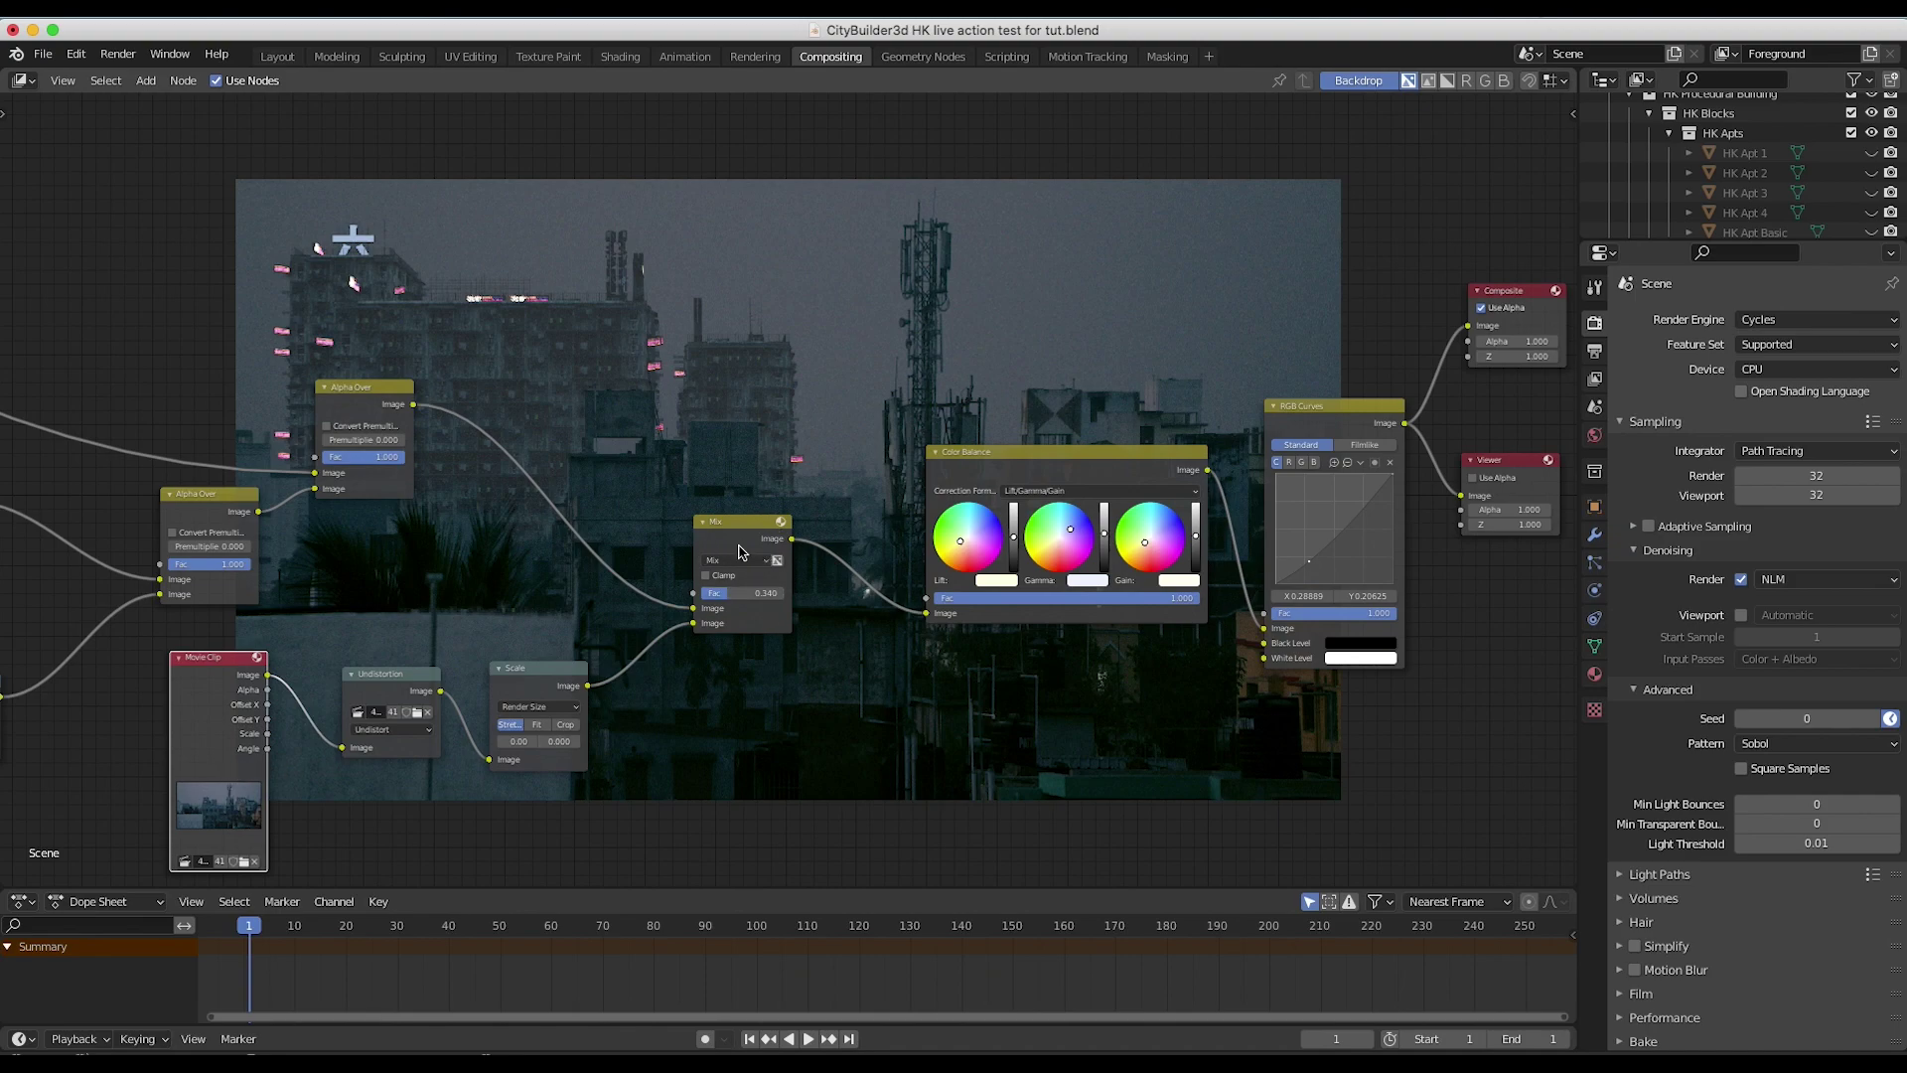
{"action": "mouse_move", "coordinate": [739, 595]}
{"action": "left_mouse_down"}
{"action": "mouse_move", "coordinate": [794, 595]}
{"action": "mouse_move", "coordinate": [710, 599]}
{"action": "left_mouse_up"}
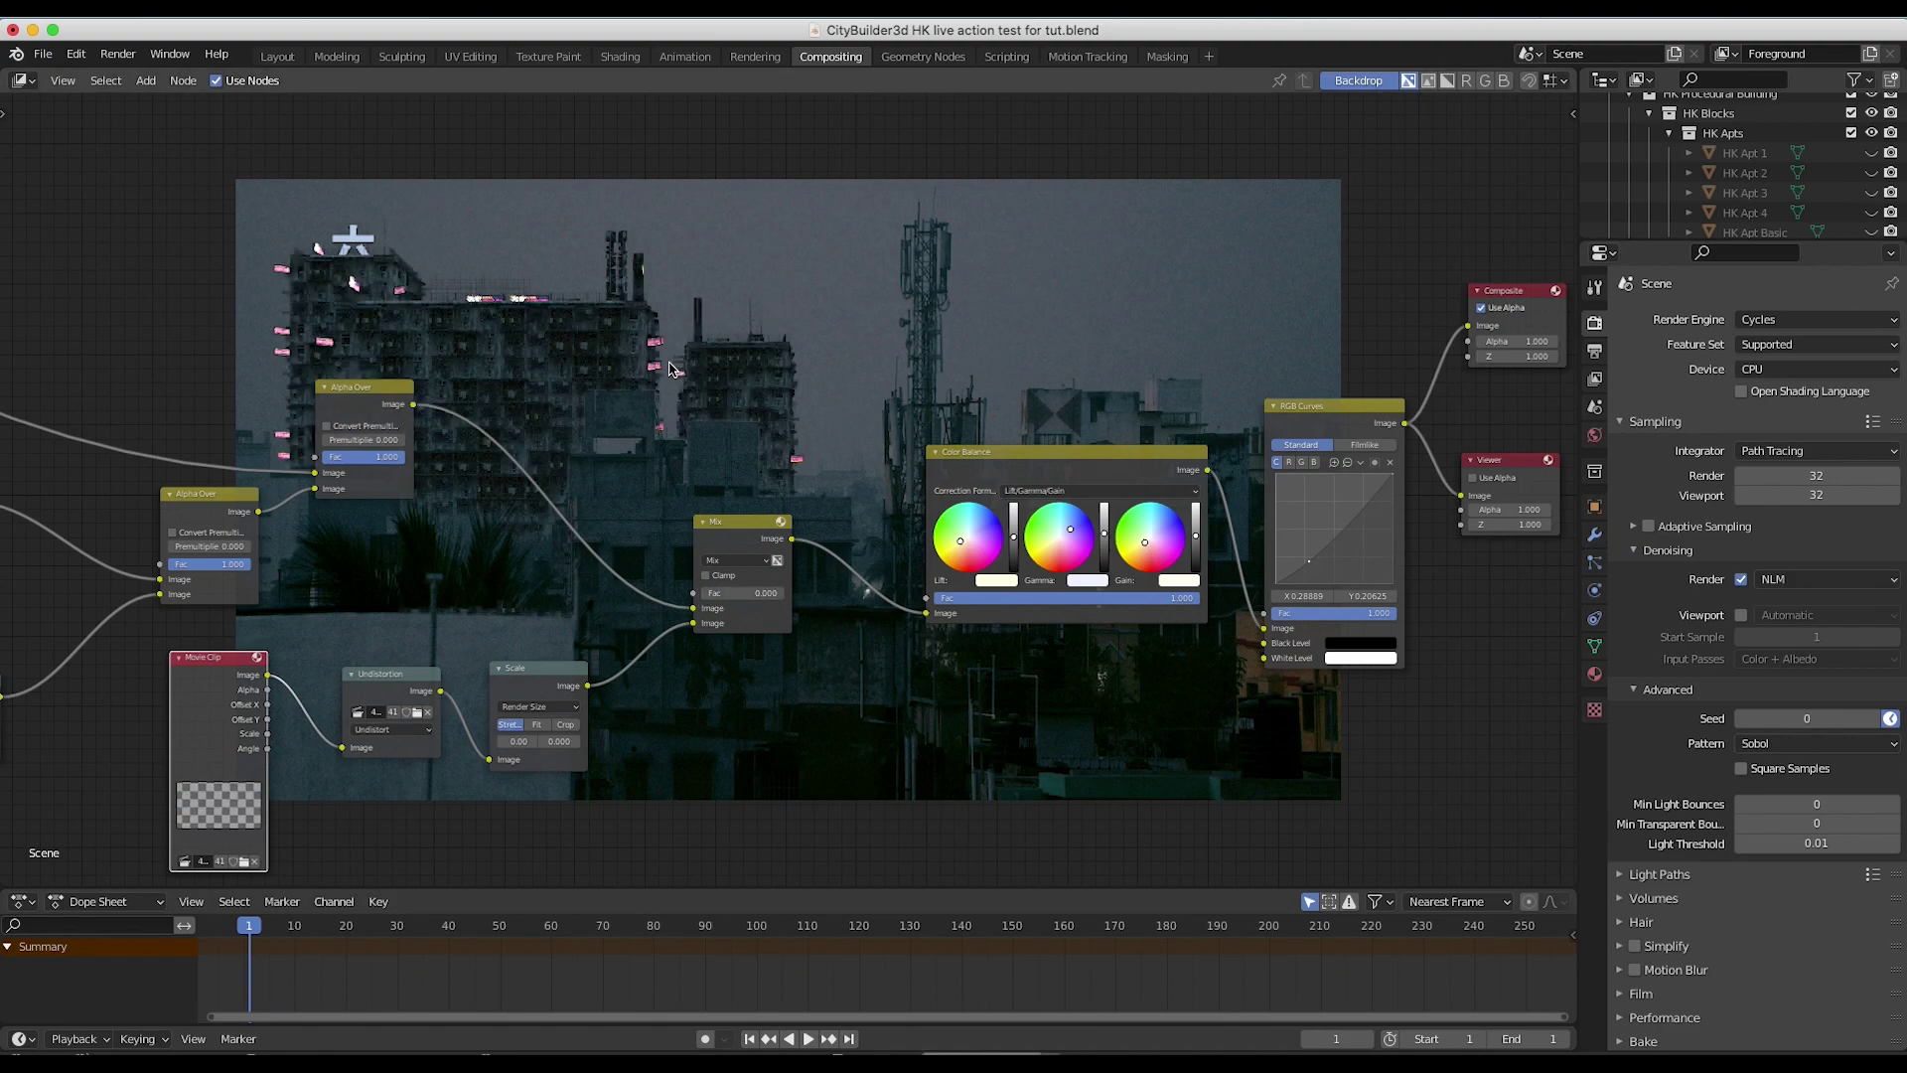
Step: Set the Mix node's factor to 0.242 to blend the original movie clip with the composite
{"action": "left_click_drag", "start_coordinate": [708, 592], "coordinate": [721, 592]}
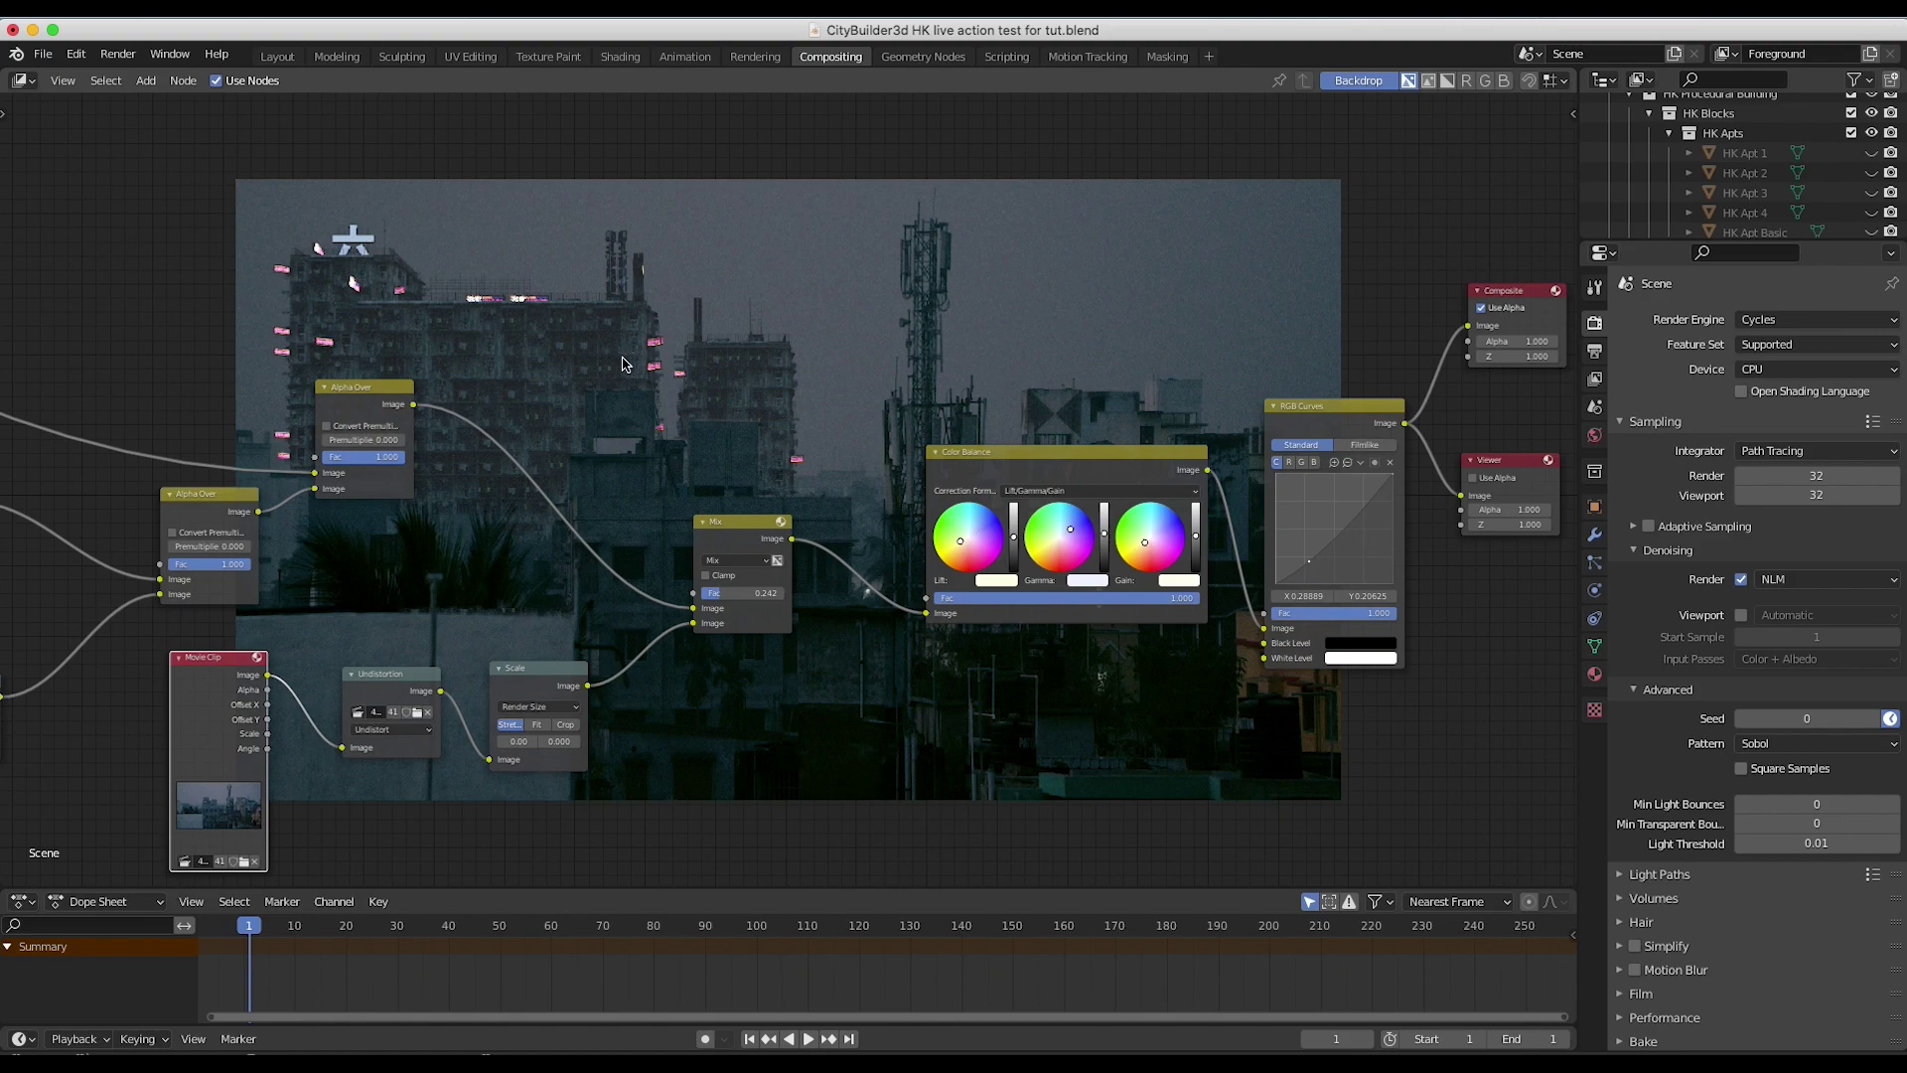
{"action": "scroll", "coordinate": [785, 341], "scroll_direction": "right", "scroll_amount": 5}
{"action": "scroll", "coordinate": [784, 340], "scroll_direction": "down", "scroll_amount": 2}
{"action": "scroll", "coordinate": [781, 341], "scroll_direction": "up", "scroll_amount": 4}
{"action": "scroll", "coordinate": [781, 340], "scroll_direction": "right", "scroll_amount": 3}
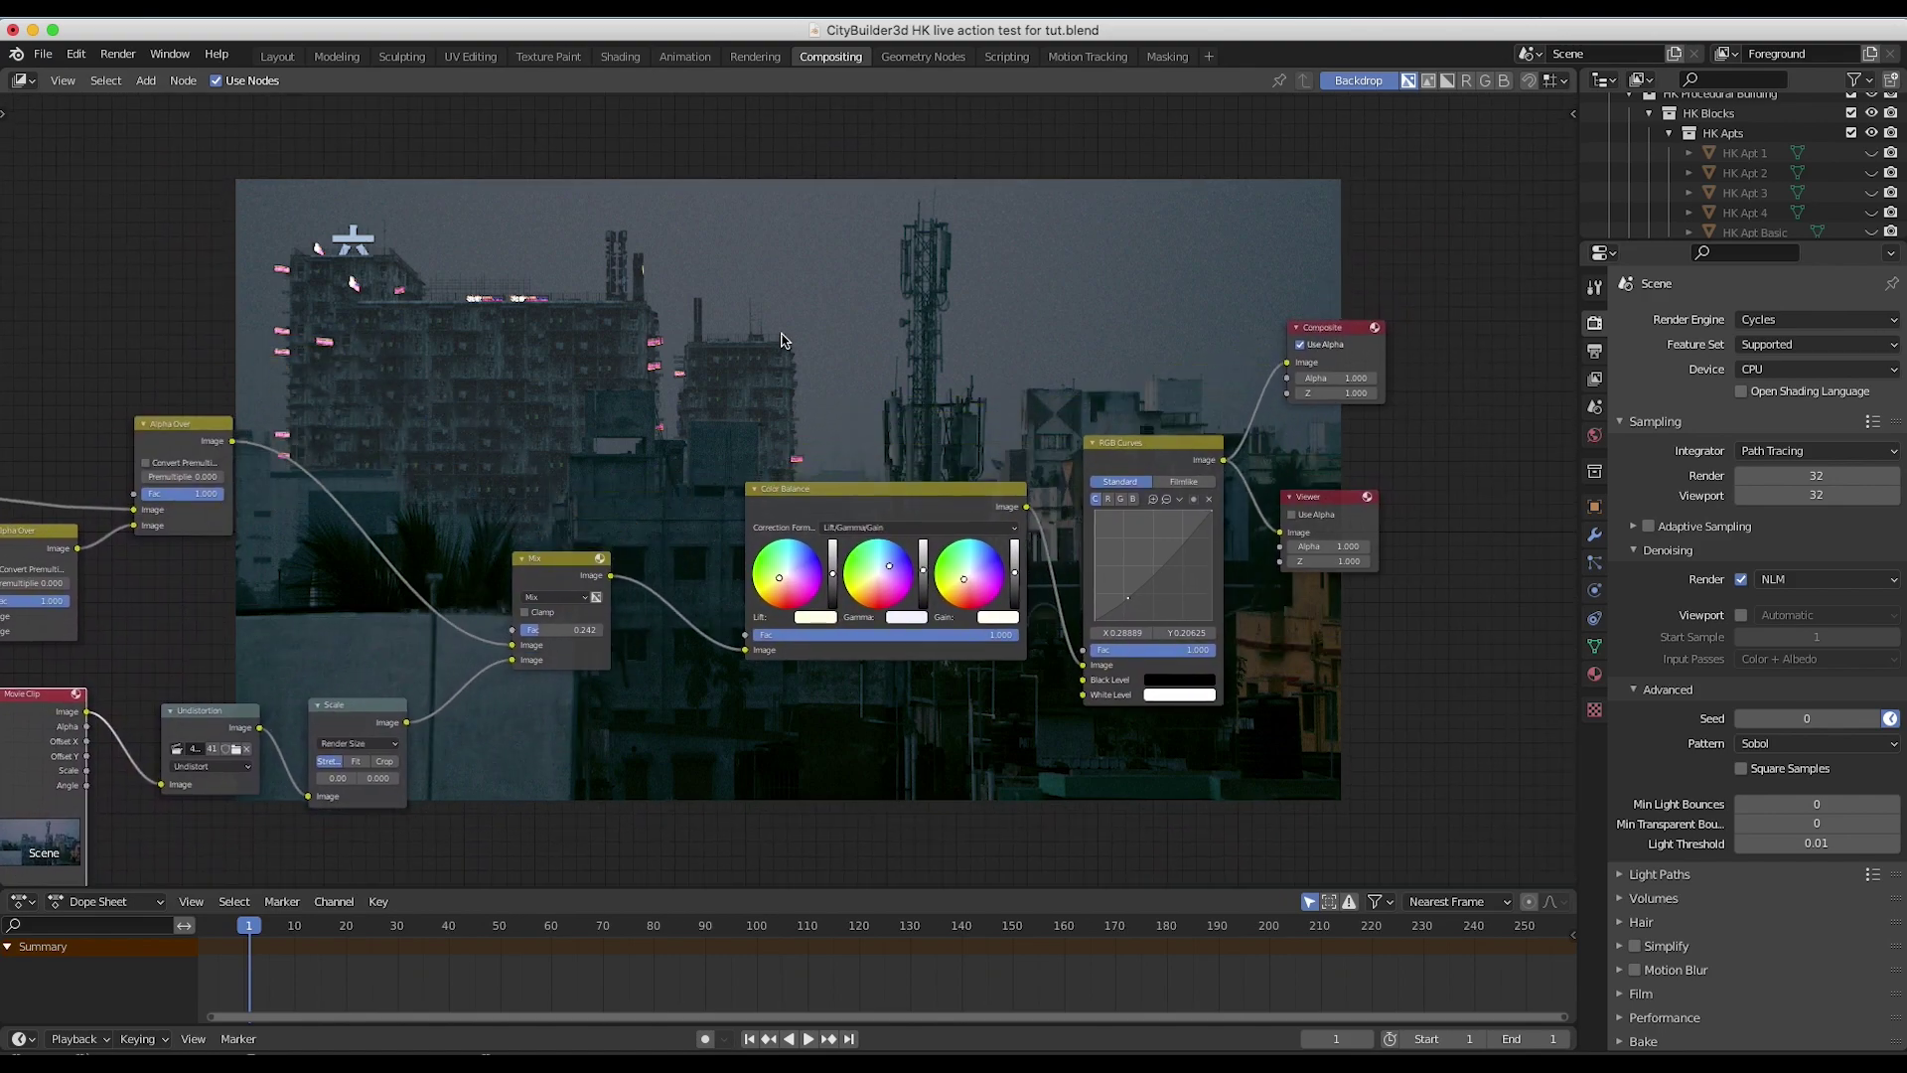
{"action": "scroll", "coordinate": [782, 340], "scroll_direction": "left", "scroll_amount": 2}
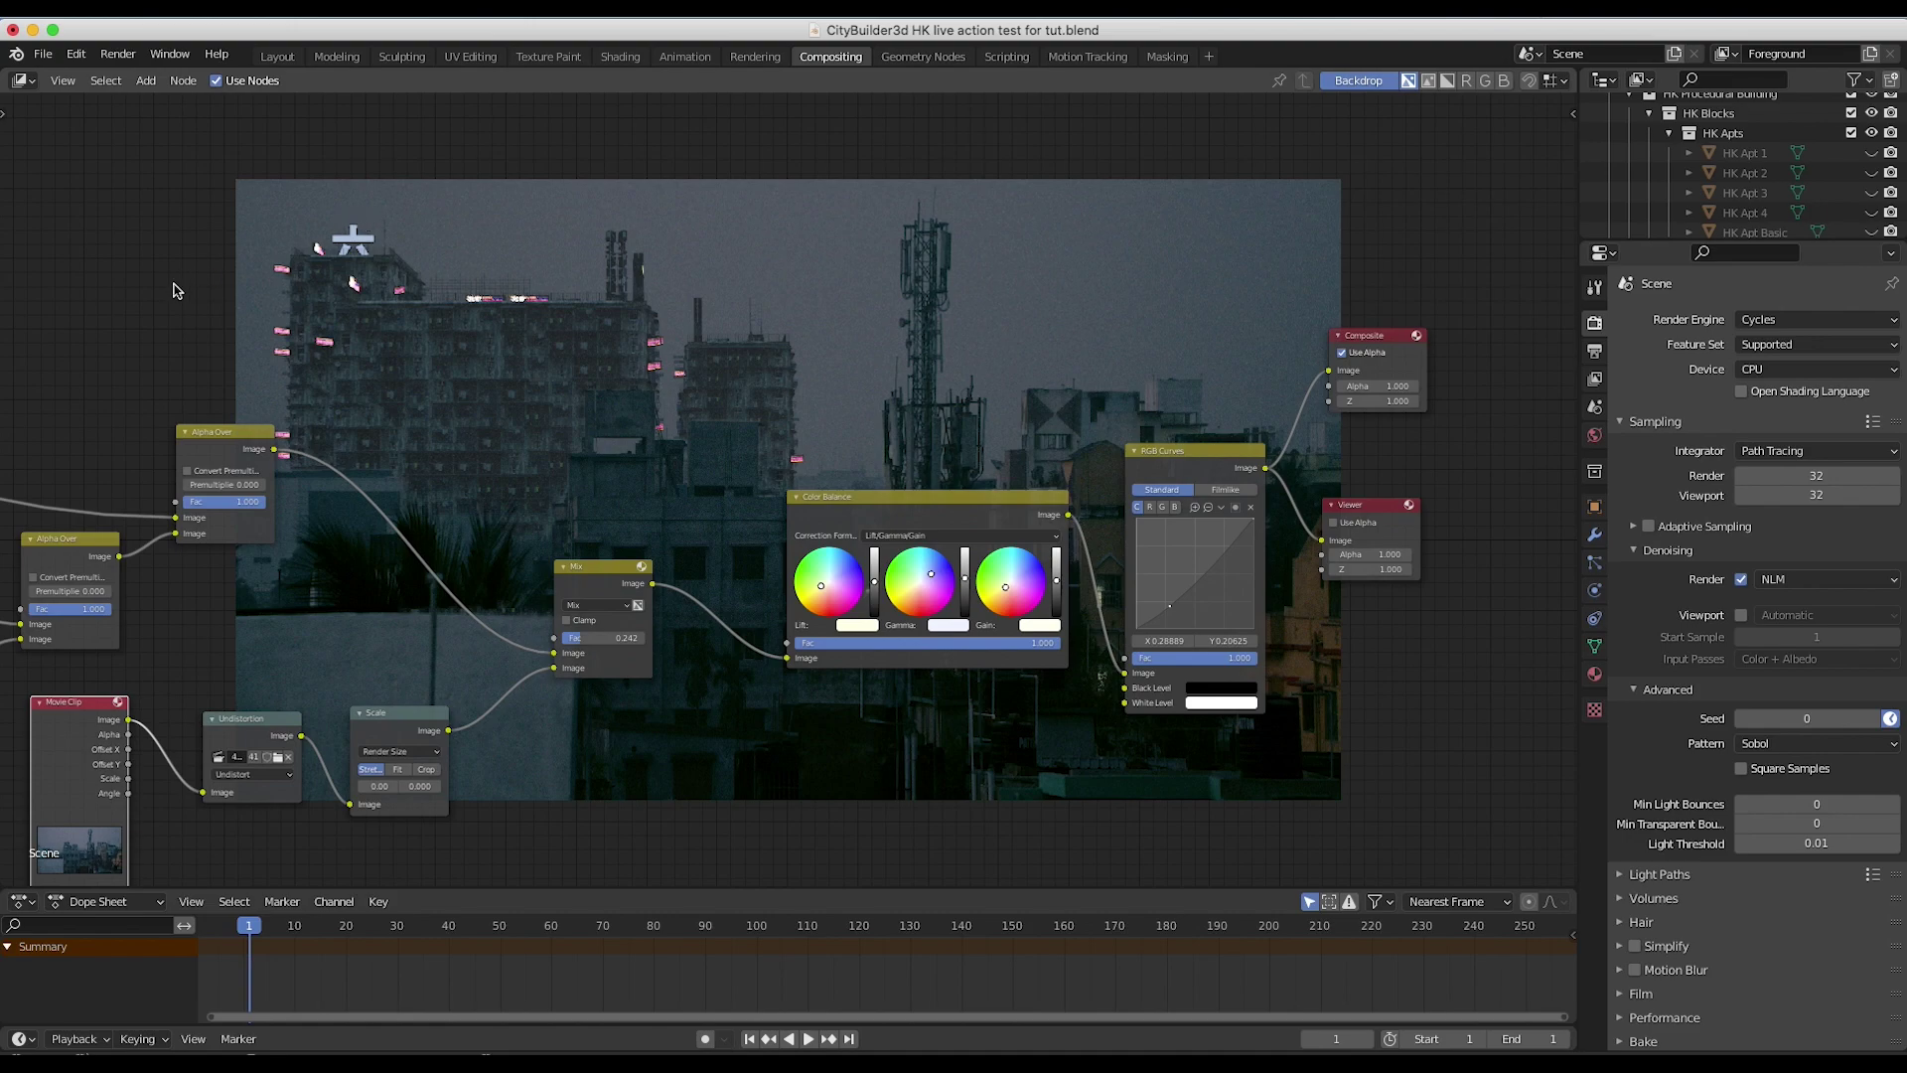
Step: Compare the blended buildings with the footage in the backdrop, and select the final Color Balance node after the Mix node
{"action": "middle_click_drag", "start_coordinate": [718, 463], "coordinate": [791, 418]}
{"action": "middle_click_drag", "start_coordinate": [485, 457], "coordinate": [416, 515]}
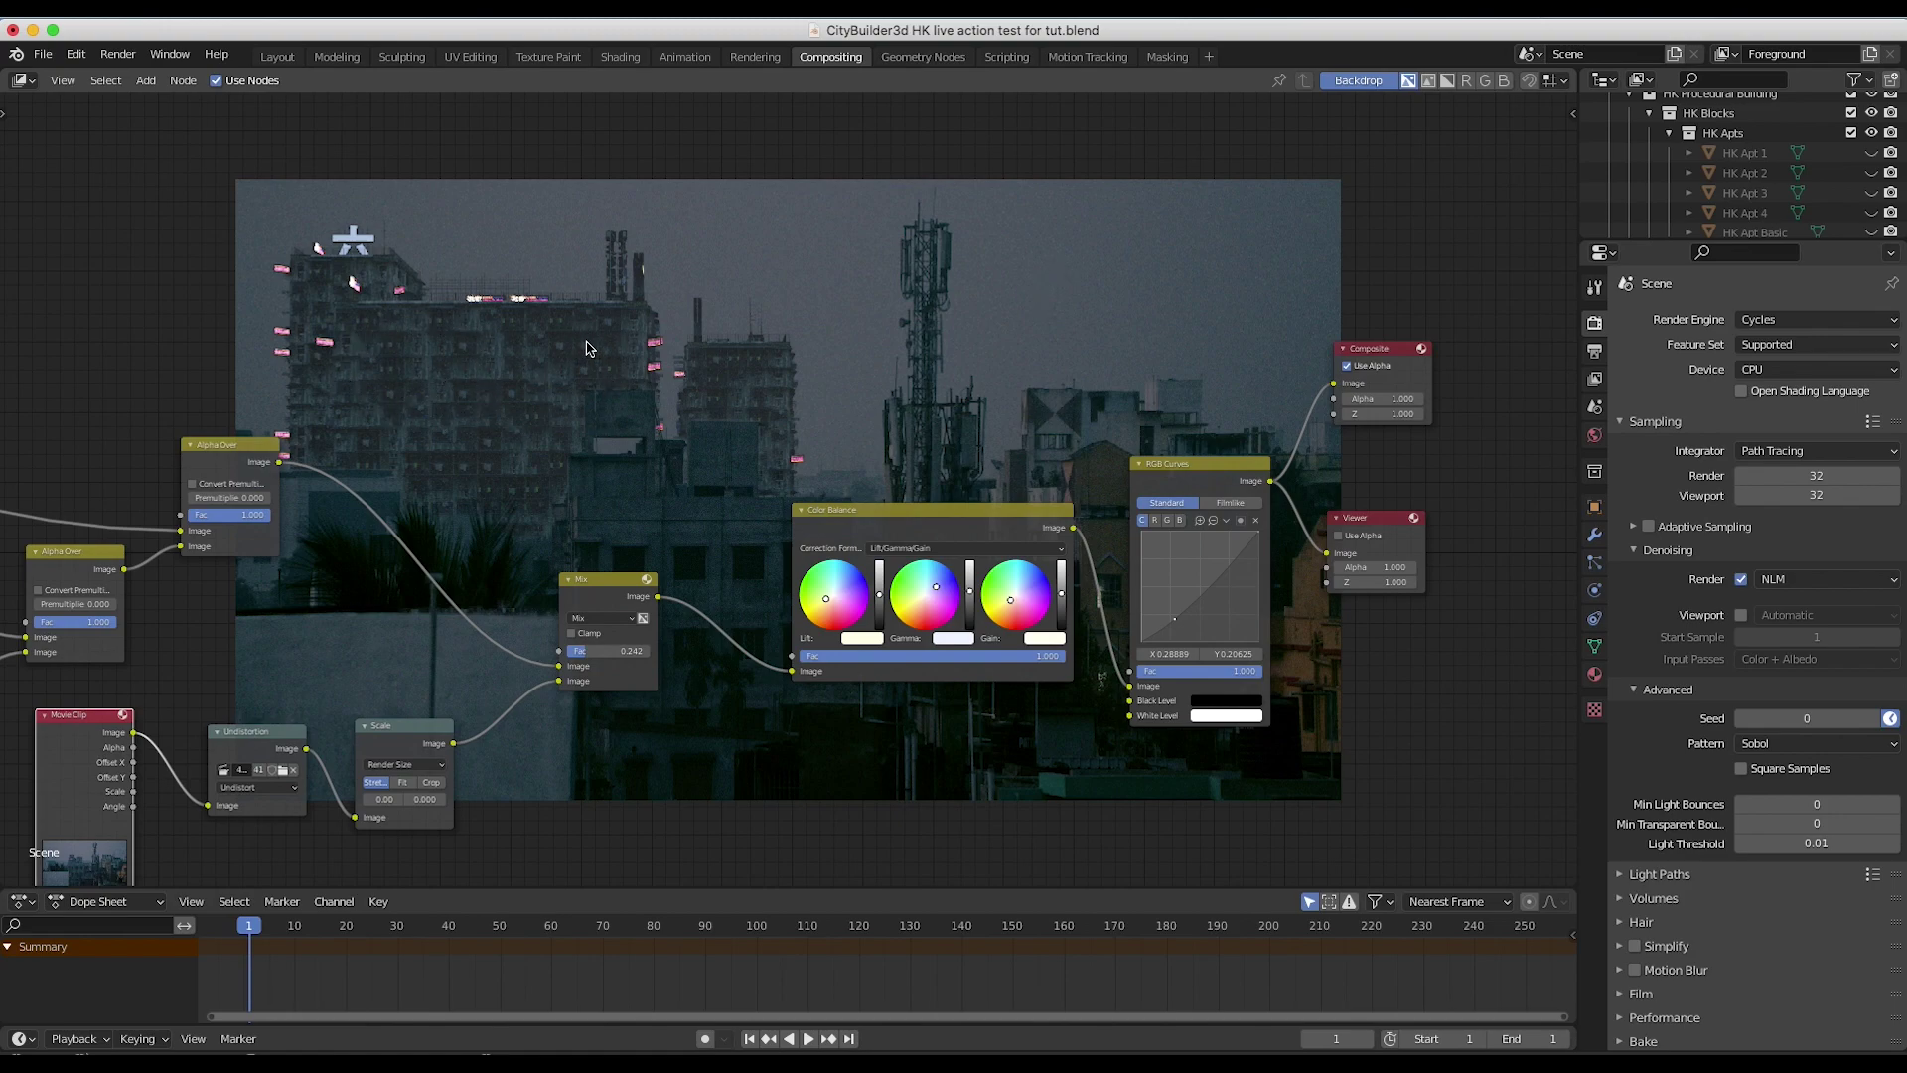
{"action": "scroll", "coordinate": [735, 506], "scroll_direction": "down", "scroll_amount": 5}
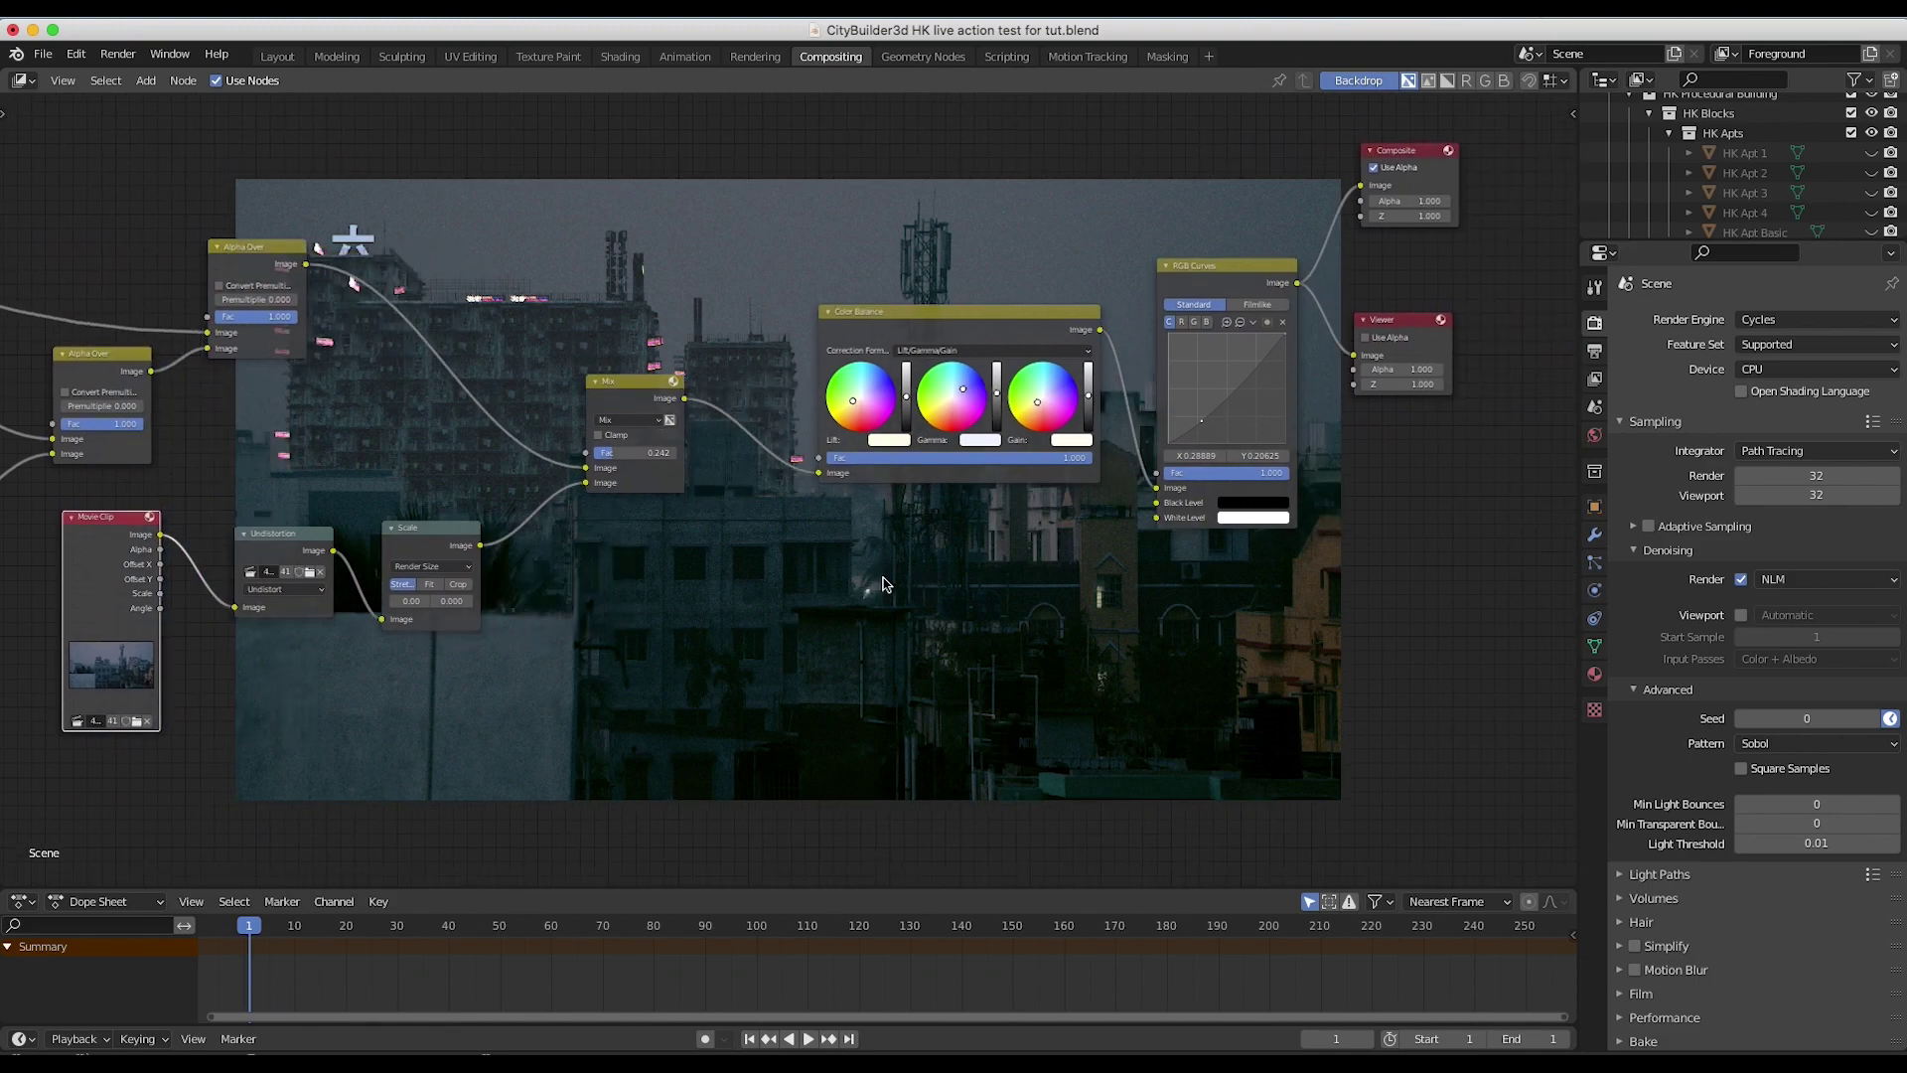
{"action": "scroll", "coordinate": [886, 584], "scroll_direction": "up", "scroll_amount": 2}
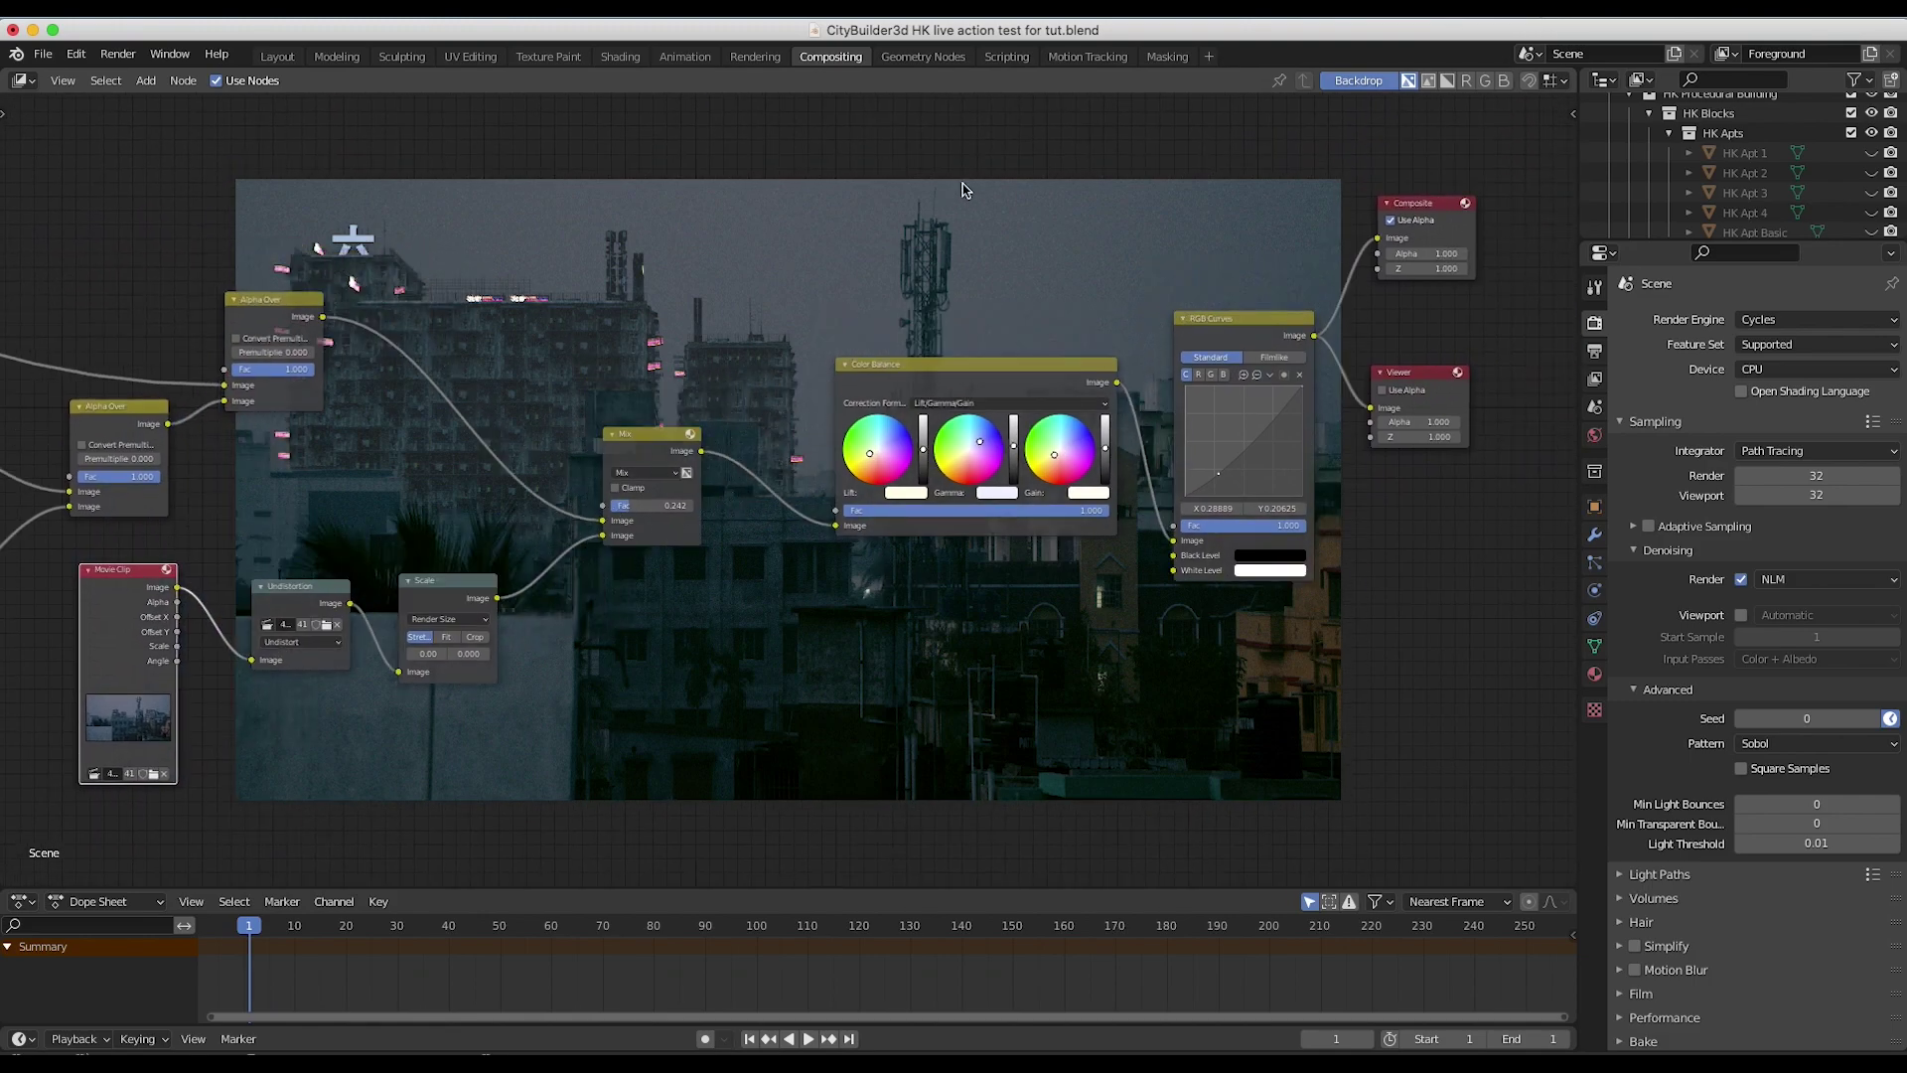
{"action": "middle_click_drag", "start_coordinate": [541, 225], "coordinate": [424, 463]}
{"action": "middle_click_drag", "start_coordinate": [781, 578], "coordinate": [635, 434]}
{"action": "left_click", "coordinate": [637, 475]}
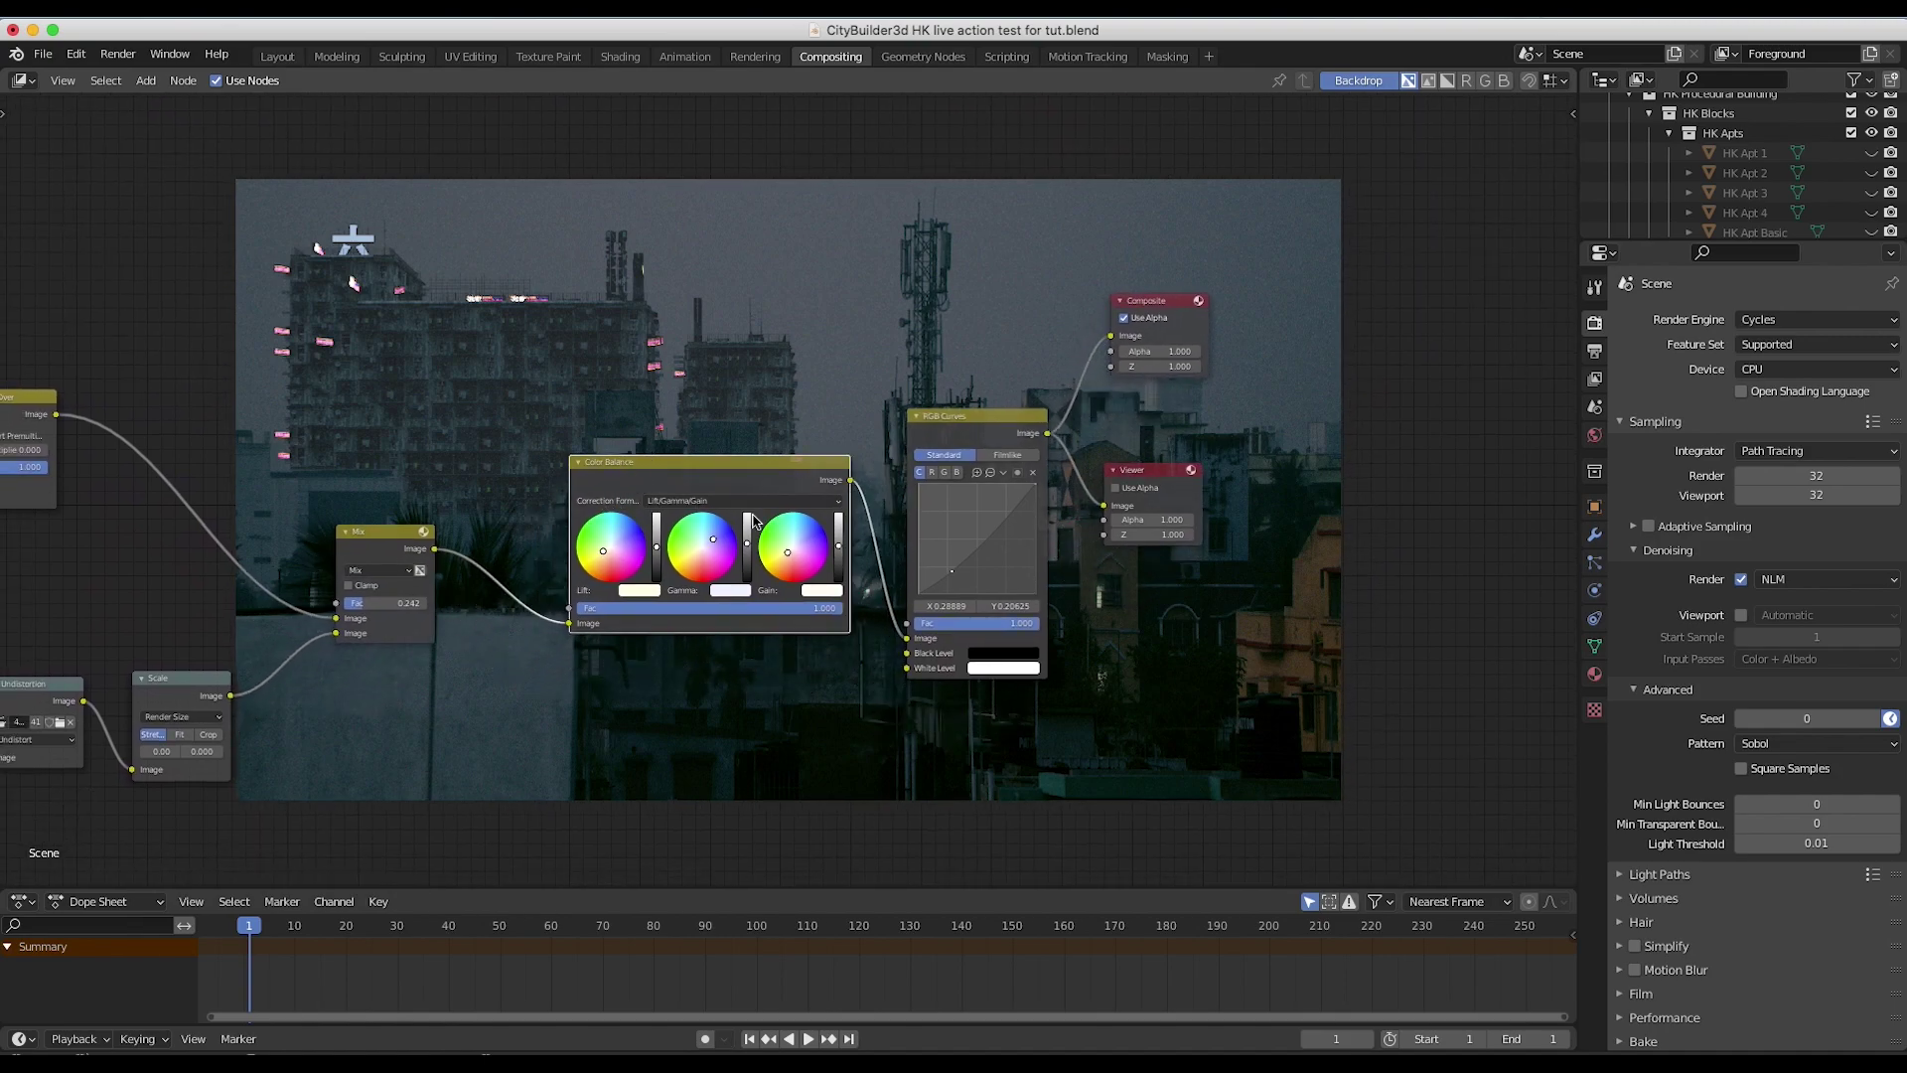
Step: Follow the Color Balance output through RGB Curves to the Composite and Viewer nodes, and review the entire node tree
{"action": "scroll", "coordinate": [789, 510], "scroll_direction": "right", "scroll_amount": 4, "text": "ctrl"}
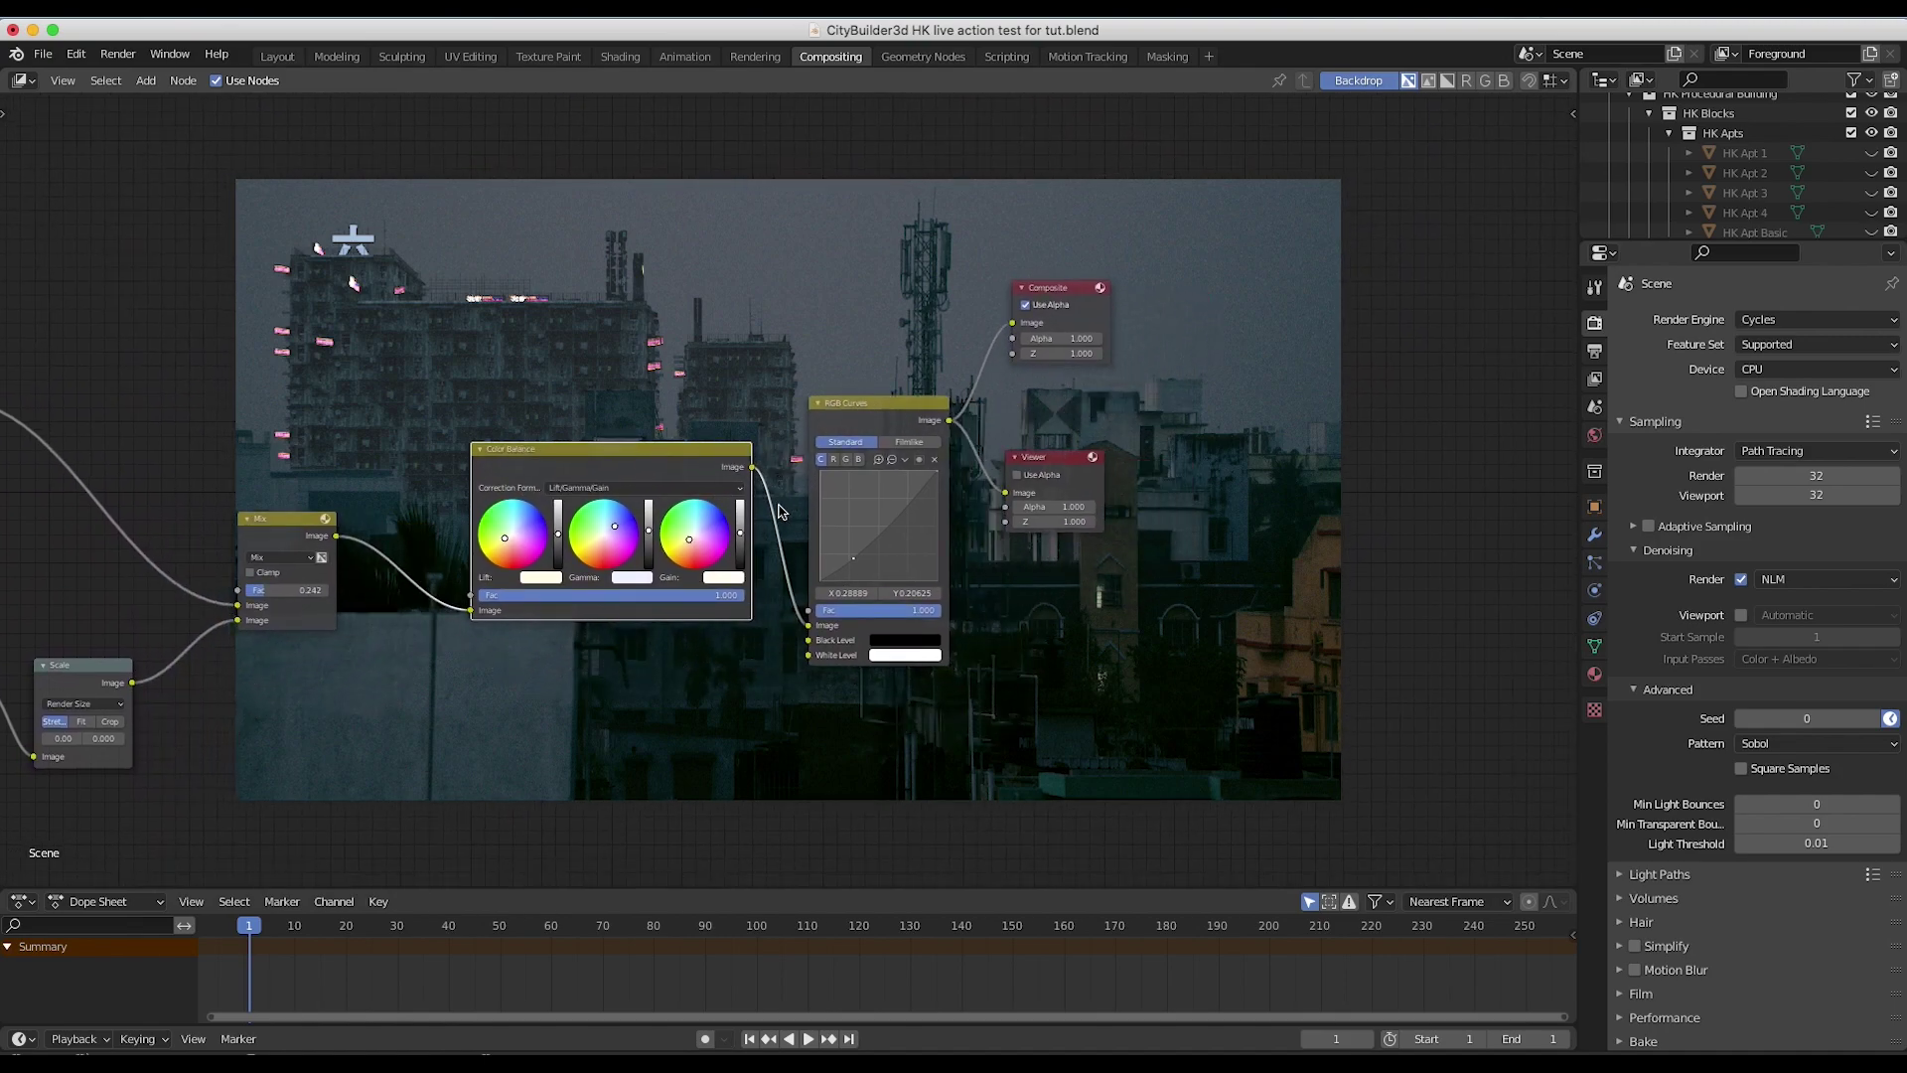
{"action": "scroll", "coordinate": [785, 510], "scroll_direction": "right", "scroll_amount": 5}
{"action": "scroll", "coordinate": [785, 511], "scroll_direction": "up", "scroll_amount": 1}
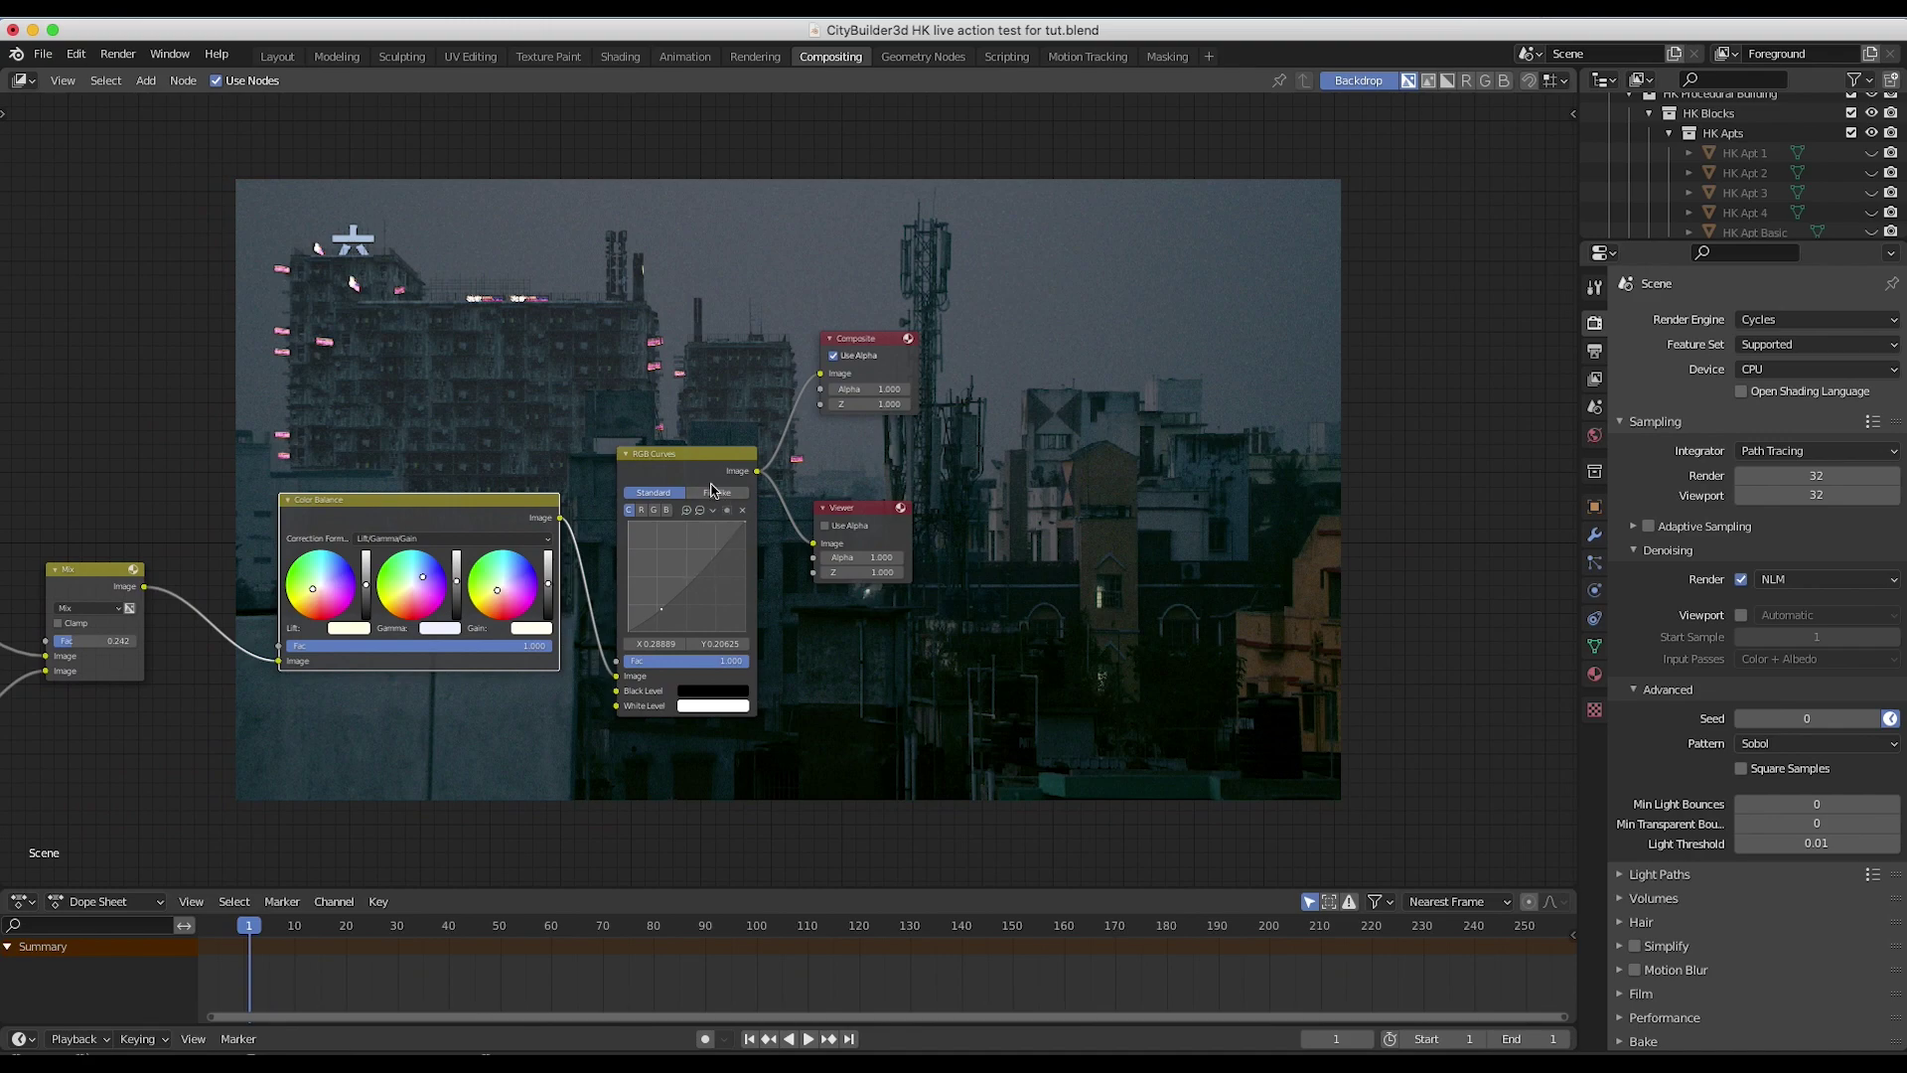
{"action": "scroll", "coordinate": [711, 268], "scroll_direction": "right", "scroll_amount": 6}
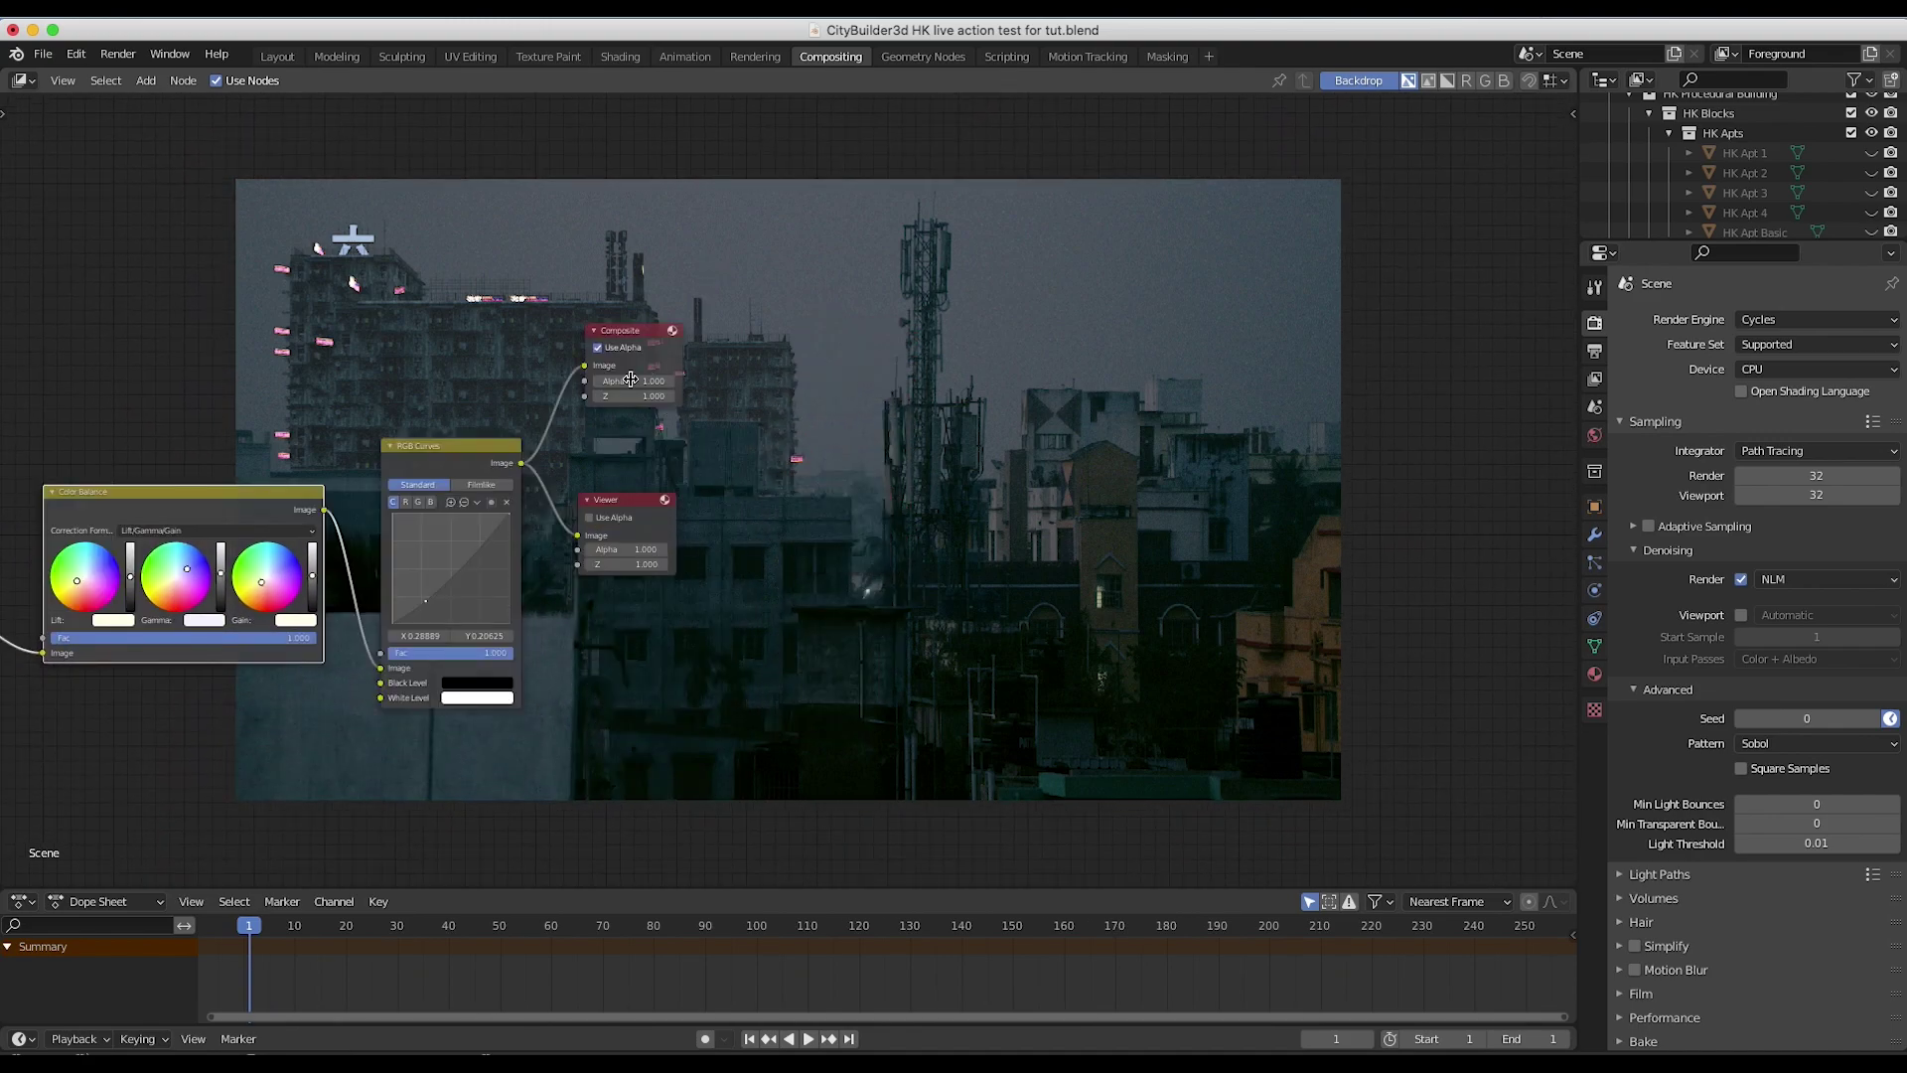
{"action": "scroll", "coordinate": [790, 427], "scroll_direction": "left", "scroll_amount": 20}
{"action": "scroll", "coordinate": [789, 427], "scroll_direction": "down", "scroll_amount": 8}
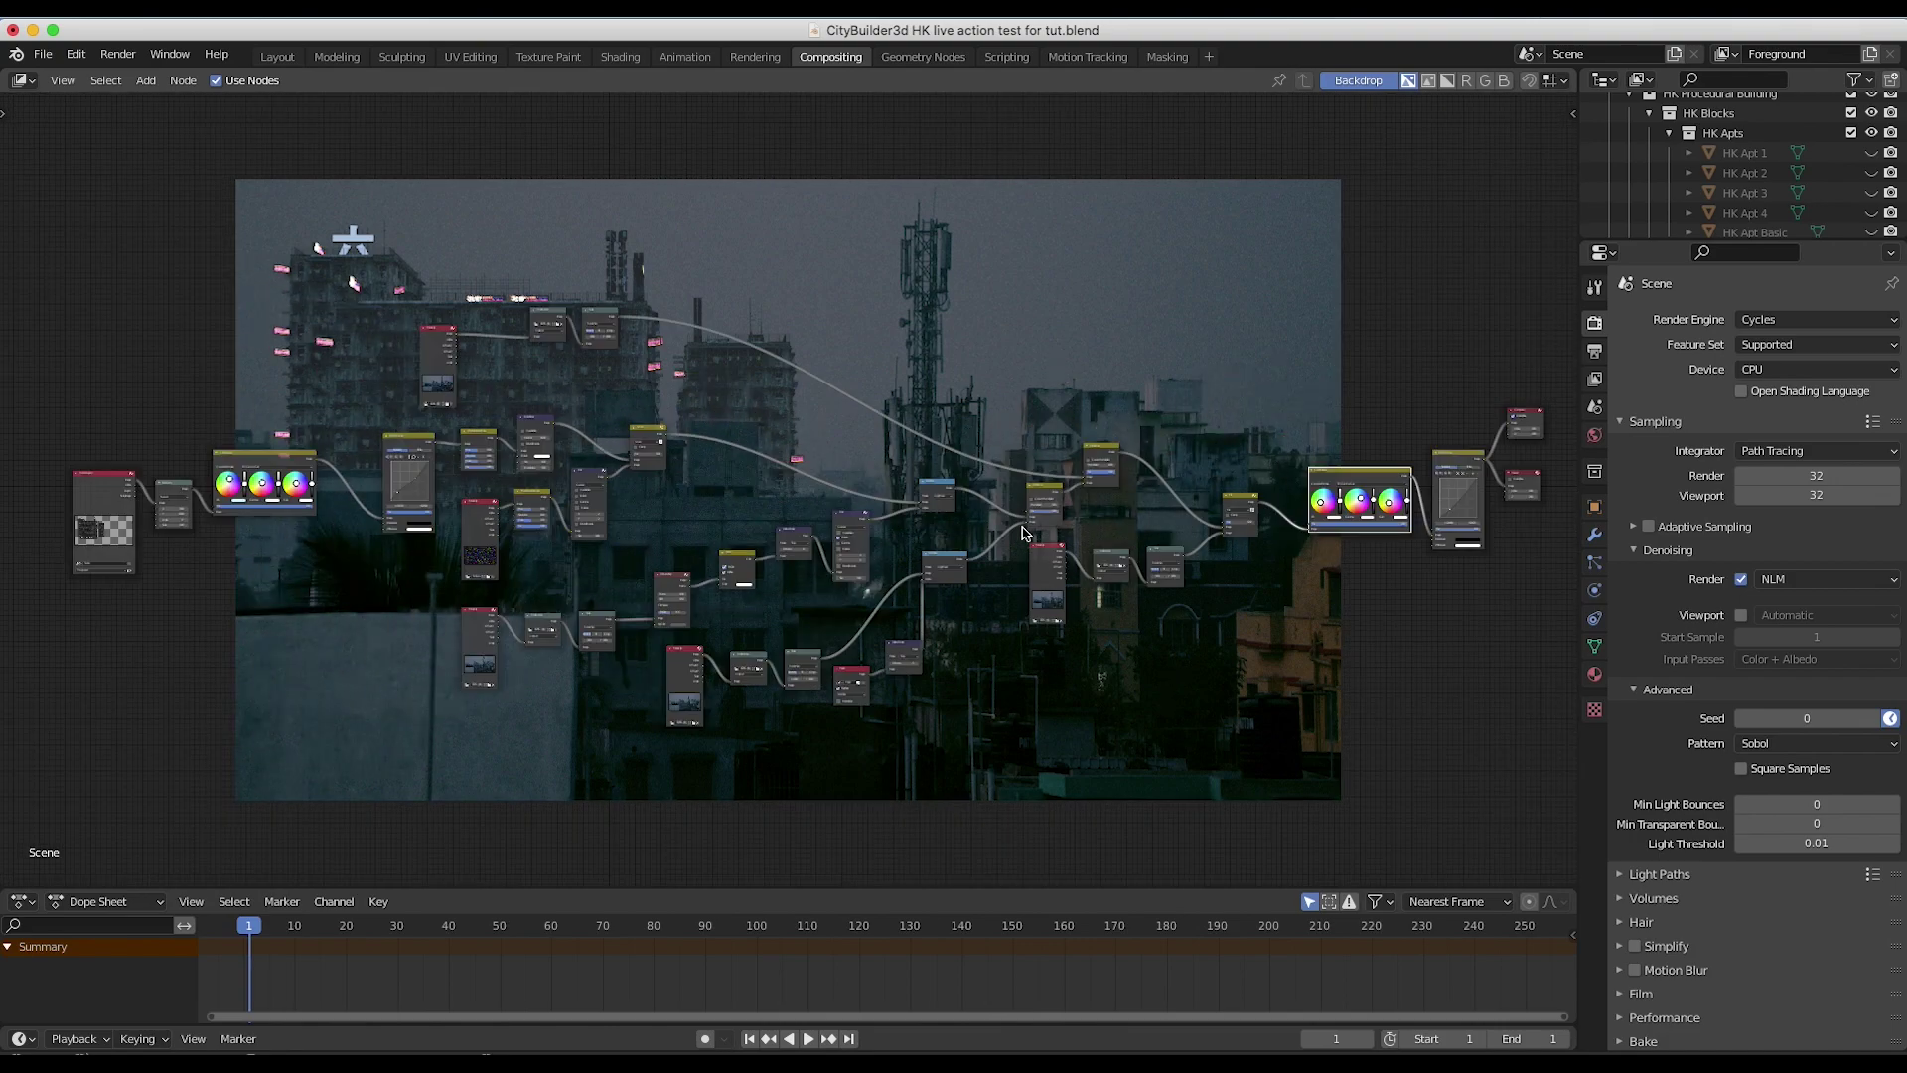
{"action": "scroll", "coordinate": [1022, 533], "scroll_direction": "right", "scroll_amount": 1}
{"action": "scroll", "coordinate": [1022, 533], "scroll_direction": "left", "scroll_amount": 1}
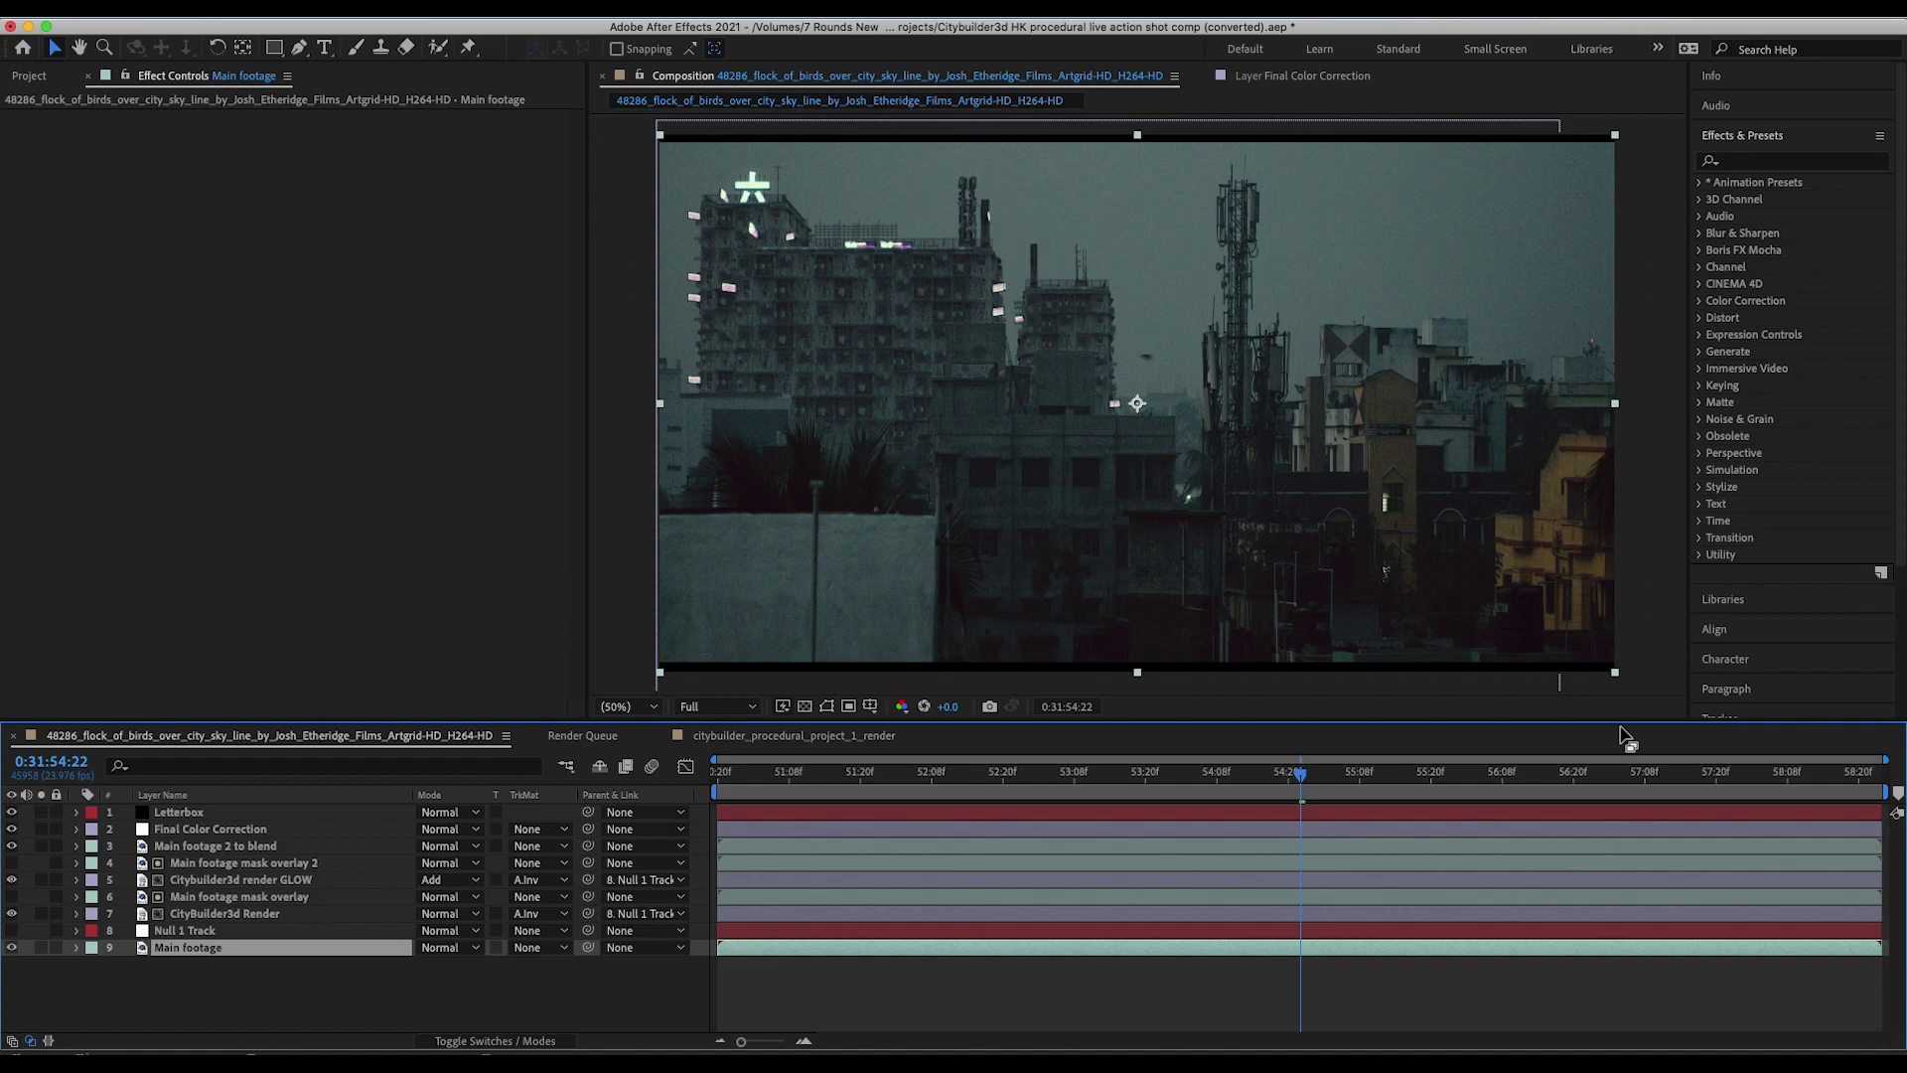
Step: In After Effects, view the Main footage layer alone, restore the full composite, and select the Null 1 Track layer
{"action": "left_click", "coordinate": [170, 973]}
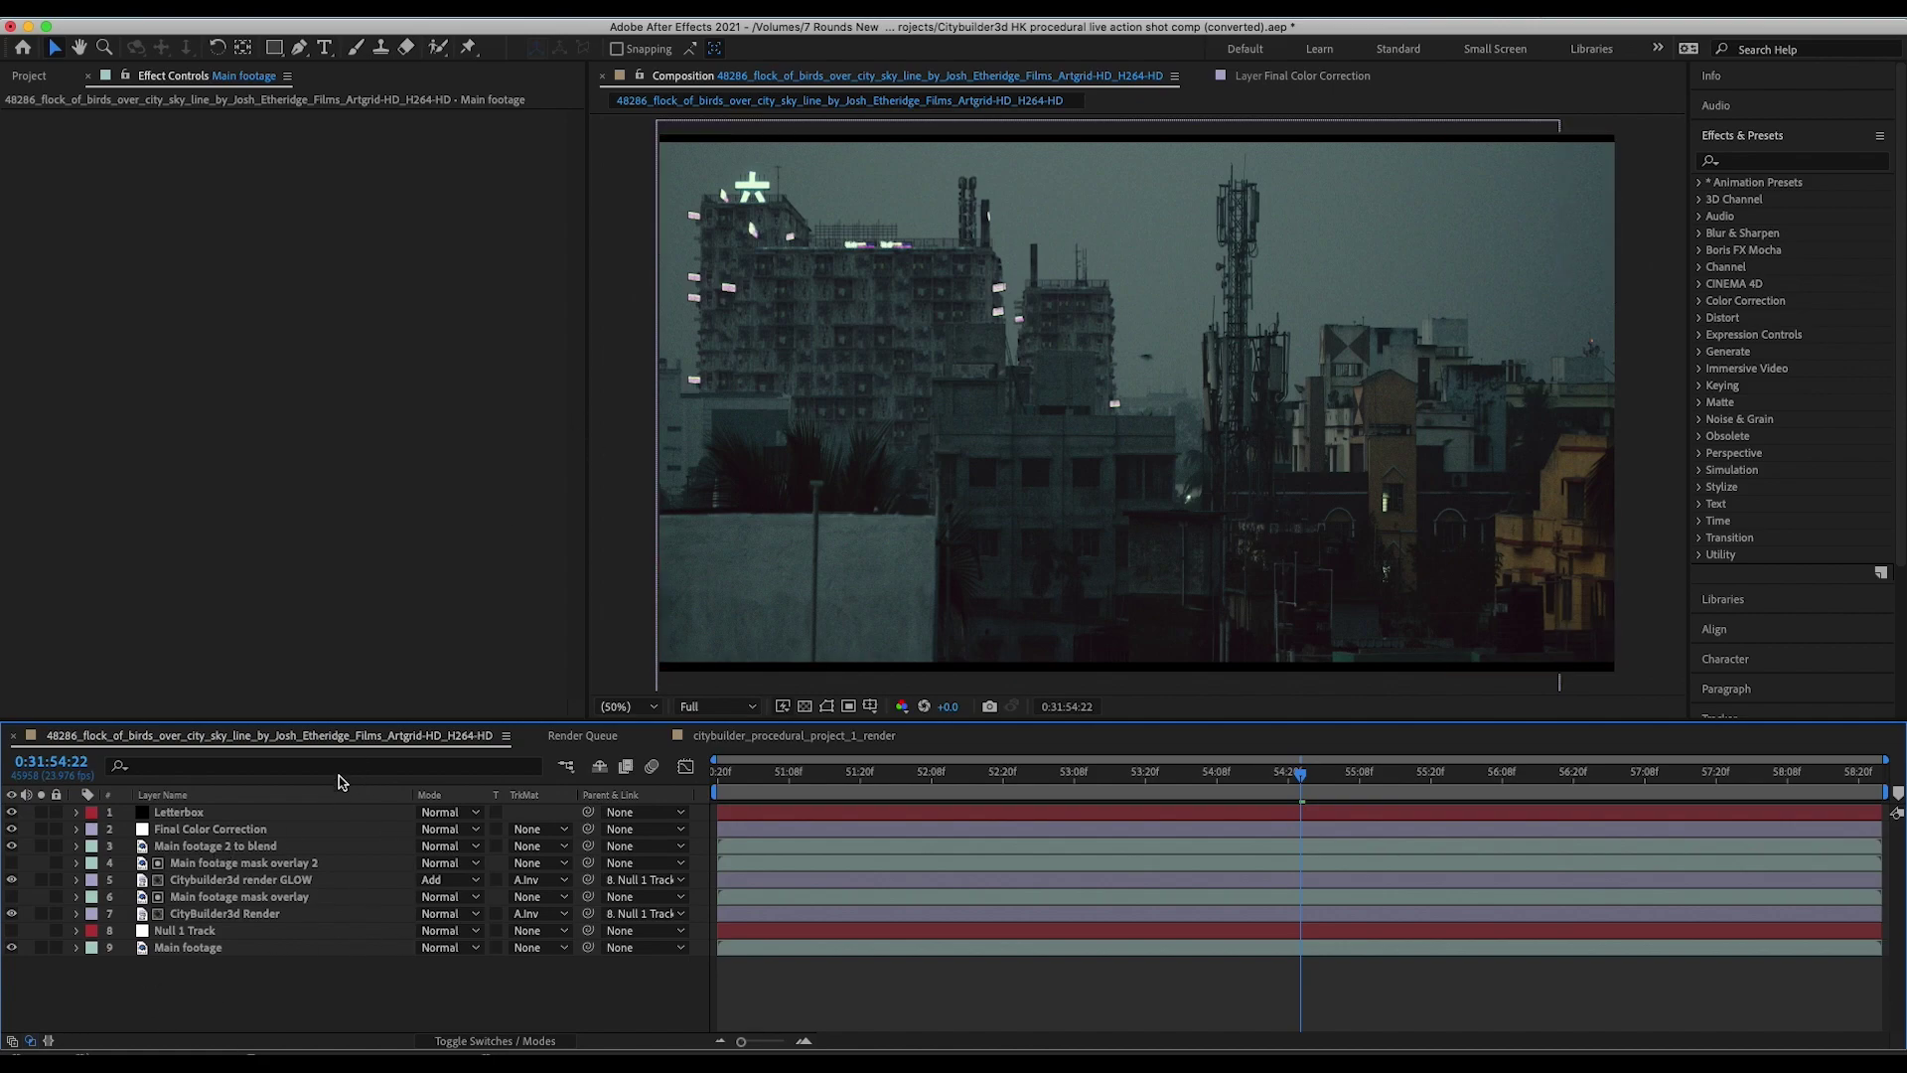
{"action": "left_click", "coordinate": [187, 947]}
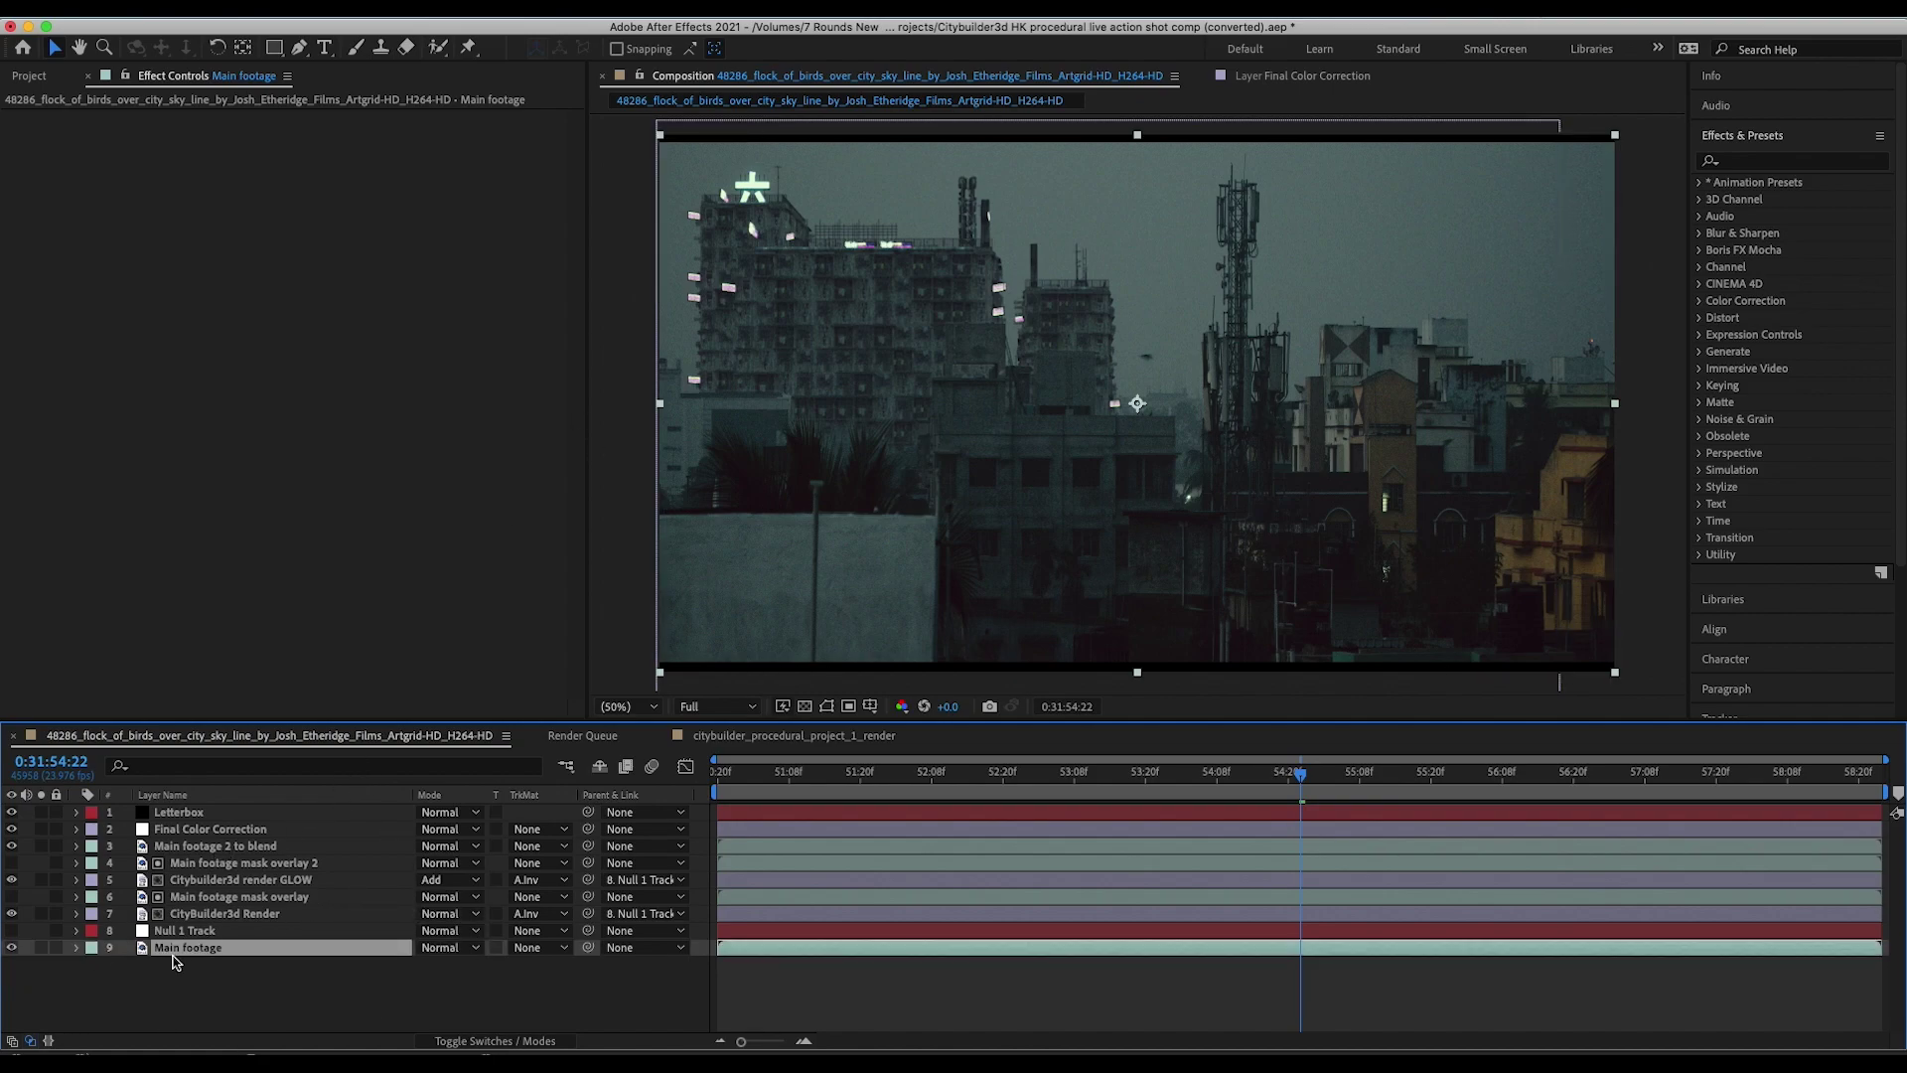
{"action": "left_click", "coordinate": [42, 947]}
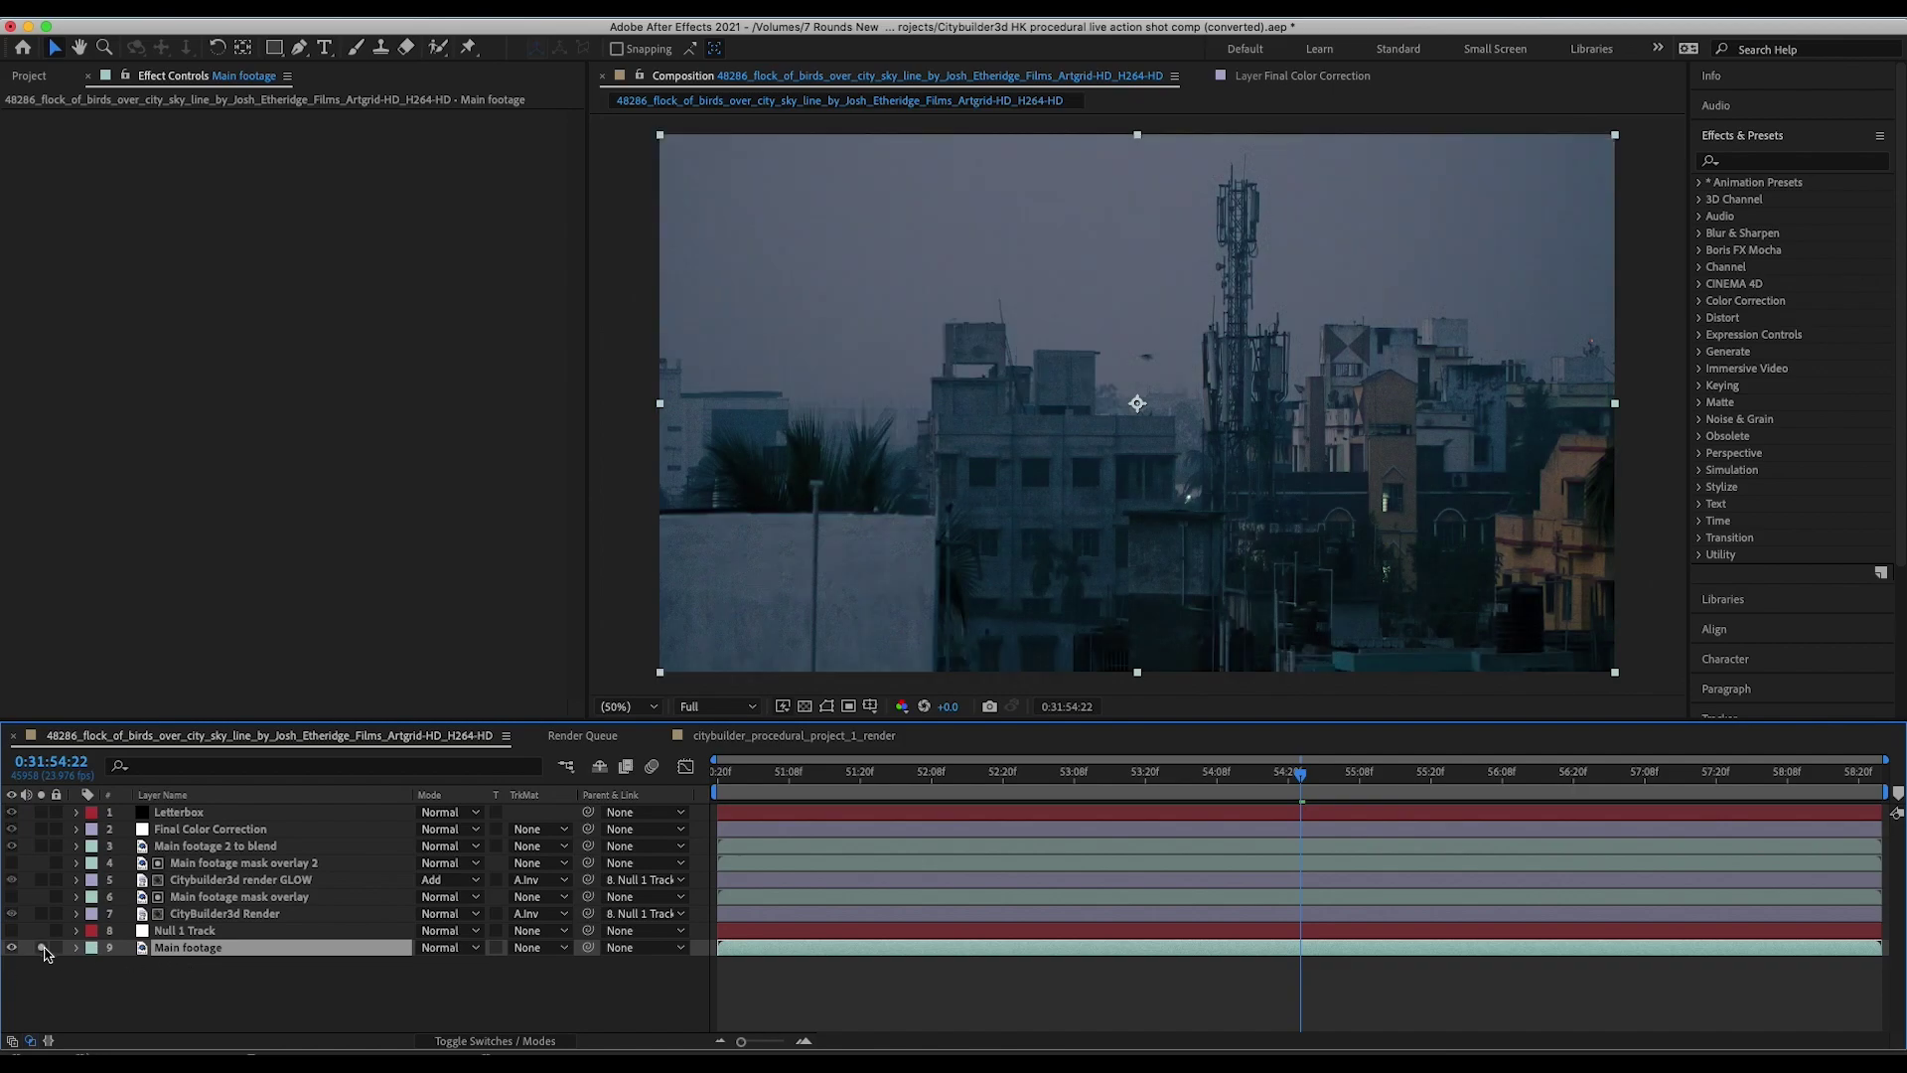
{"action": "left_click", "coordinate": [42, 947]}
{"action": "left_click", "coordinate": [85, 936]}
{"action": "left_click", "coordinate": [11, 932]}
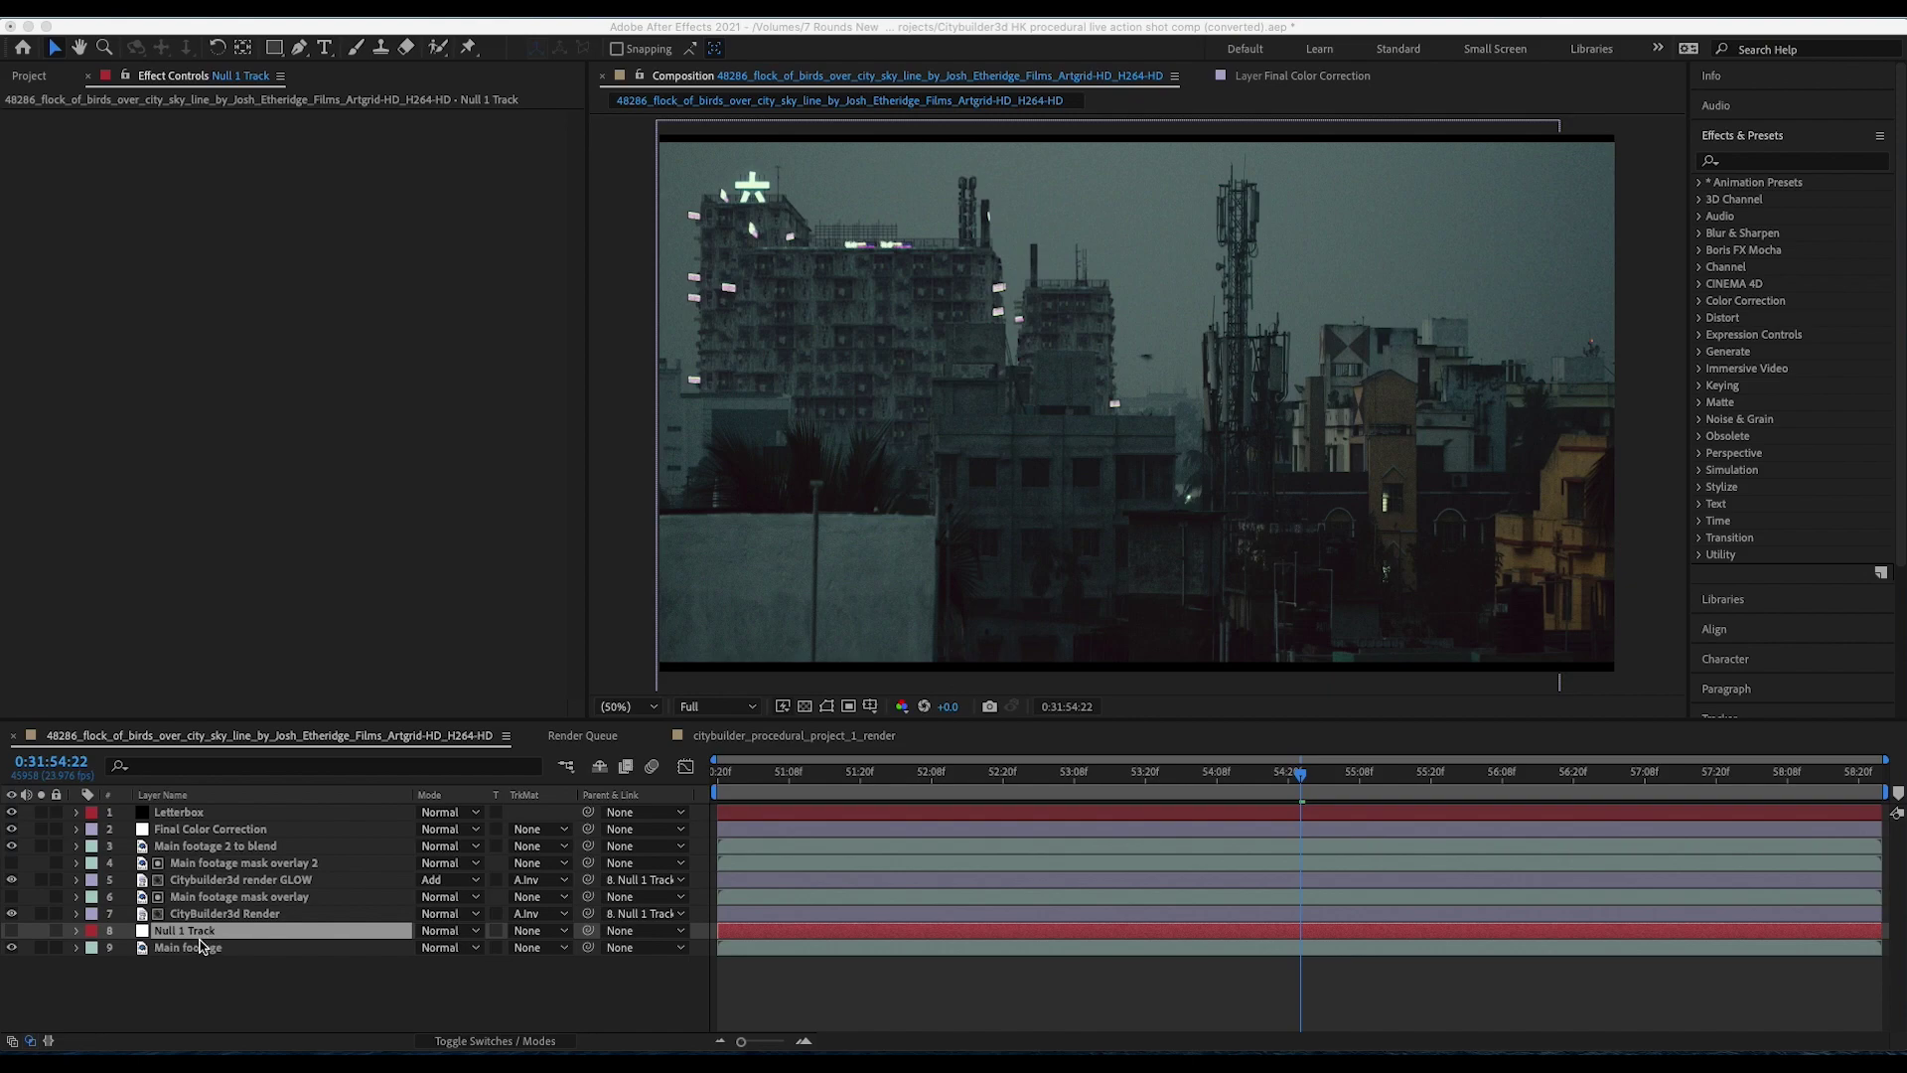
Step: Remove the Glow effect from the CityBuilder3d Render layer with undo, and select its Lumetri Color effect
{"action": "left_click", "coordinate": [211, 912]}
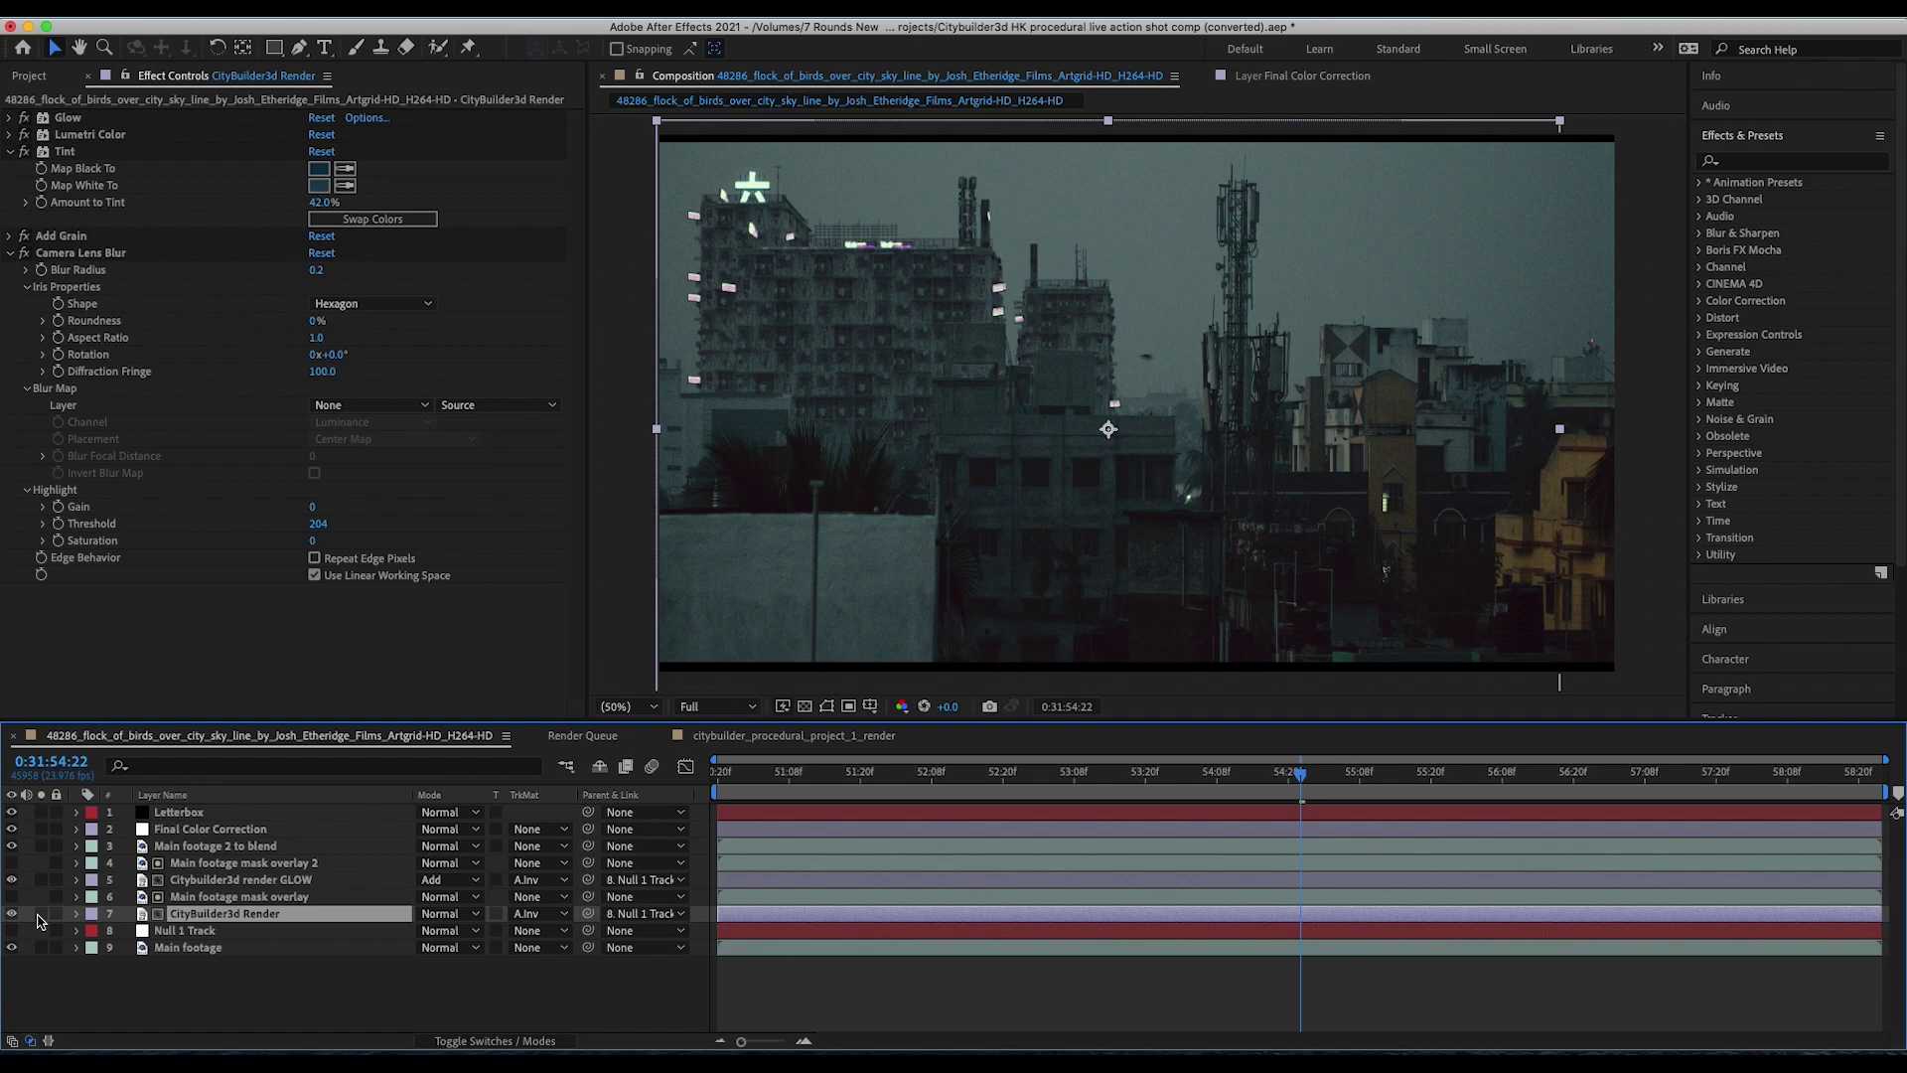
{"action": "key", "text": "super+z"}
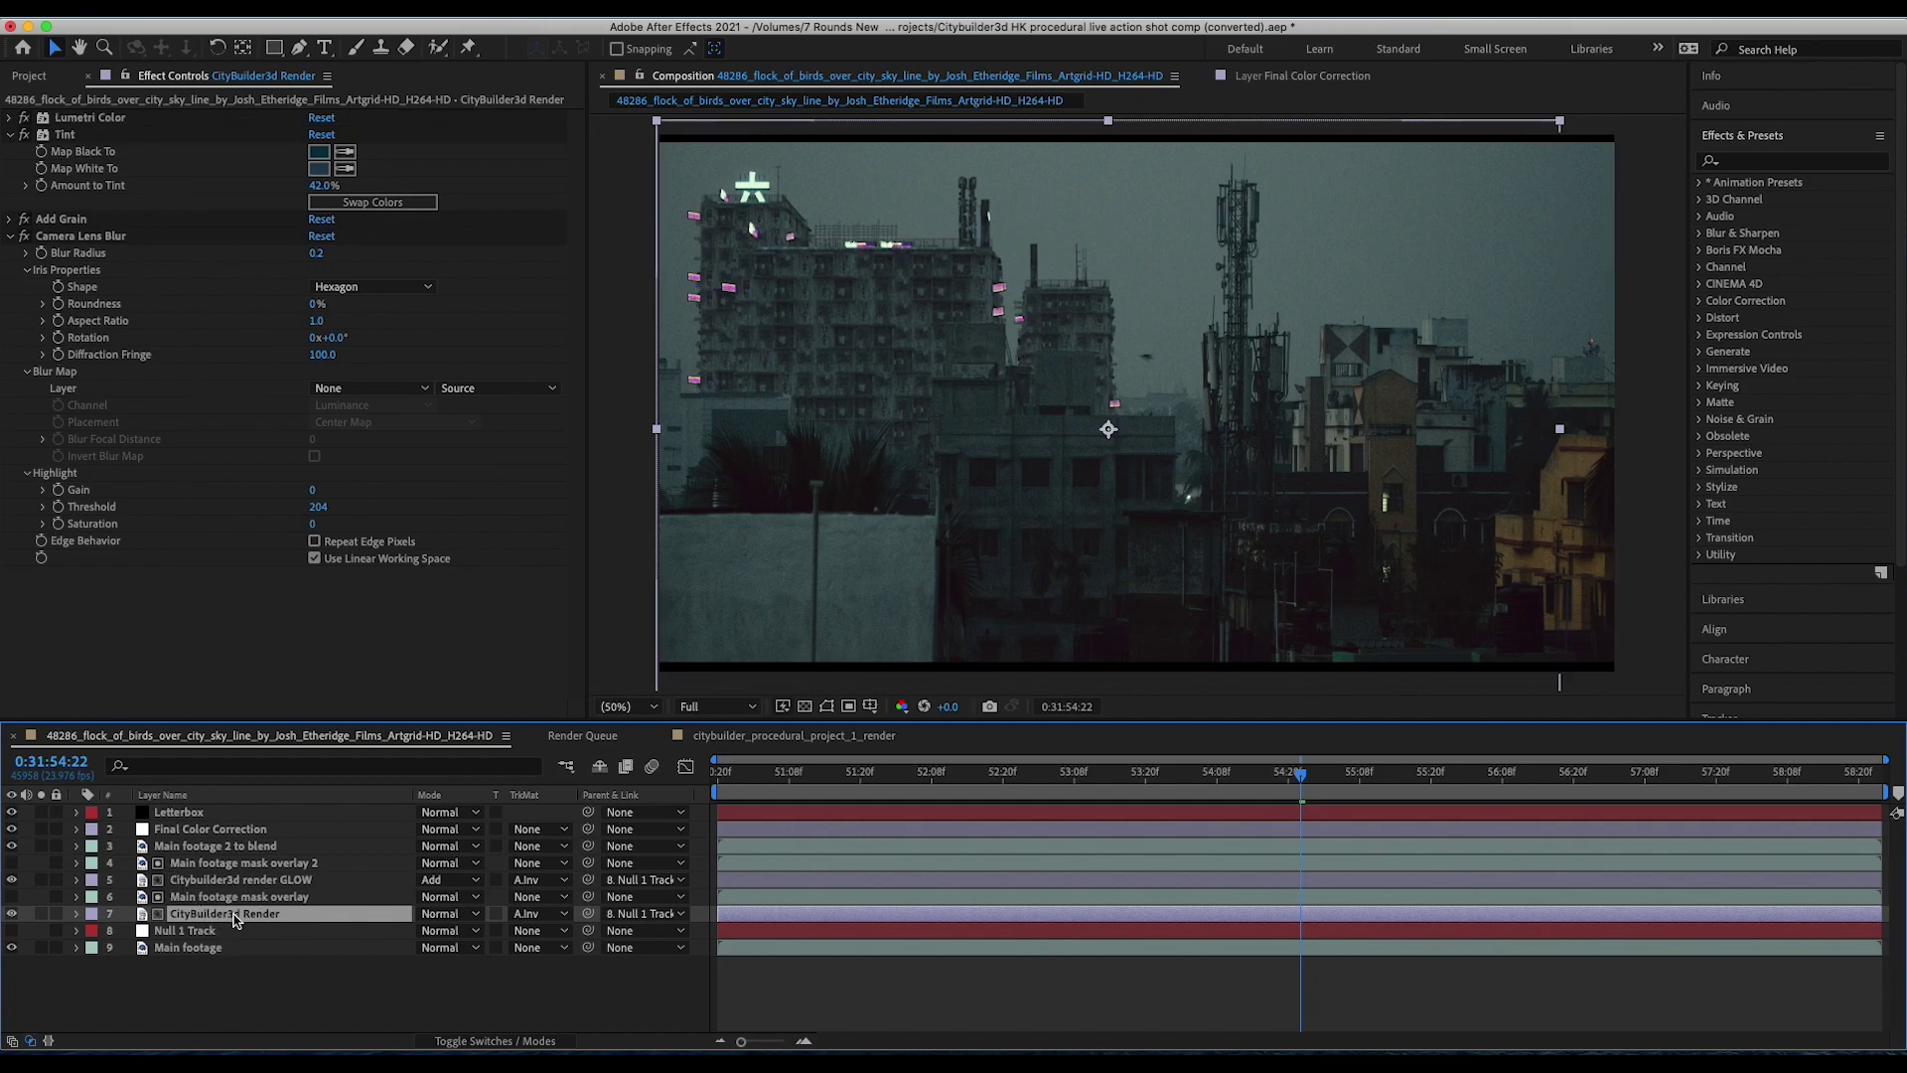
{"action": "left_click", "coordinate": [75, 120]}
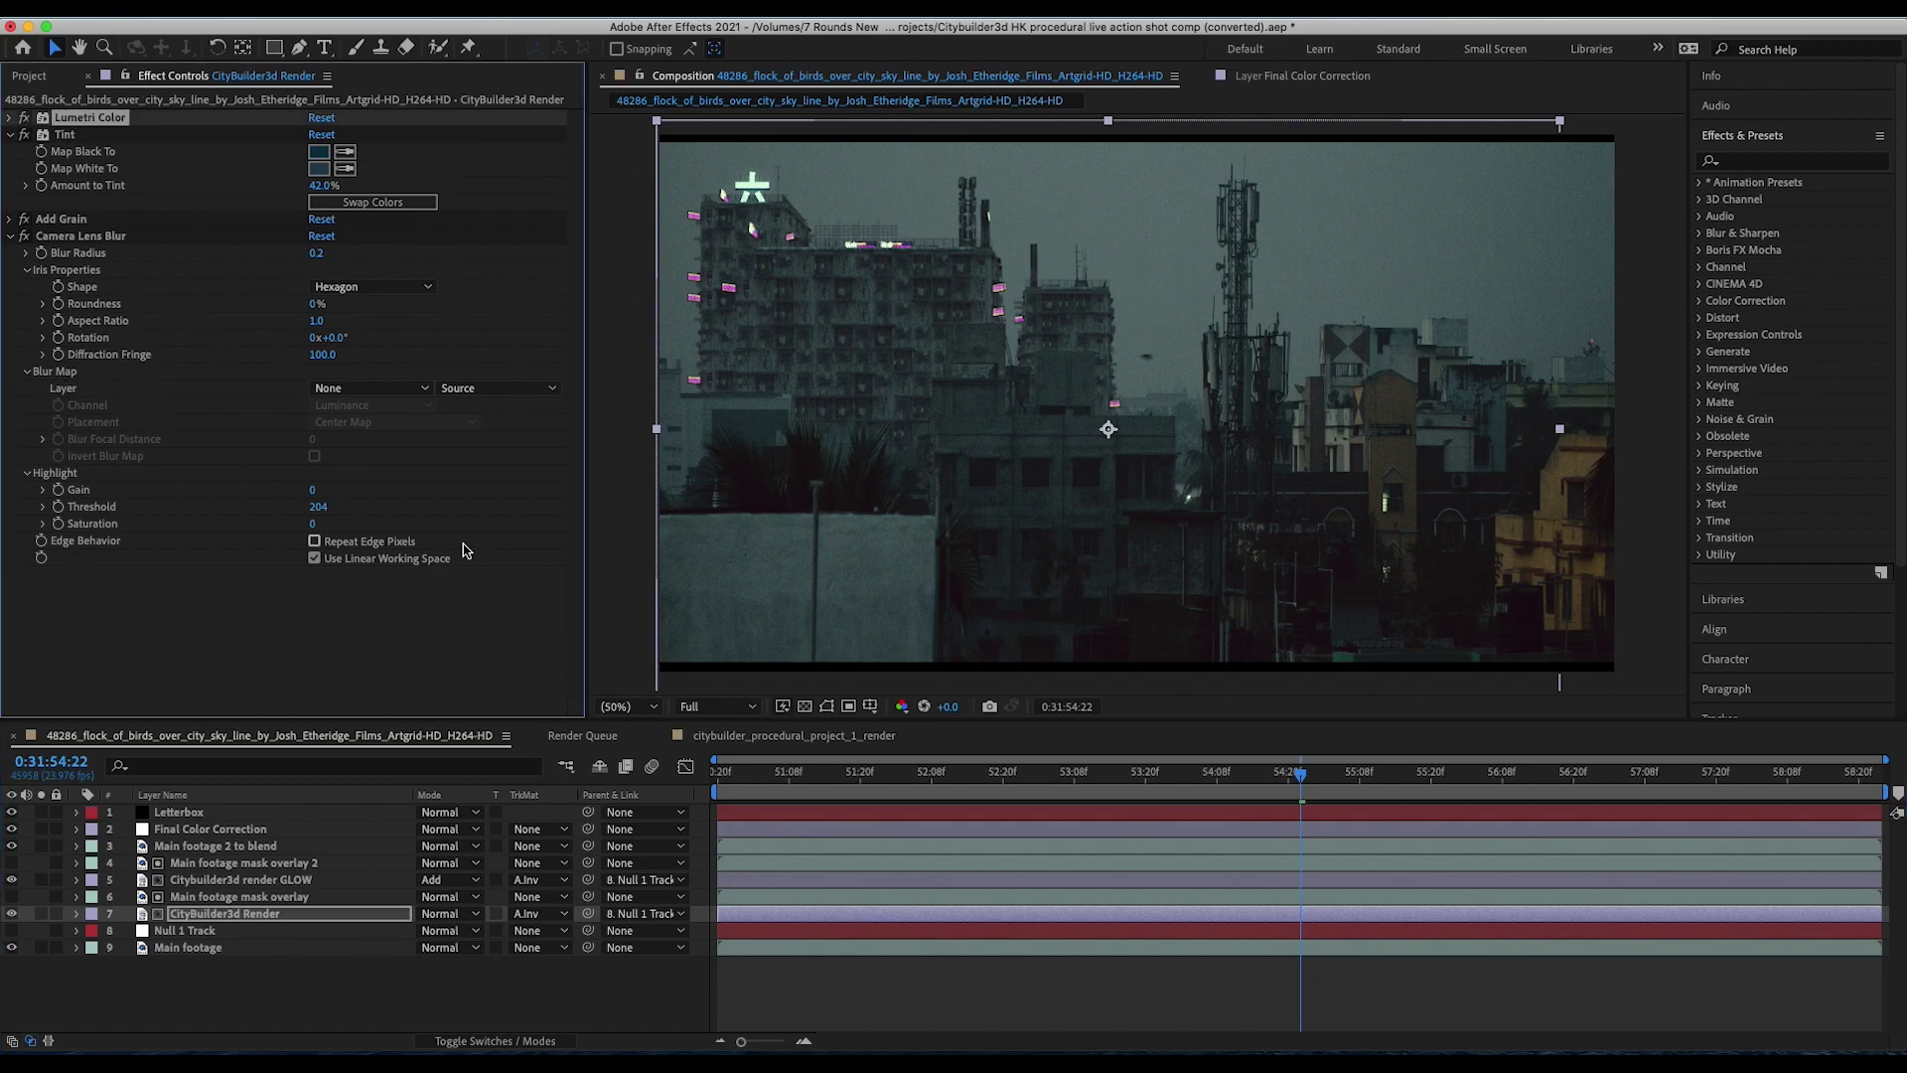
Step: Check the matching nodes in Blender, and return to After Effects to inspect the render layer's Add Grain and Camera Lens Blur effects
{"action": "key", "text": "super+Tab"}
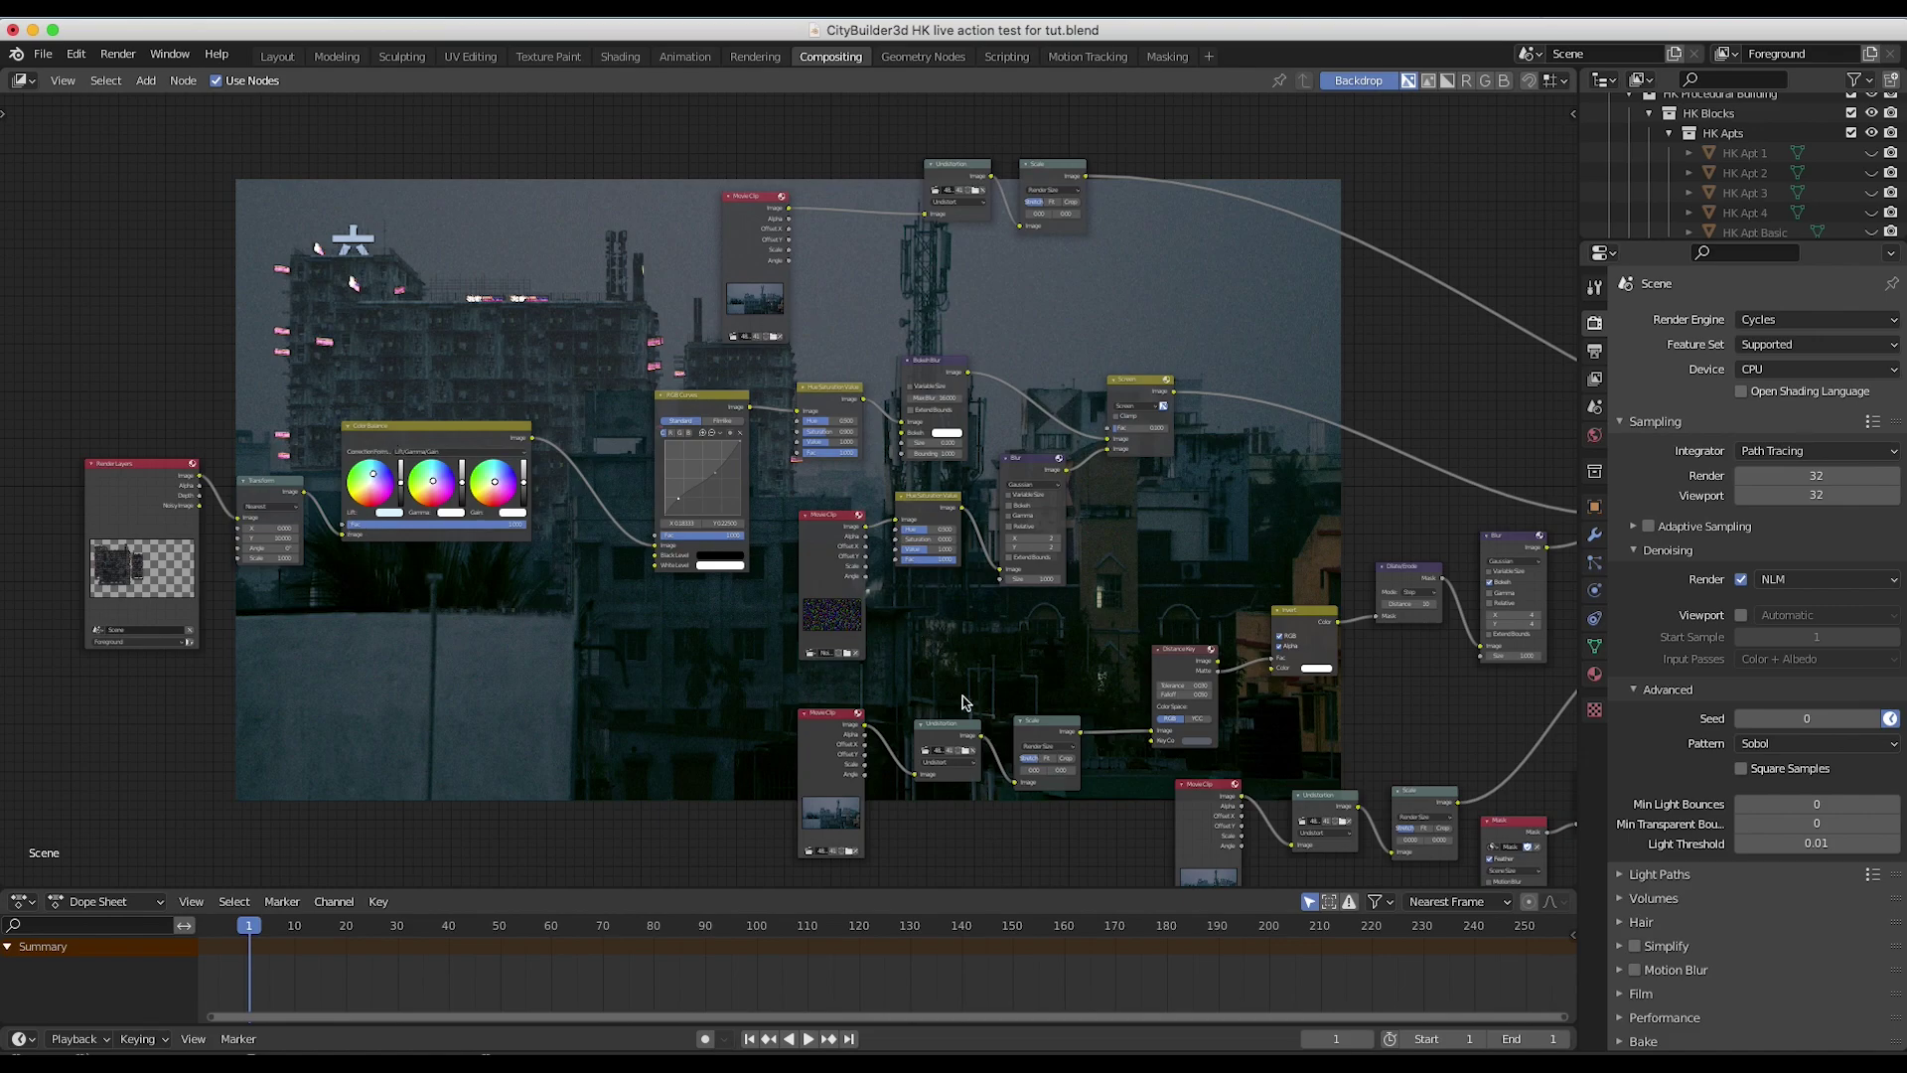
{"action": "key", "text": "super+Tab"}
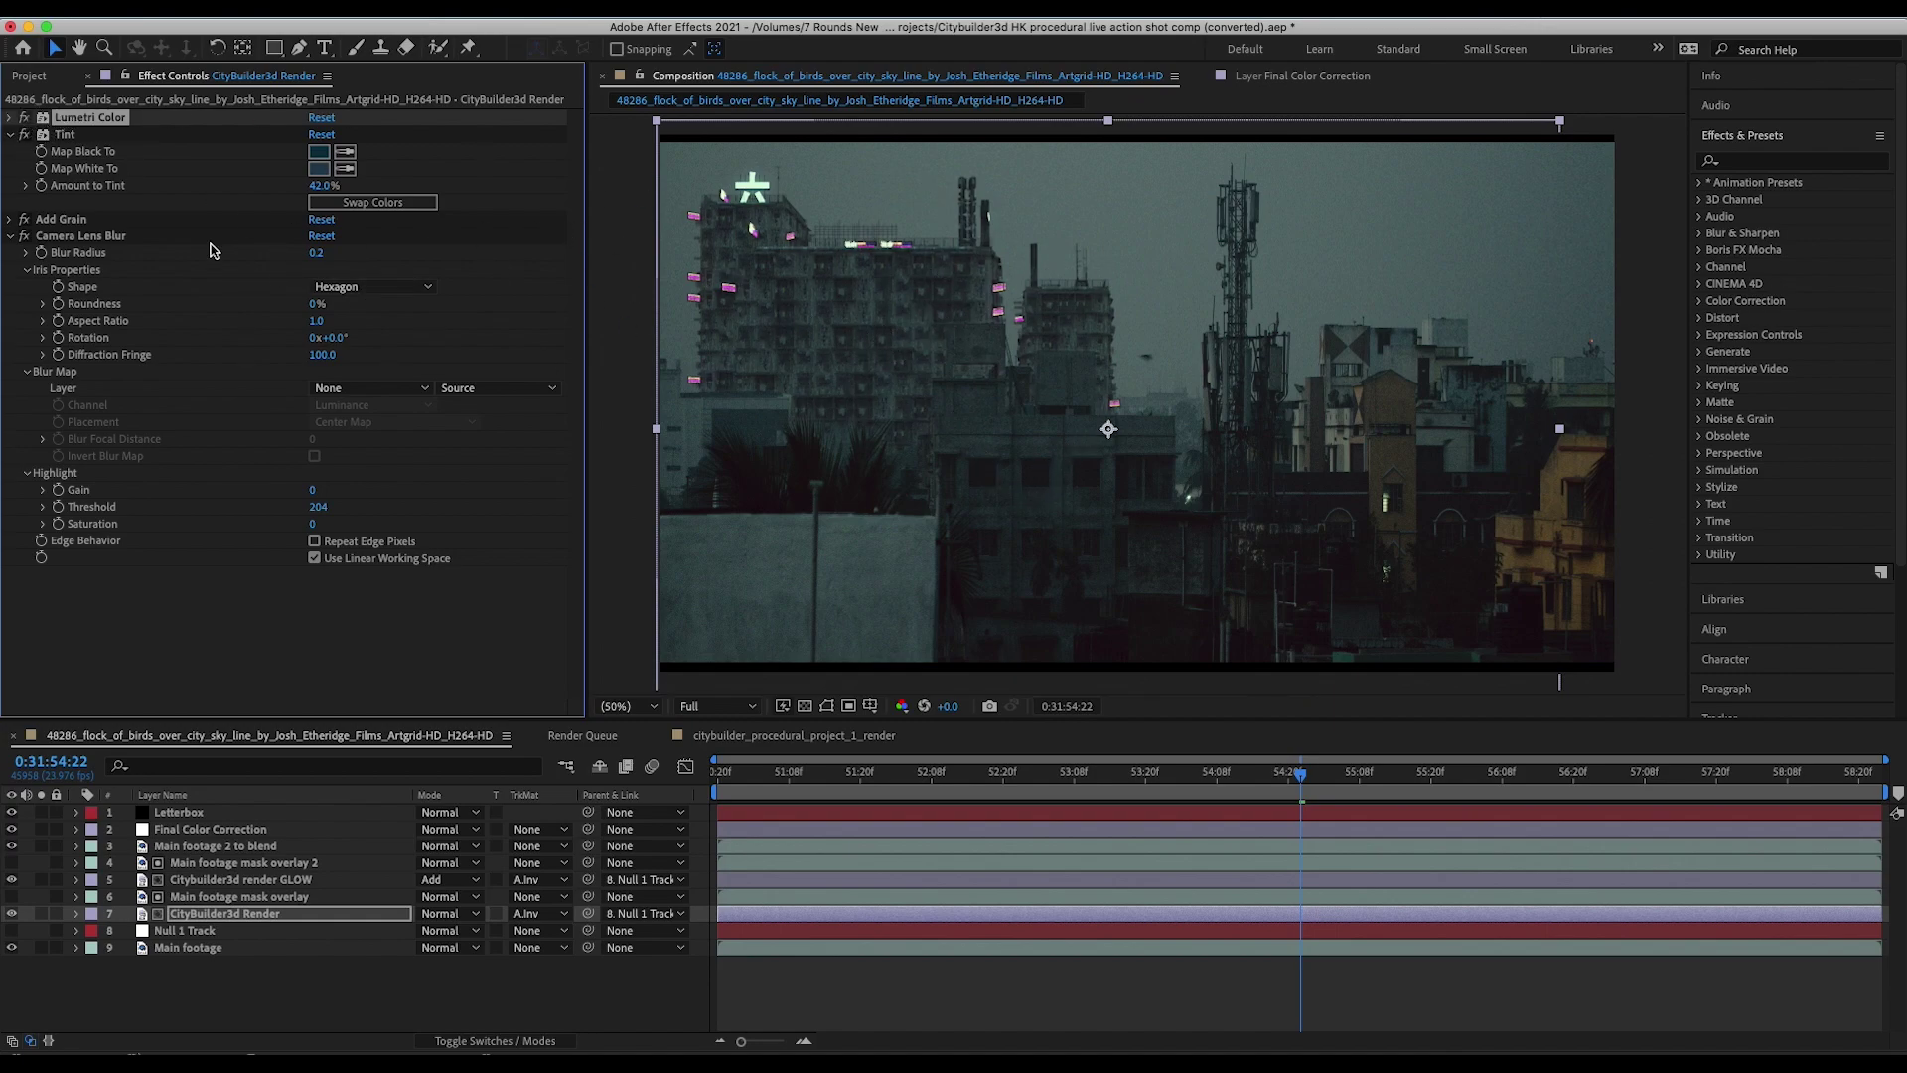
{"action": "left_click", "coordinate": [33, 218]}
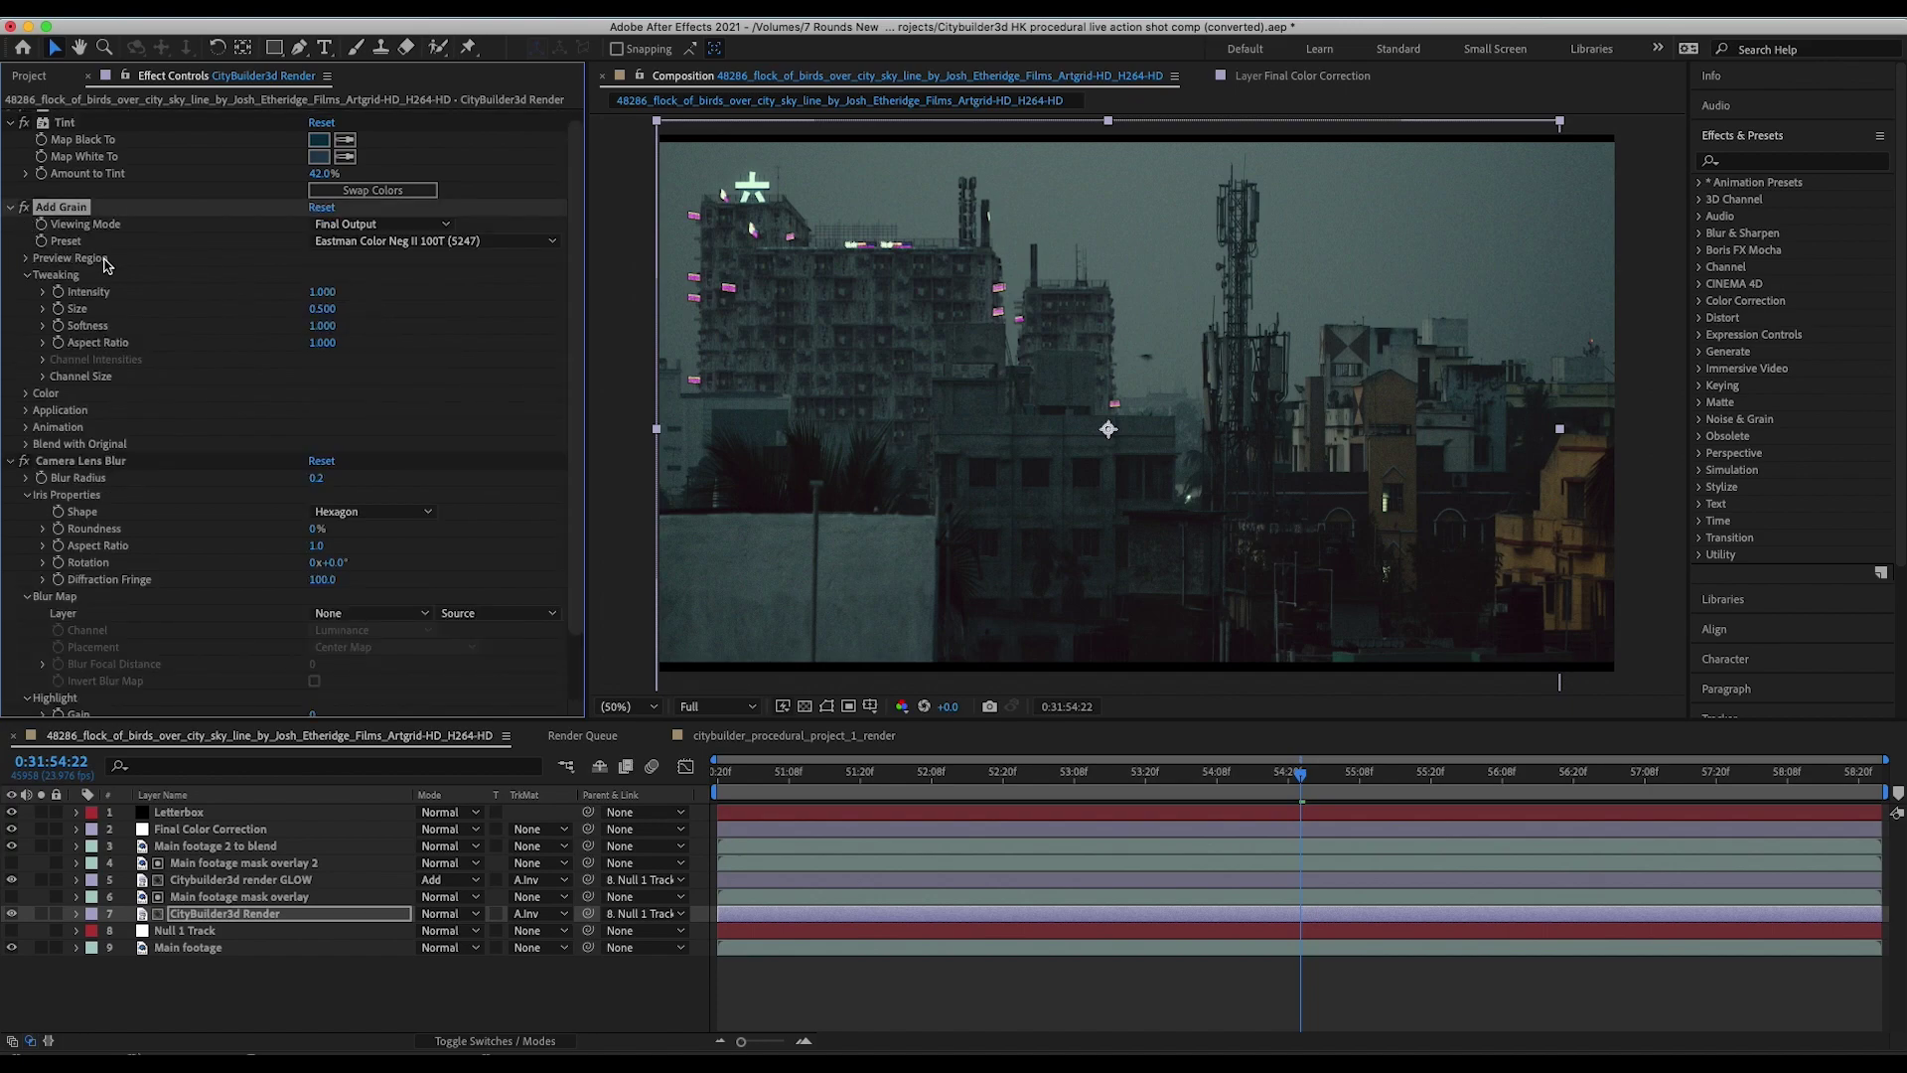
{"action": "left_click", "coordinate": [11, 207]}
{"action": "left_click", "coordinate": [51, 235]}
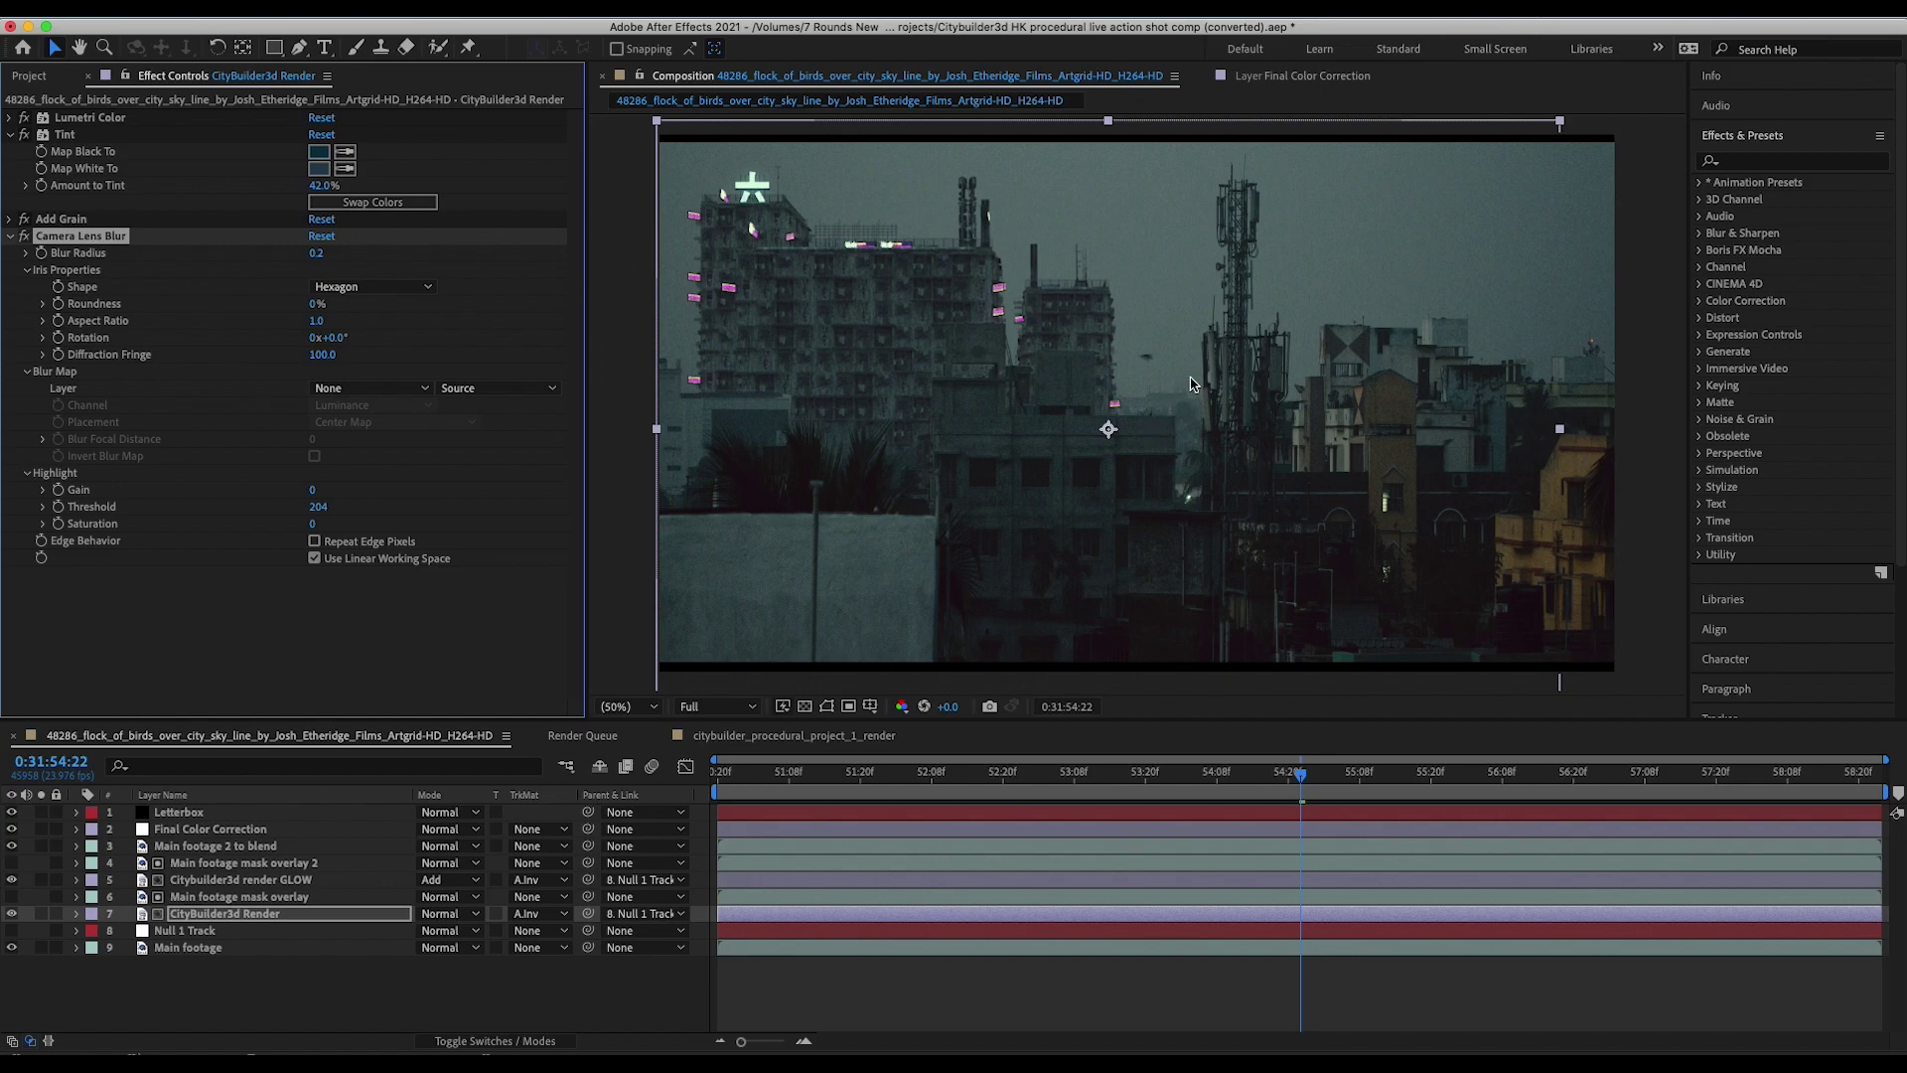
Step: View the Main footage mask overlay layer alone to examine its luminance Extract effect, and restore the full composite
{"action": "left_click", "coordinate": [256, 898]}
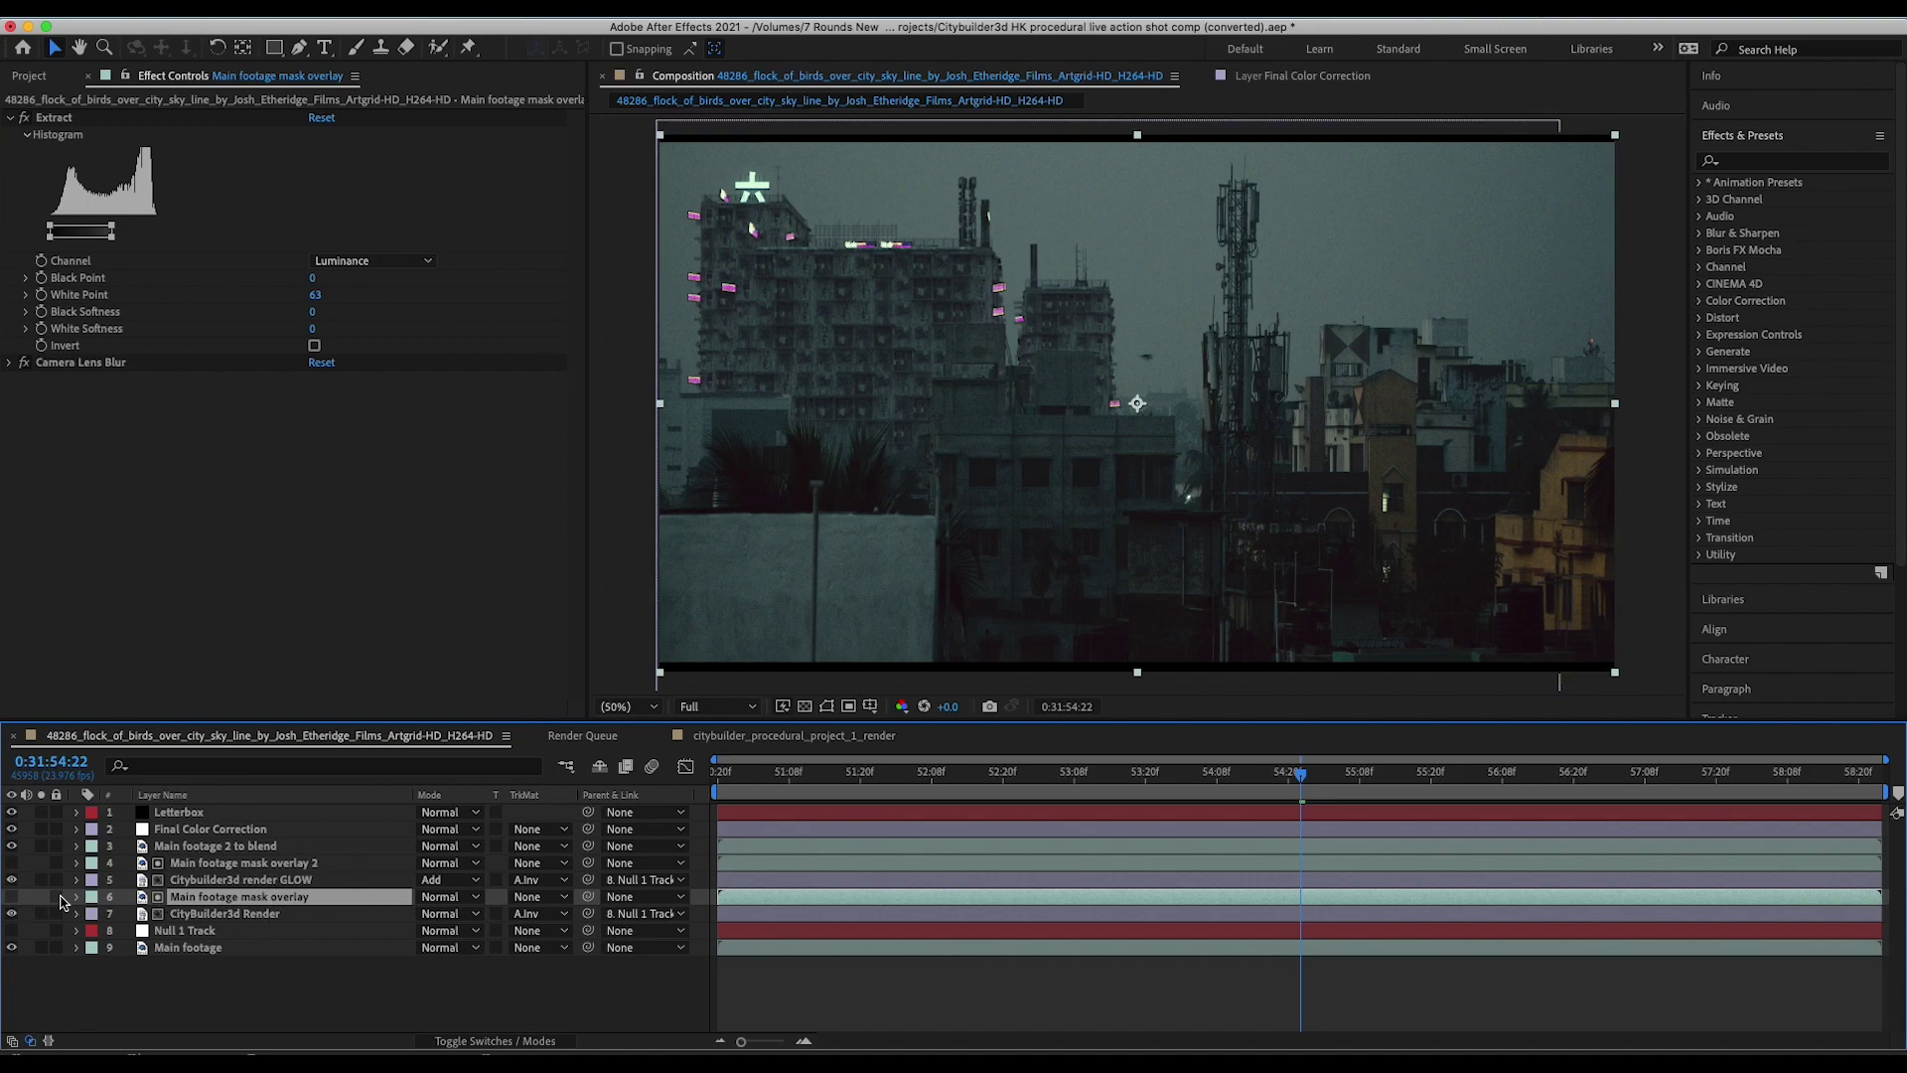
{"action": "left_click", "coordinate": [12, 896]}
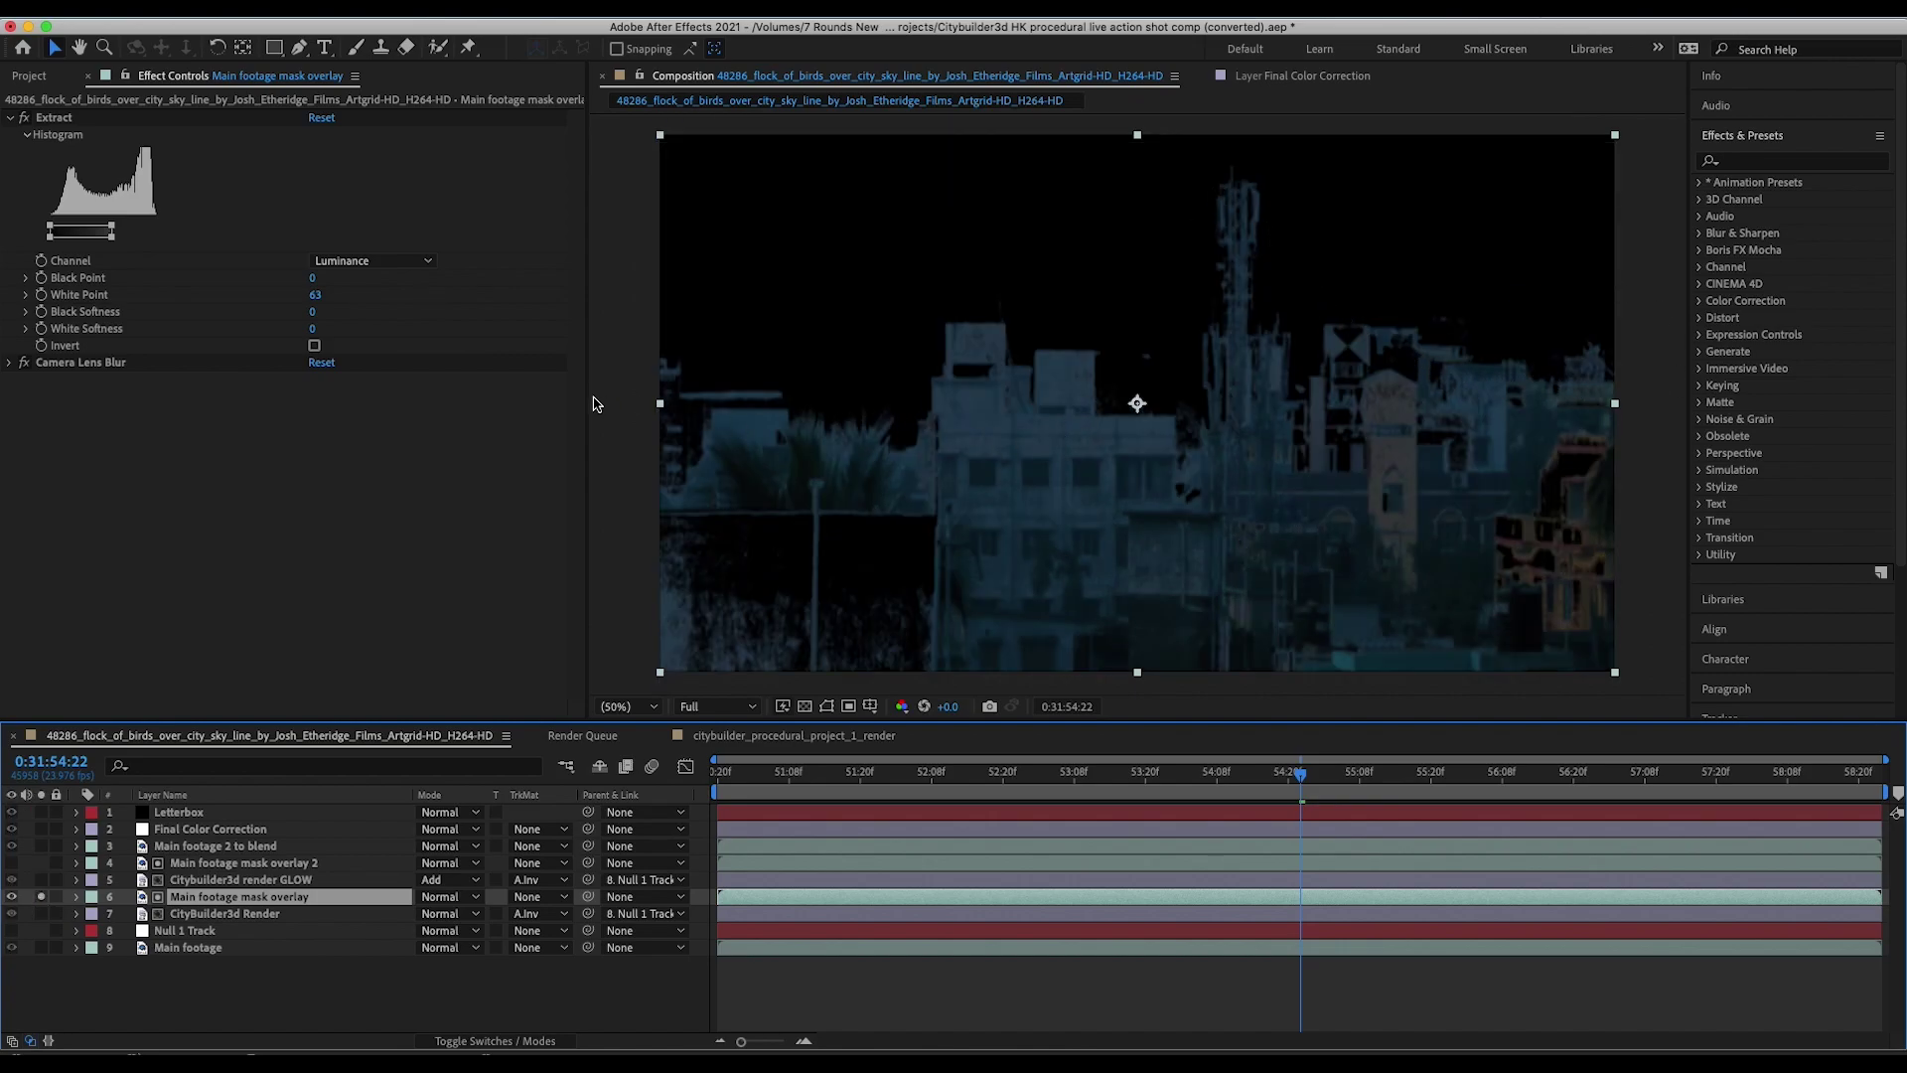
{"action": "left_click", "coordinate": [52, 120]}
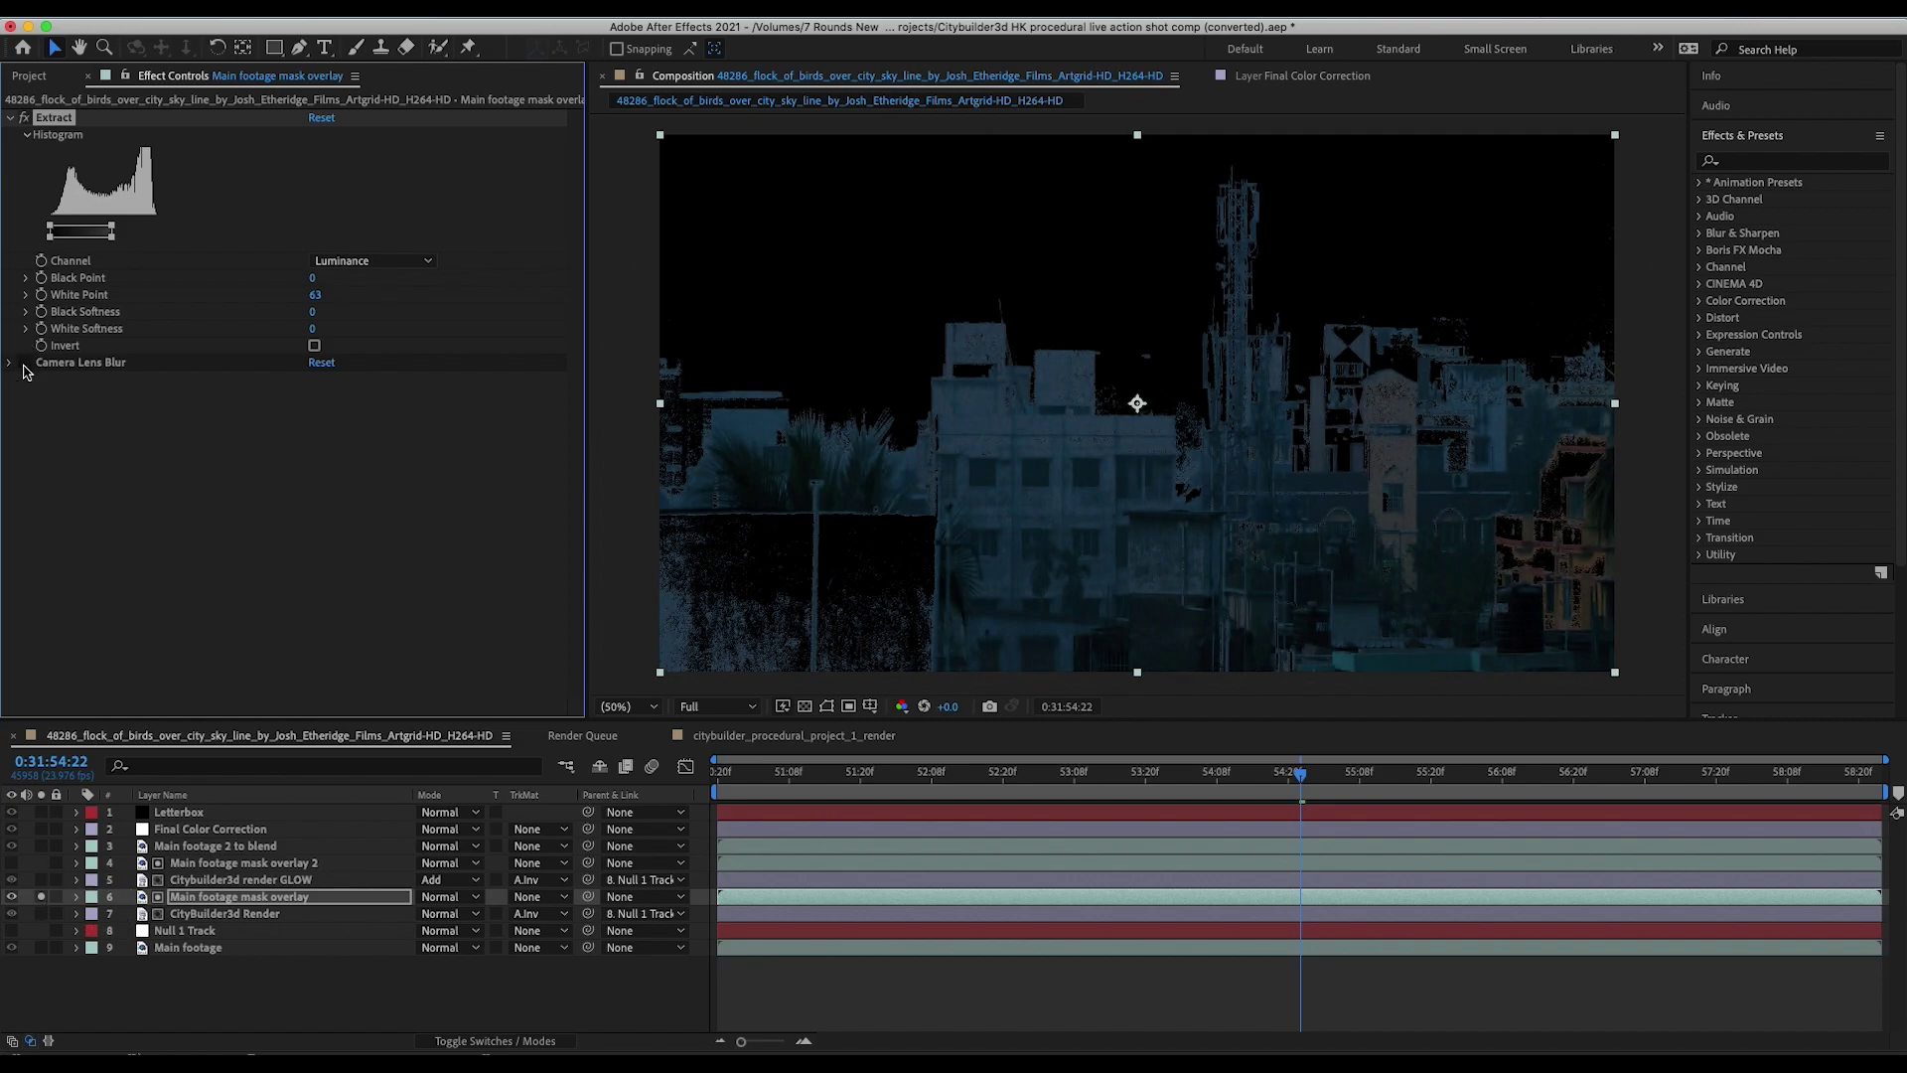
{"action": "left_click", "coordinate": [41, 896]}
Step: Select the CityBuilder3d Render layer and show its mask outlines in the composition
{"action": "left_click", "coordinate": [230, 916]}
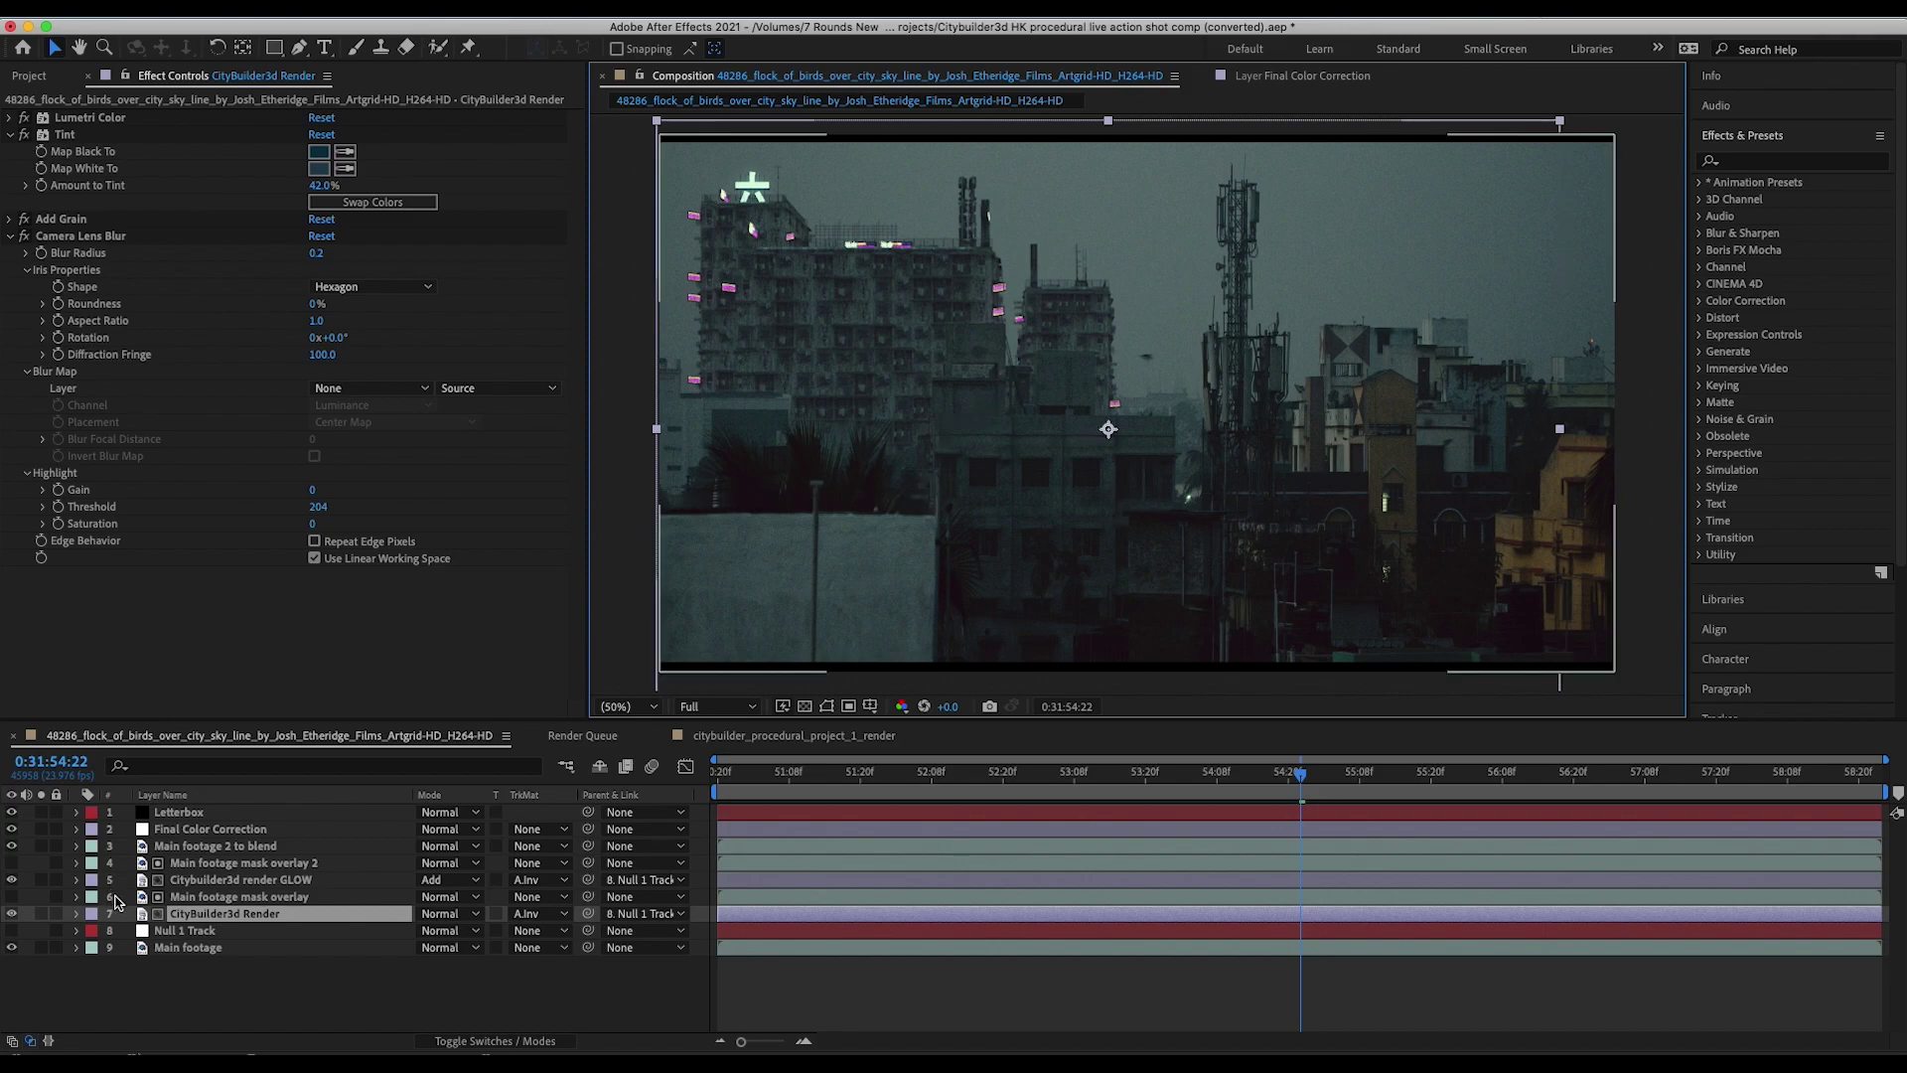
{"action": "left_click", "coordinate": [196, 921]}
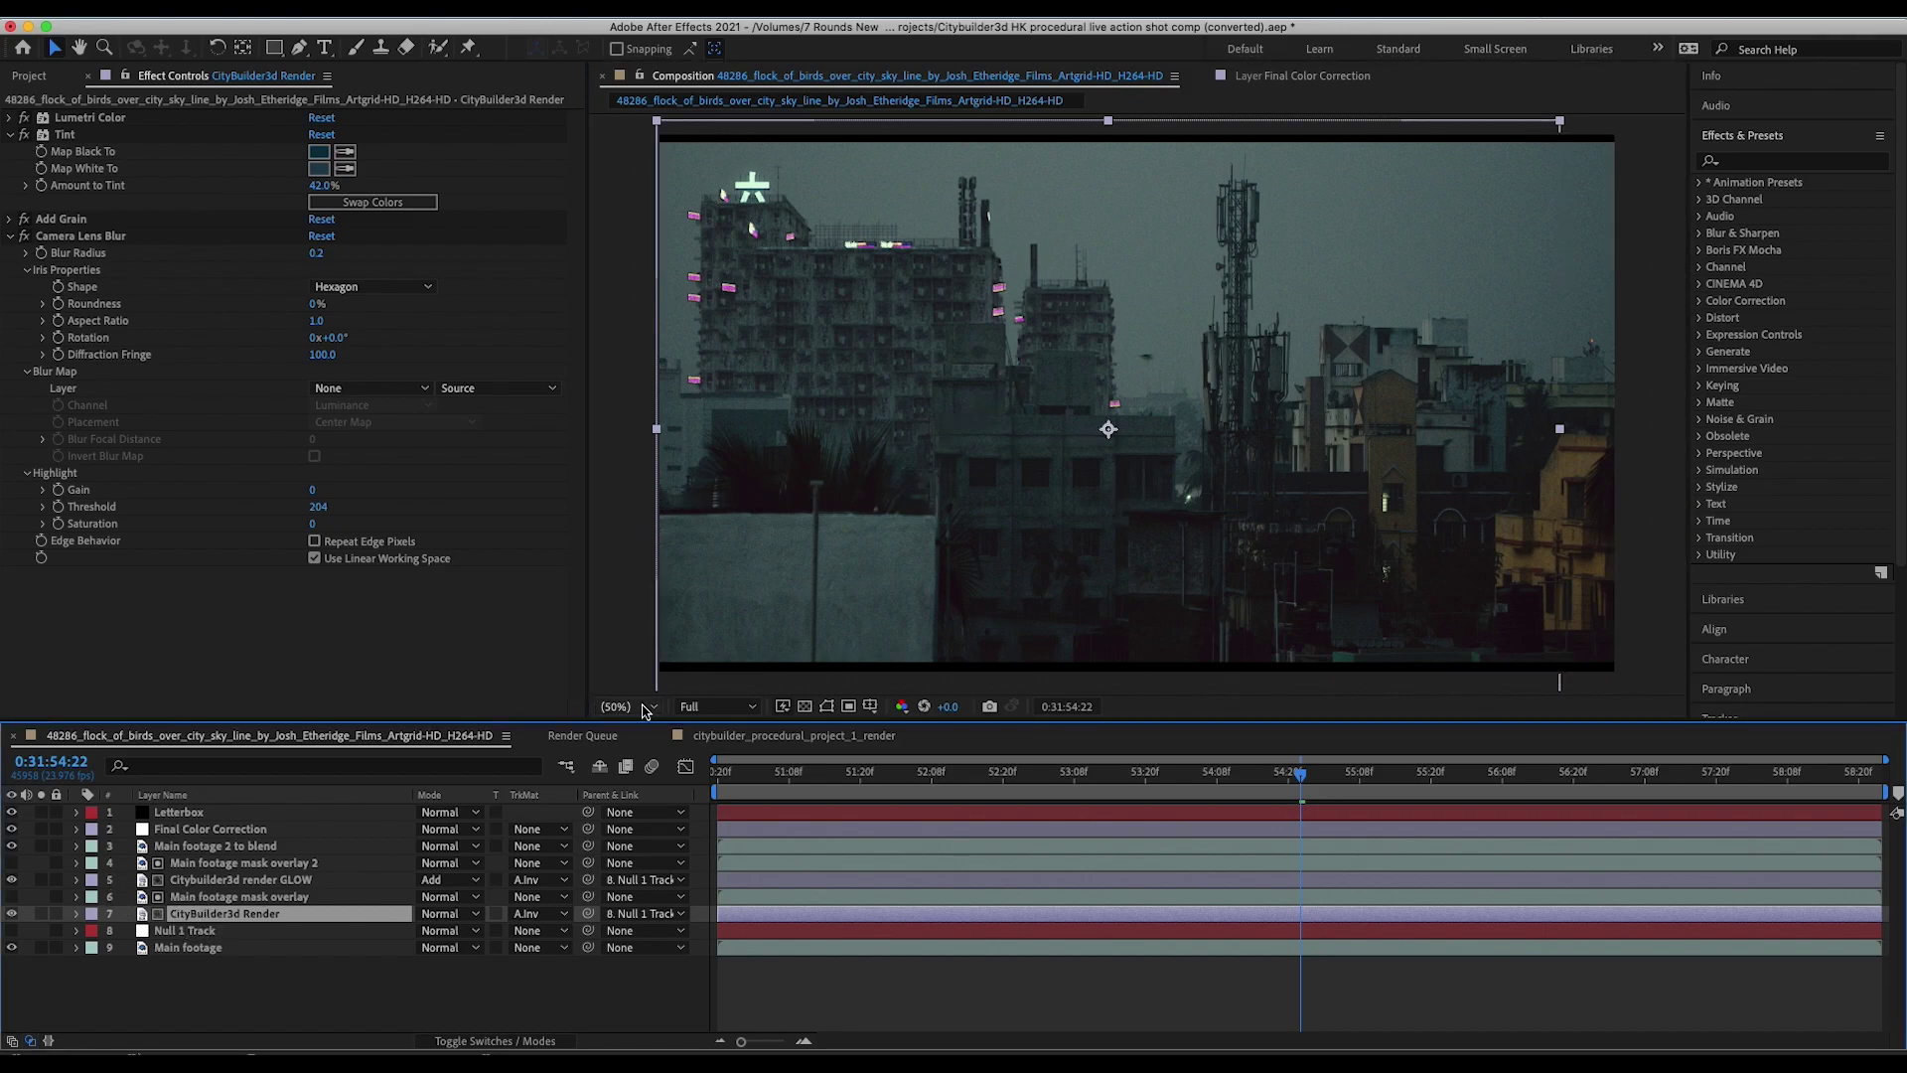
{"action": "left_click", "coordinate": [830, 706]}
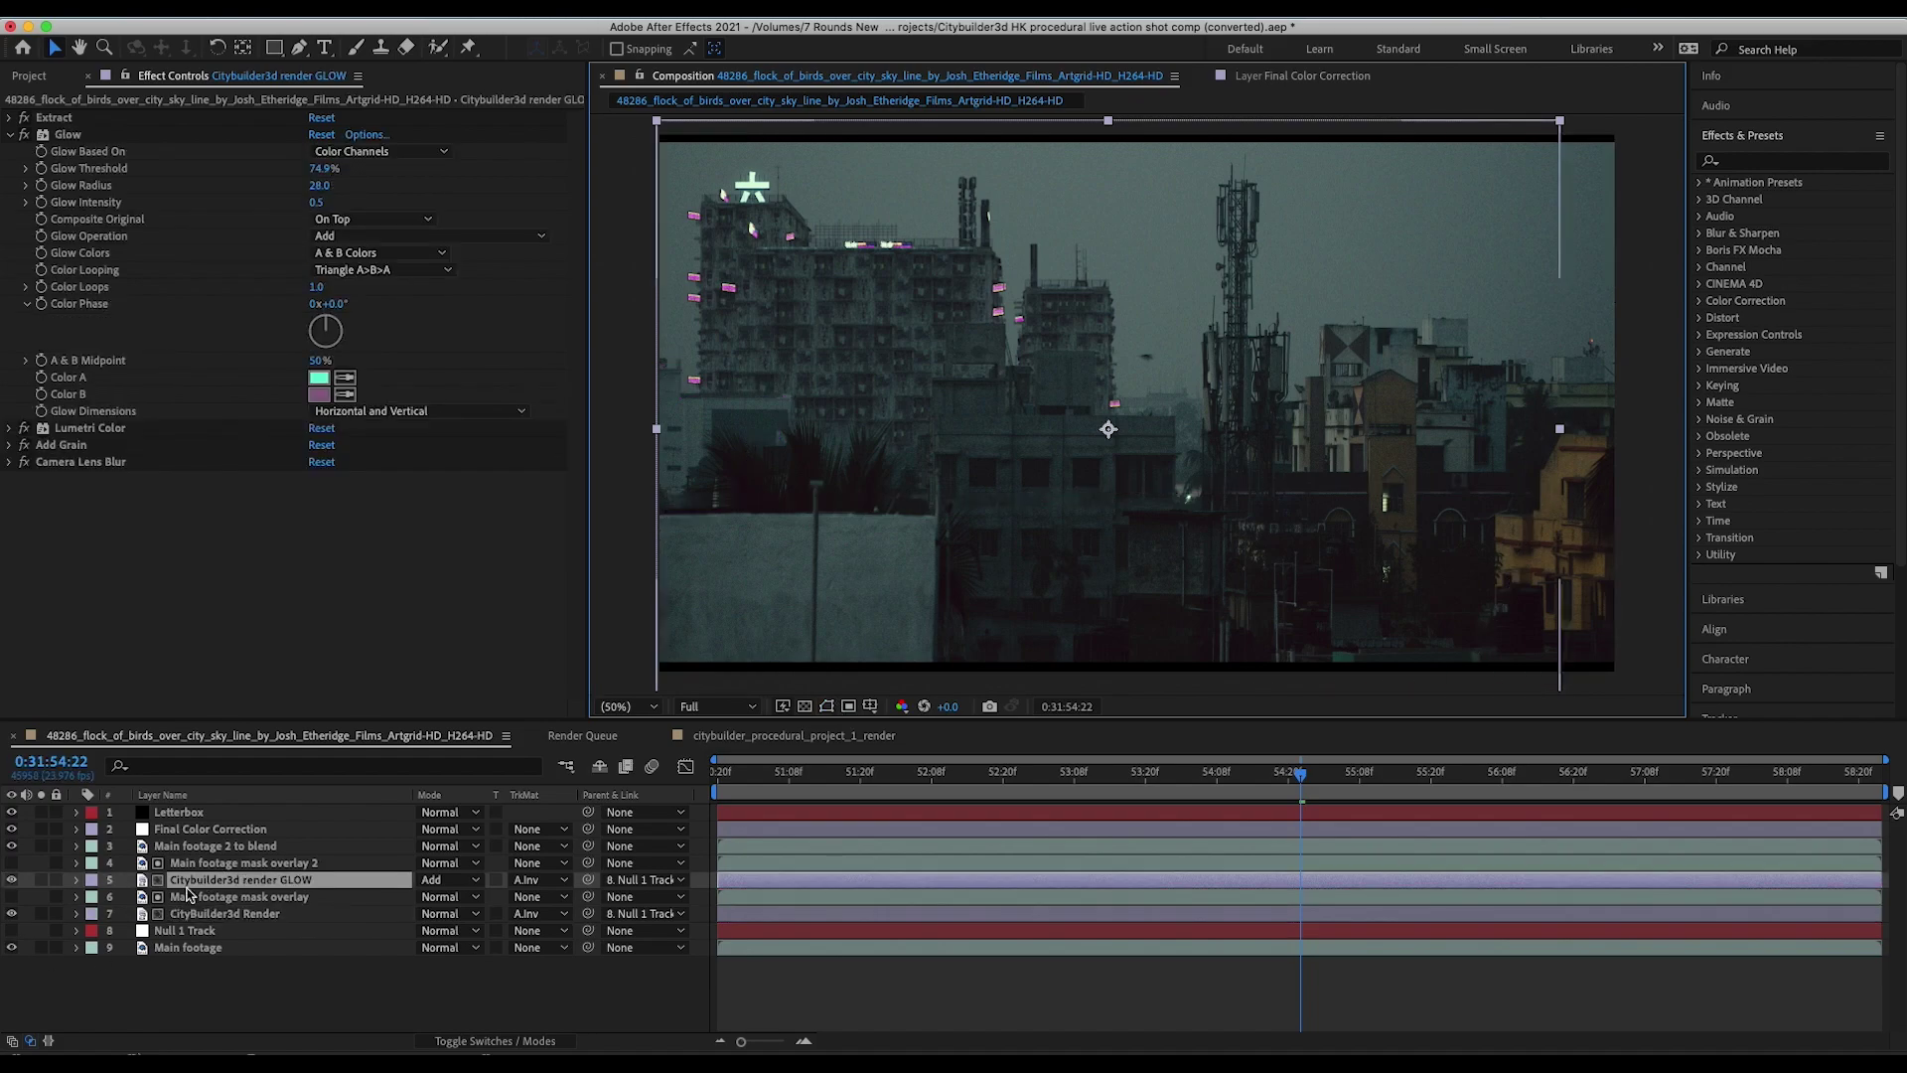
Step: Inspect the effects on Main footage mask overlay 2 and the Extract settings on the Citybuilder3d render GLOW layer
{"action": "left_click", "coordinate": [203, 862]}
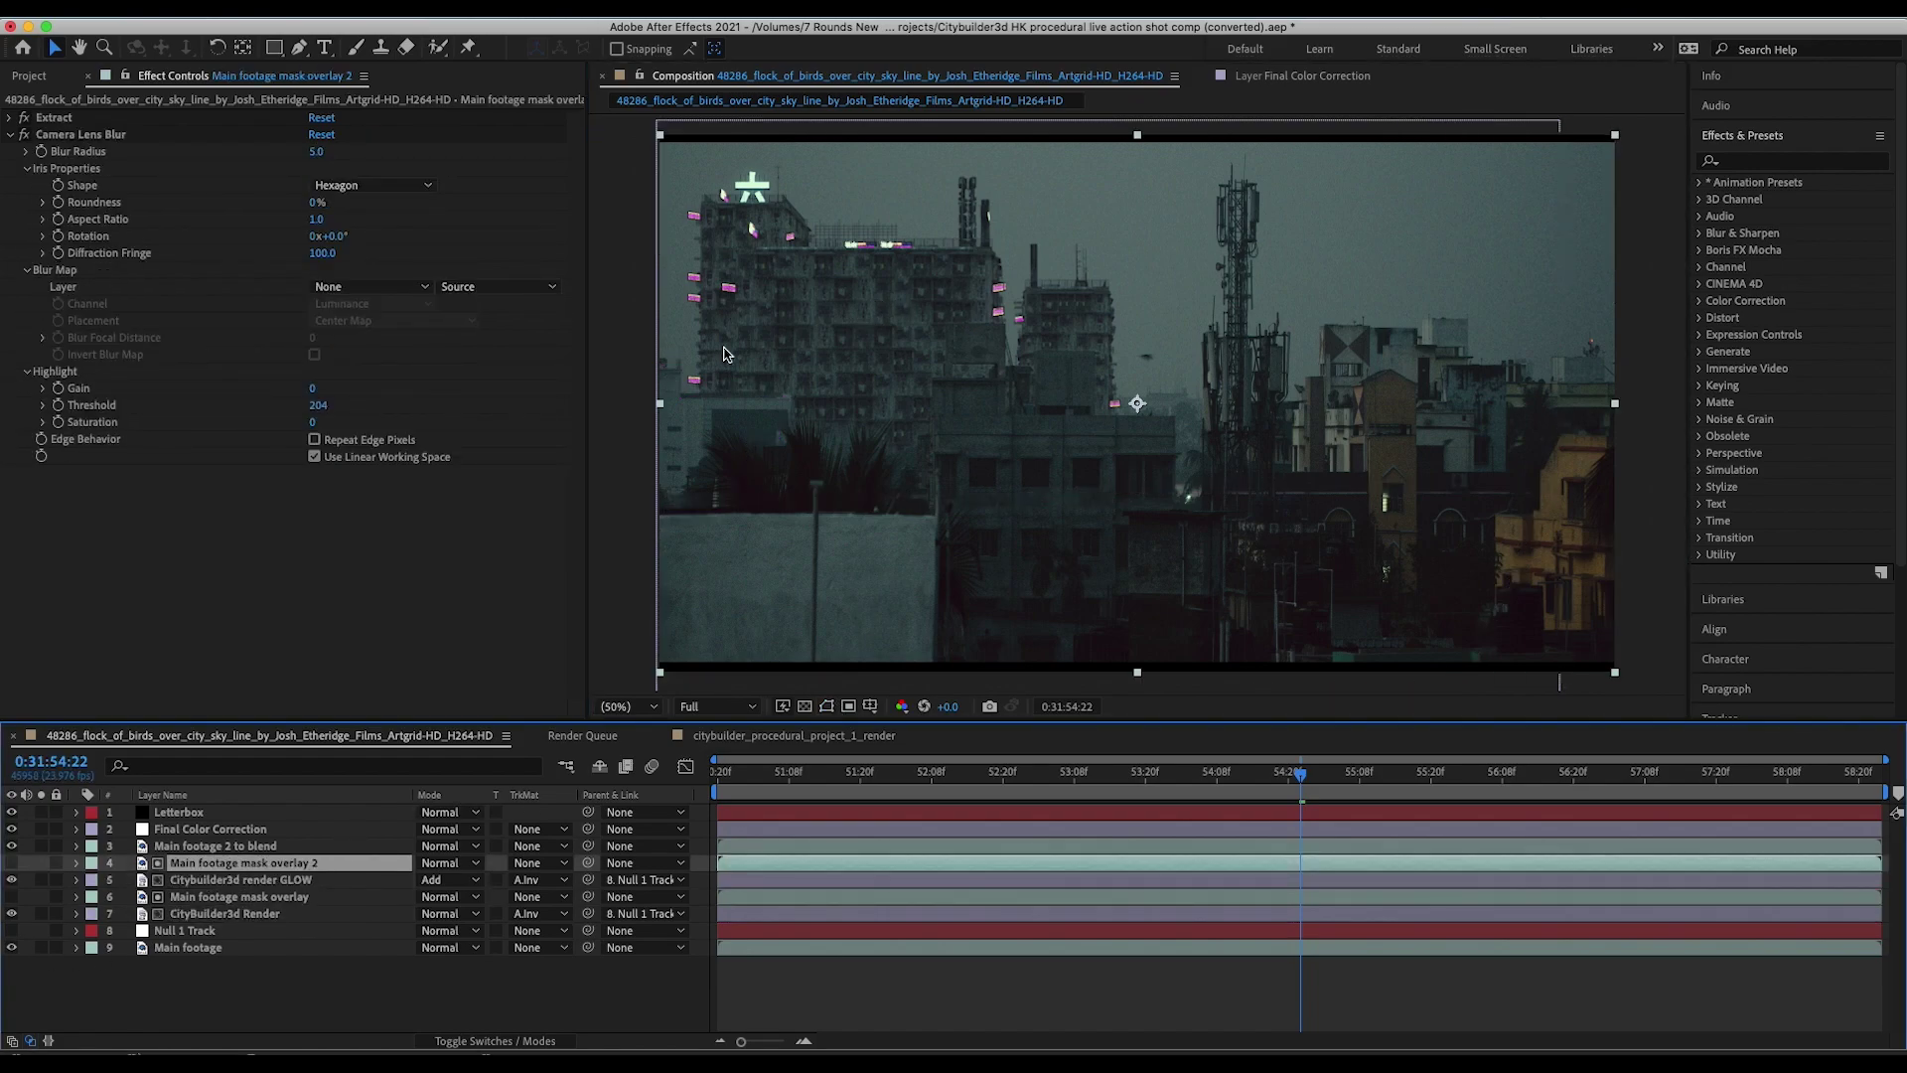
{"action": "left_click", "coordinate": [264, 879]}
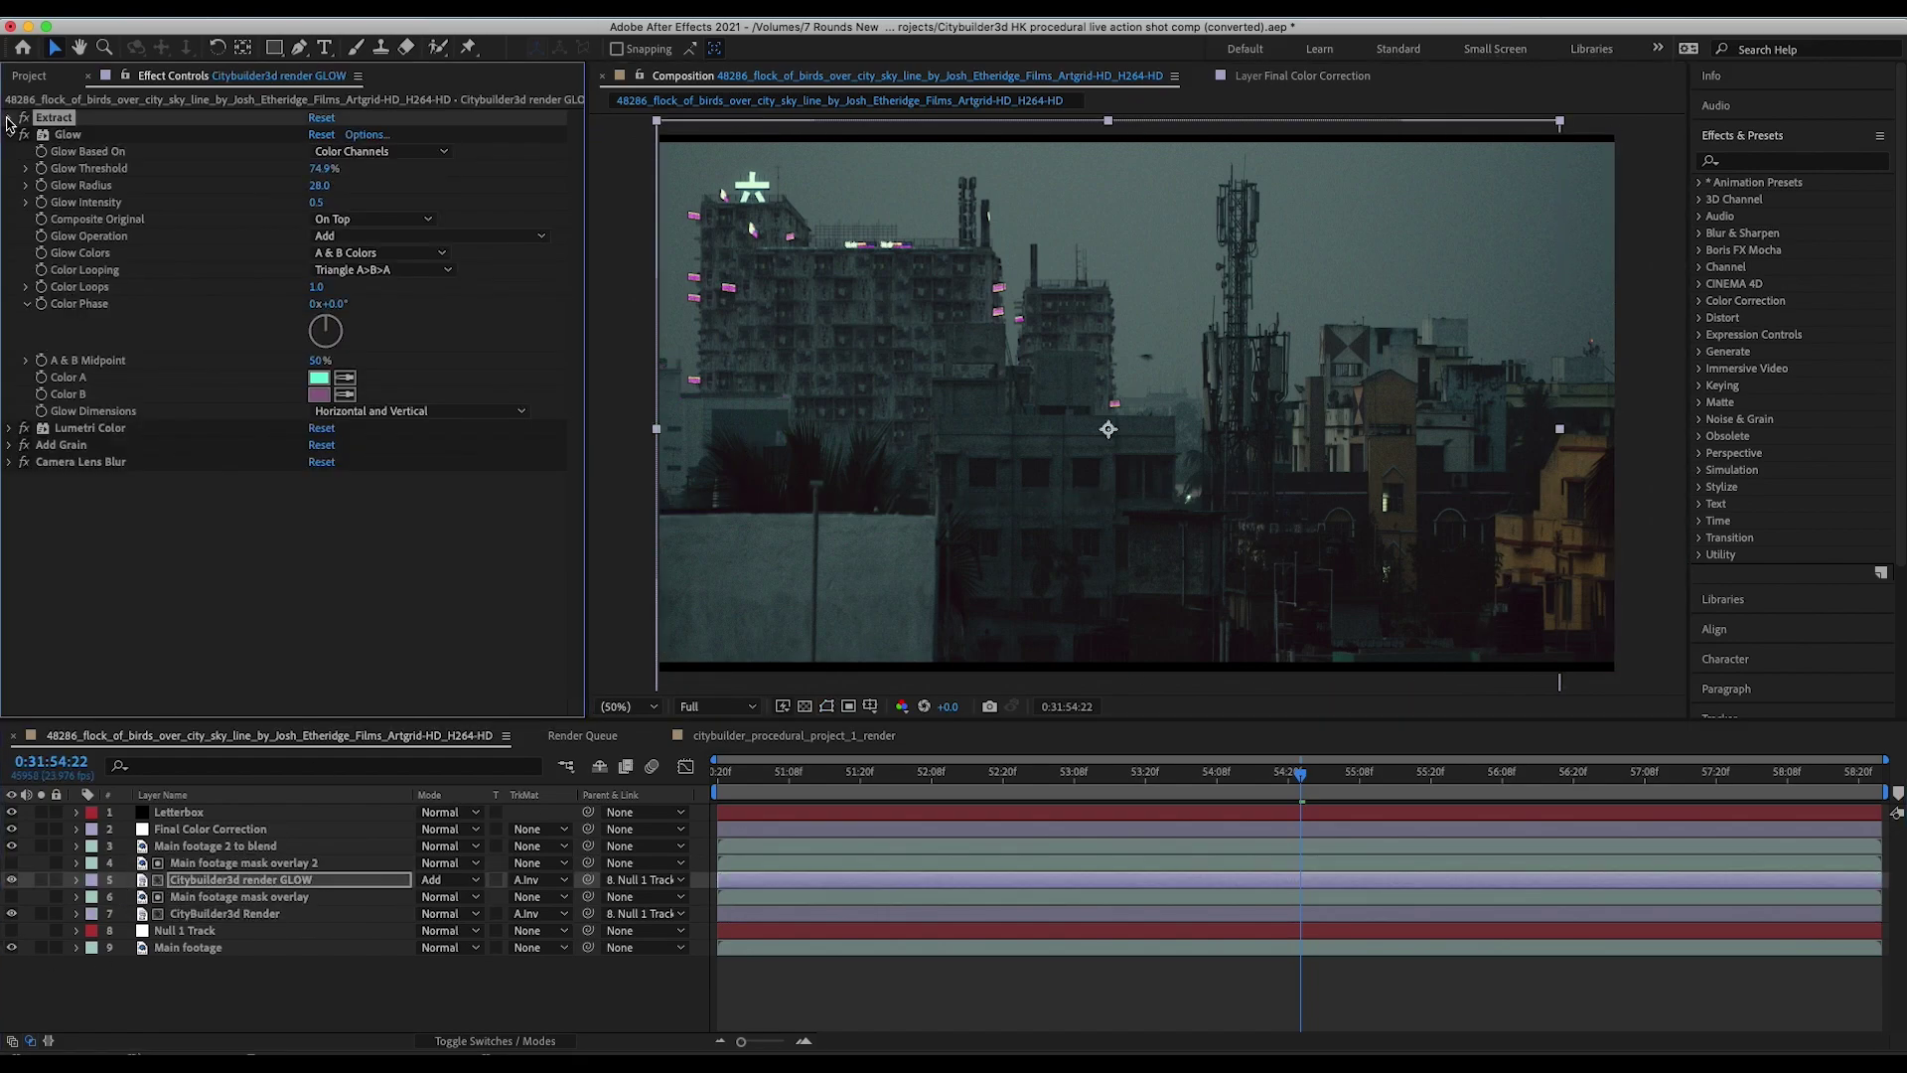
{"action": "left_click", "coordinate": [8, 119]}
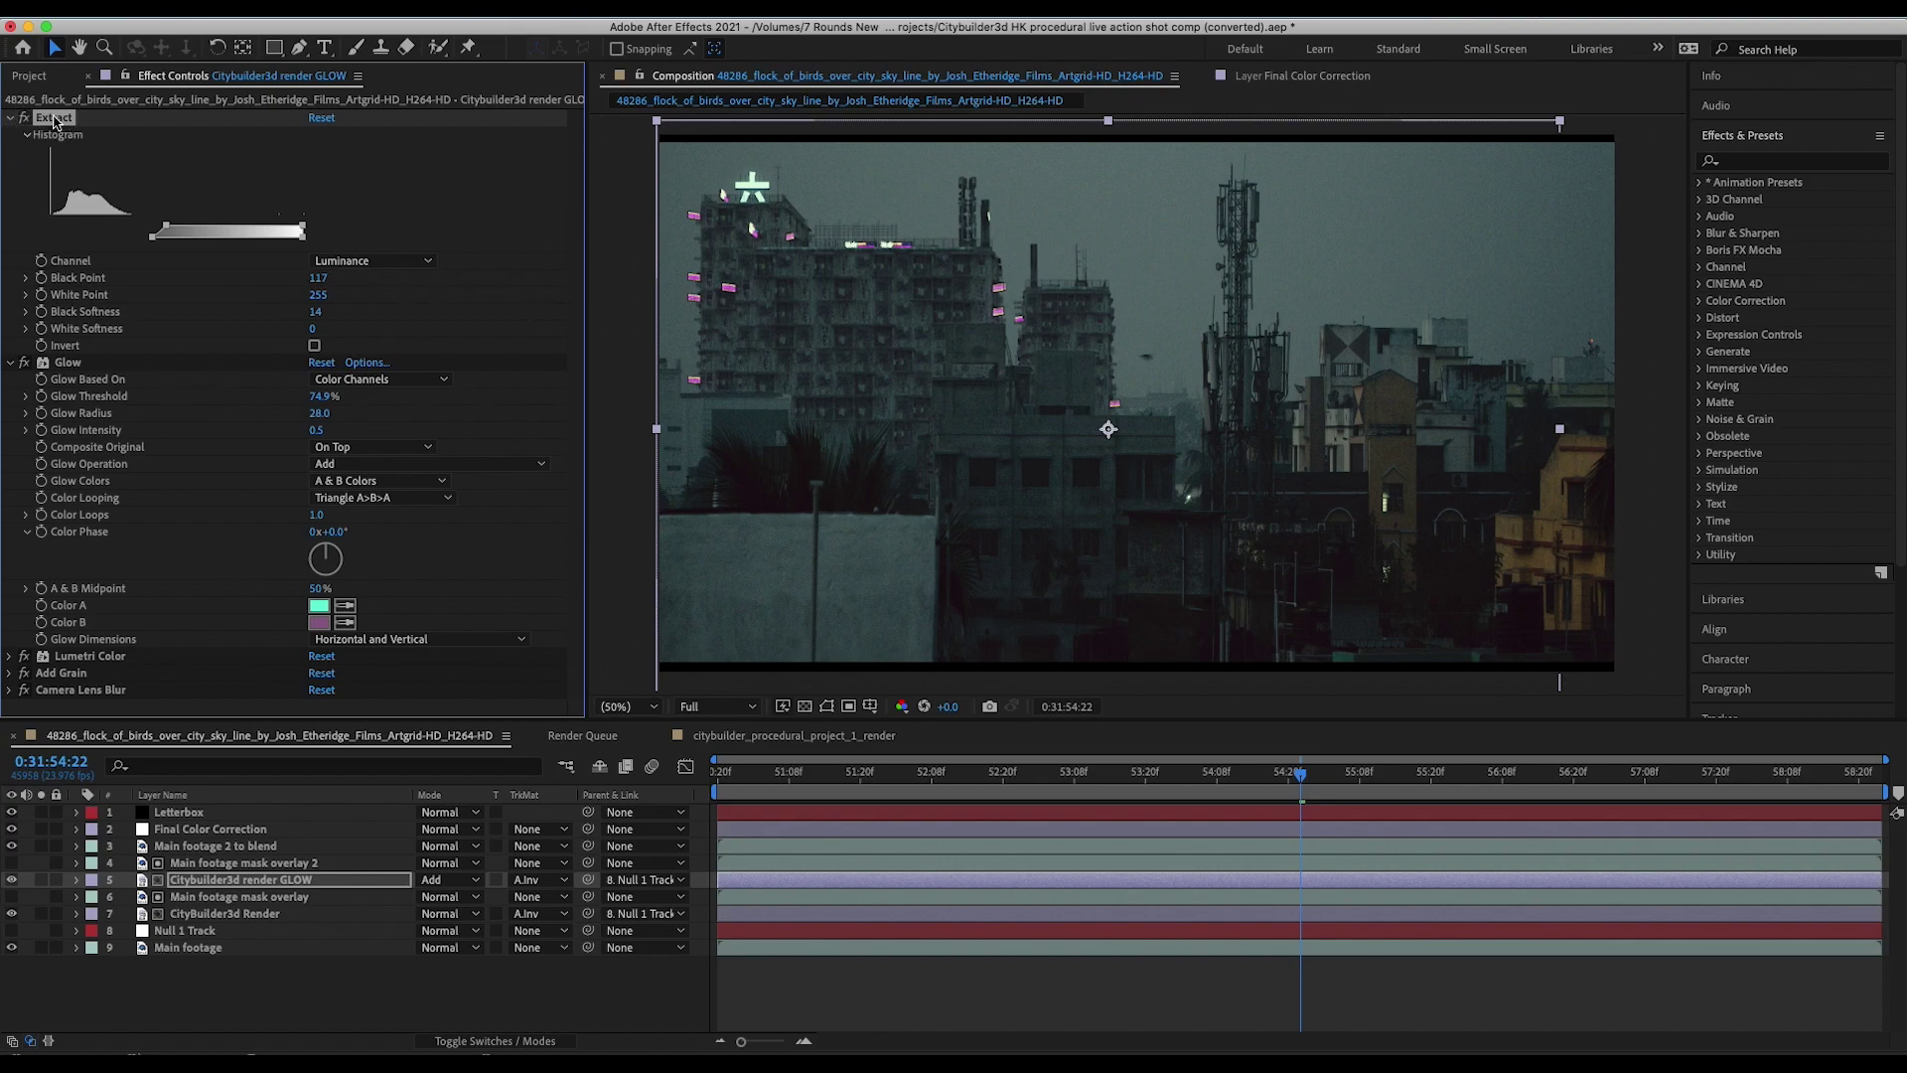
{"action": "left_click", "coordinate": [10, 118]}
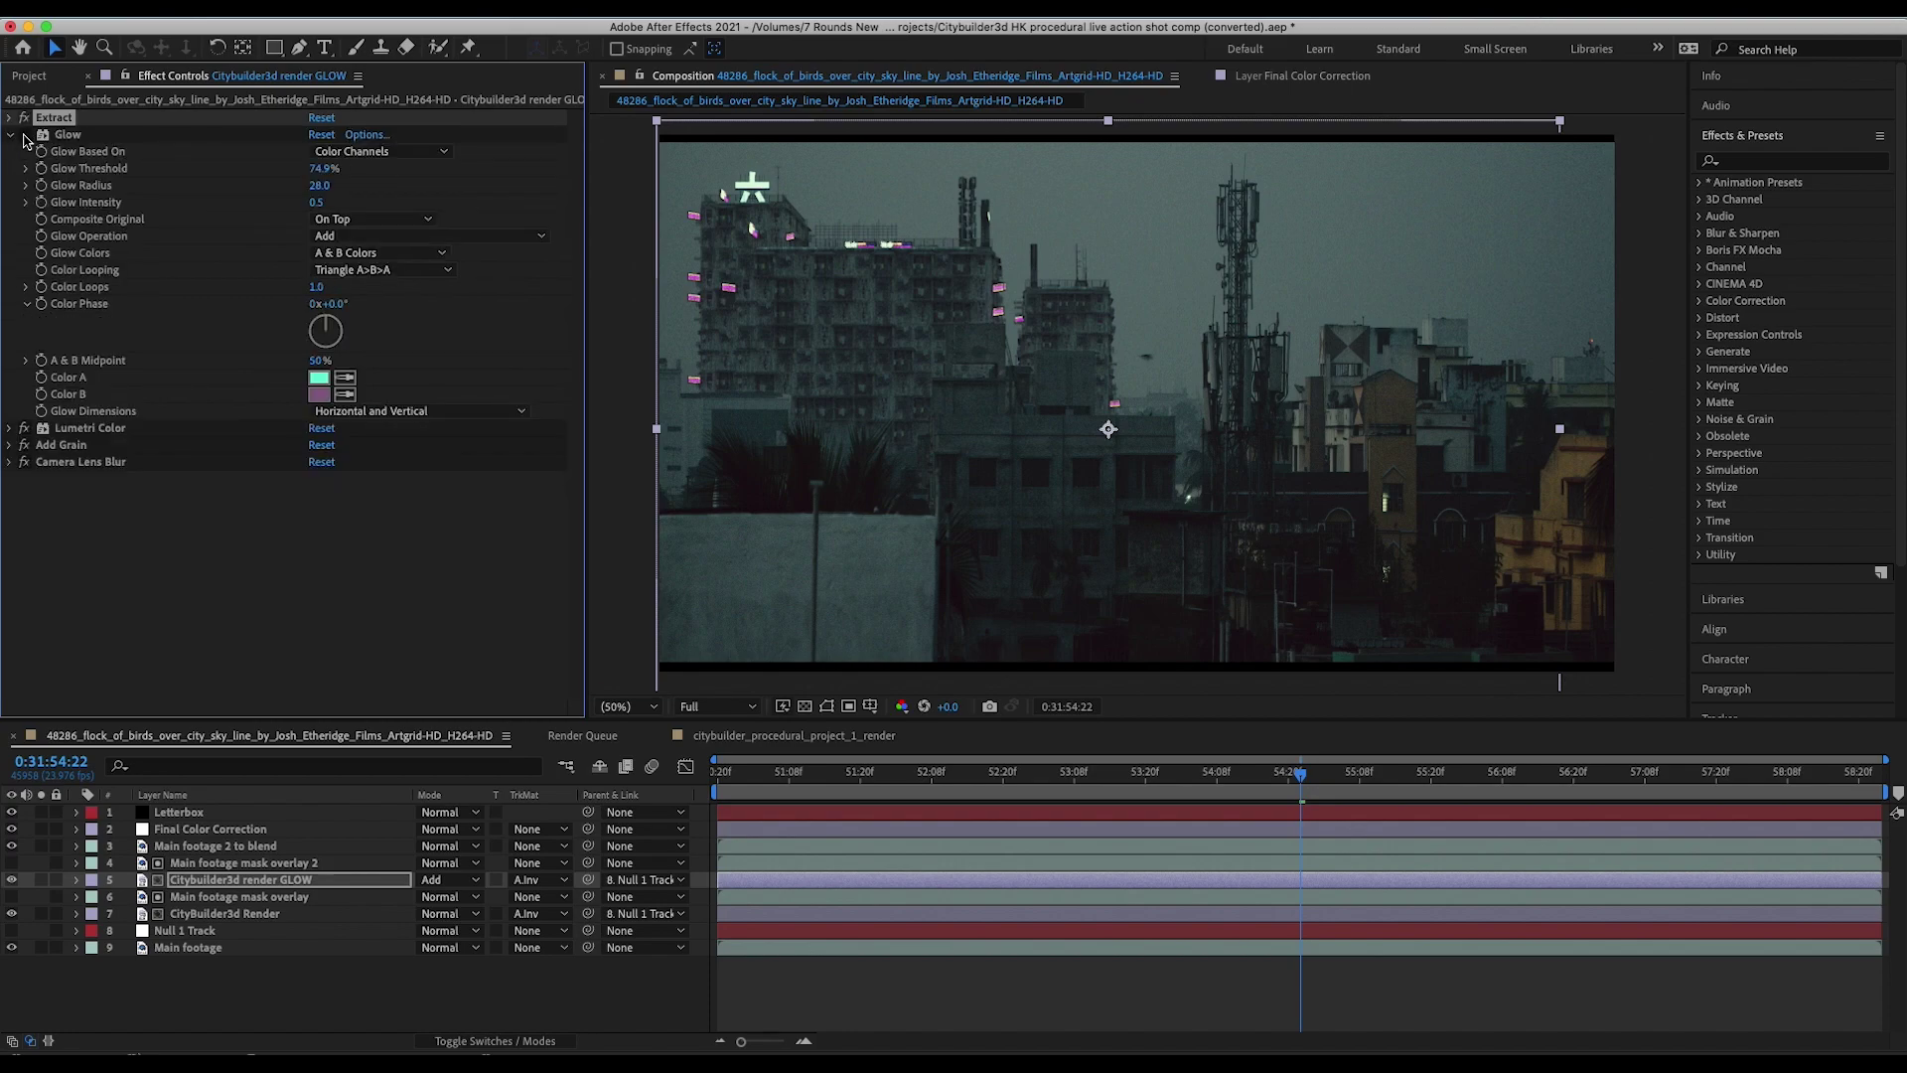
Step: Toggle the Citybuilder3d render GLOW layer's visibility to compare its contribution, and select the CityBuilder3d Render layer
{"action": "left_click", "coordinate": [12, 881]}
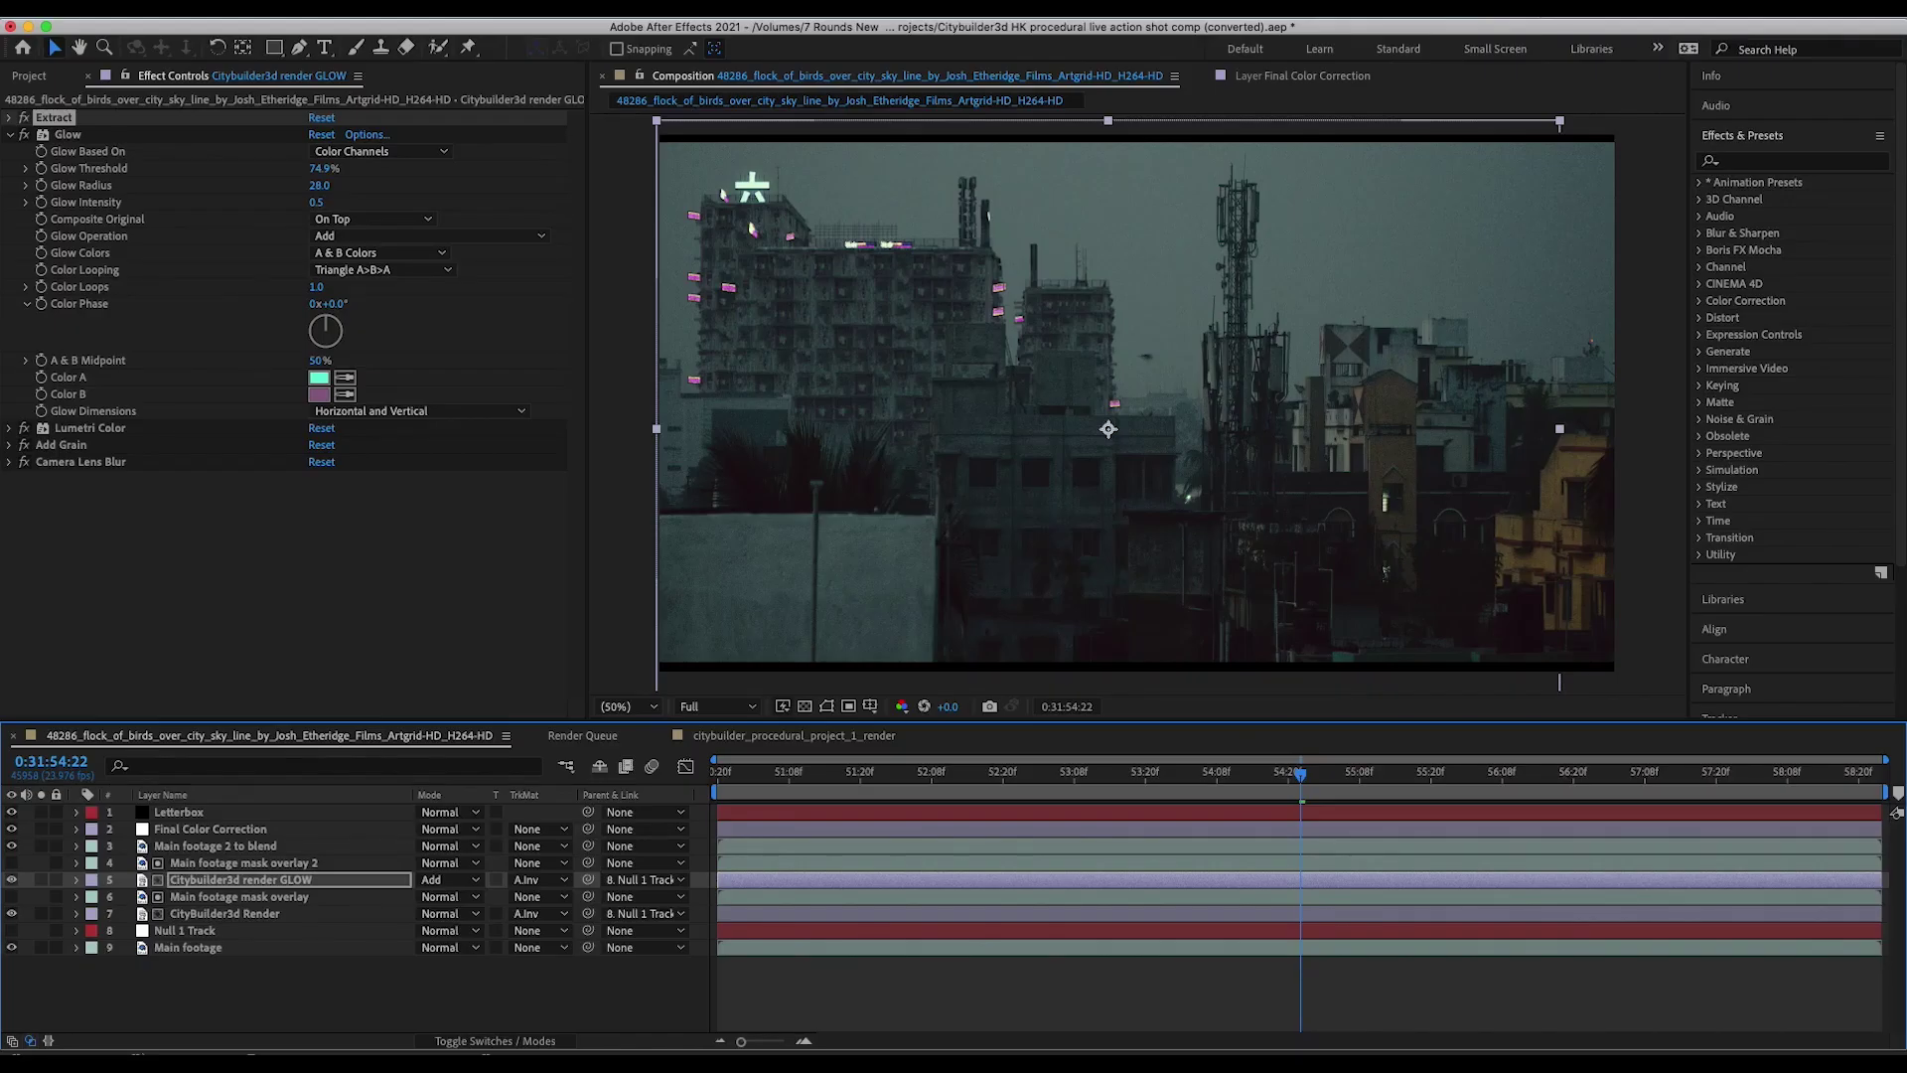
{"action": "key", "text": "super+Down"}
{"action": "key", "text": "super+Down"}
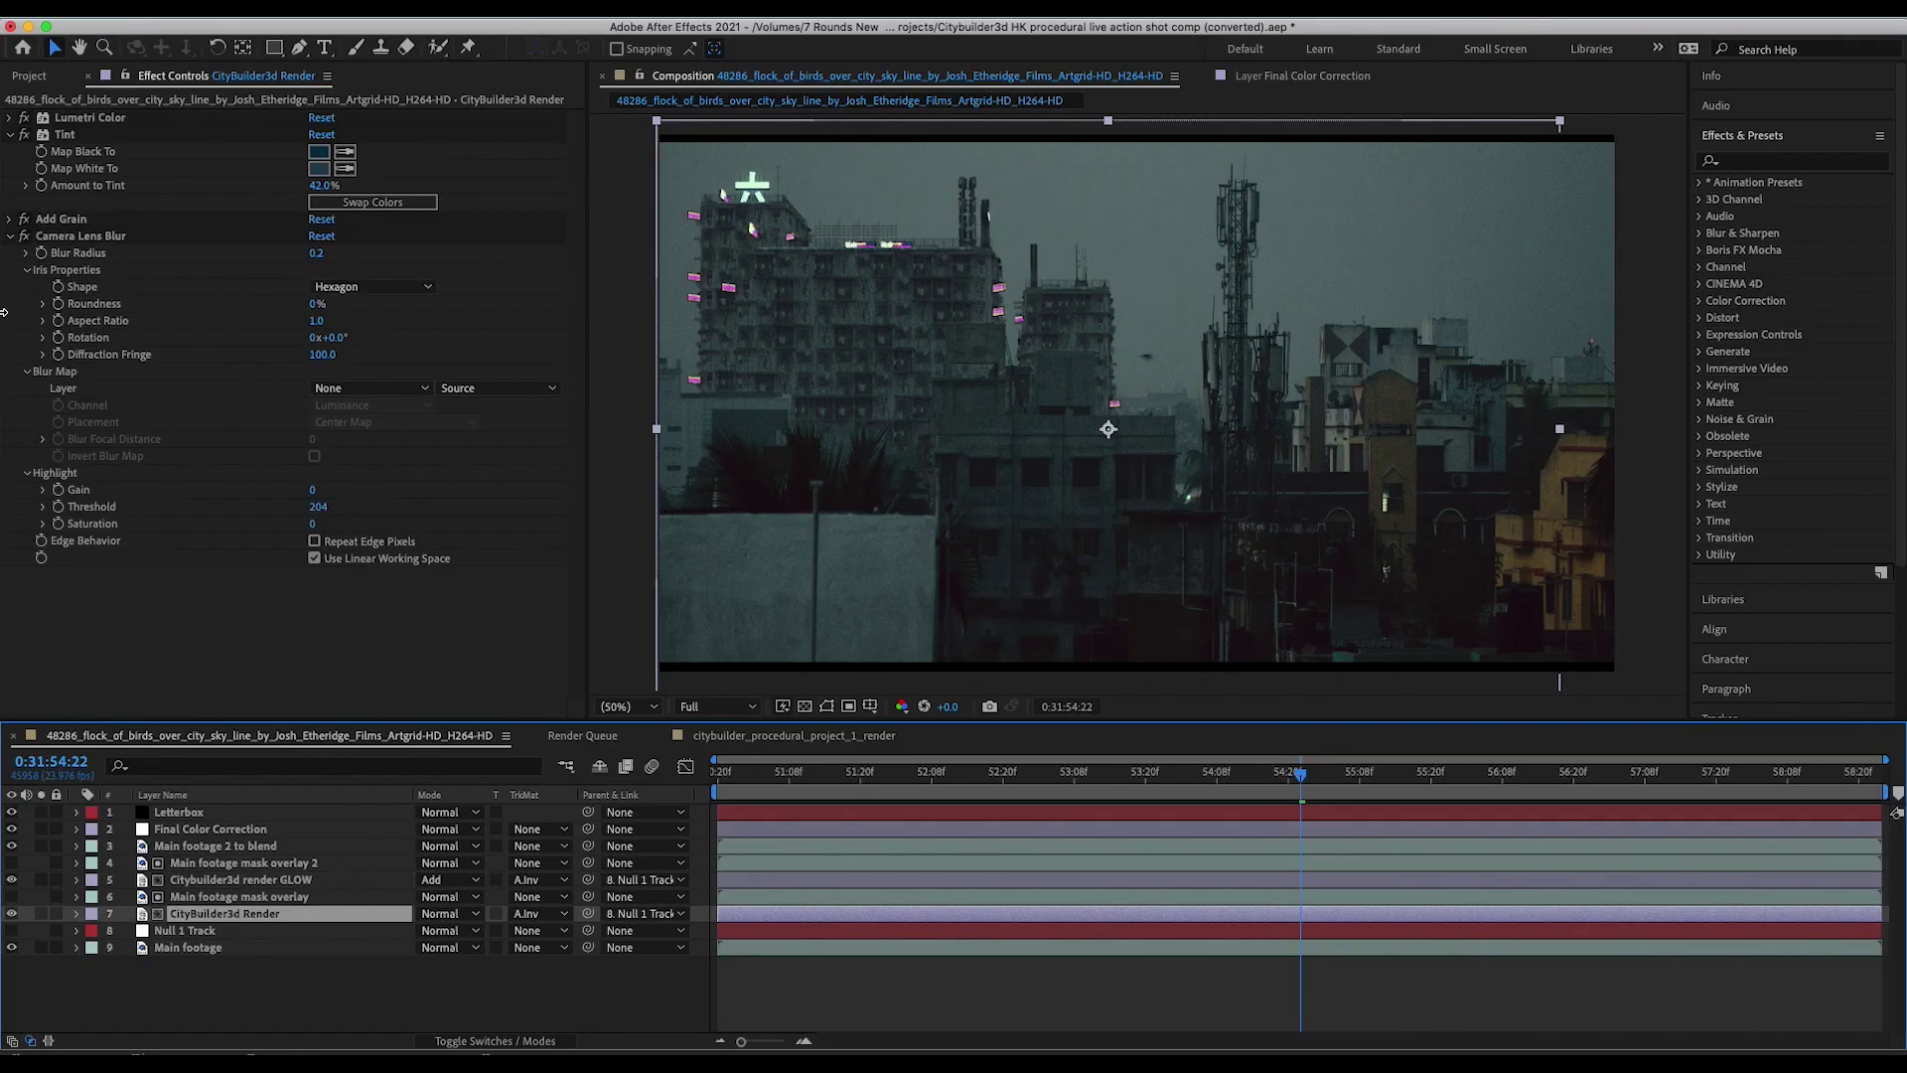
Step: Collapse the CityBuilder3d Render layer's Camera Lens Blur settings and inspect the effects on the Citybuilder3d render GLOW and Main footage mask overlay 2 layers
{"action": "left_click", "coordinate": [11, 236]}
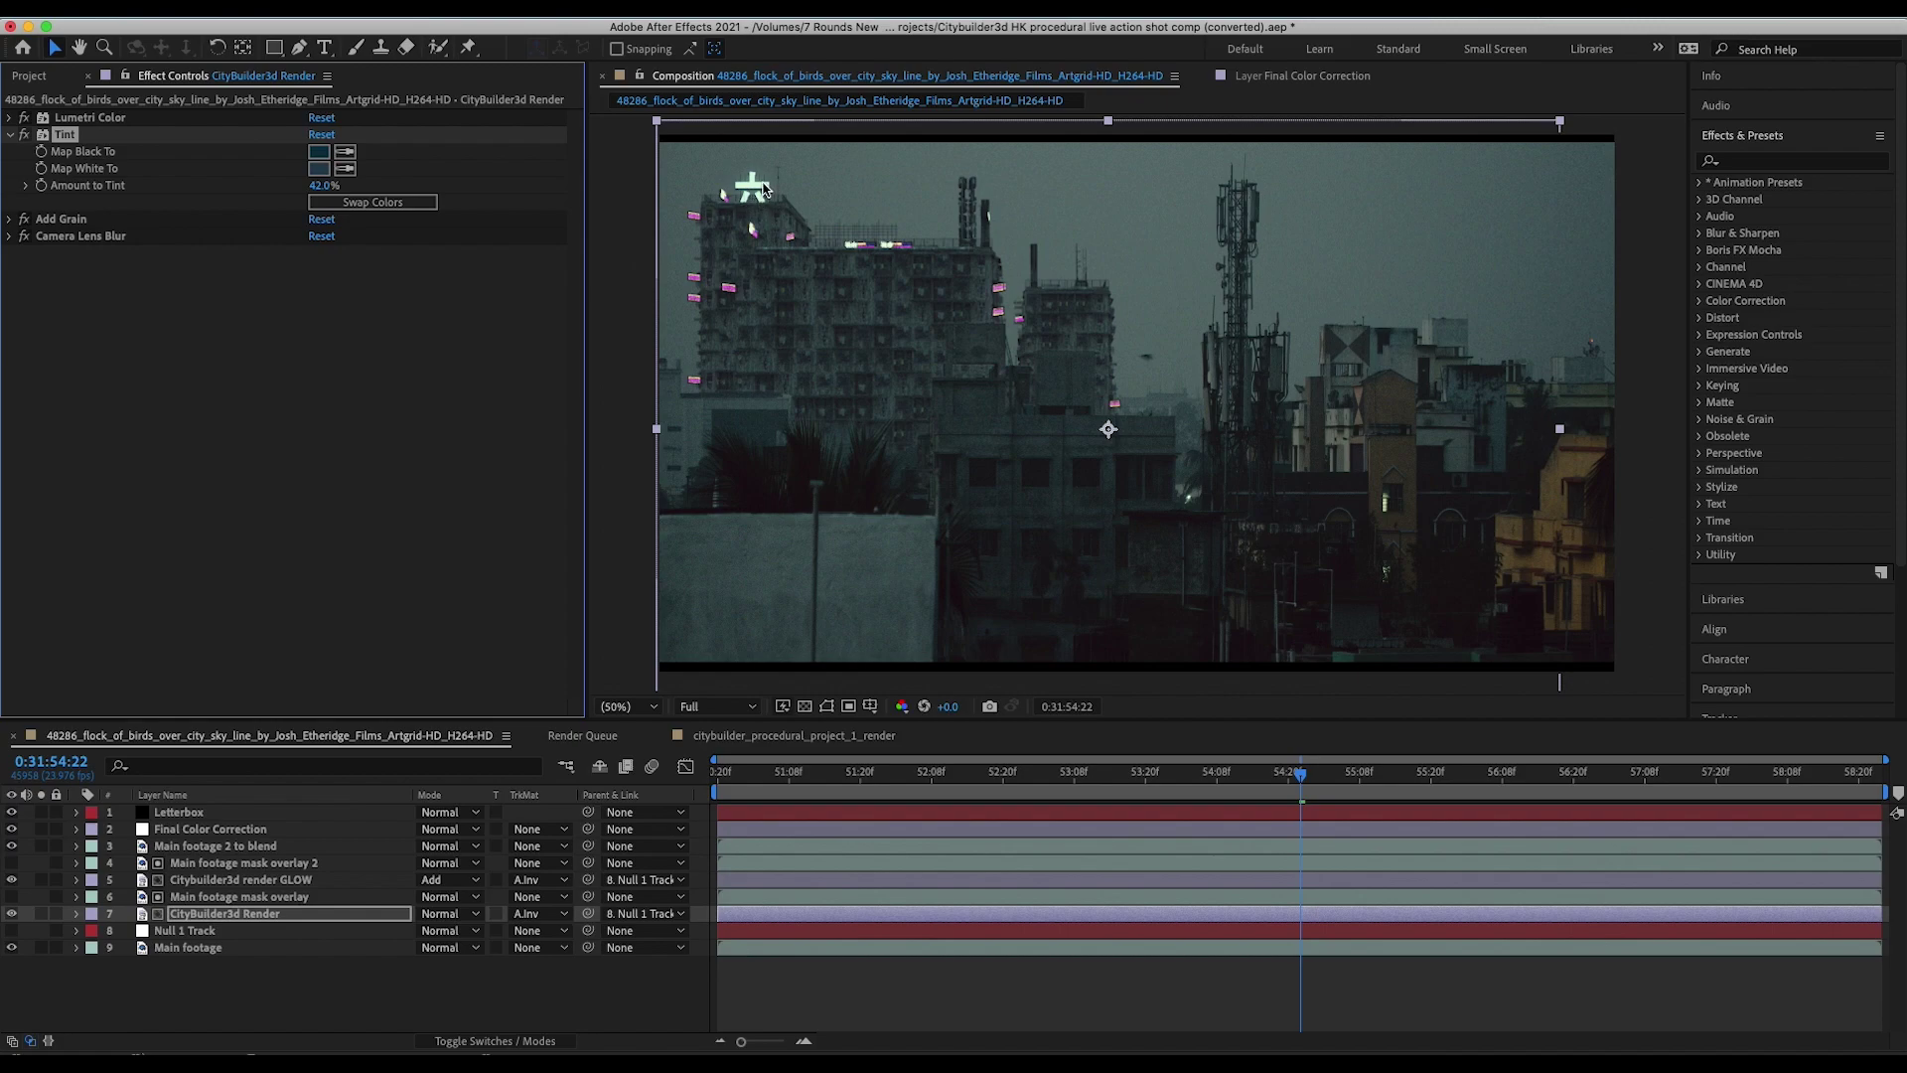
{"action": "left_click", "coordinate": [224, 880]}
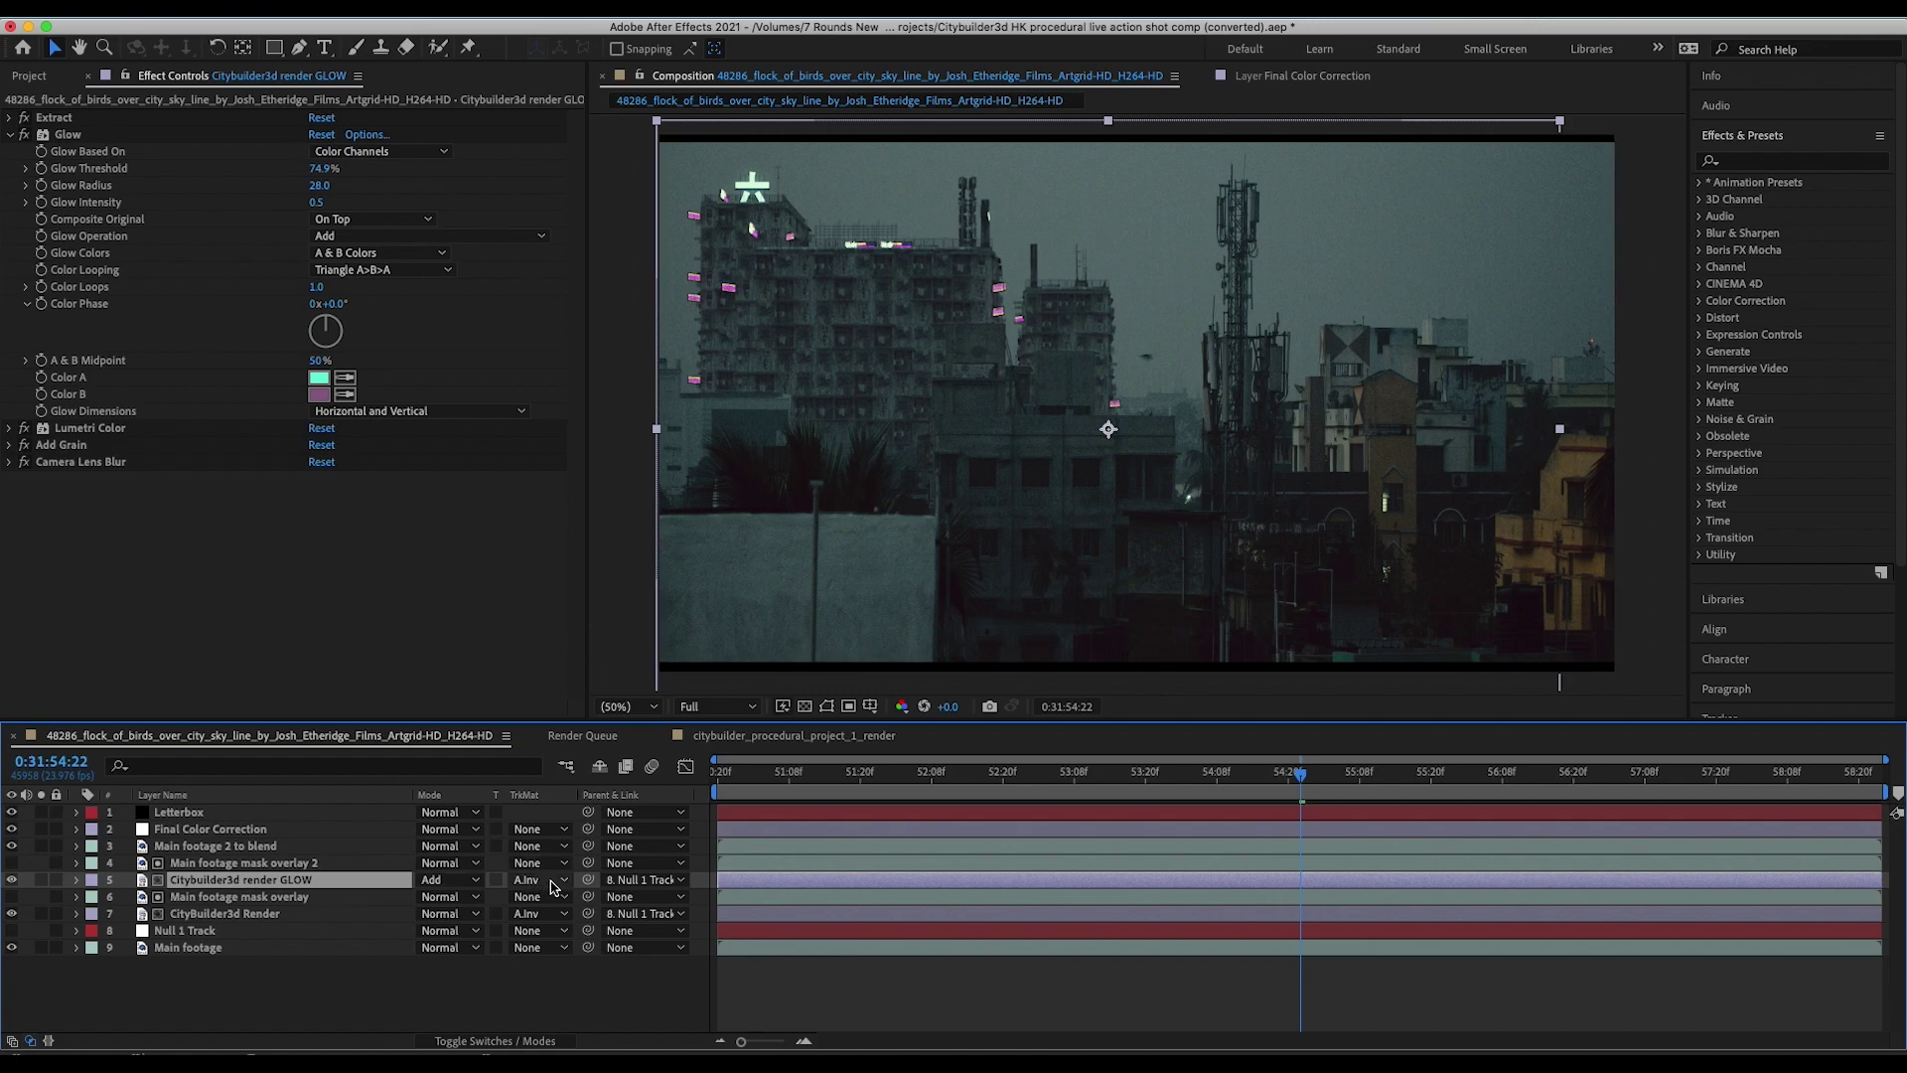
{"action": "left_click", "coordinate": [266, 864]}
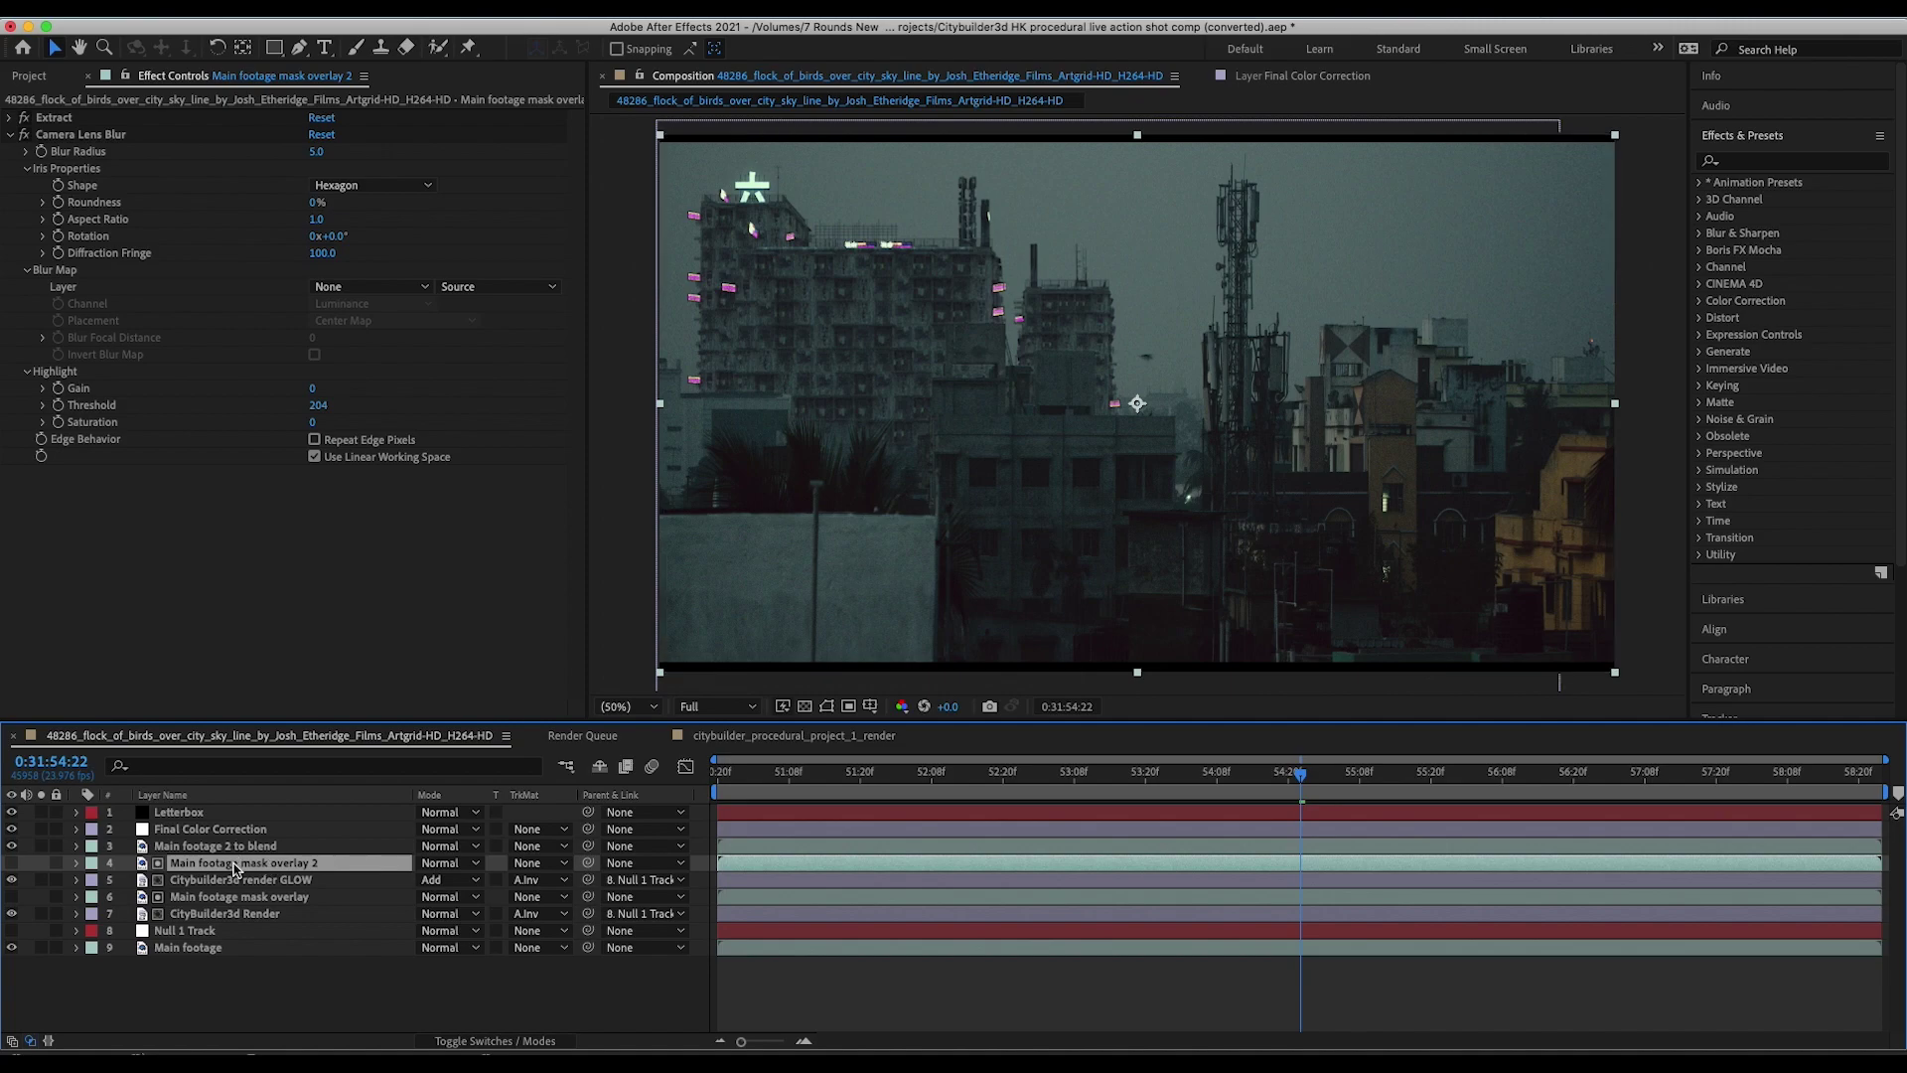
Step: Examine the Transform properties of the Main footage 2 to blend layer, including its opacity, and collapse the layer again
{"action": "left_click", "coordinate": [159, 846]}
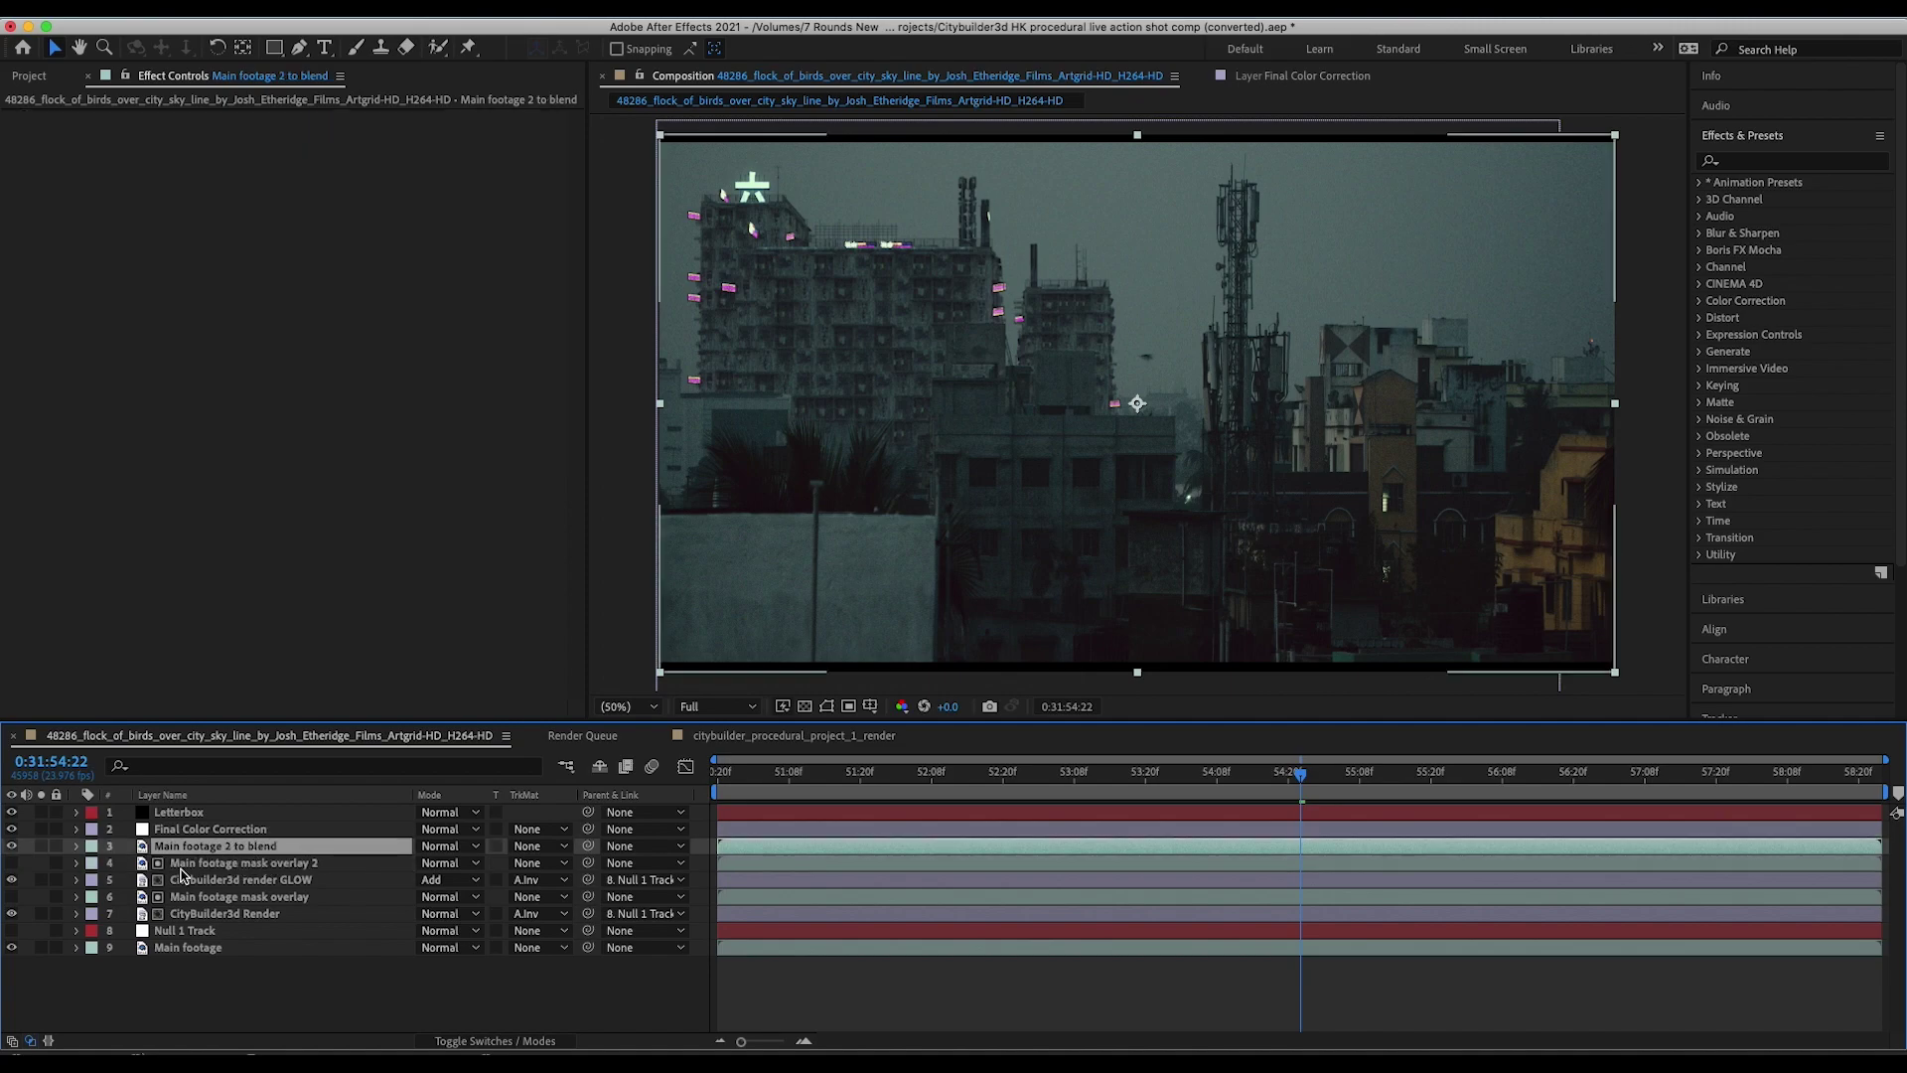
{"action": "left_click", "coordinate": [76, 846]}
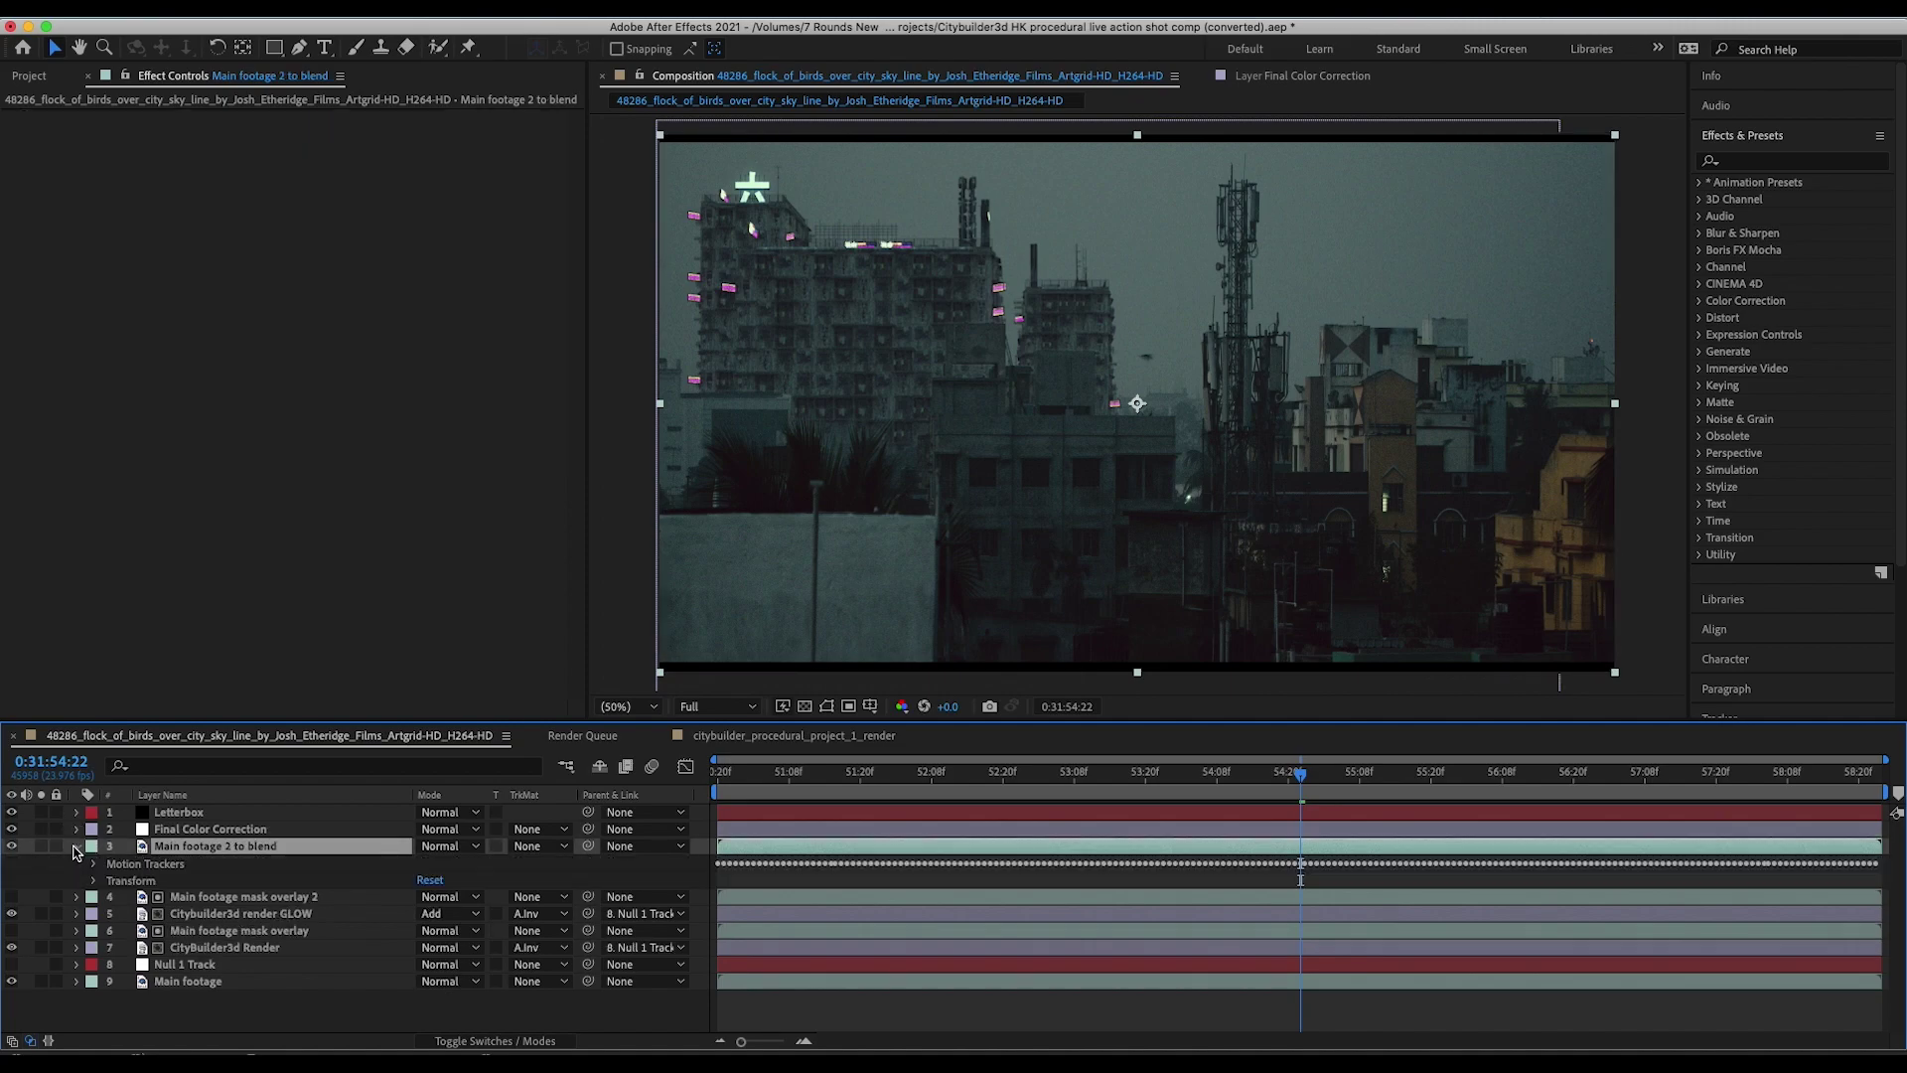
{"action": "left_click", "coordinate": [90, 881]}
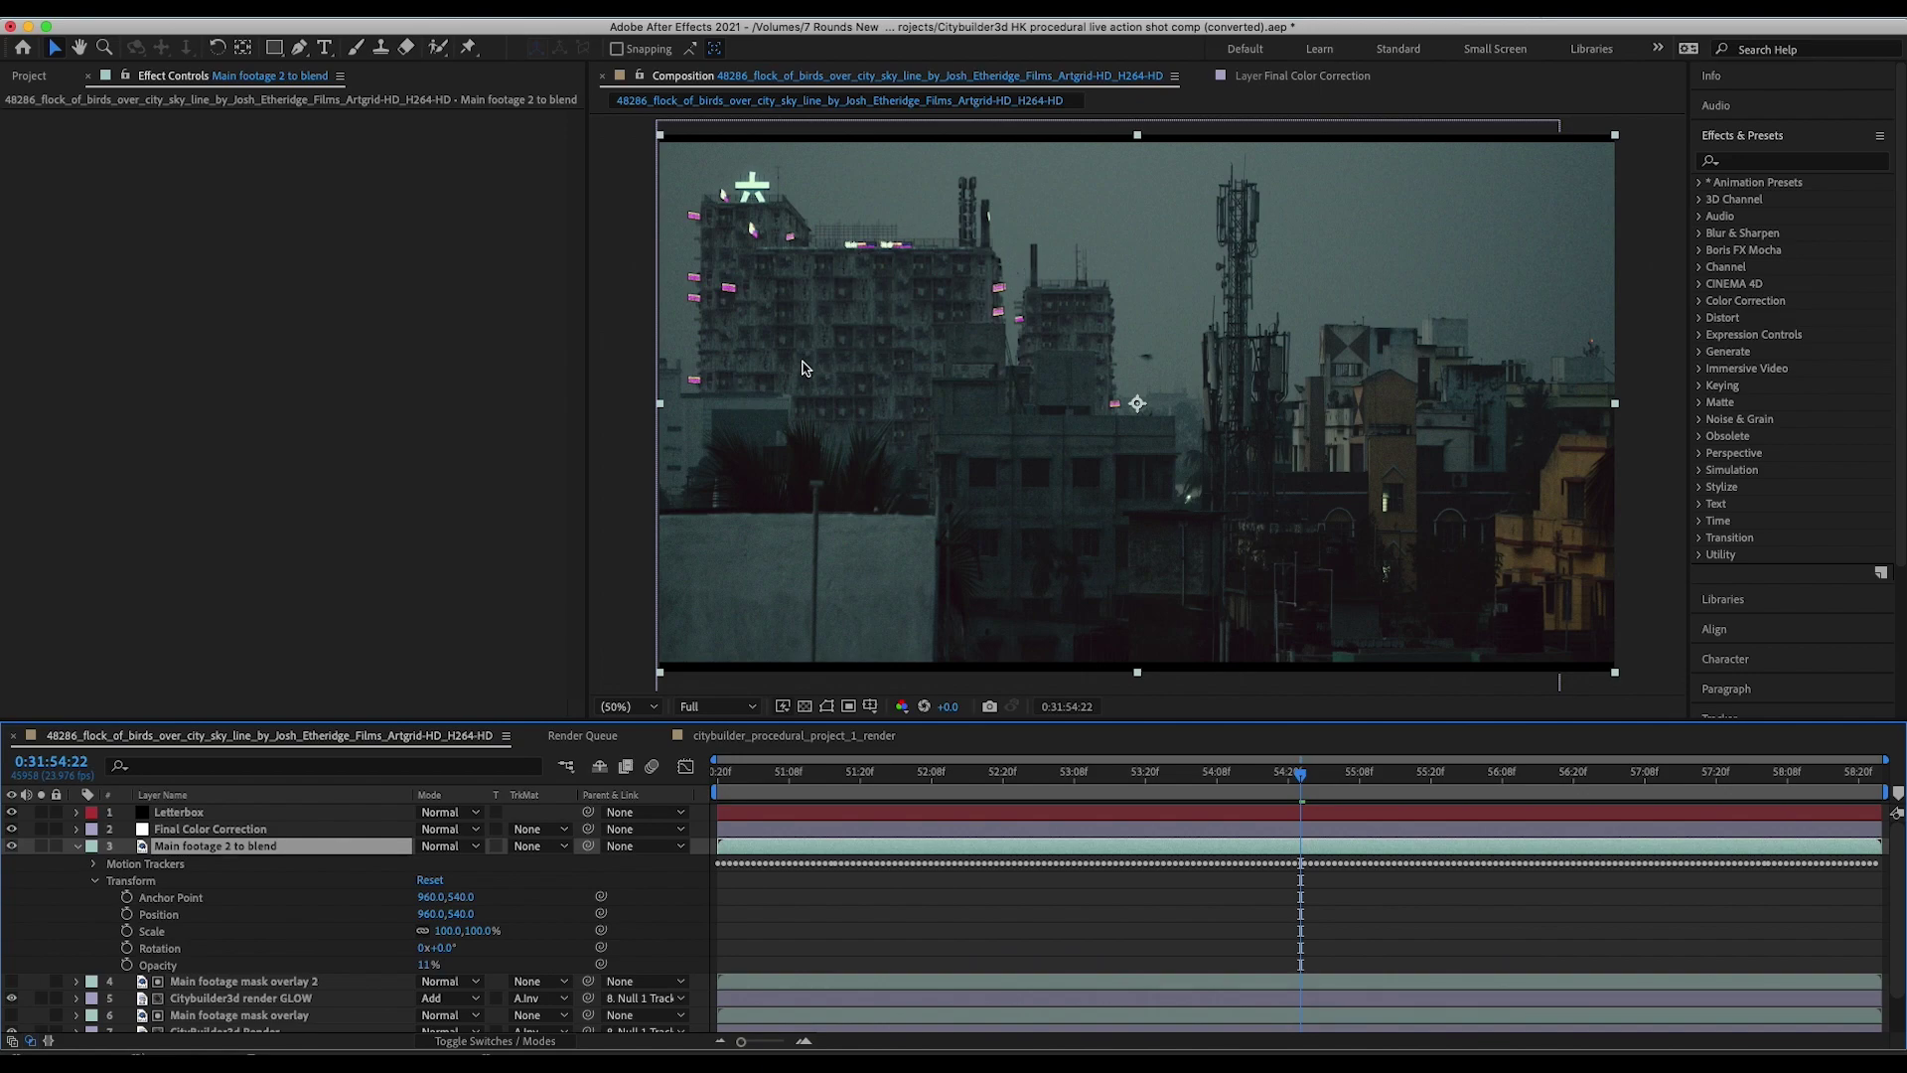
{"action": "left_click", "coordinate": [77, 846]}
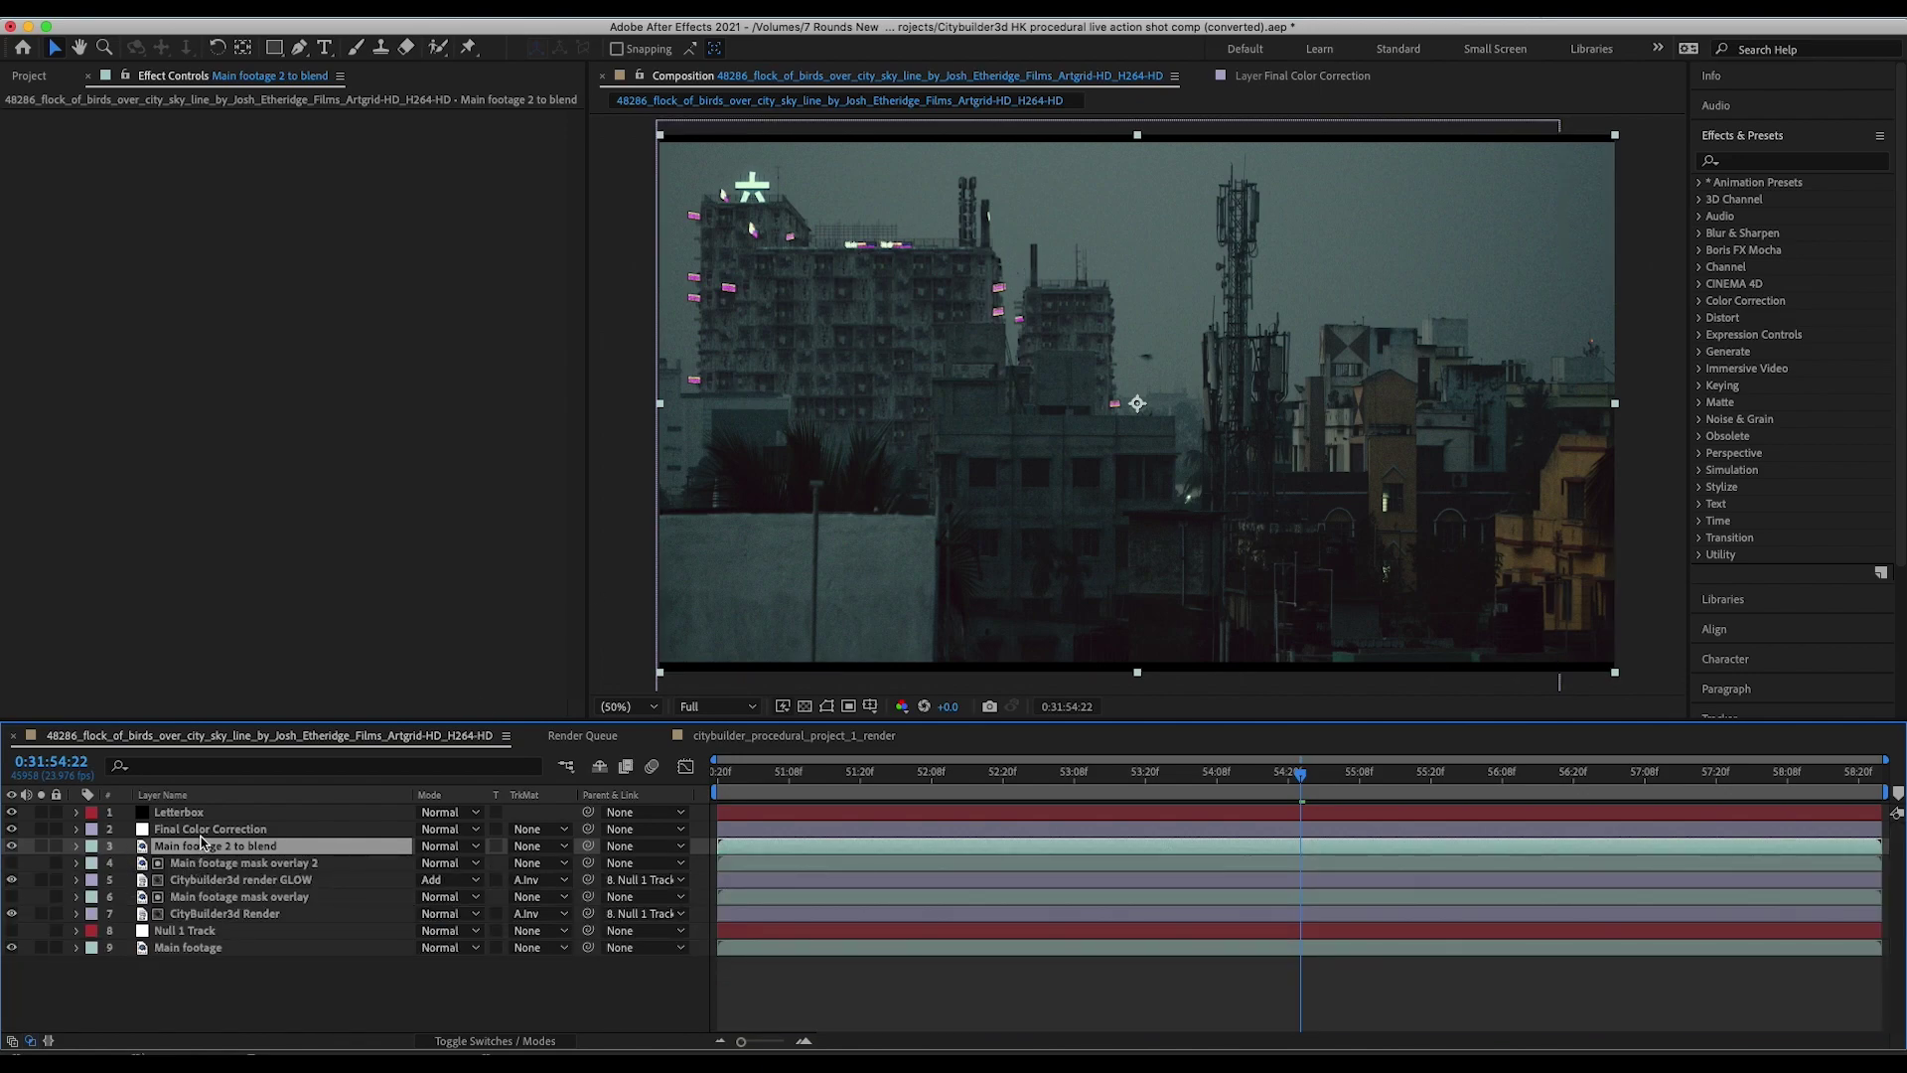
Step: Toggle the Lumetri Color effect on the Final Color Correction layer to compare the composite with and without the grade
{"action": "left_click", "coordinate": [199, 830]}
{"action": "left_click", "coordinate": [24, 119]}
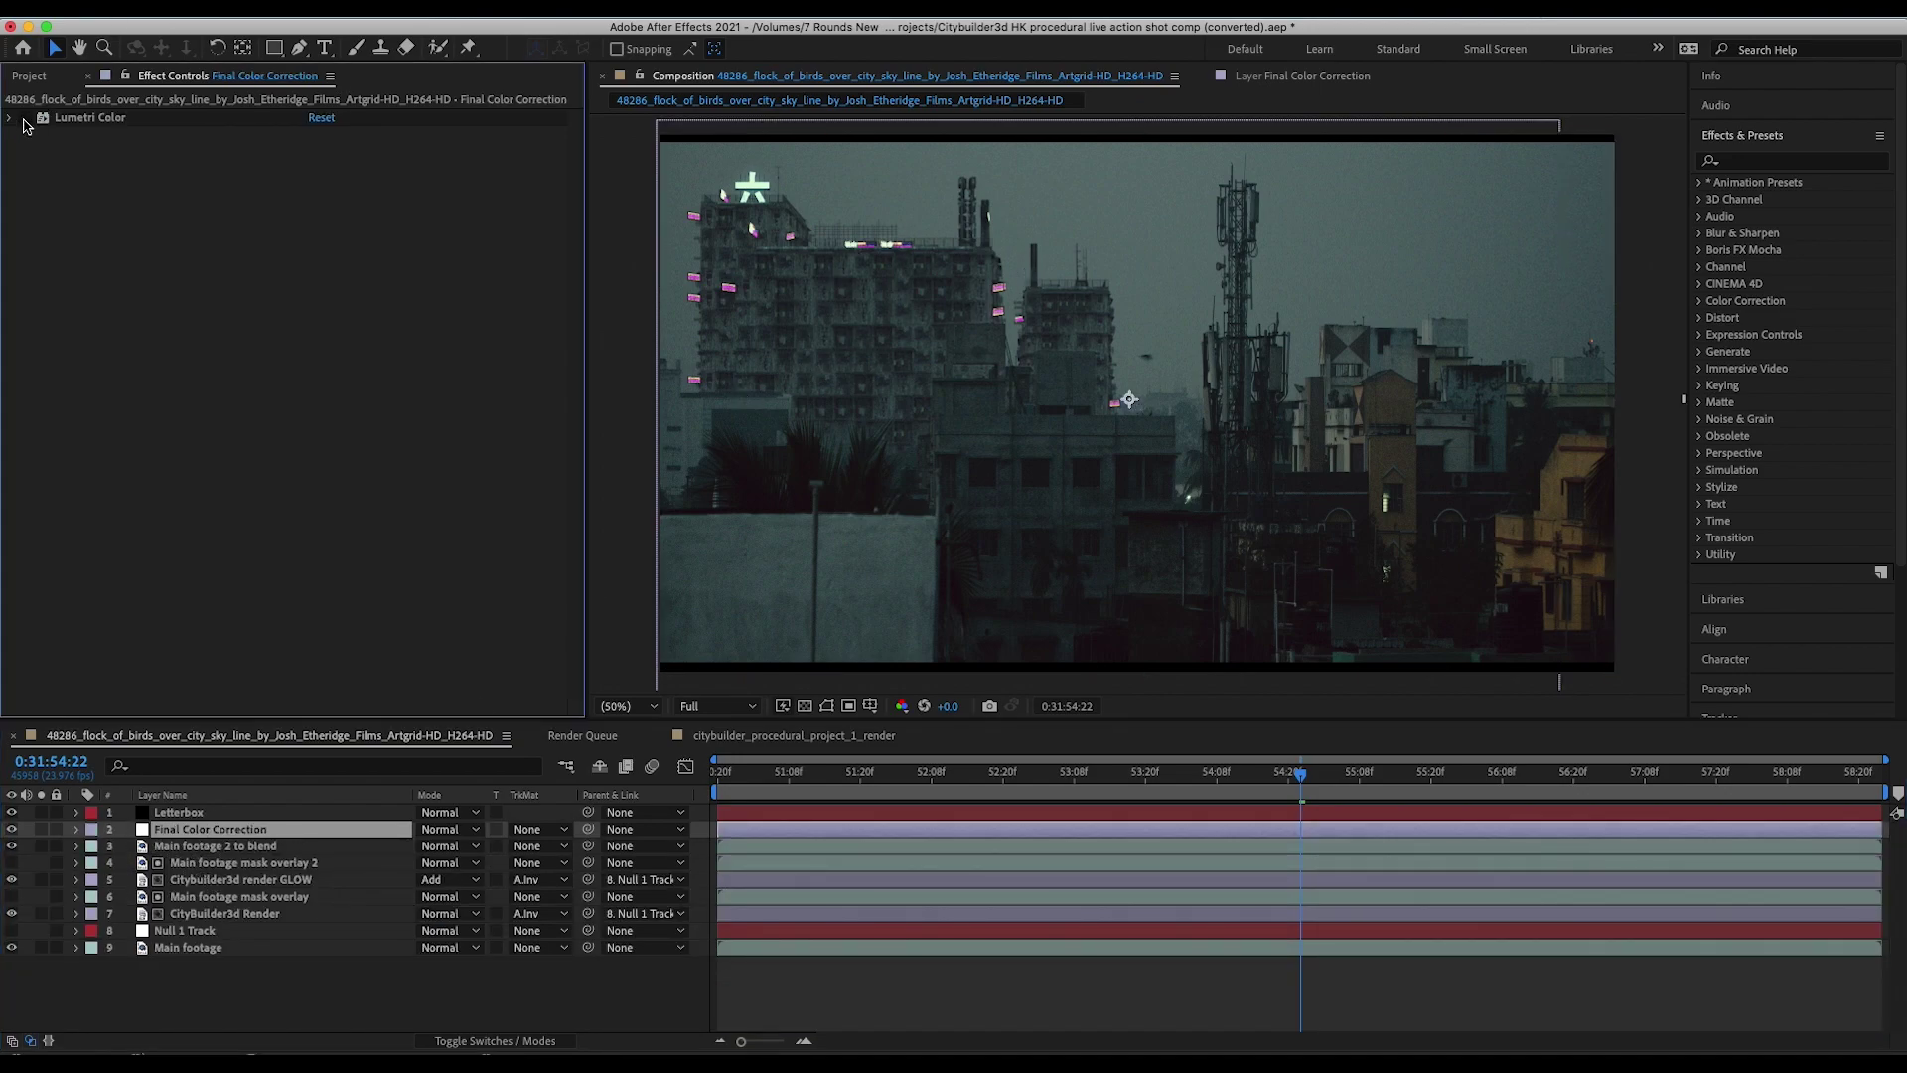
{"action": "left_click", "coordinate": [24, 118]}
{"action": "left_click", "coordinate": [23, 118]}
Step: Review the layer stack by selecting the Letterbox, Final Color Correction, Null 1 Track and Main footage layers in turn
{"action": "left_click", "coordinate": [151, 813]}
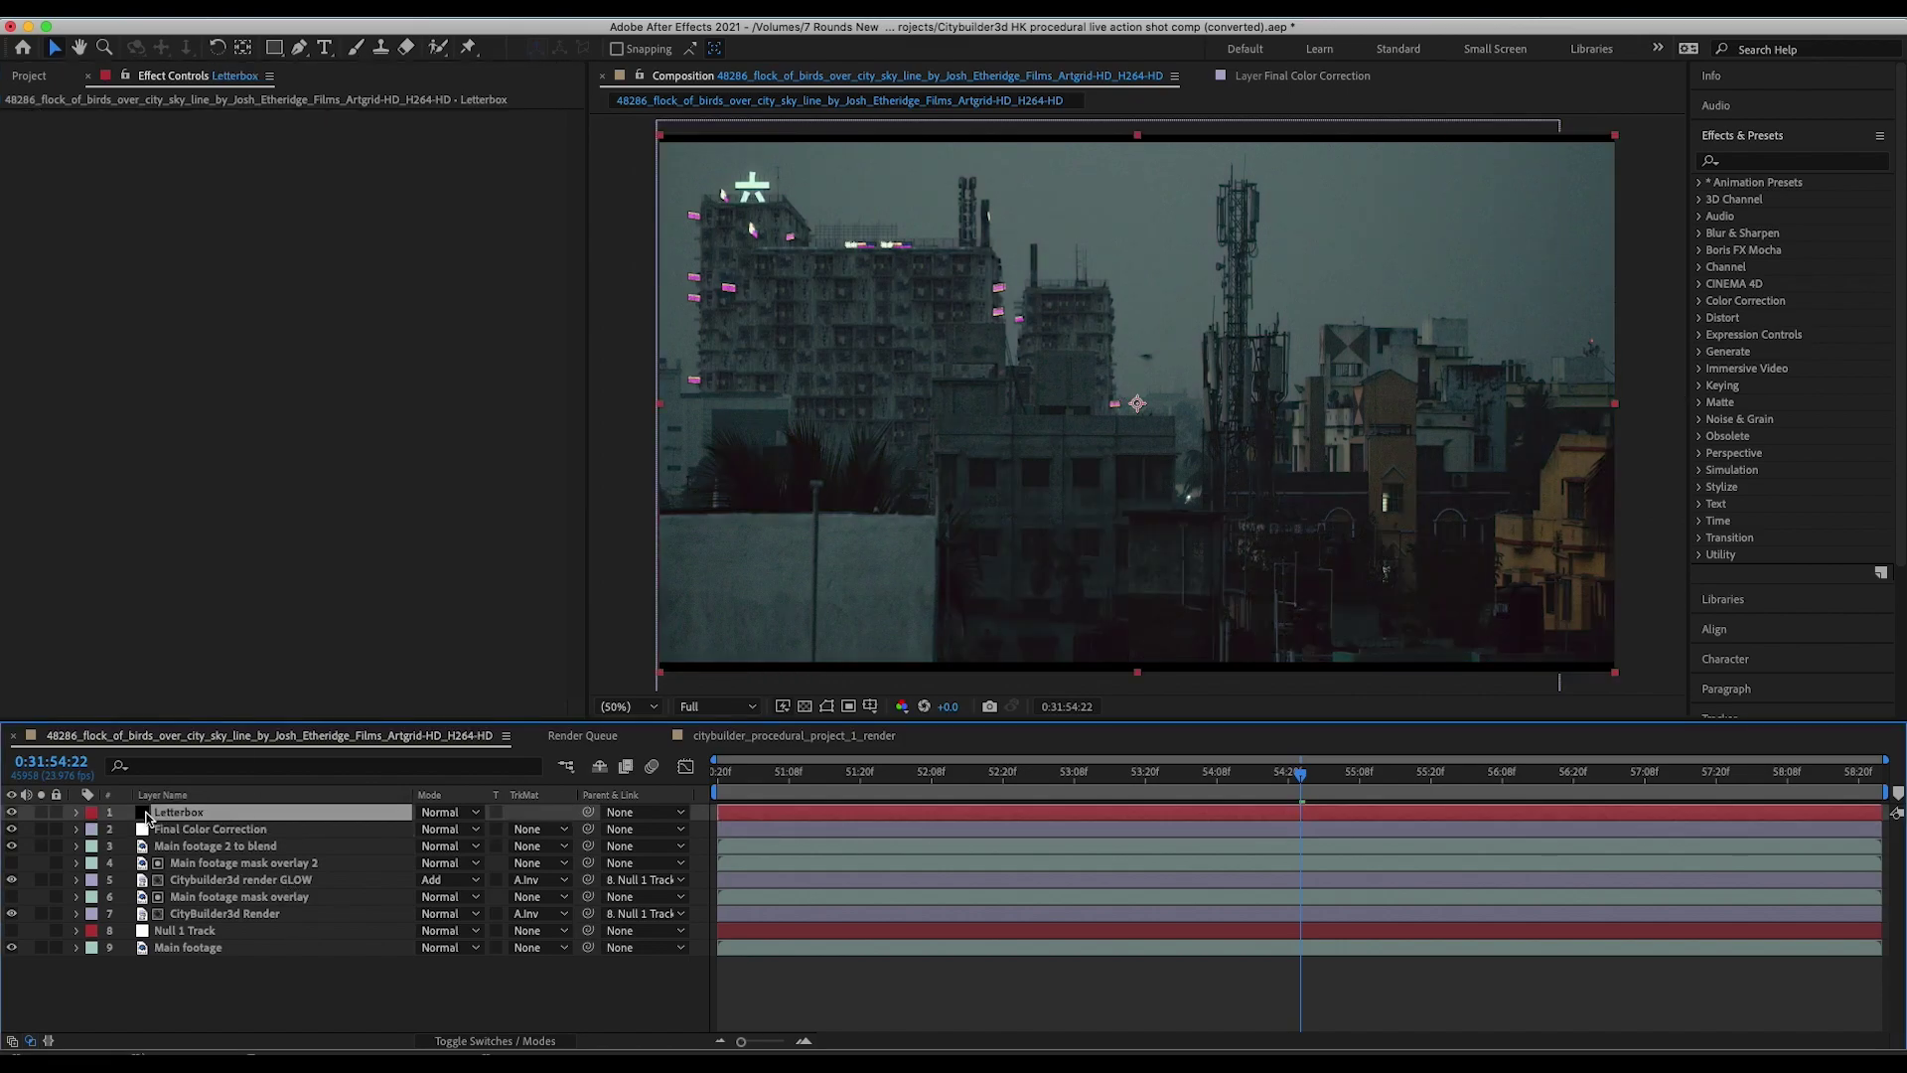
{"action": "key", "text": "super+Down"}
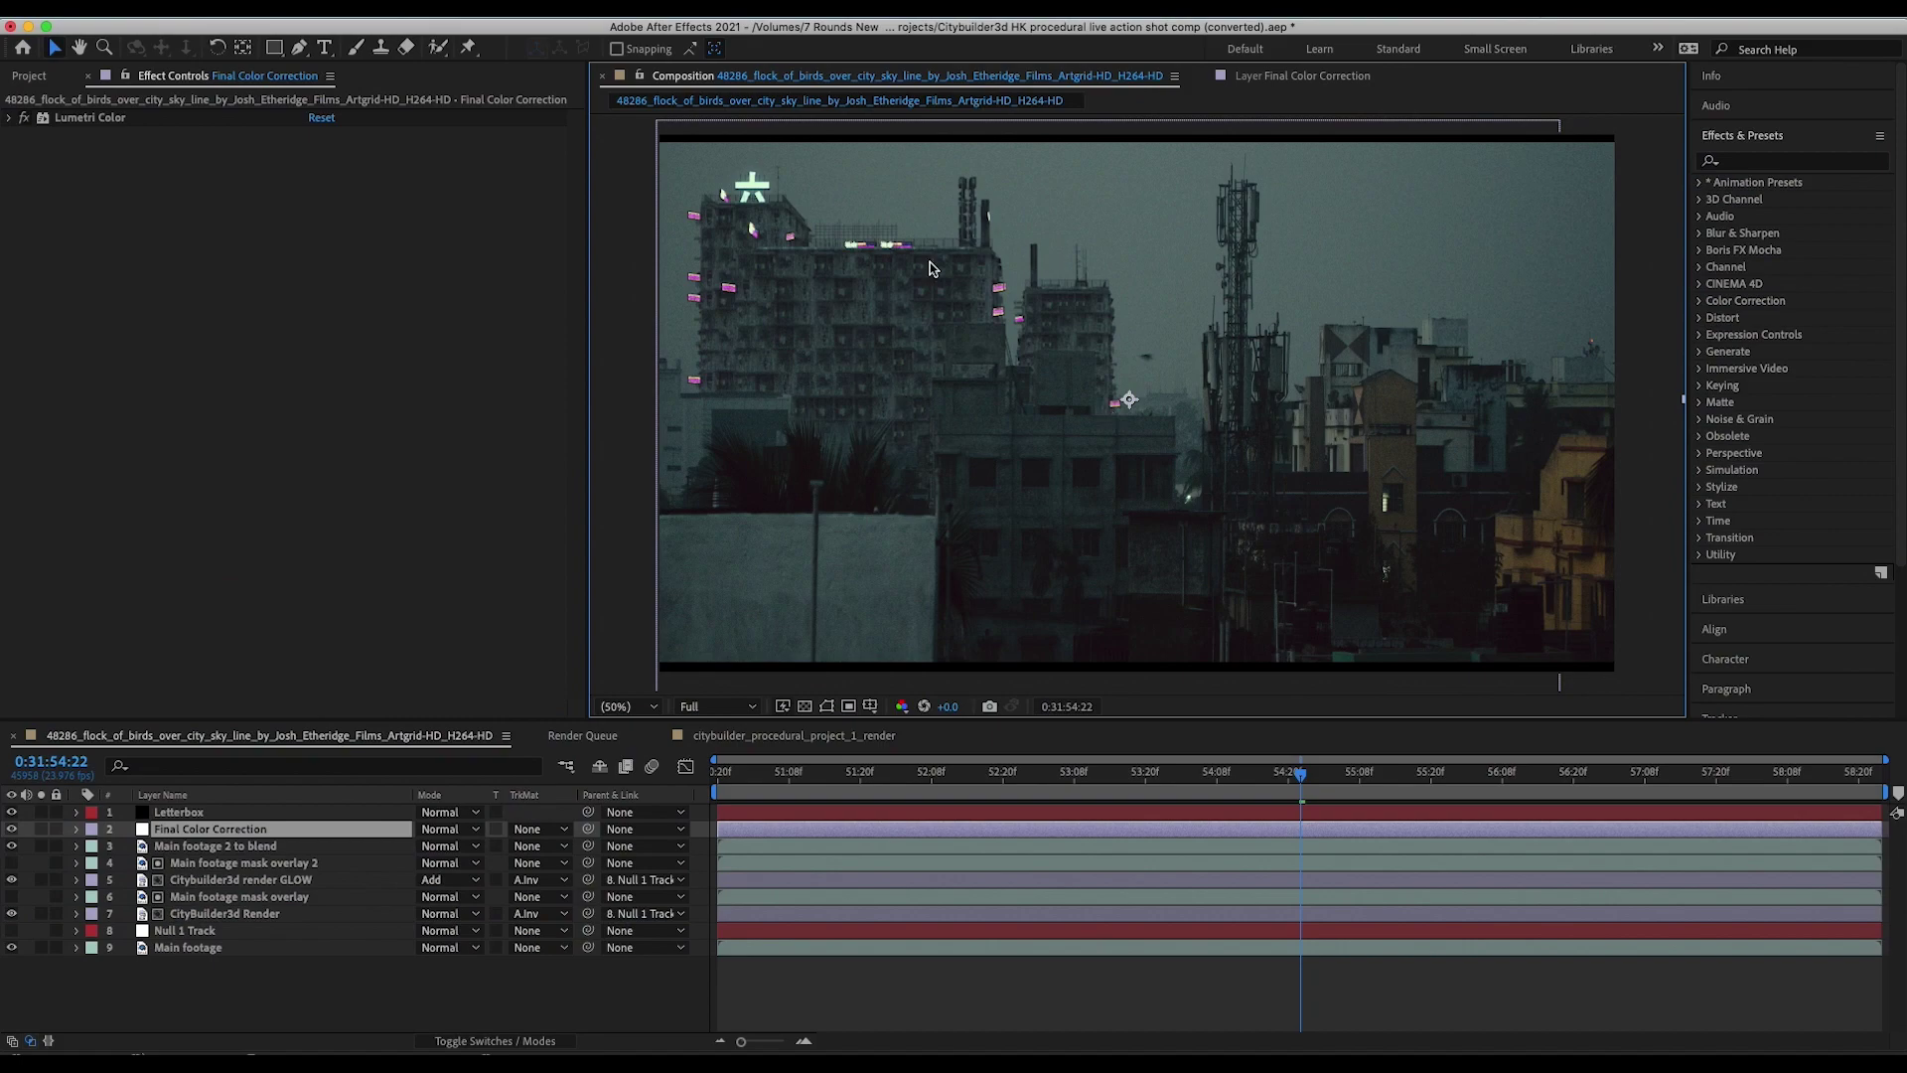
{"action": "left_click", "coordinate": [185, 929]}
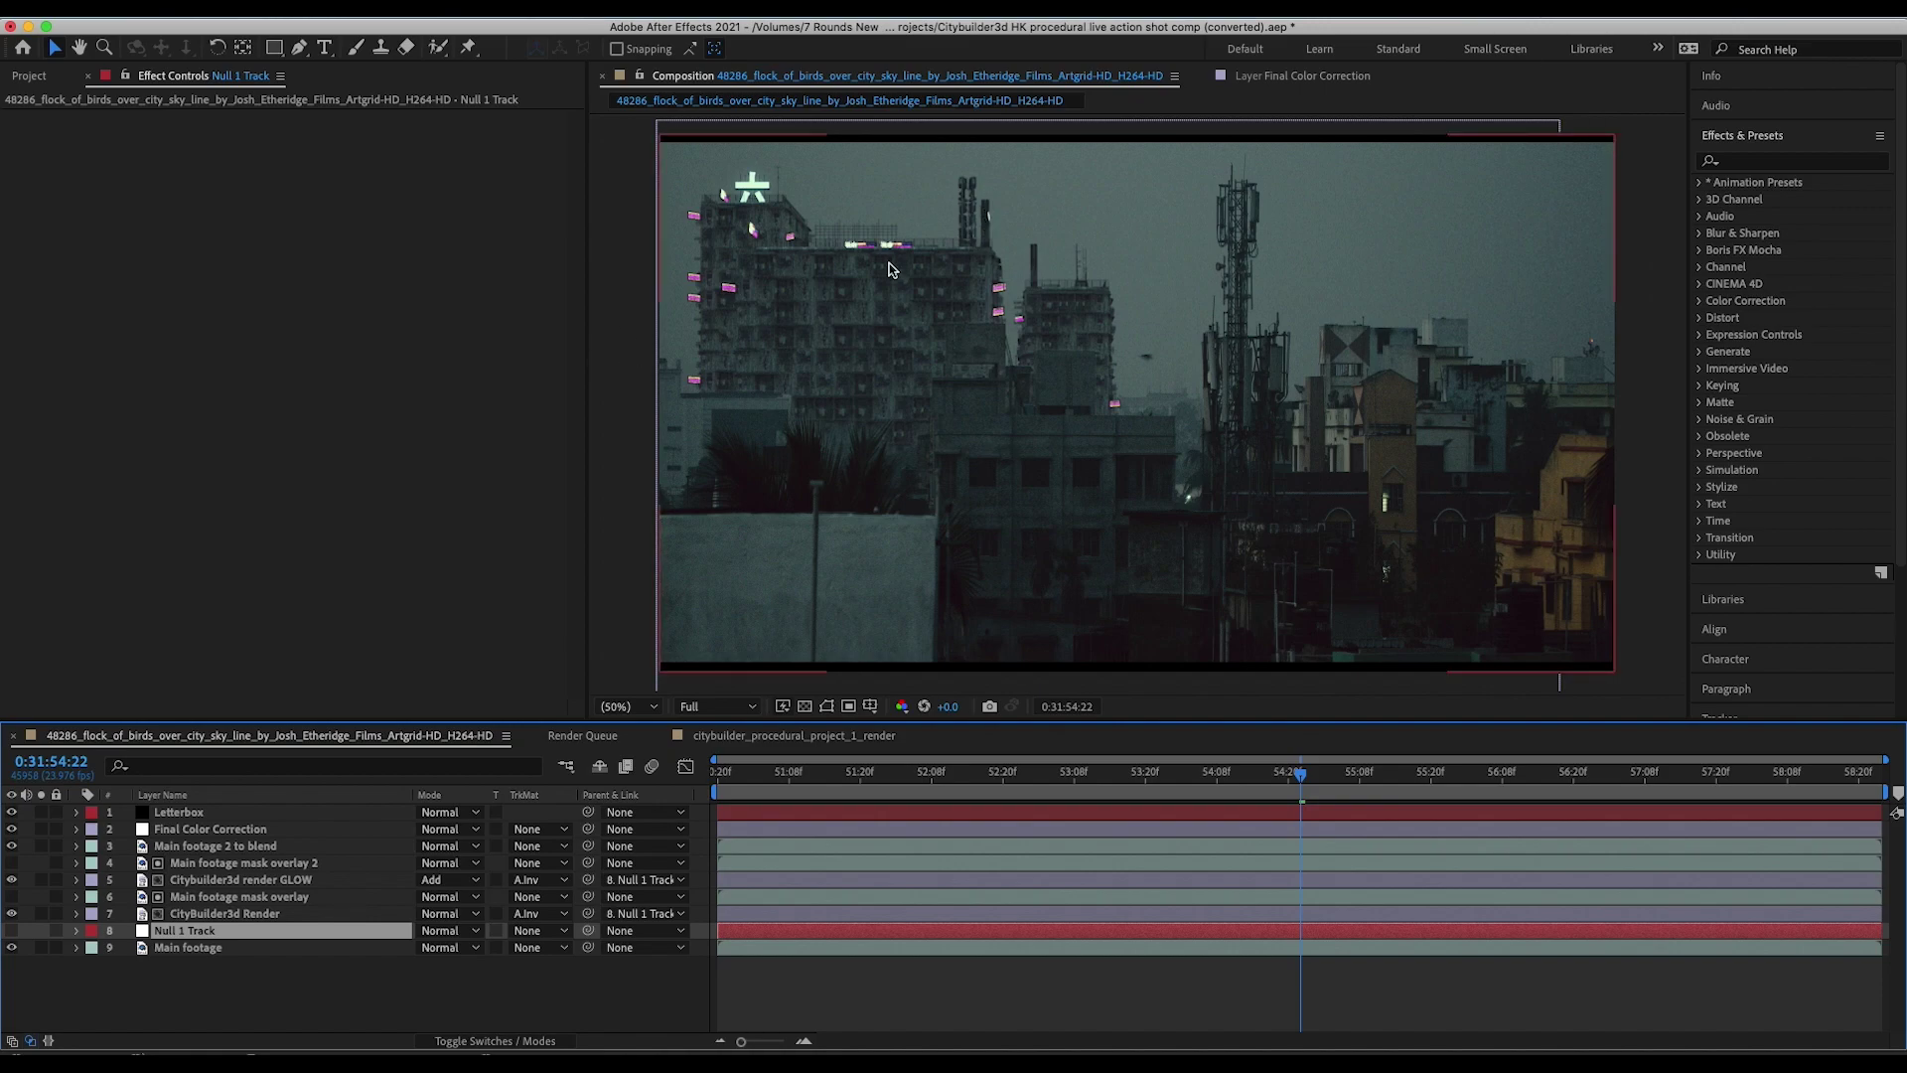
{"action": "left_click", "coordinate": [792, 476]}
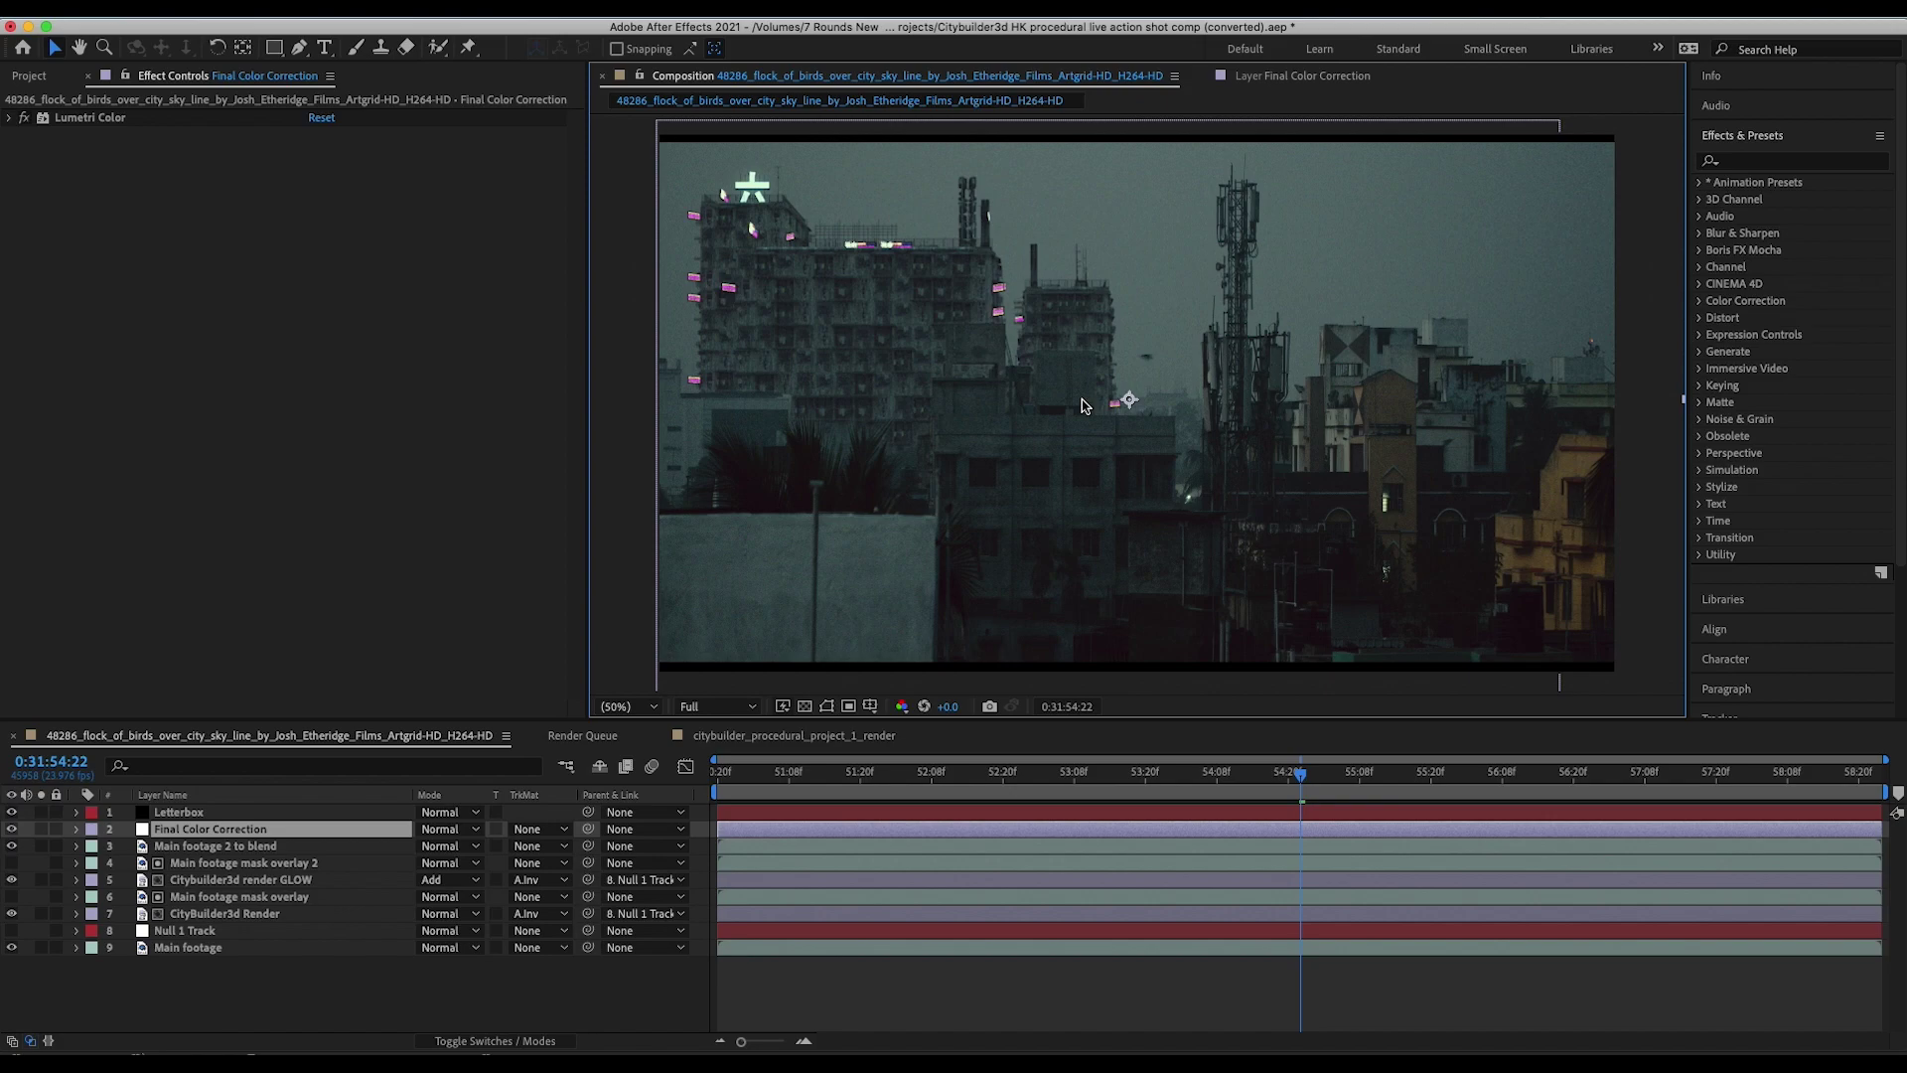
{"action": "left_click", "coordinate": [179, 811]}
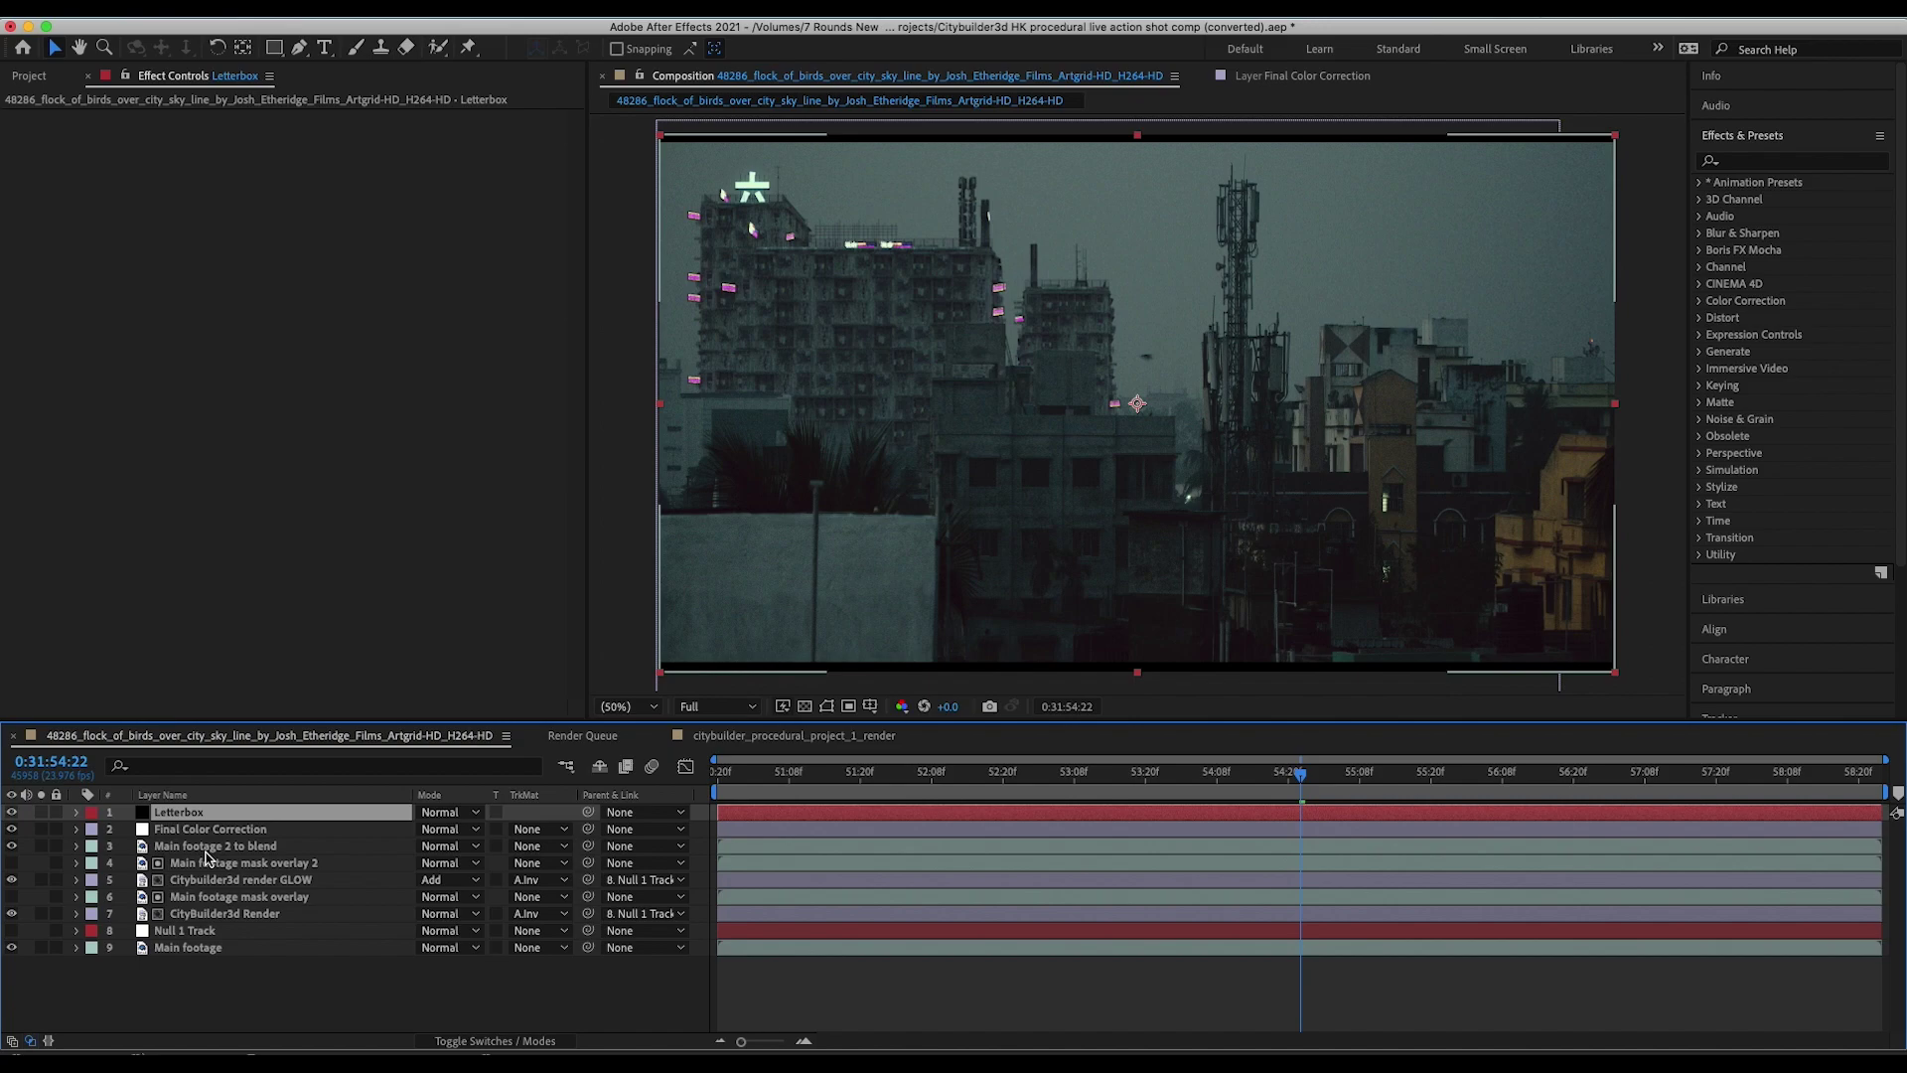
{"action": "left_click", "coordinate": [390, 948]}
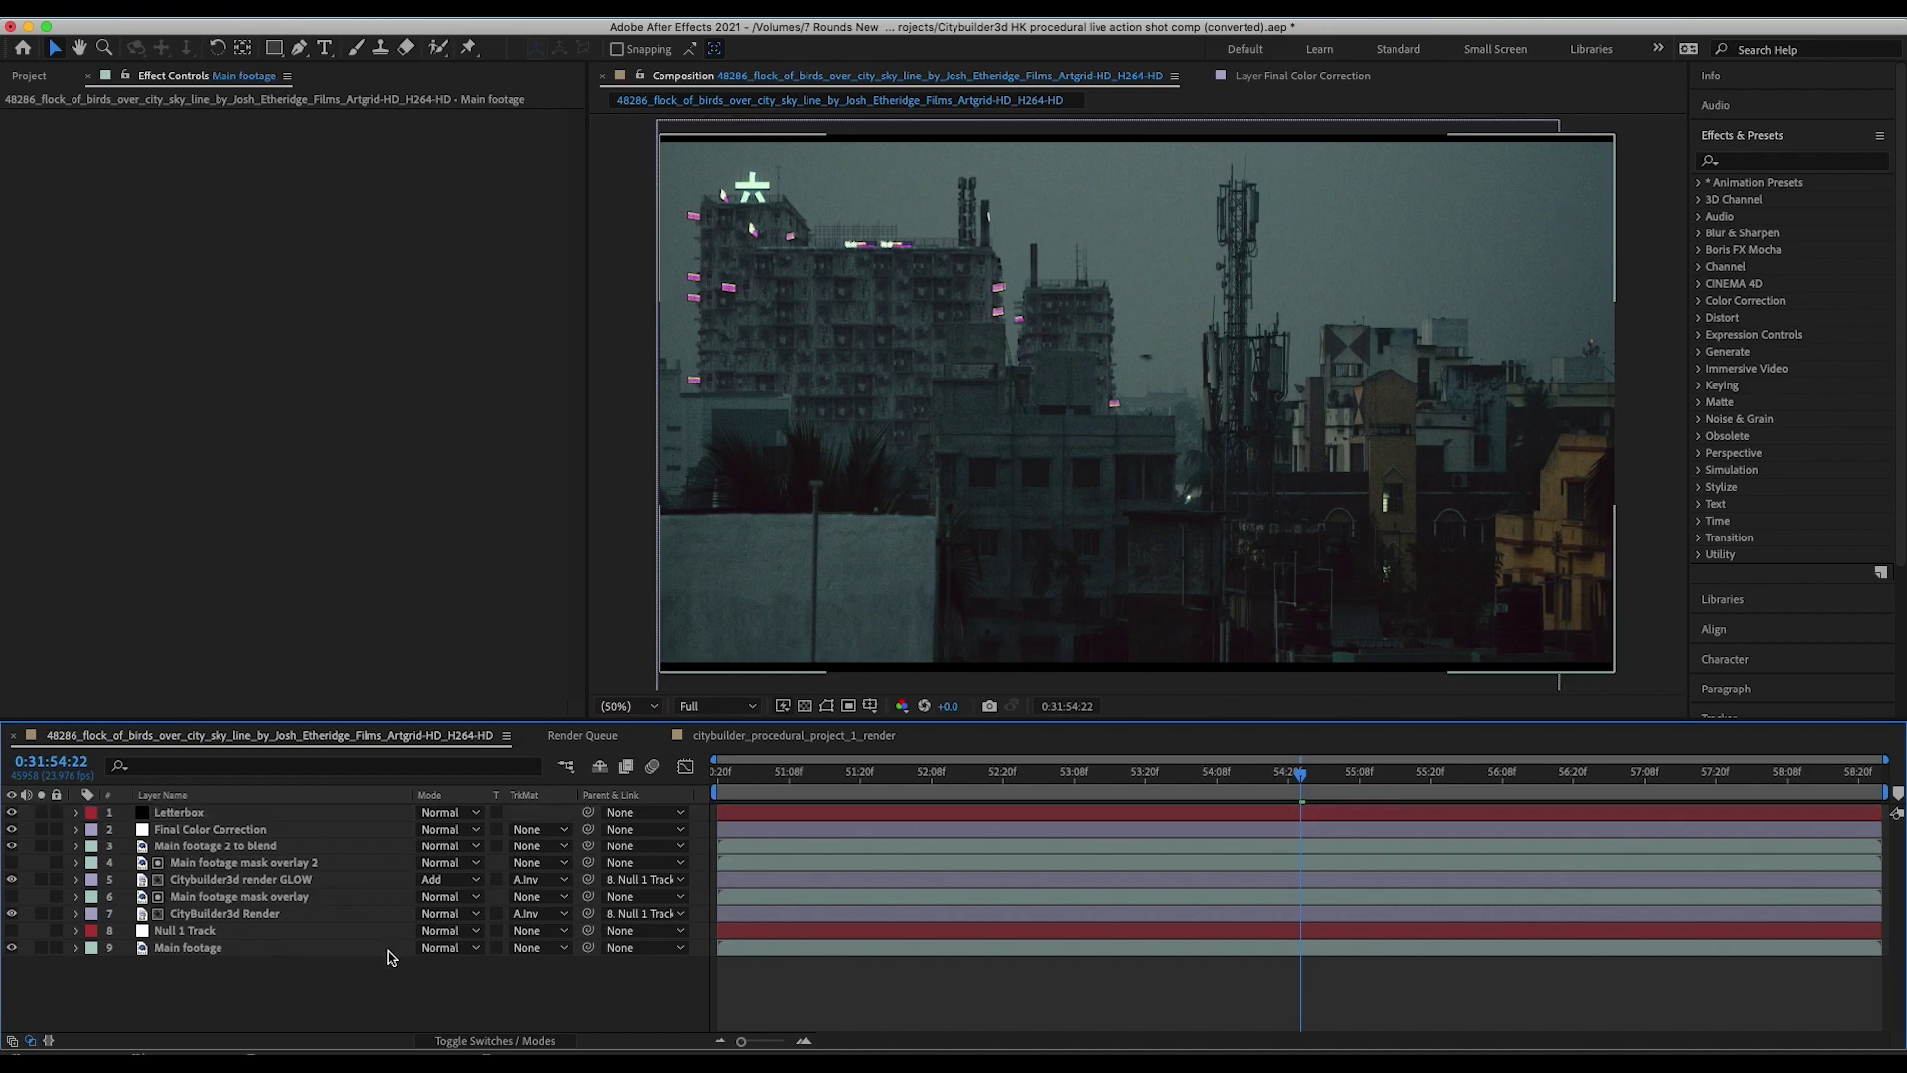